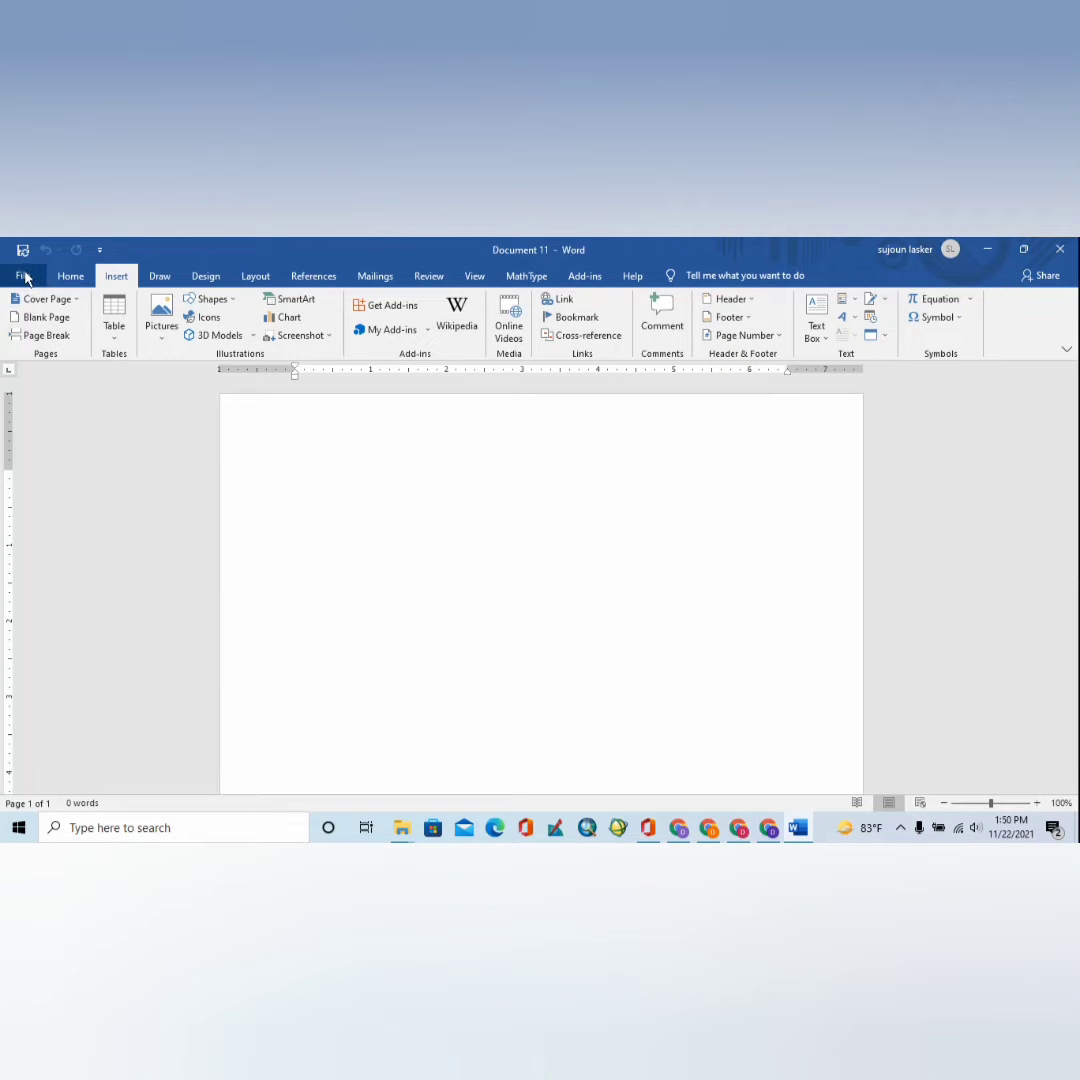
- Start inserting a picture from this device and open the youtub folder on Local Disk (D:)
click(70, 277)
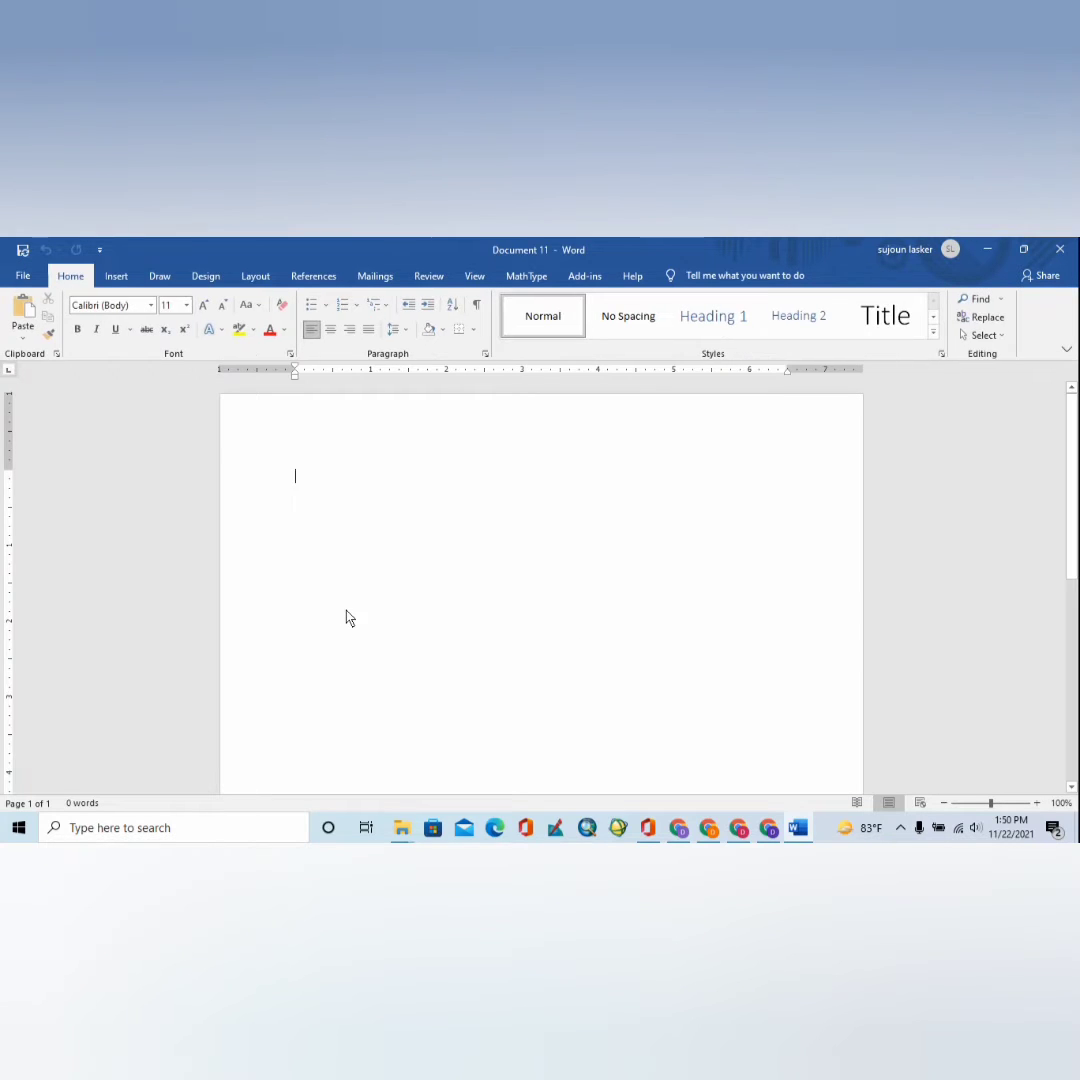
click(115, 276)
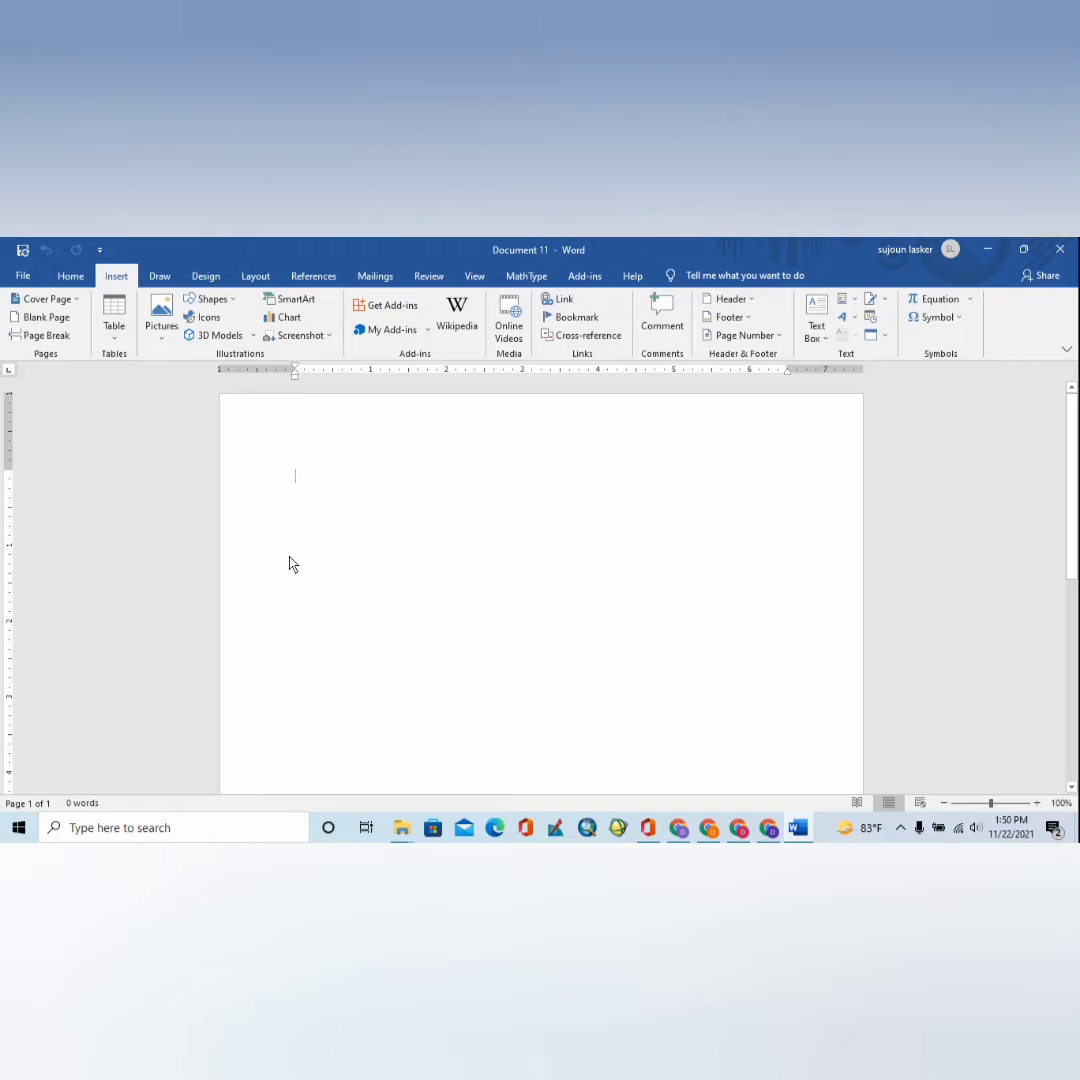
click(165, 320)
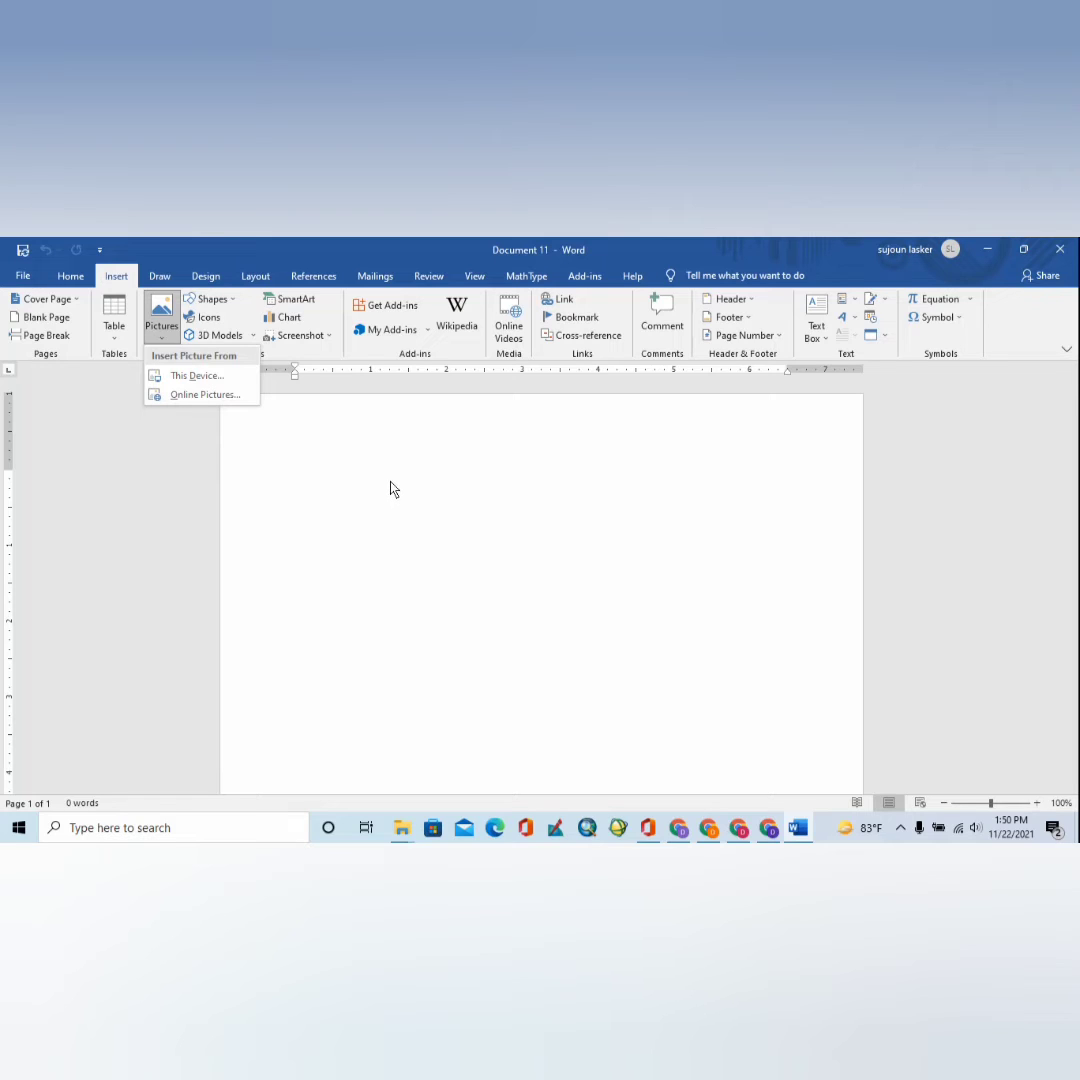
click(216, 380)
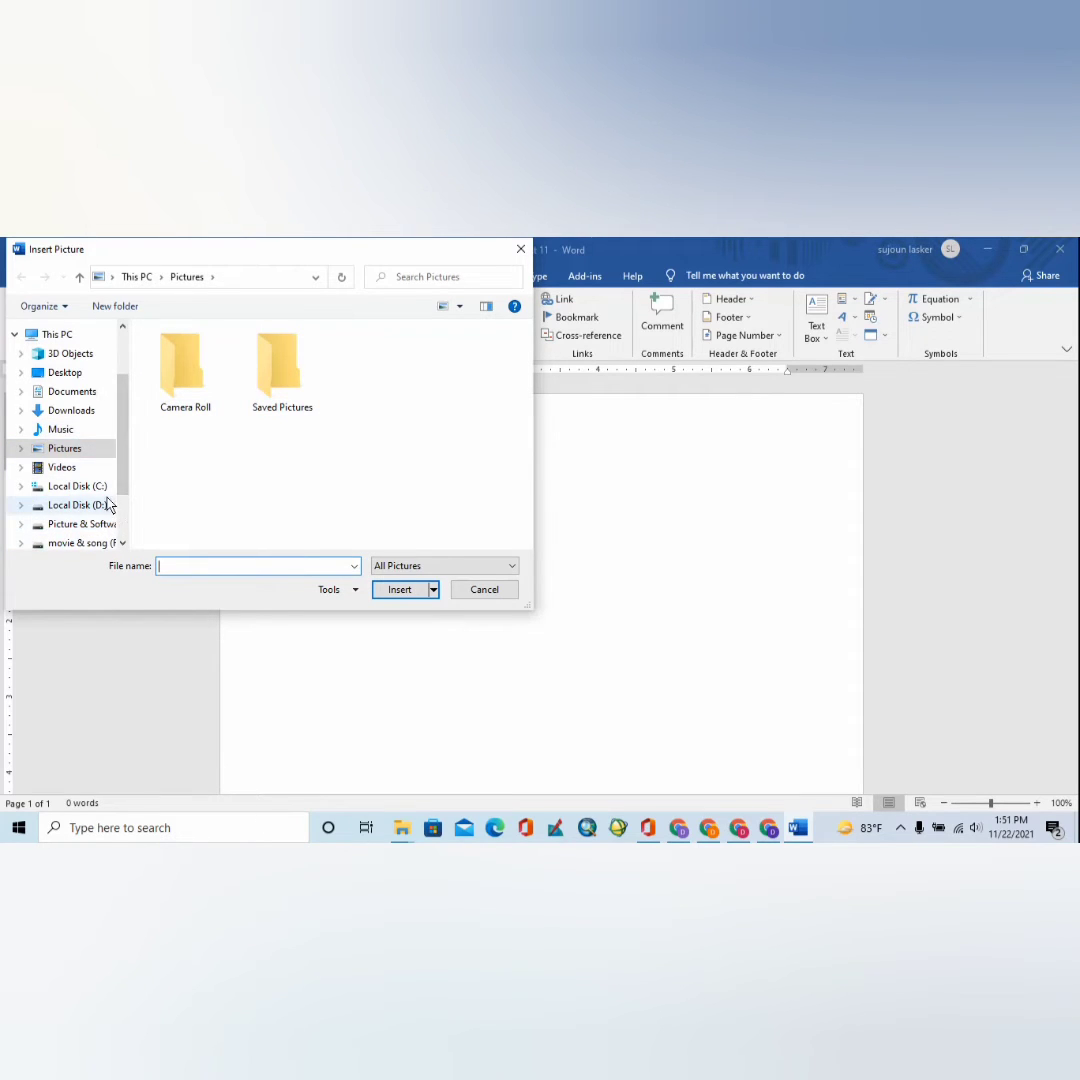
scroll(100, 505, down, 1)
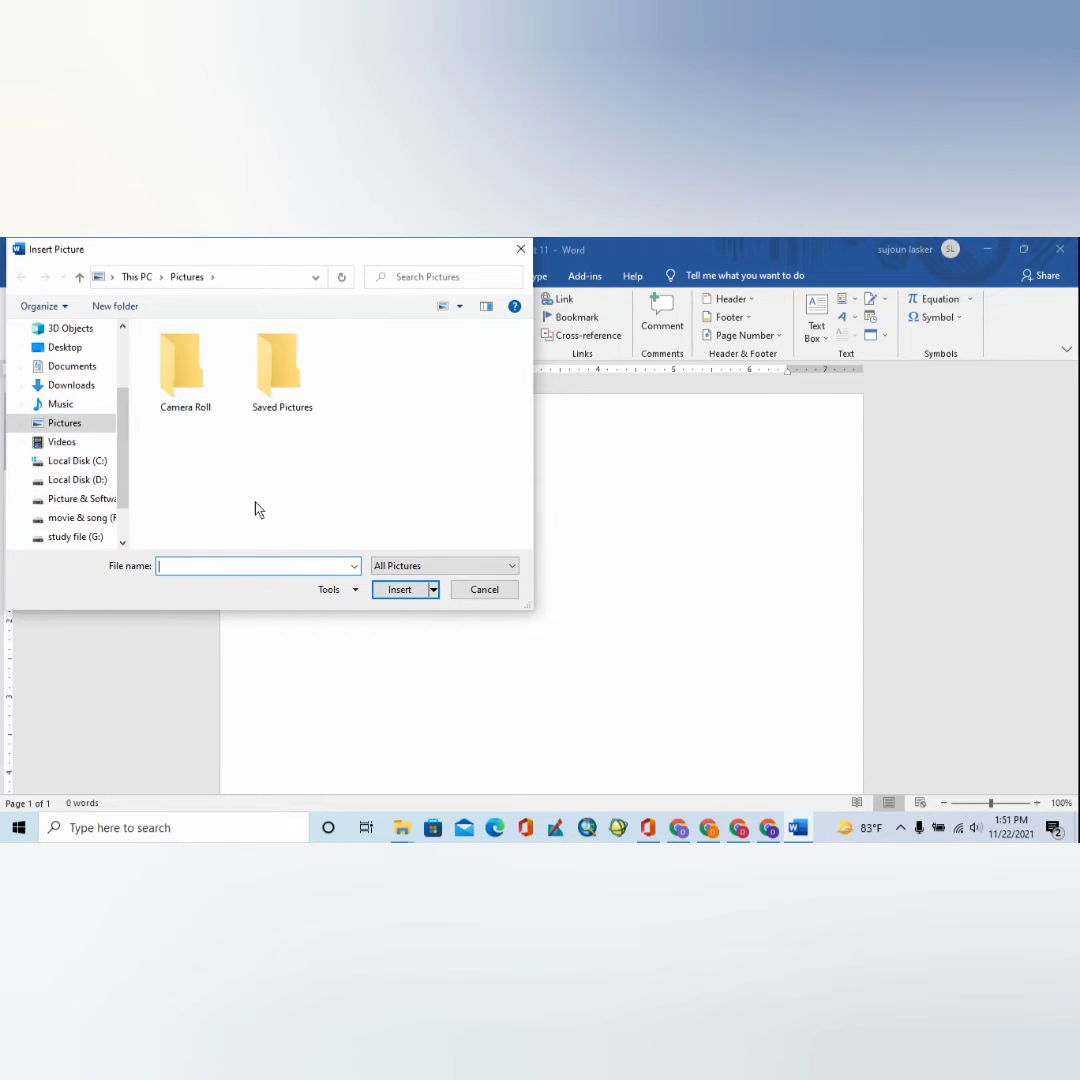
click(68, 480)
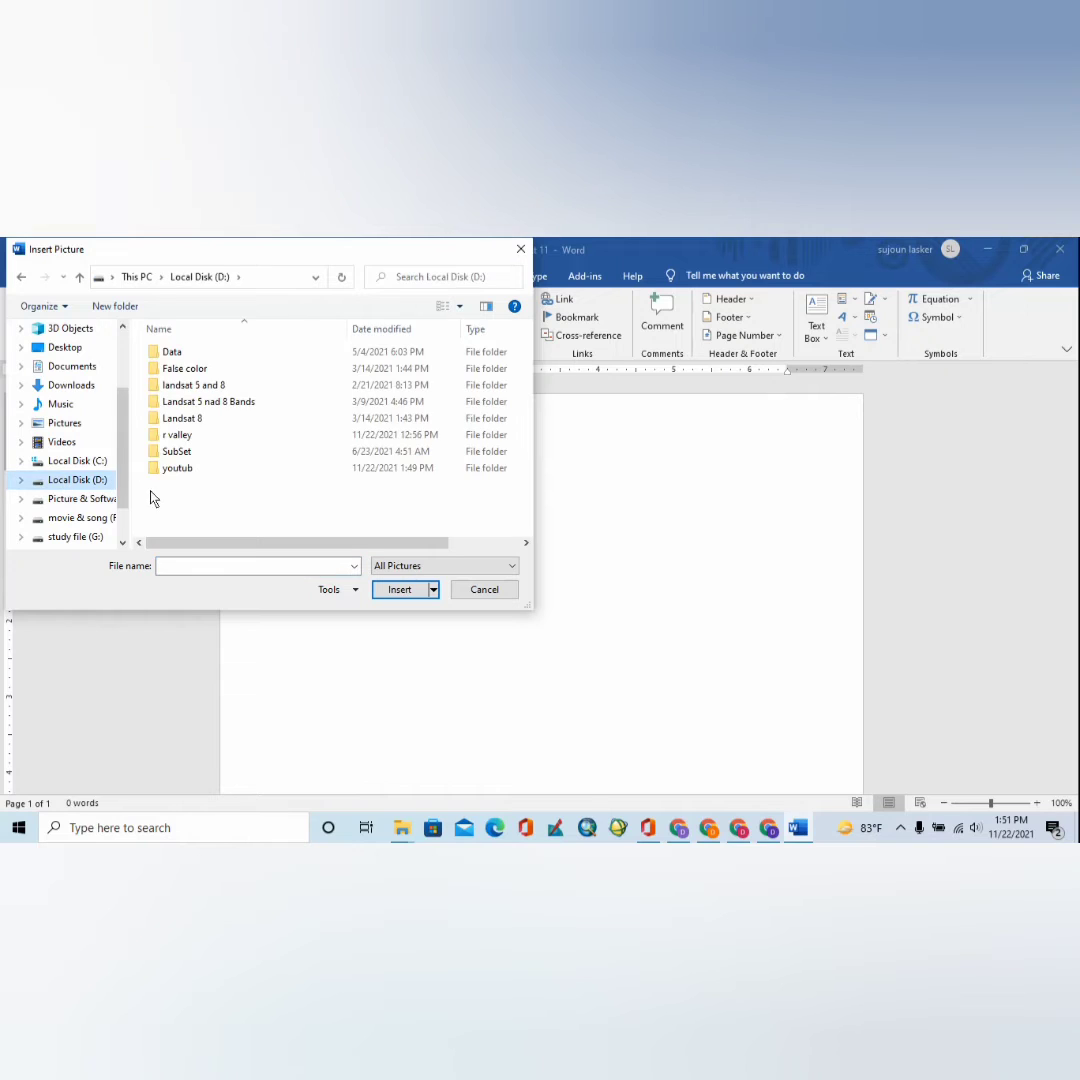
double_click(200, 474)
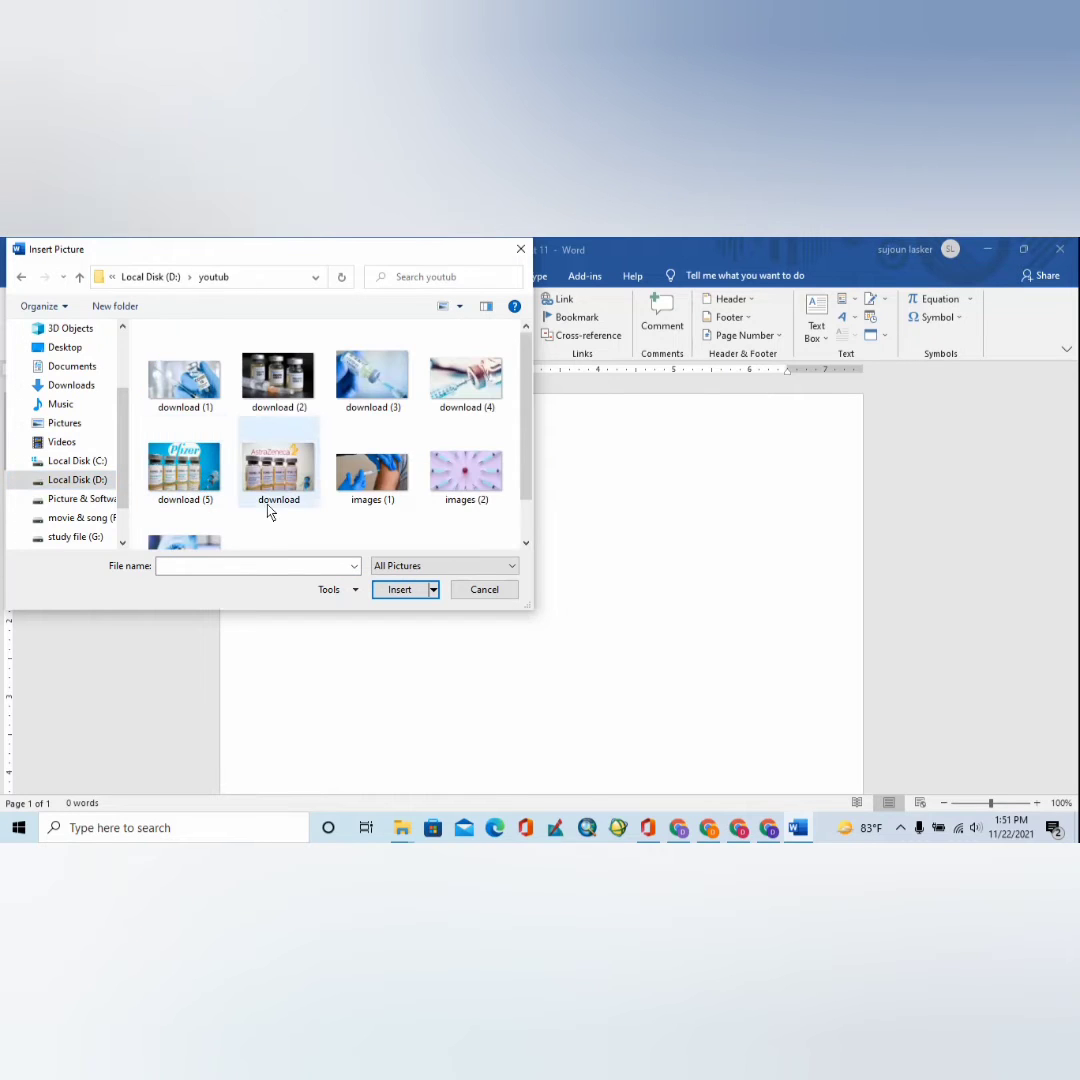
- Insert the eight pictures download, download (1) to download (5), images (1) and images (2) into the blank document together
scroll(300, 470, down, 2)
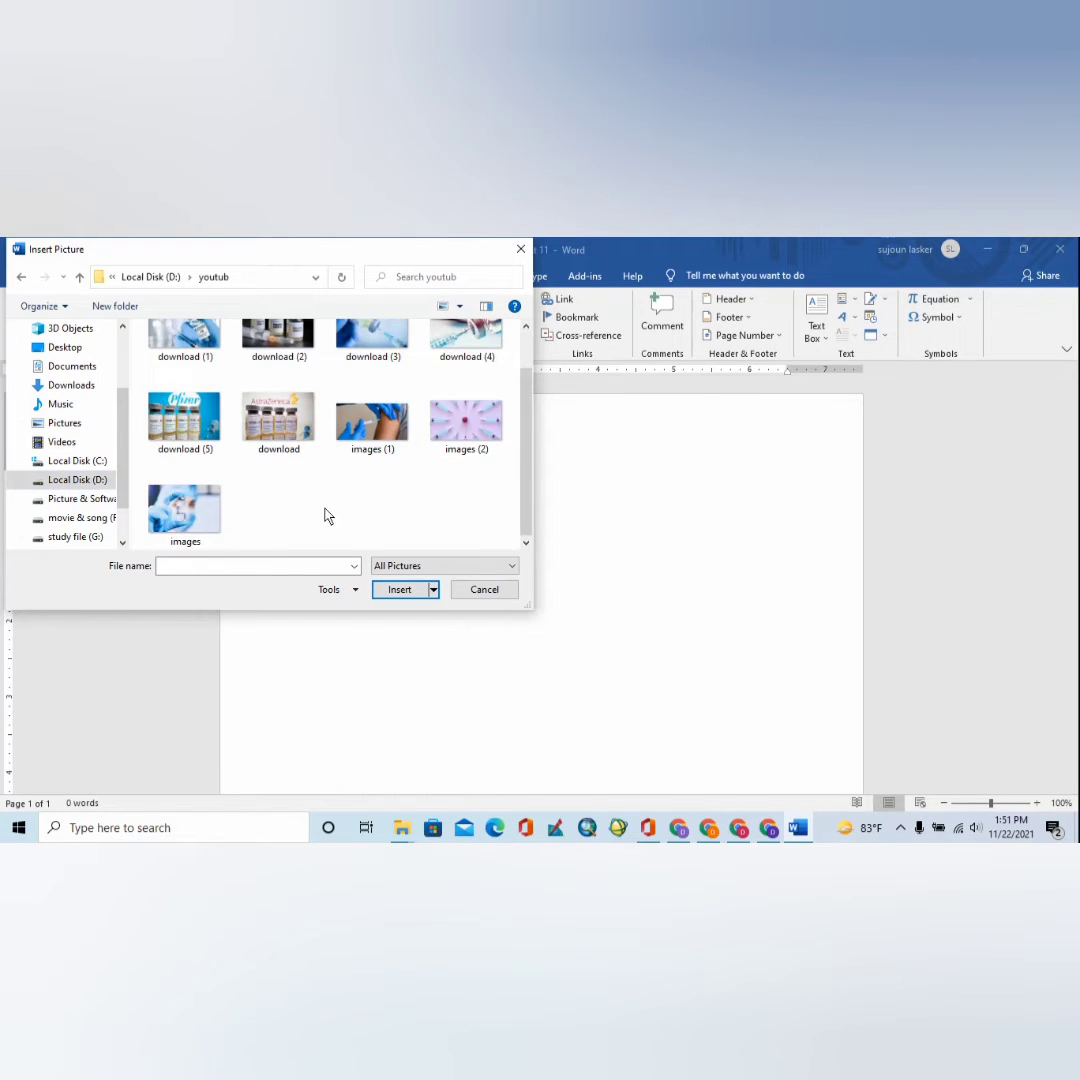
scroll(300, 535, up, 1)
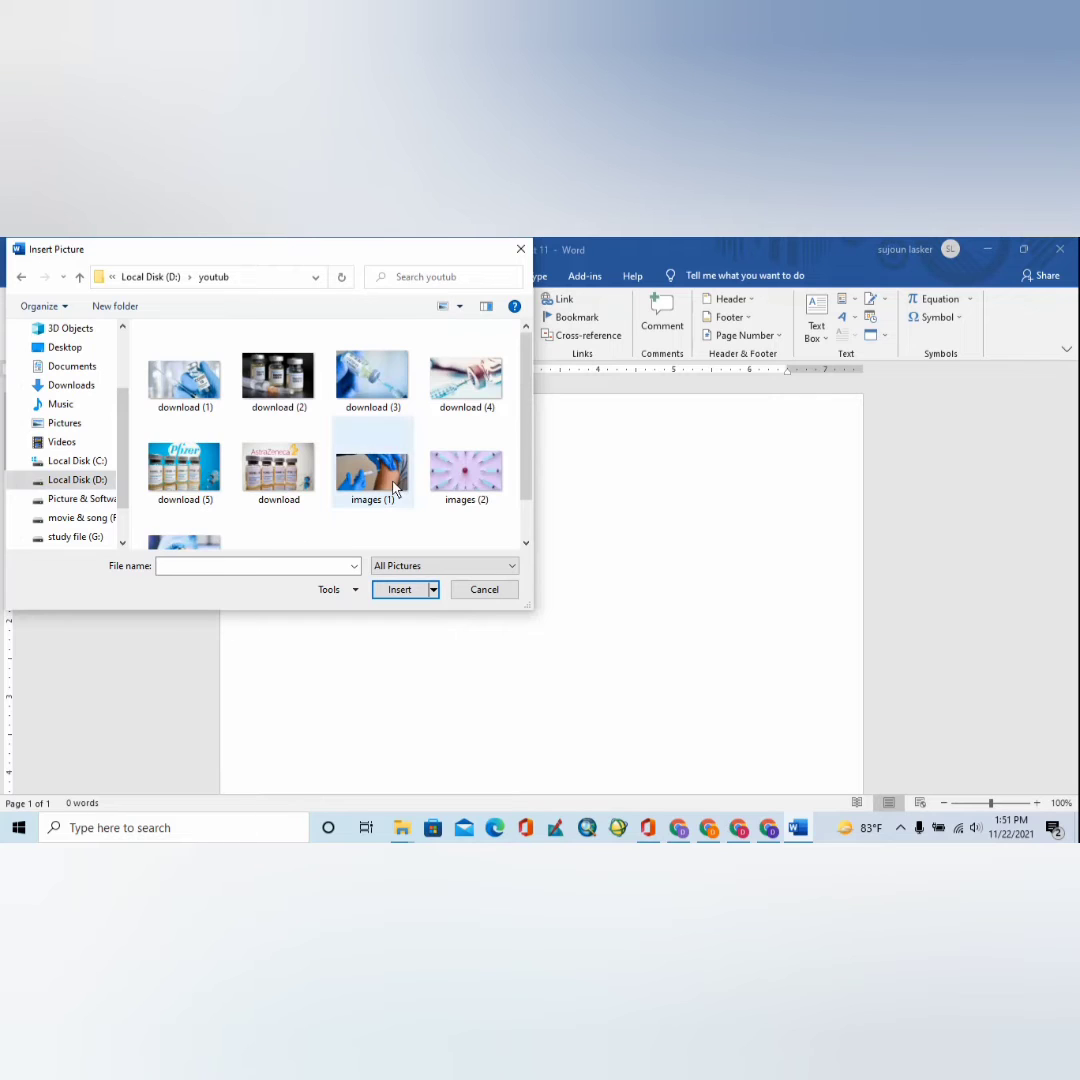
click(466, 470)
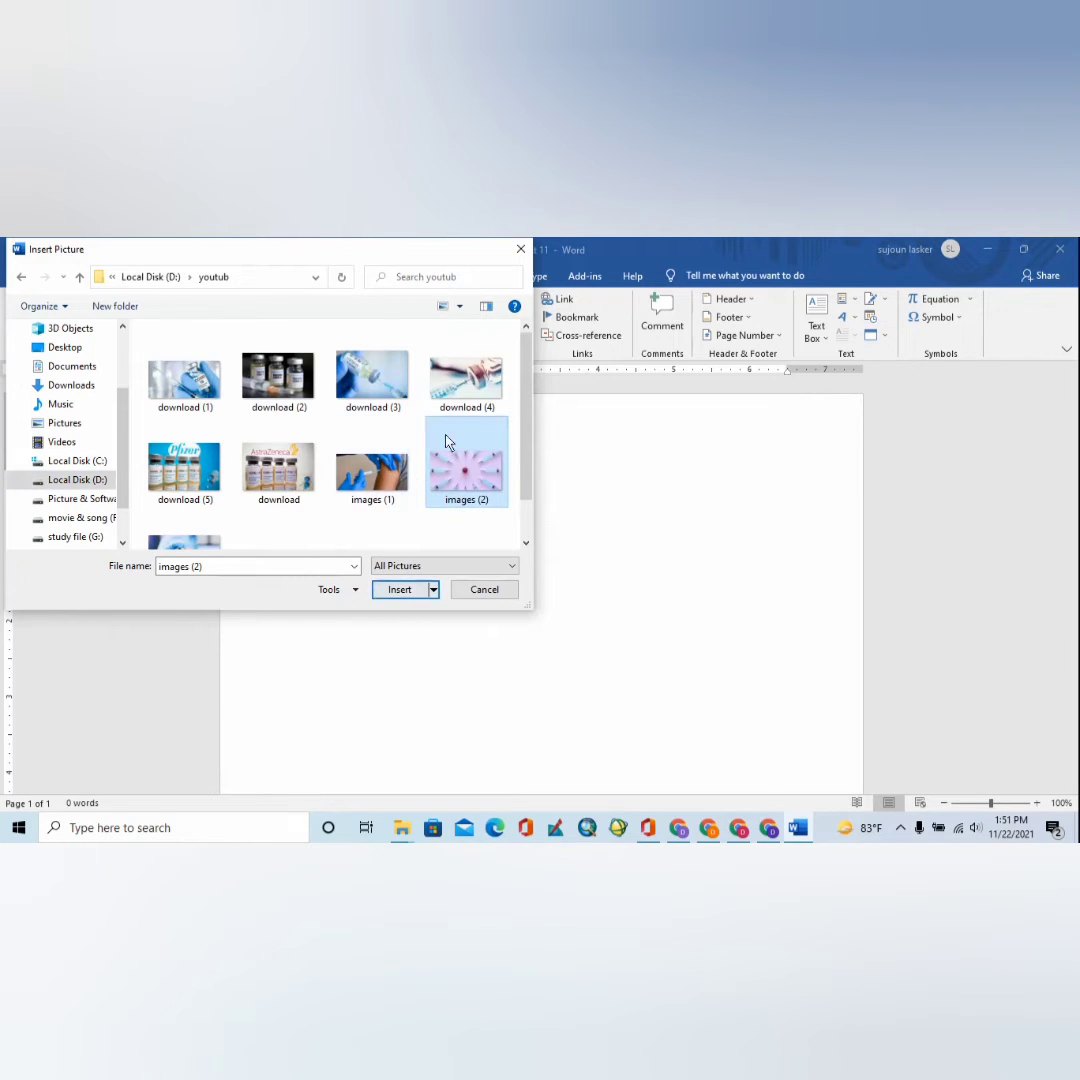
ctrl+click(372, 472)
ctrl+click(272, 487)
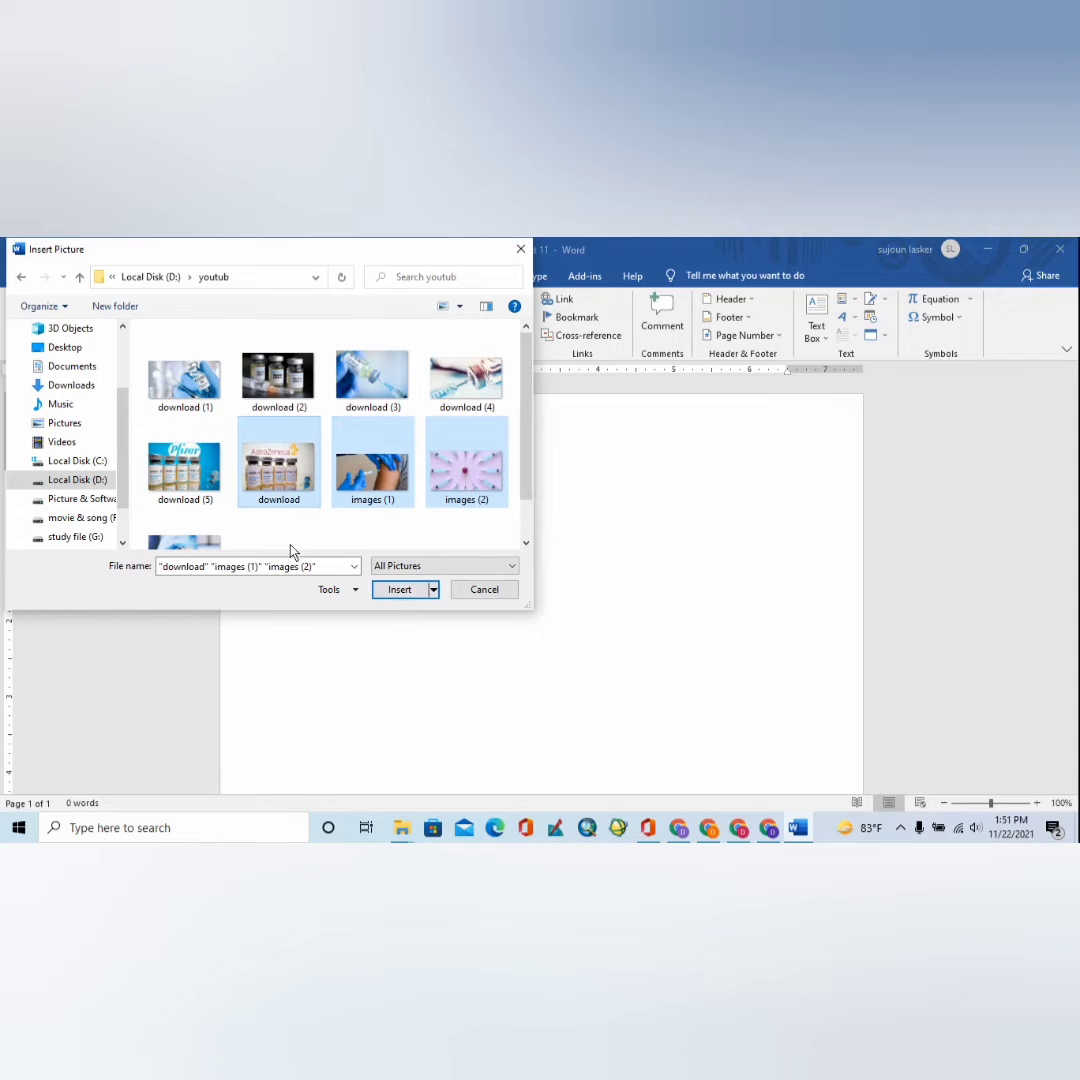
ctrl+click(192, 485)
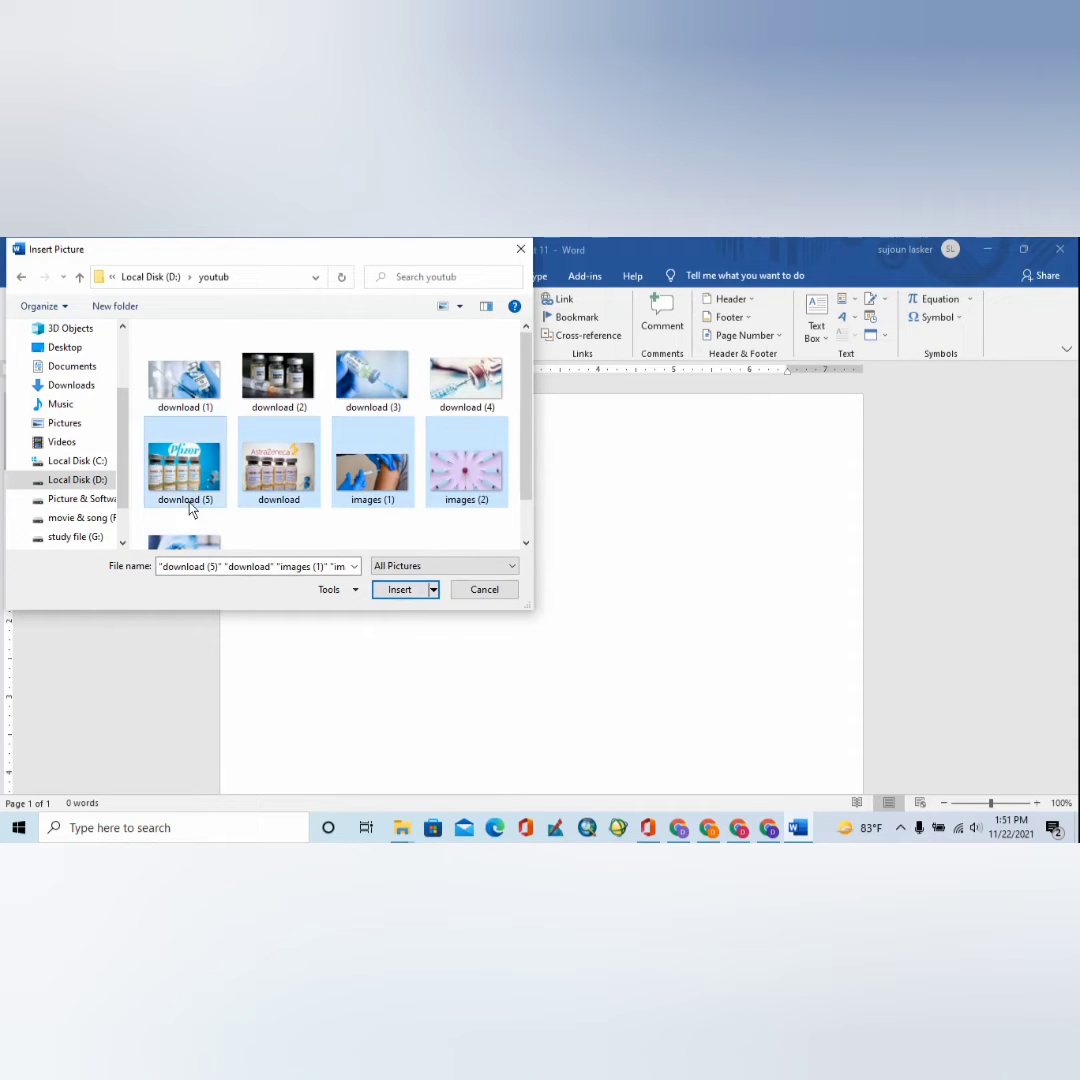
ctrl+click(185, 375)
ctrl+click(270, 385)
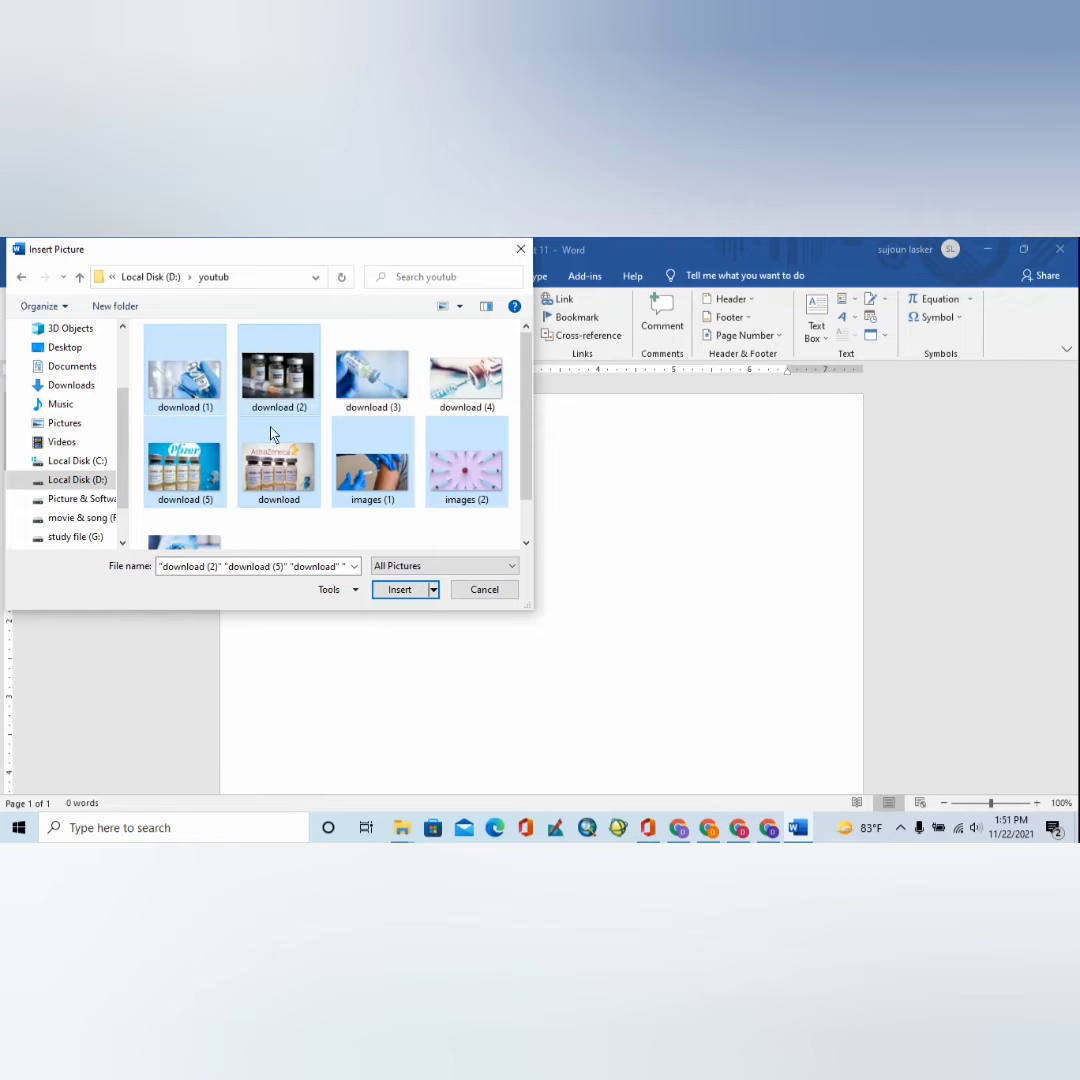
ctrl+click(368, 385)
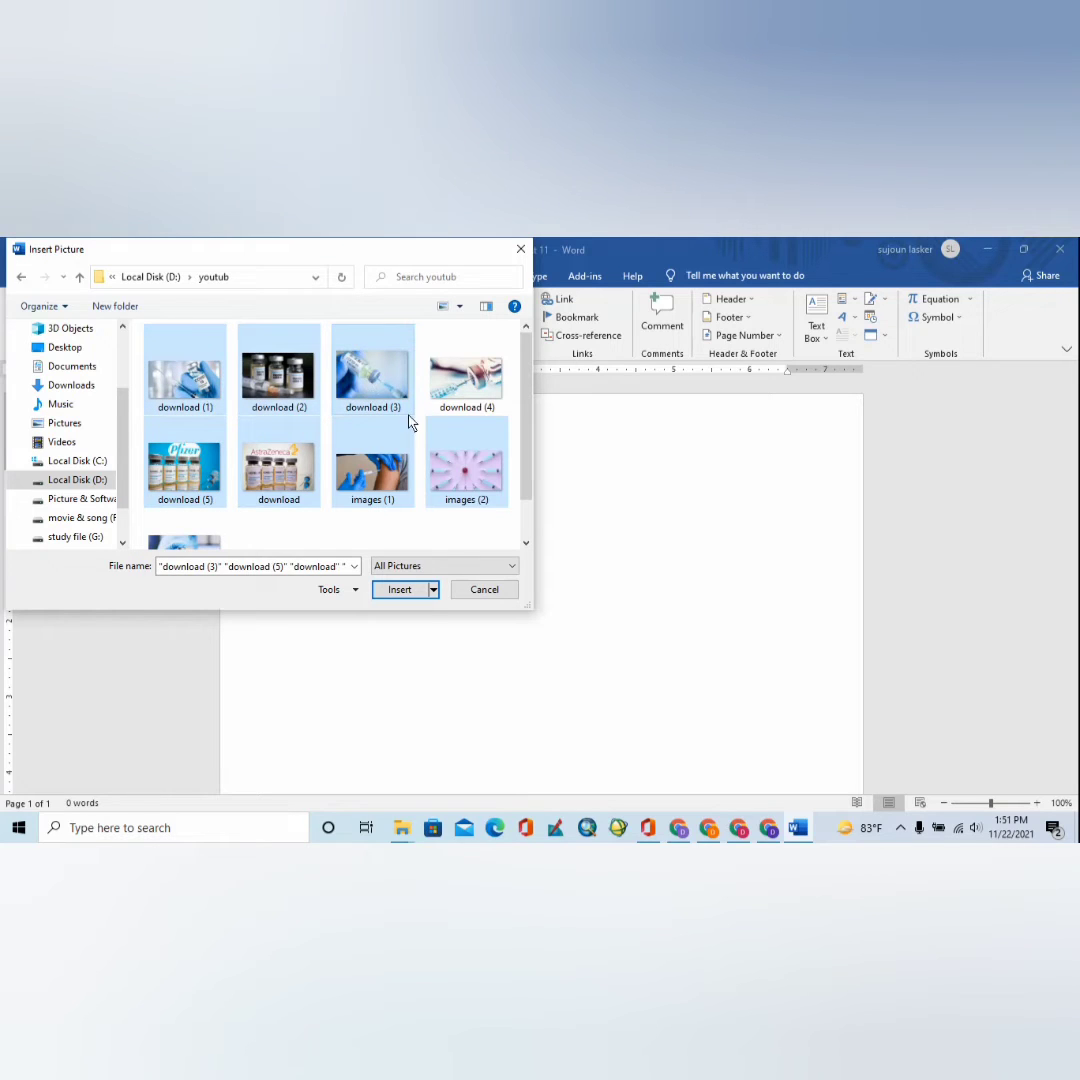
ctrl+click(466, 380)
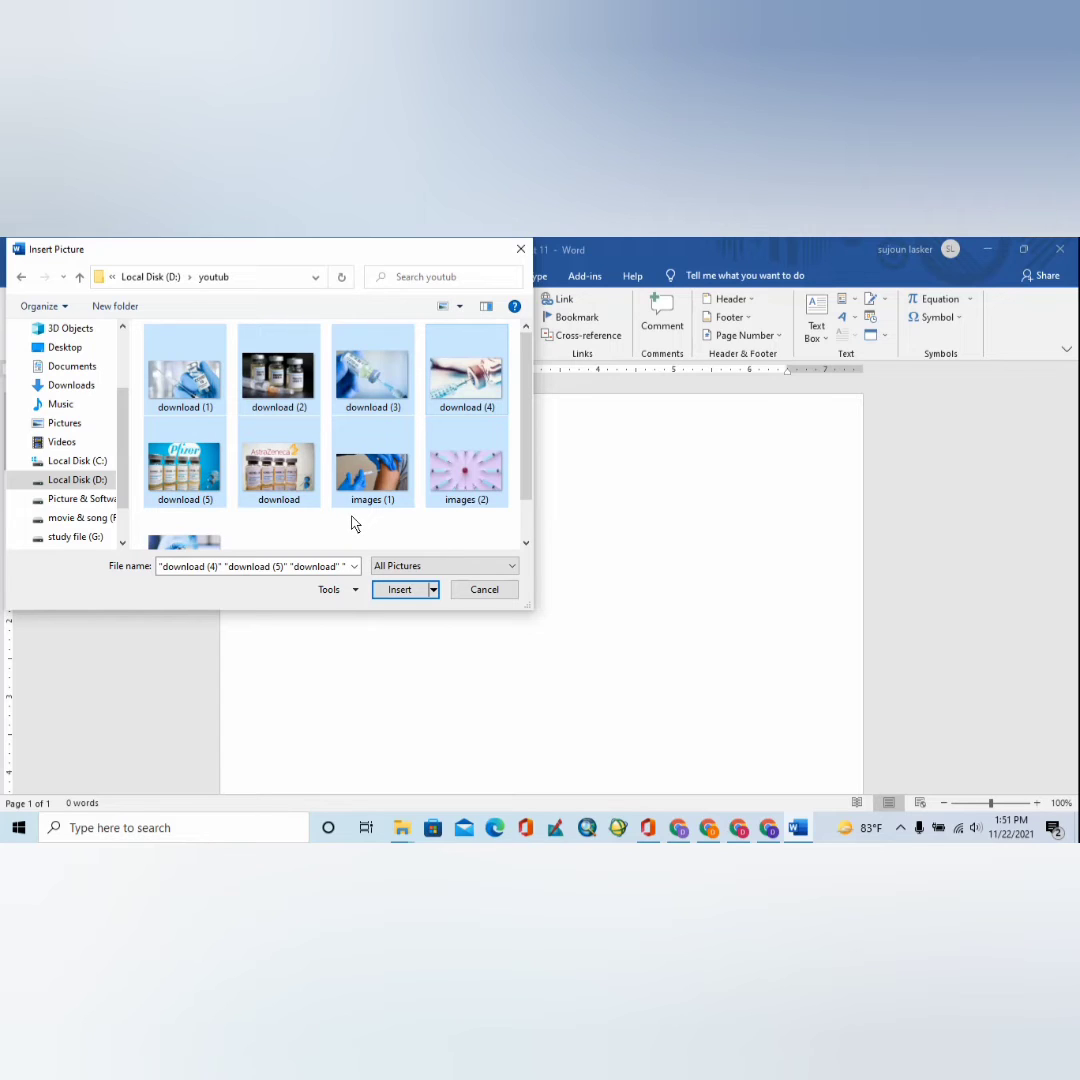
scroll(352, 524, down, 1)
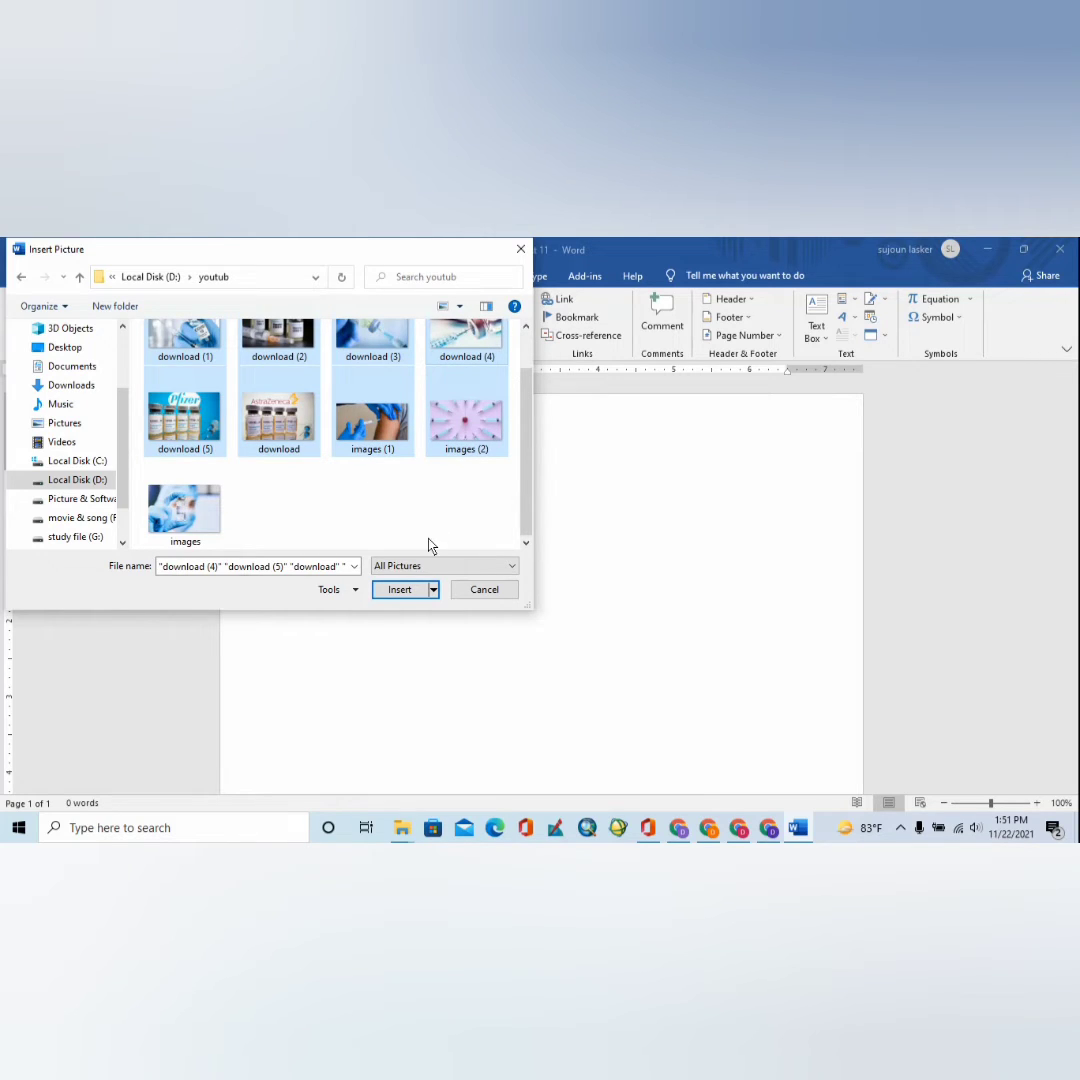
click(400, 590)
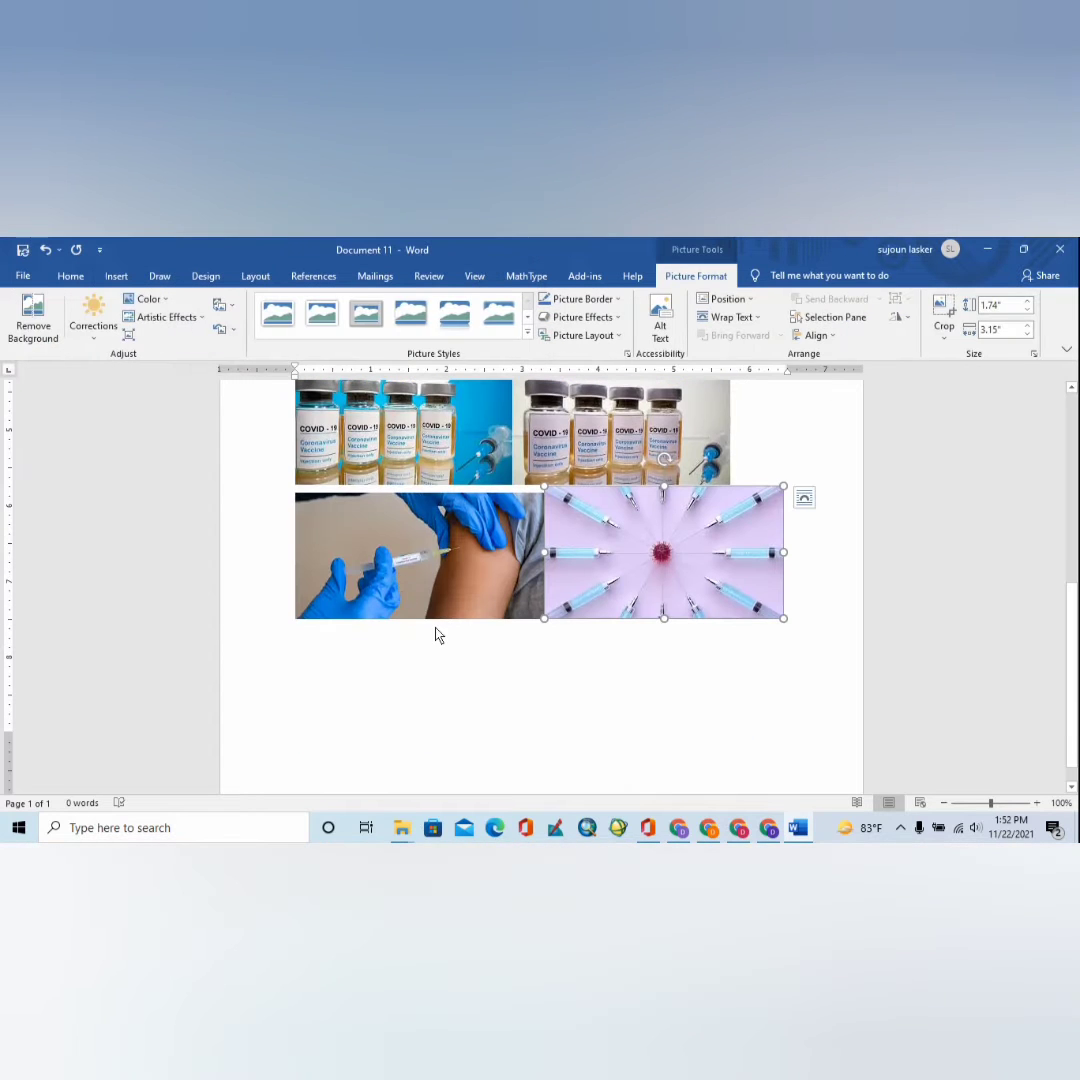
- Look through the inserted vaccine pictures on the page, checking their arrangement and selecting several of them individually
scroll(509, 678, up, 10)
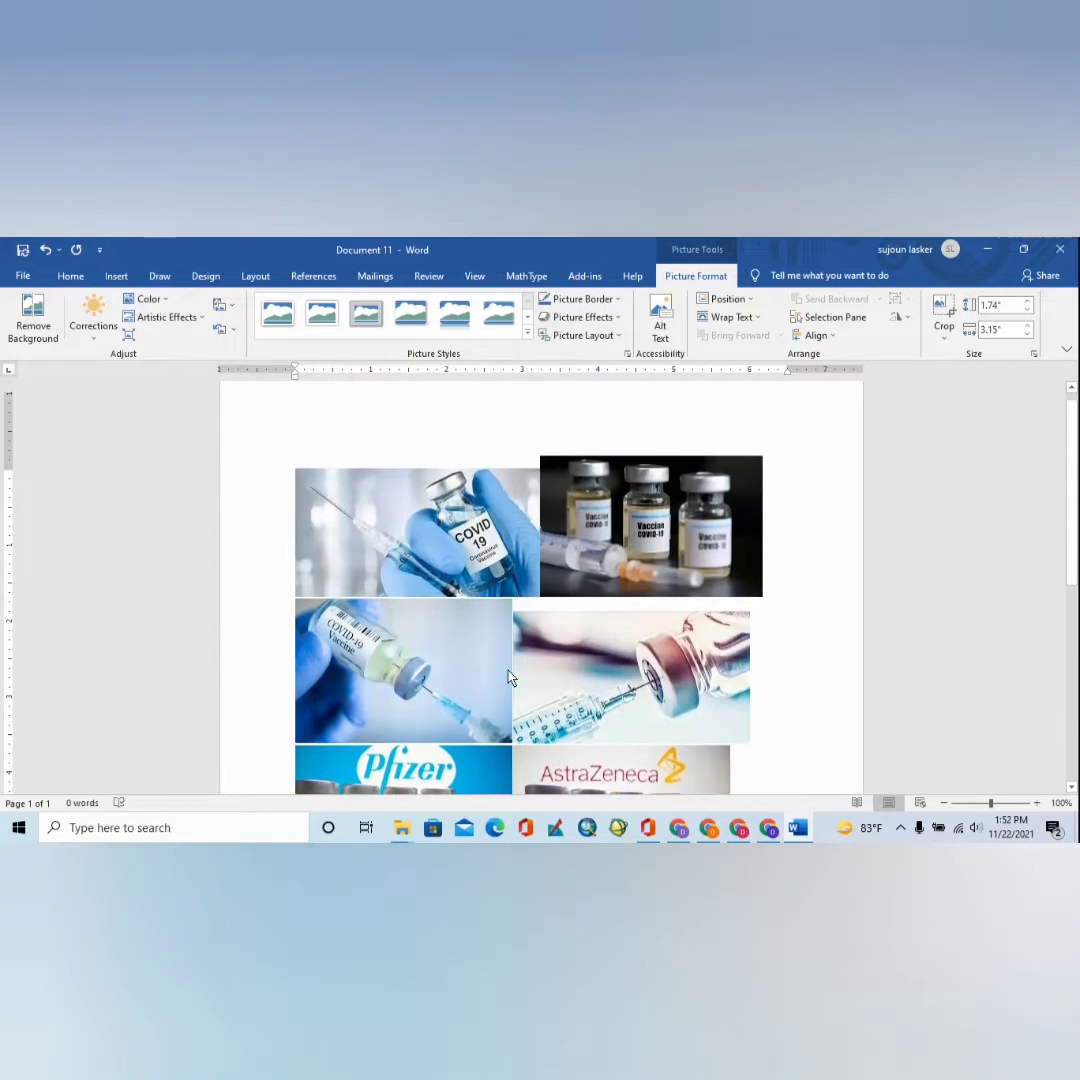
scroll(577, 568, down, 10)
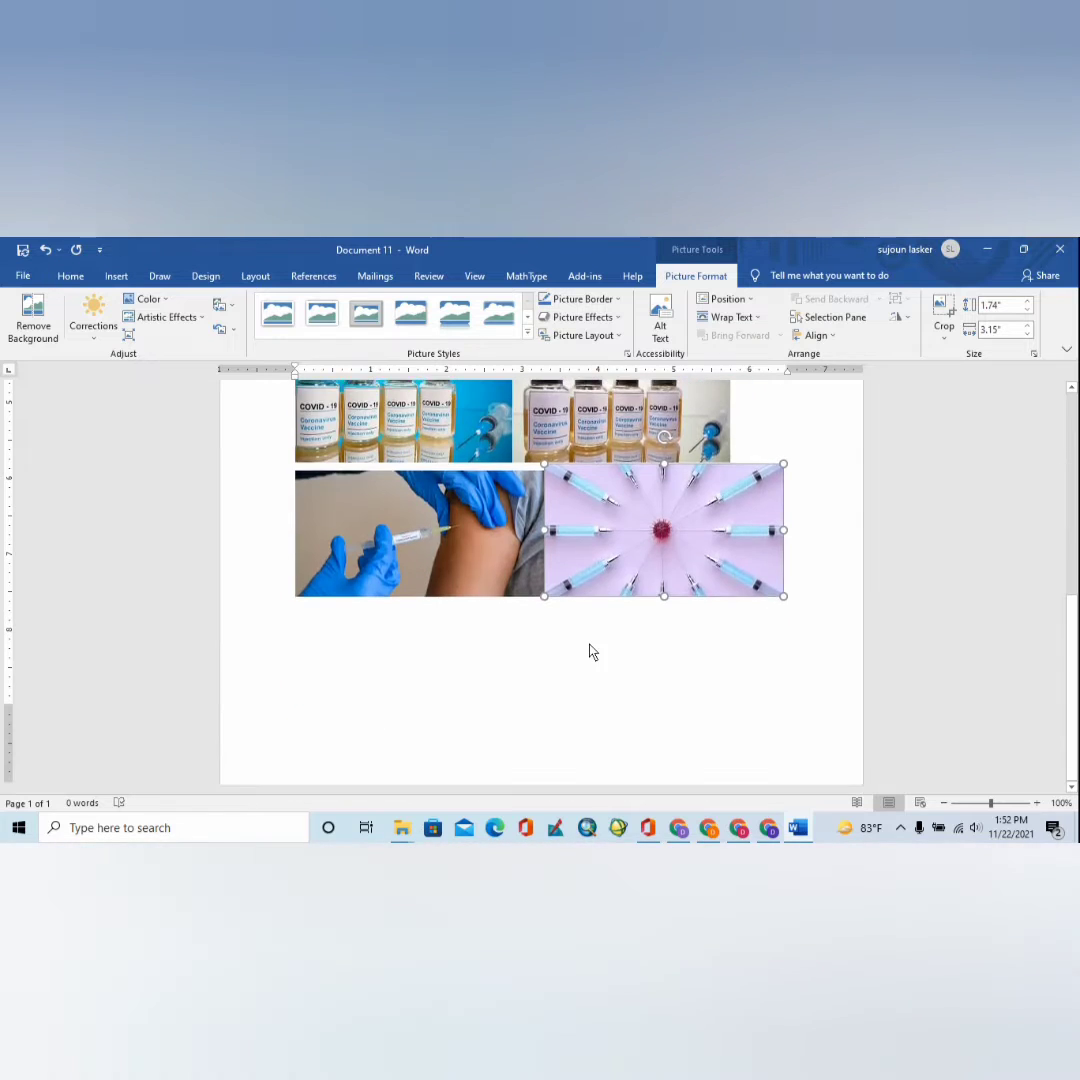
scroll(589, 648, up, 10)
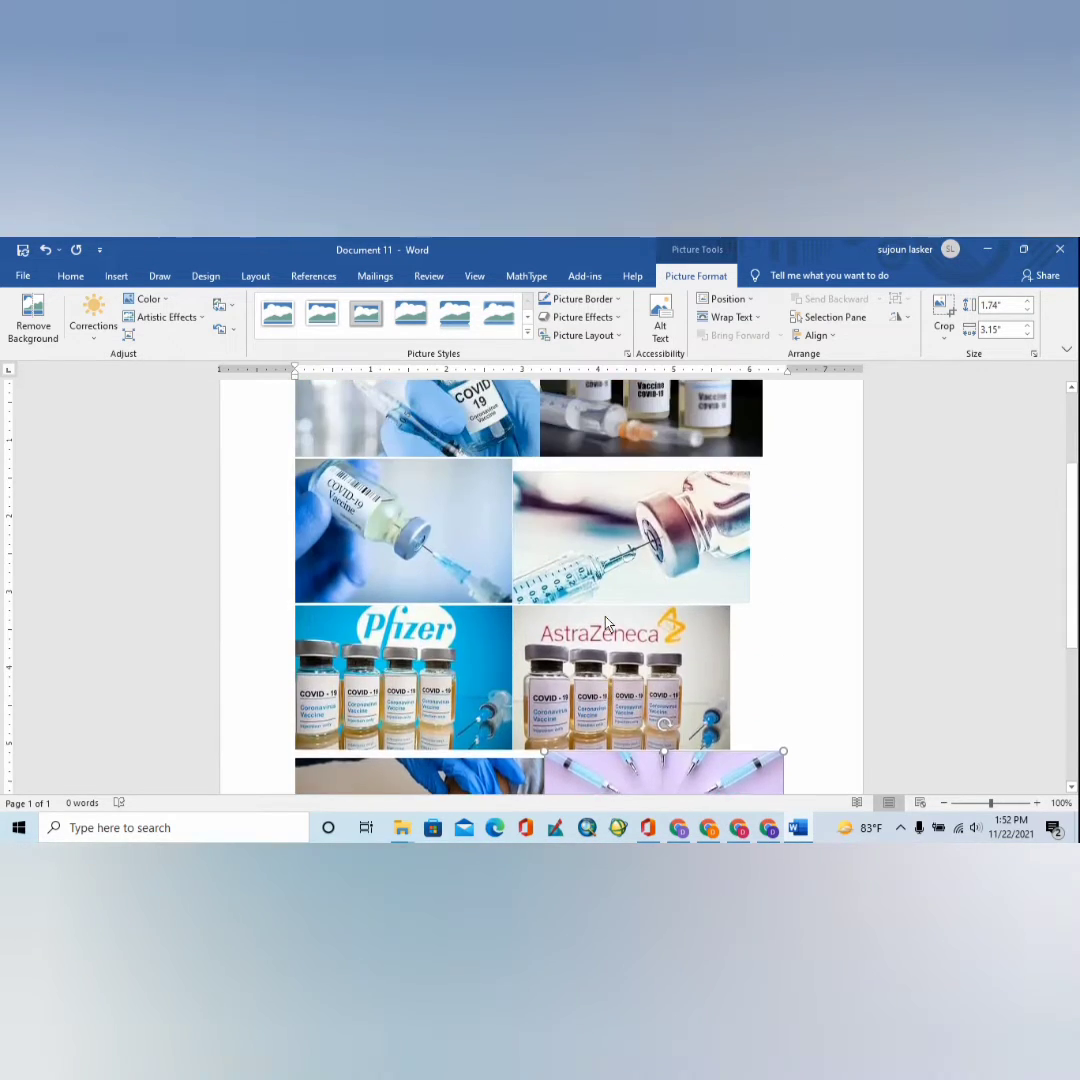
scroll(604, 627, up, 1)
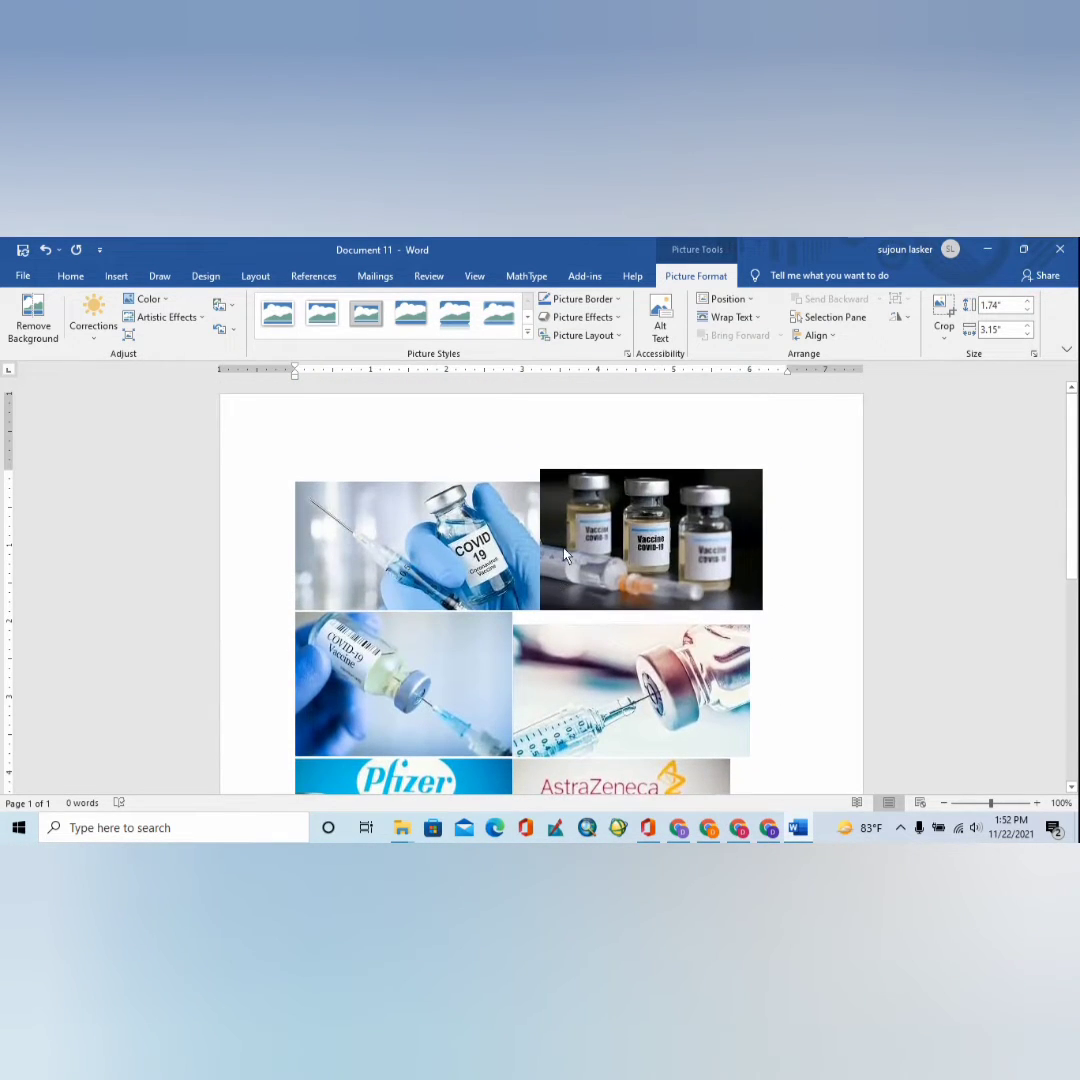
click(618, 513)
click(422, 548)
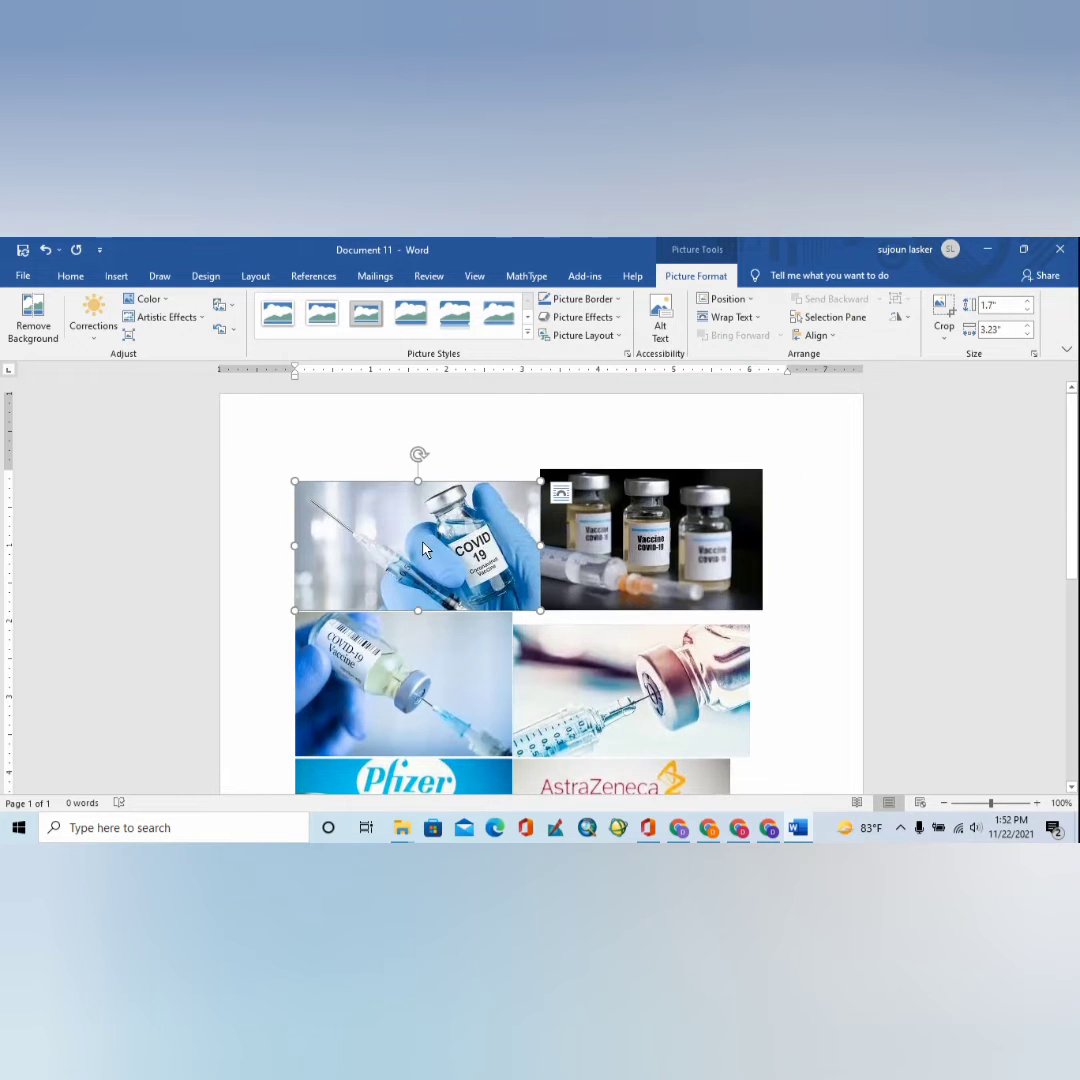
click(381, 670)
click(610, 692)
click(622, 534)
scroll(590, 661, down, 1)
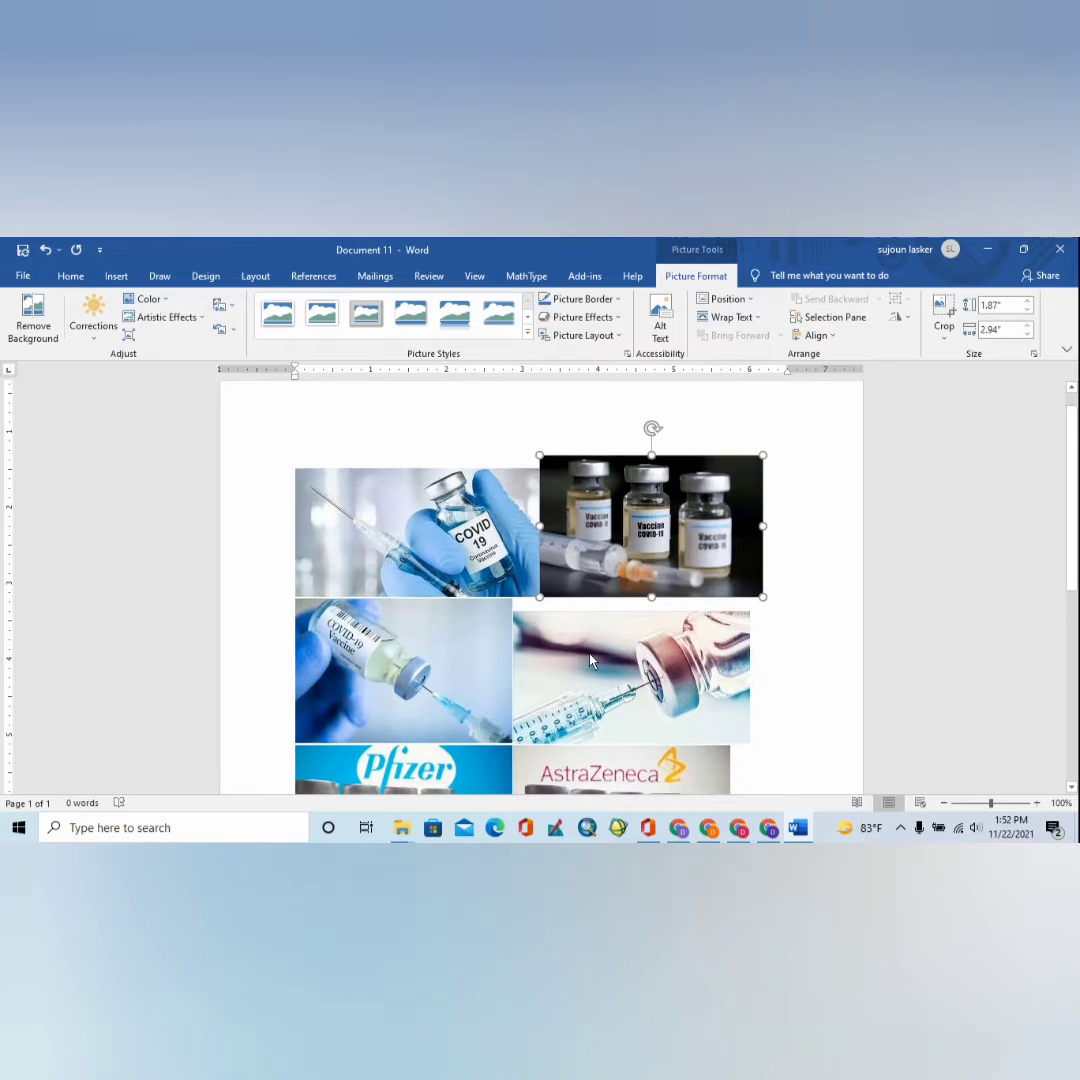
scroll(592, 660, down, 3)
click(612, 648)
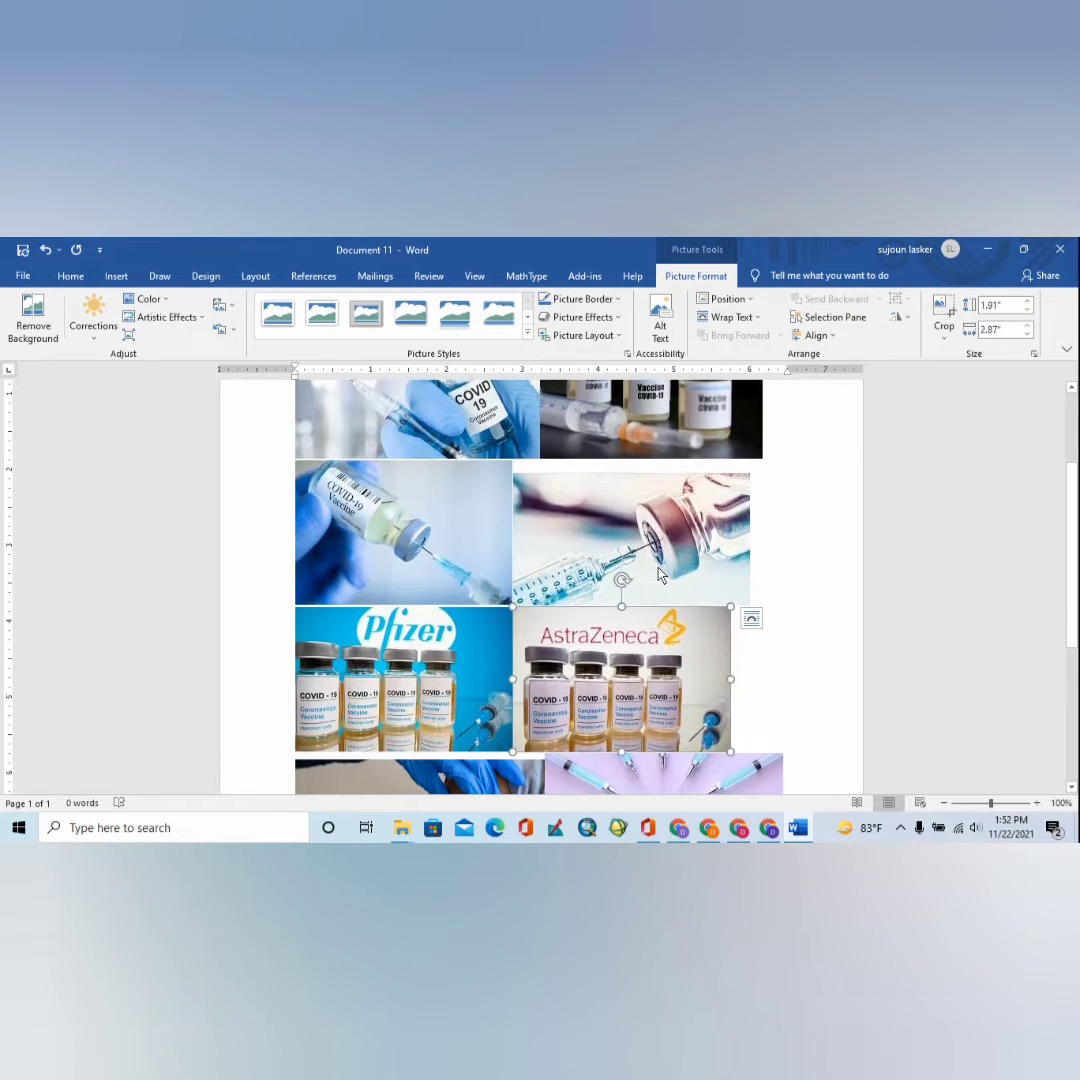
scroll(620, 600, down, 6)
scroll(605, 650, up, 3)
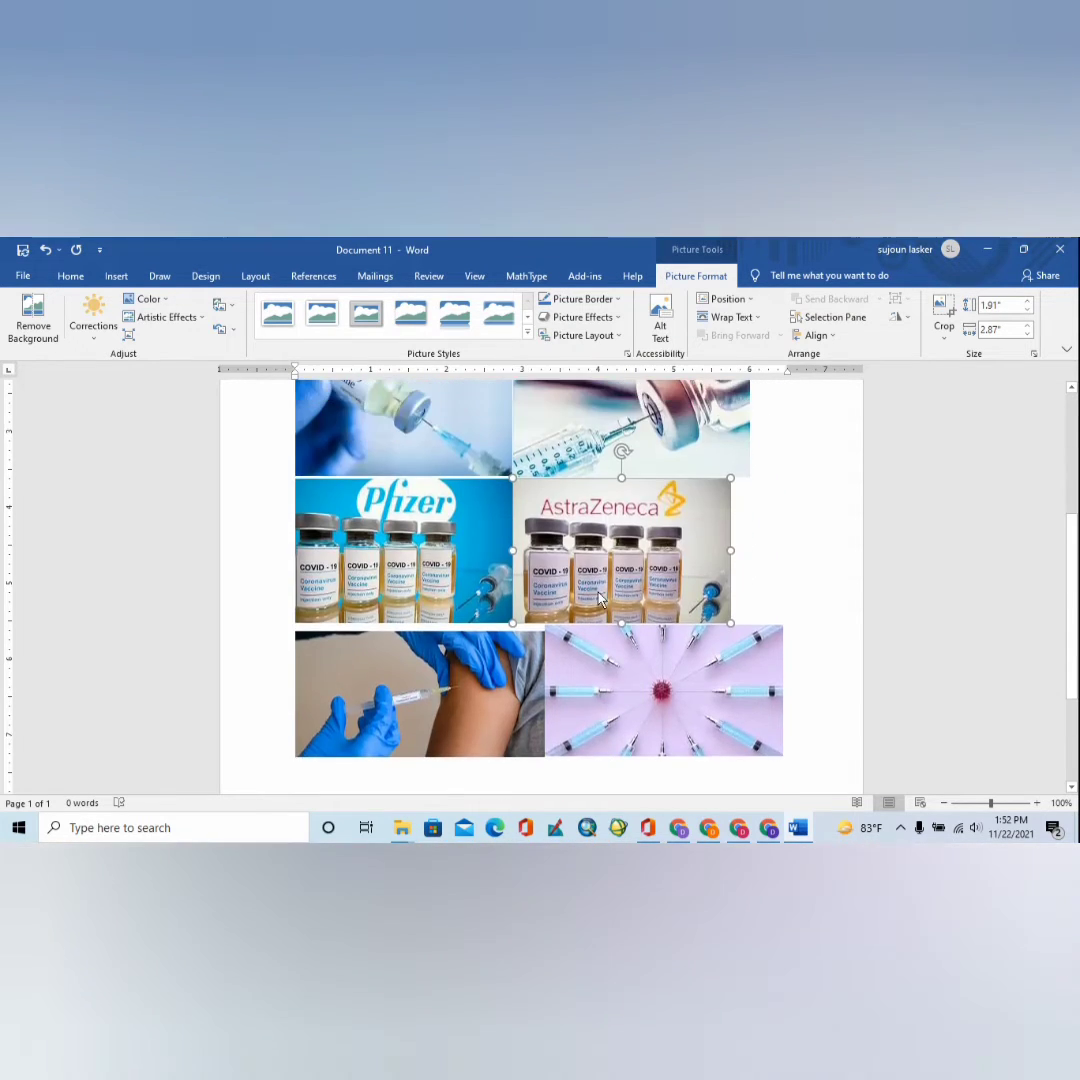
scroll(600, 600, up, 6)
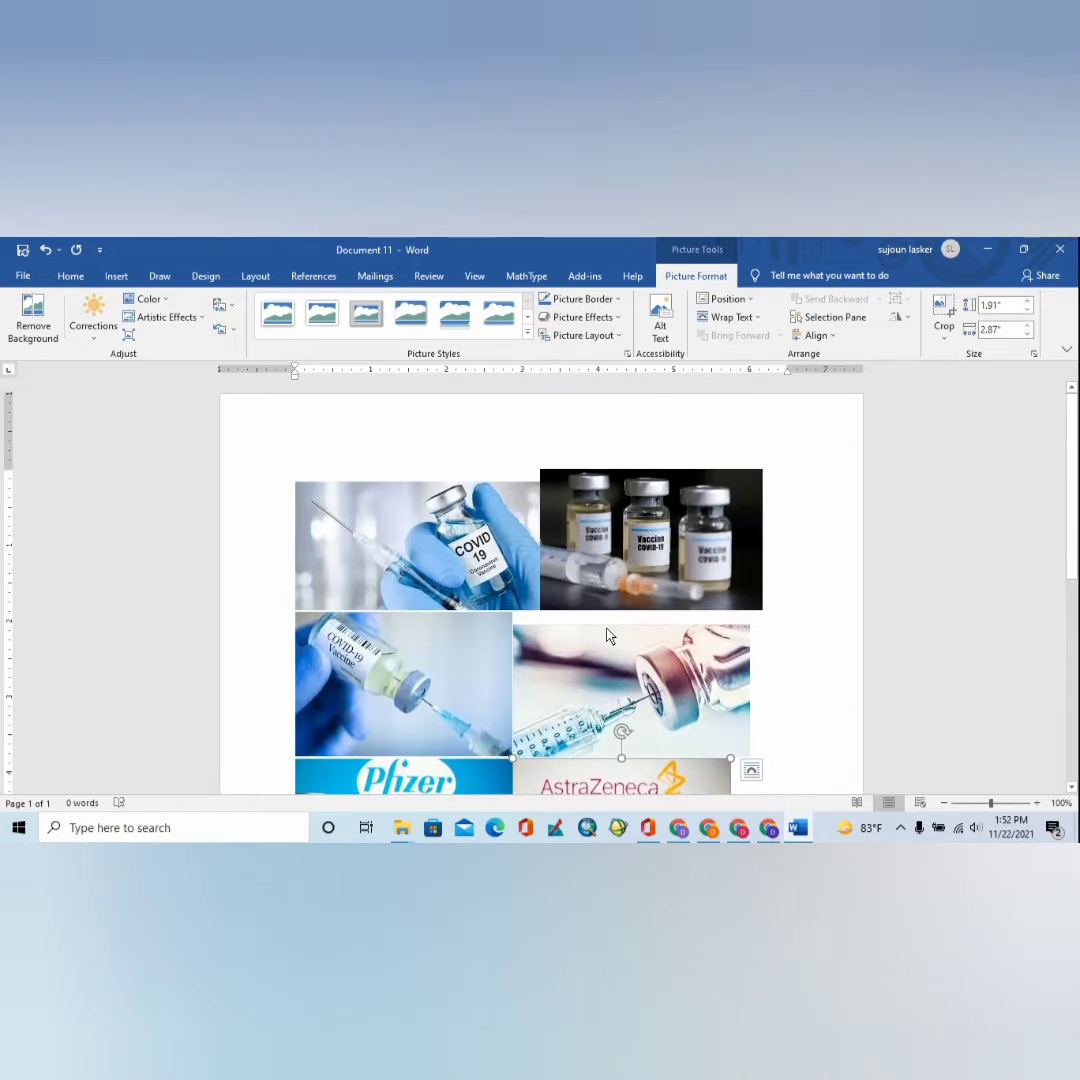
scroll(605, 635, down, 3)
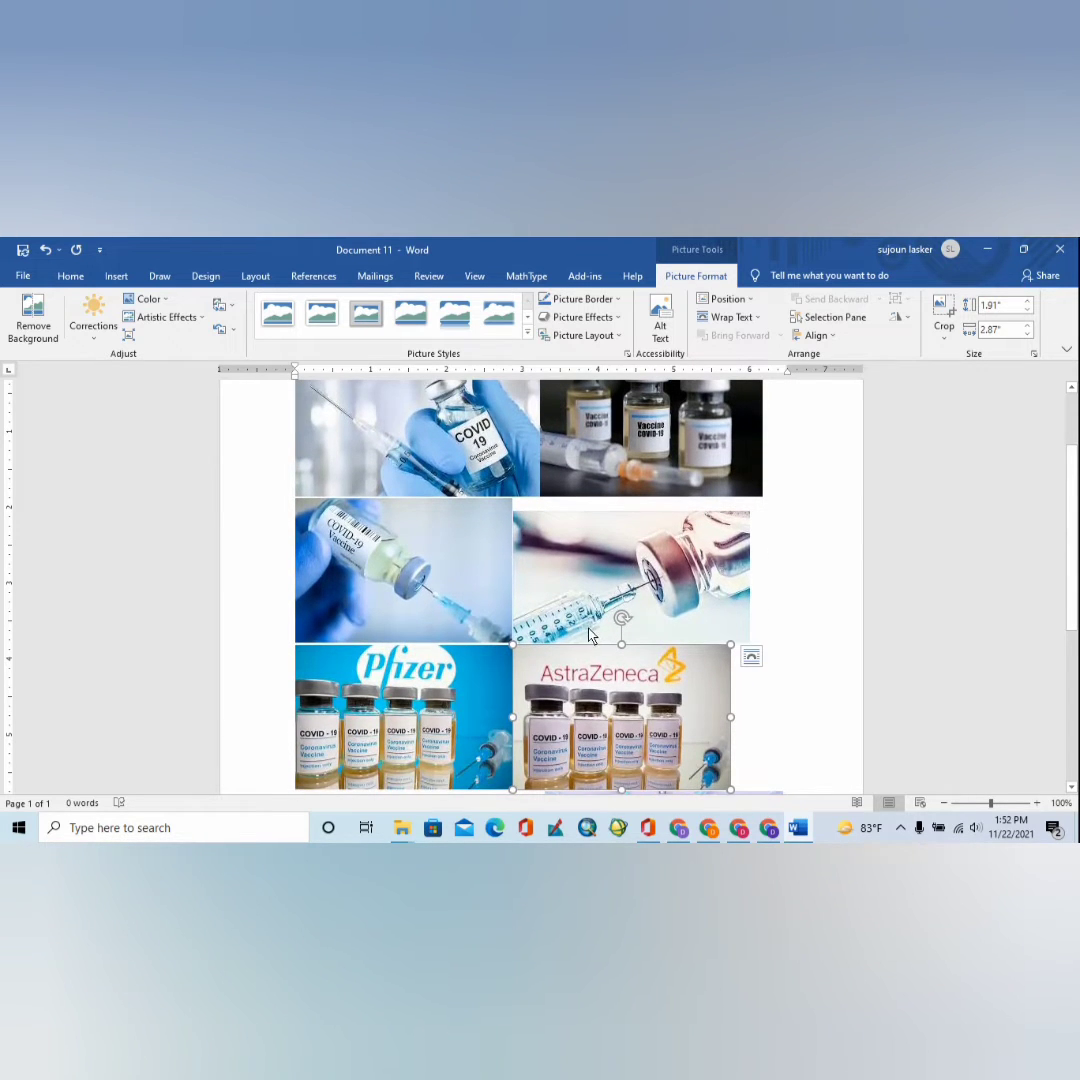
scroll(590, 635, down, 3)
scroll(588, 630, up, 5)
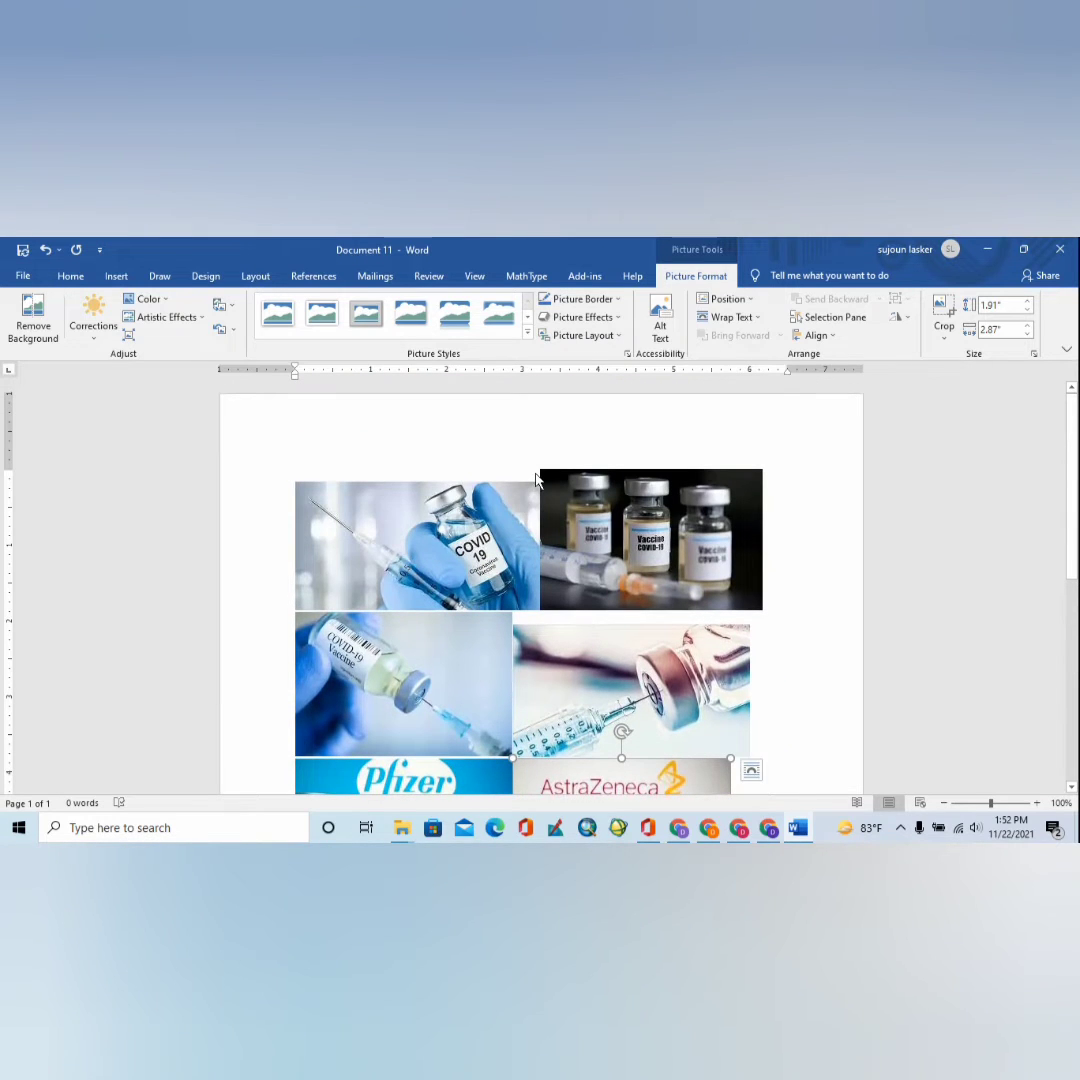
- Undo the insertion of the eight vaccine pictures
click(576, 497)
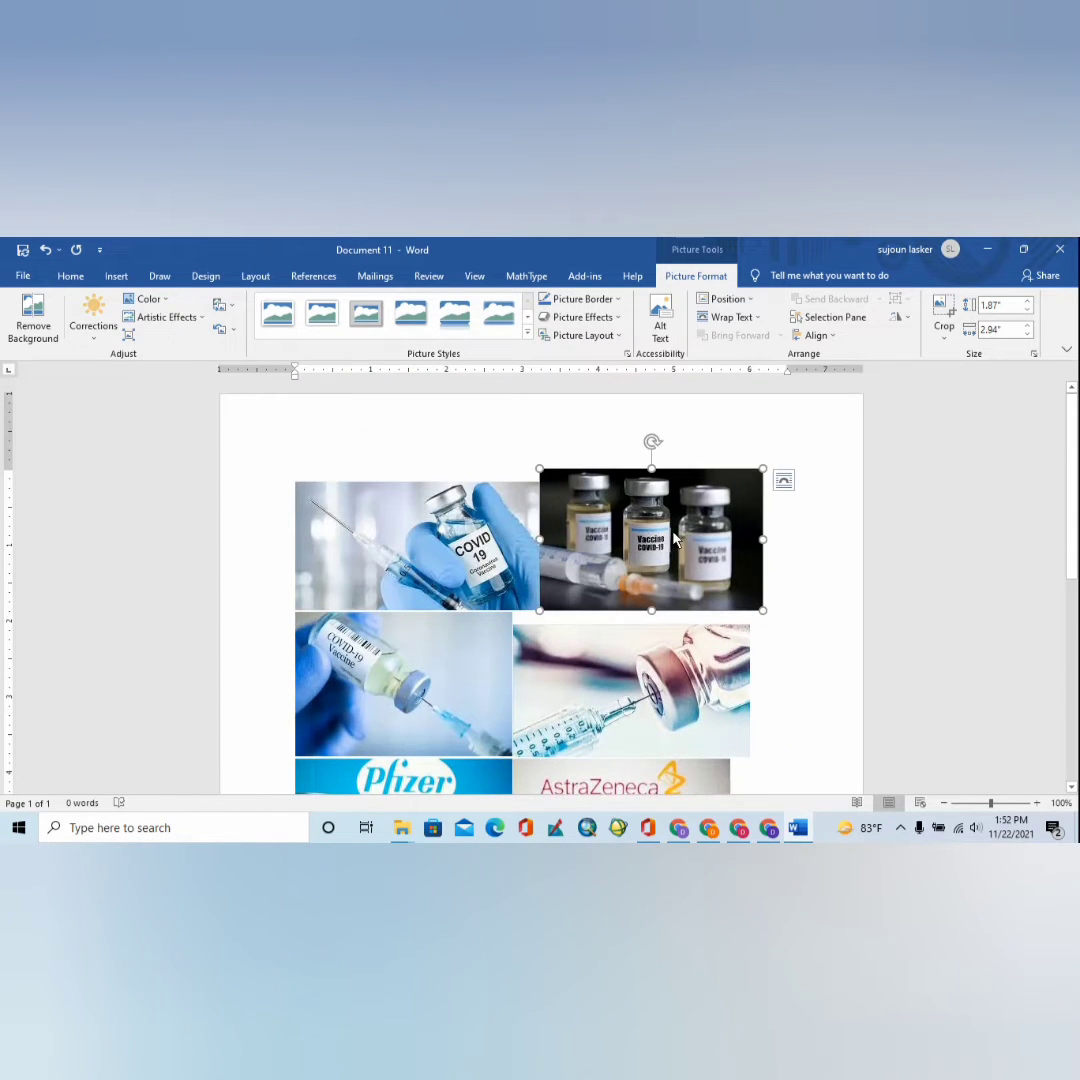
click(416, 566)
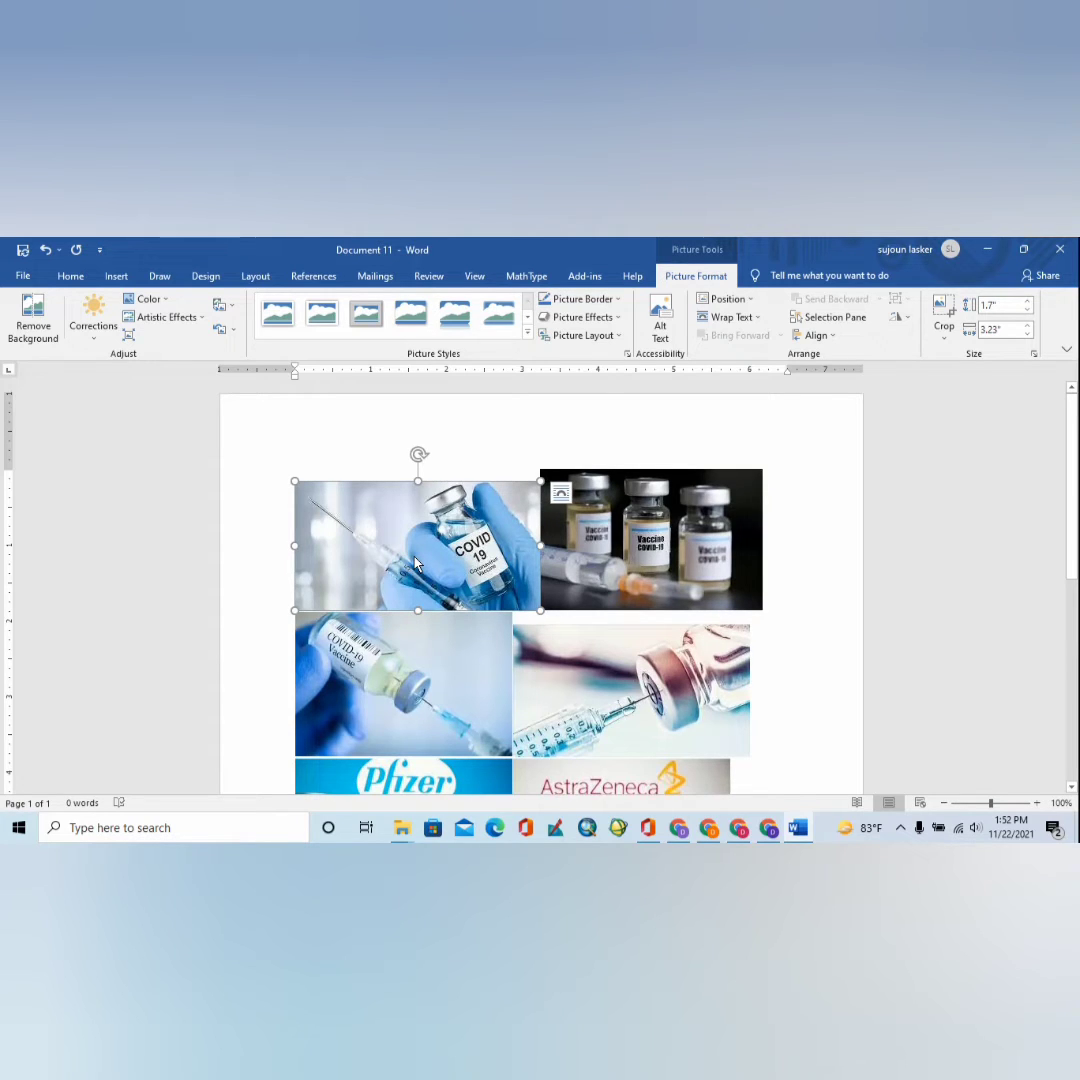
key(ctrl+z)
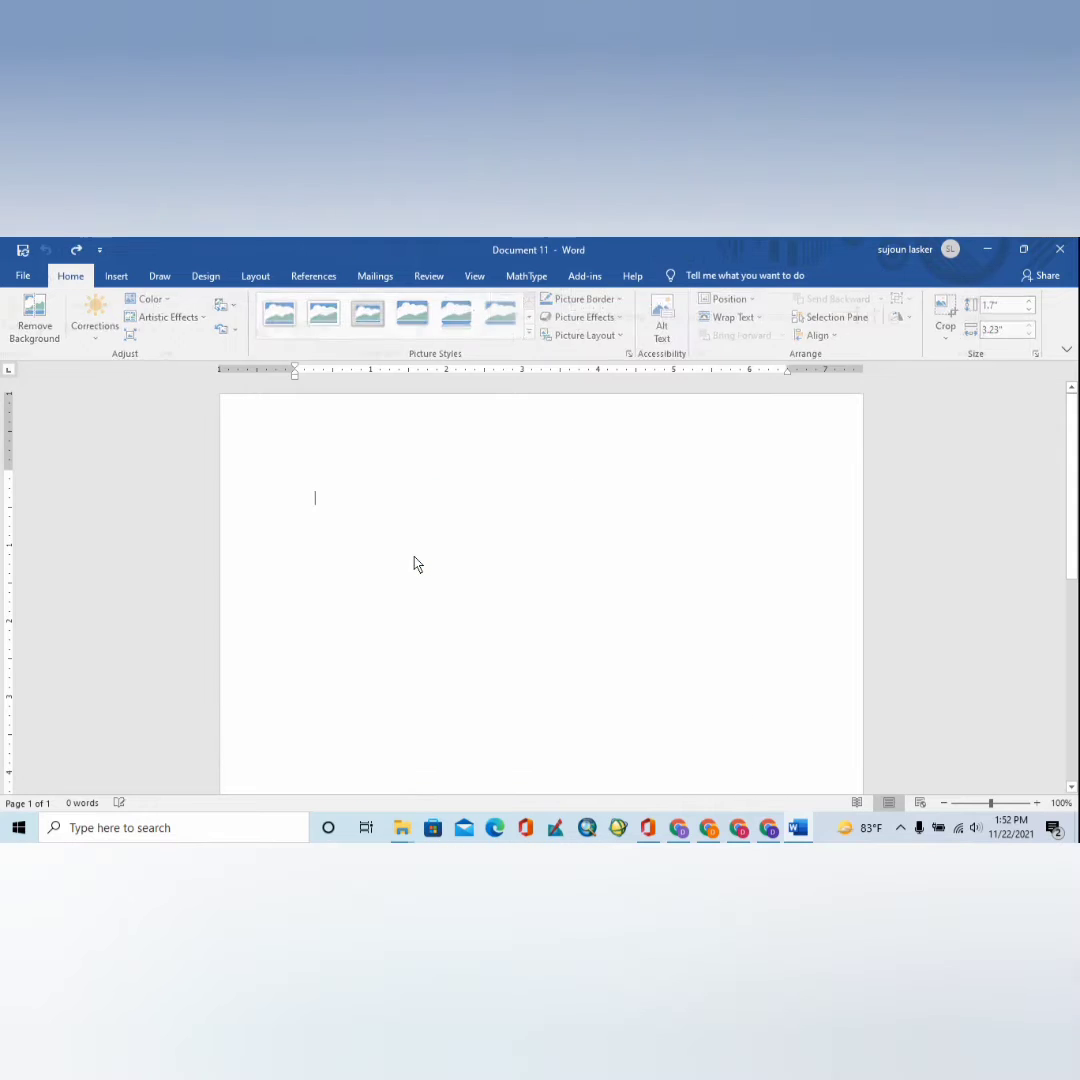
- Insert only the images (2) picture from the youtub folder on this device into the document
click(116, 275)
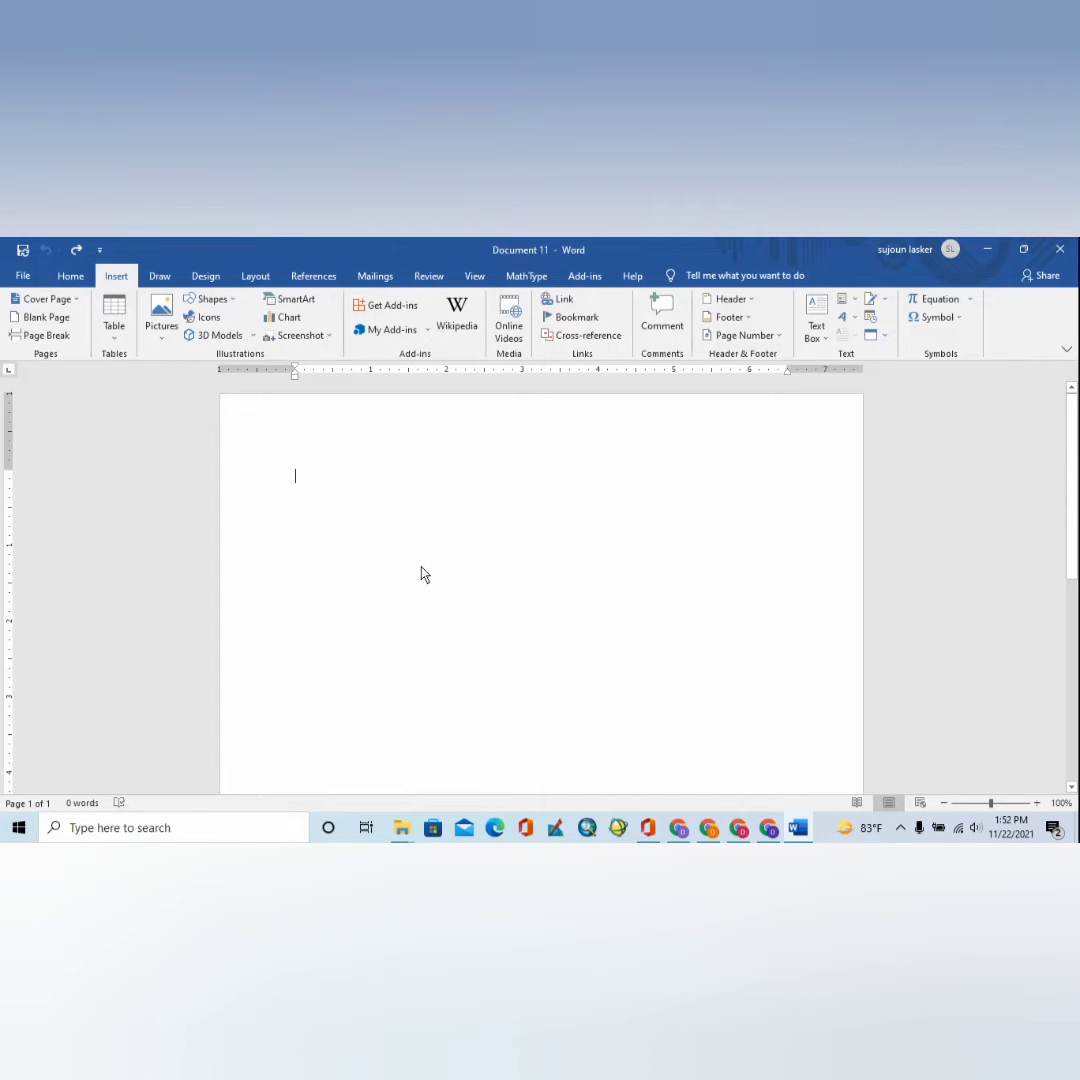
click(161, 318)
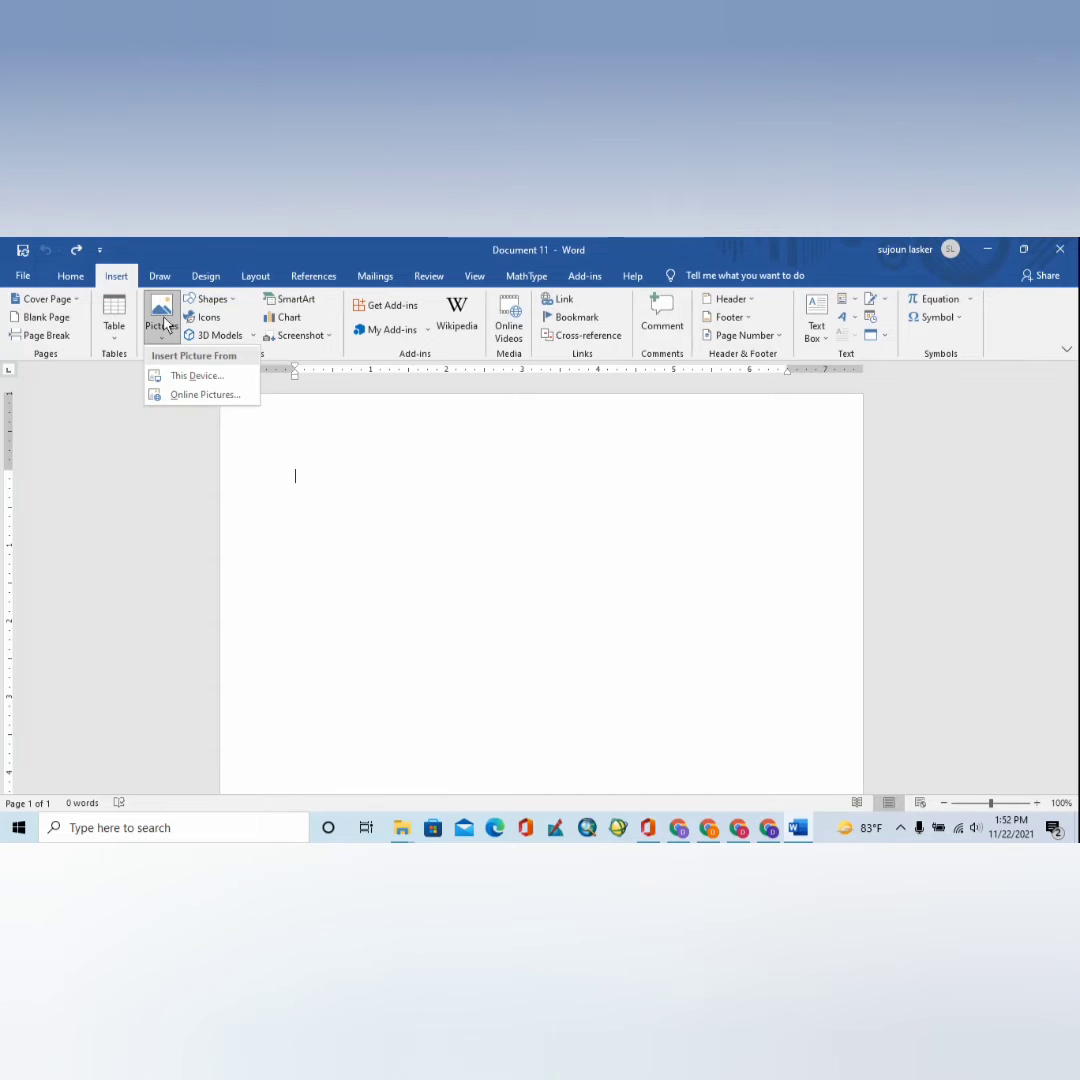
click(198, 377)
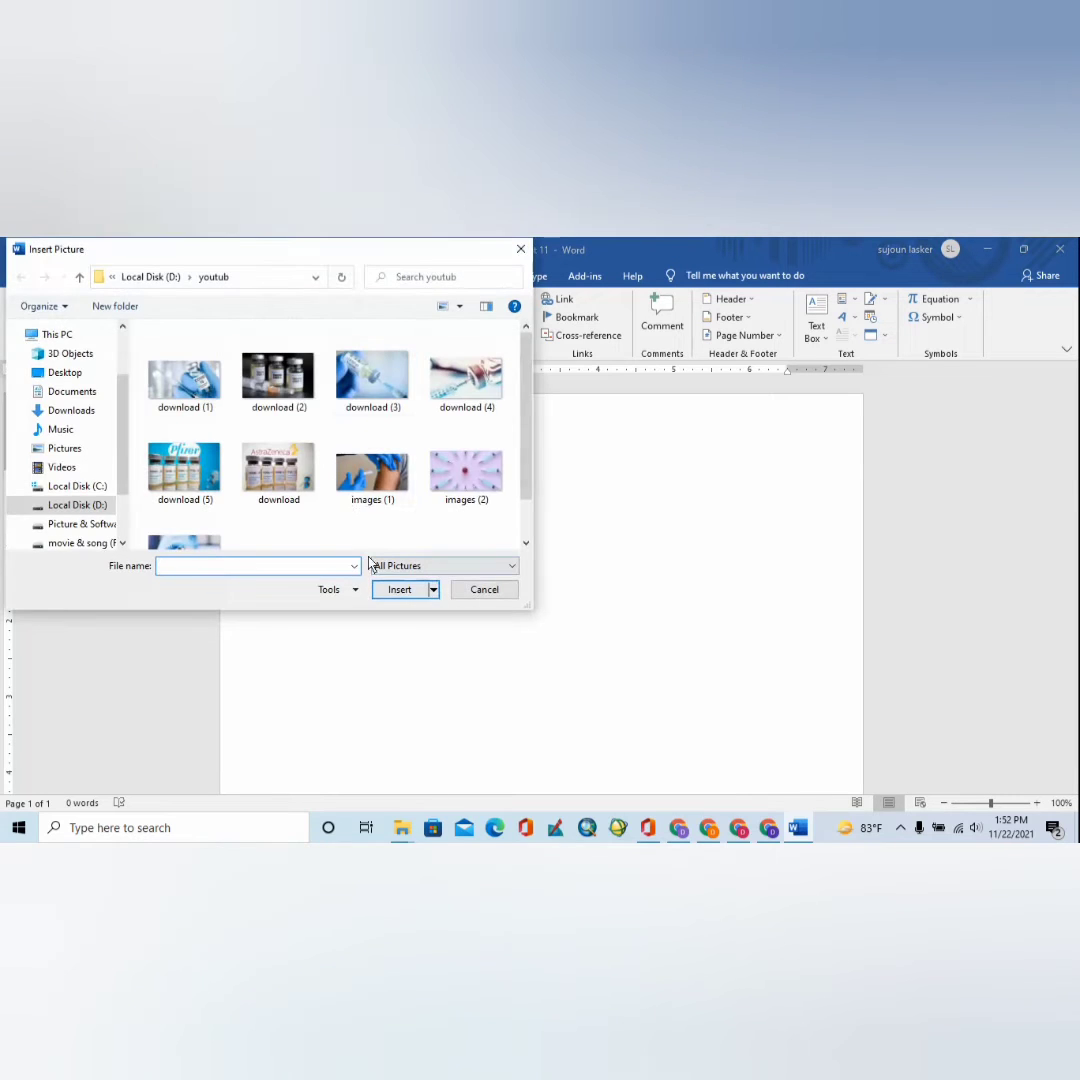
click(462, 488)
click(416, 595)
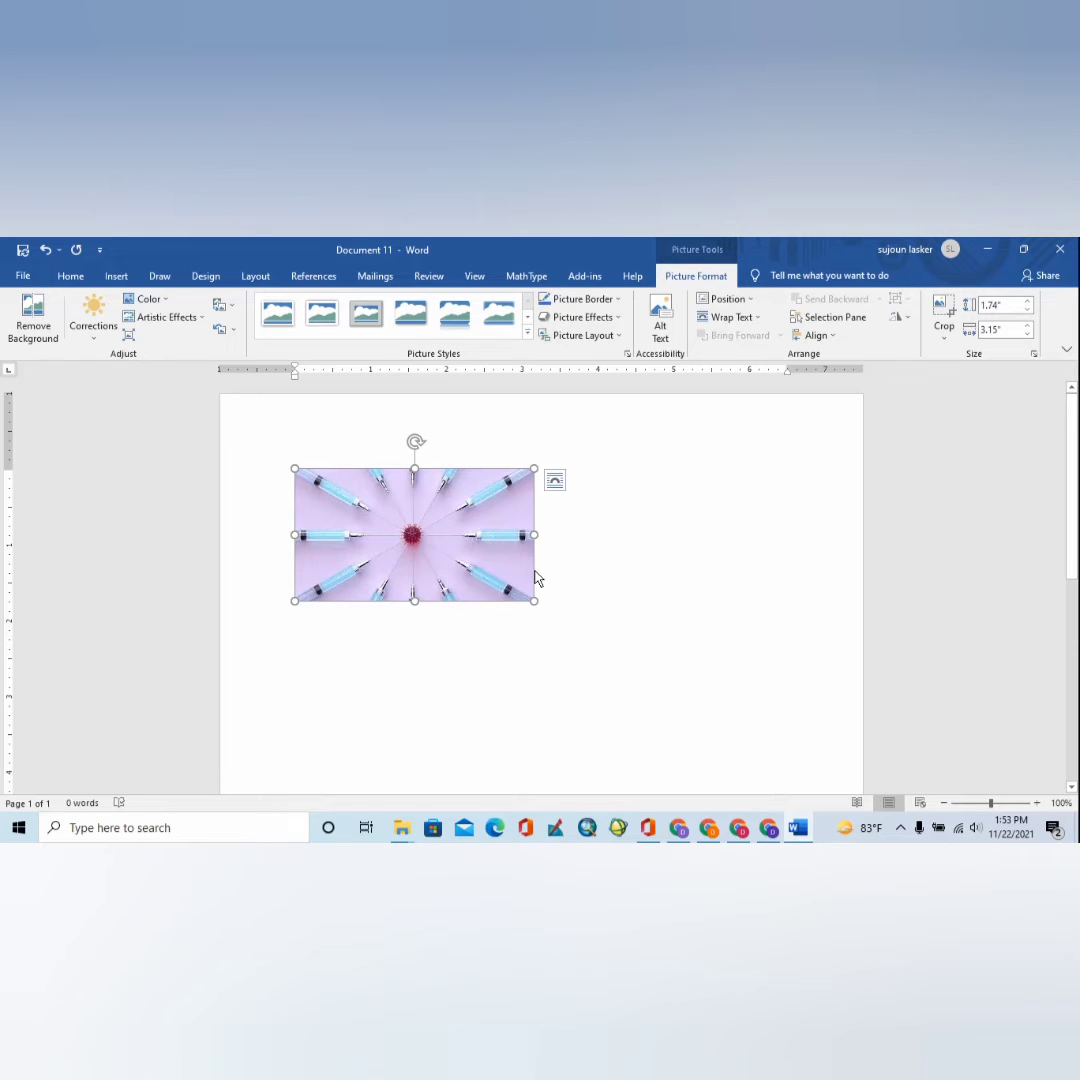
- Try removing the background of the syringe picture and undo the removal
click(33, 318)
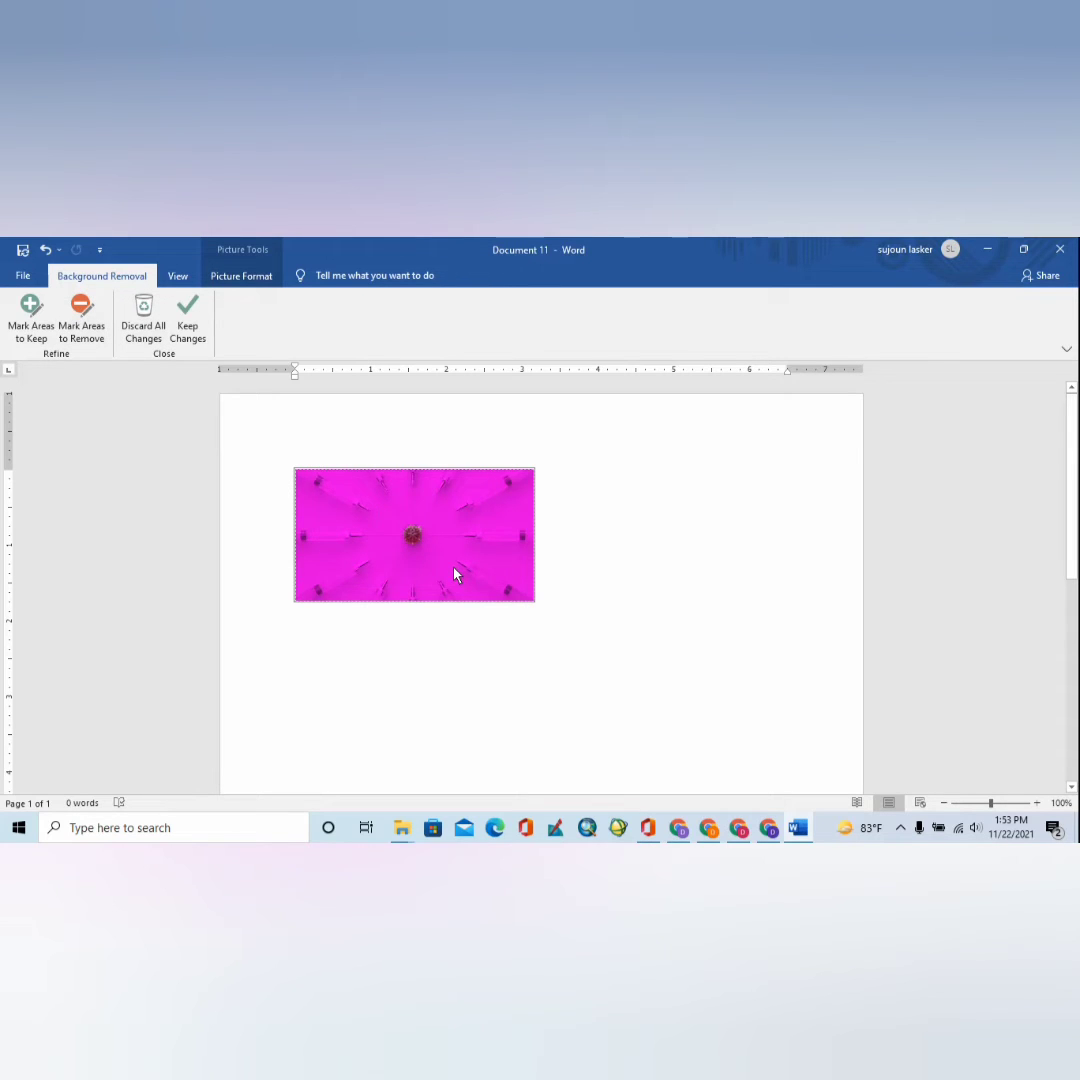
click(653, 603)
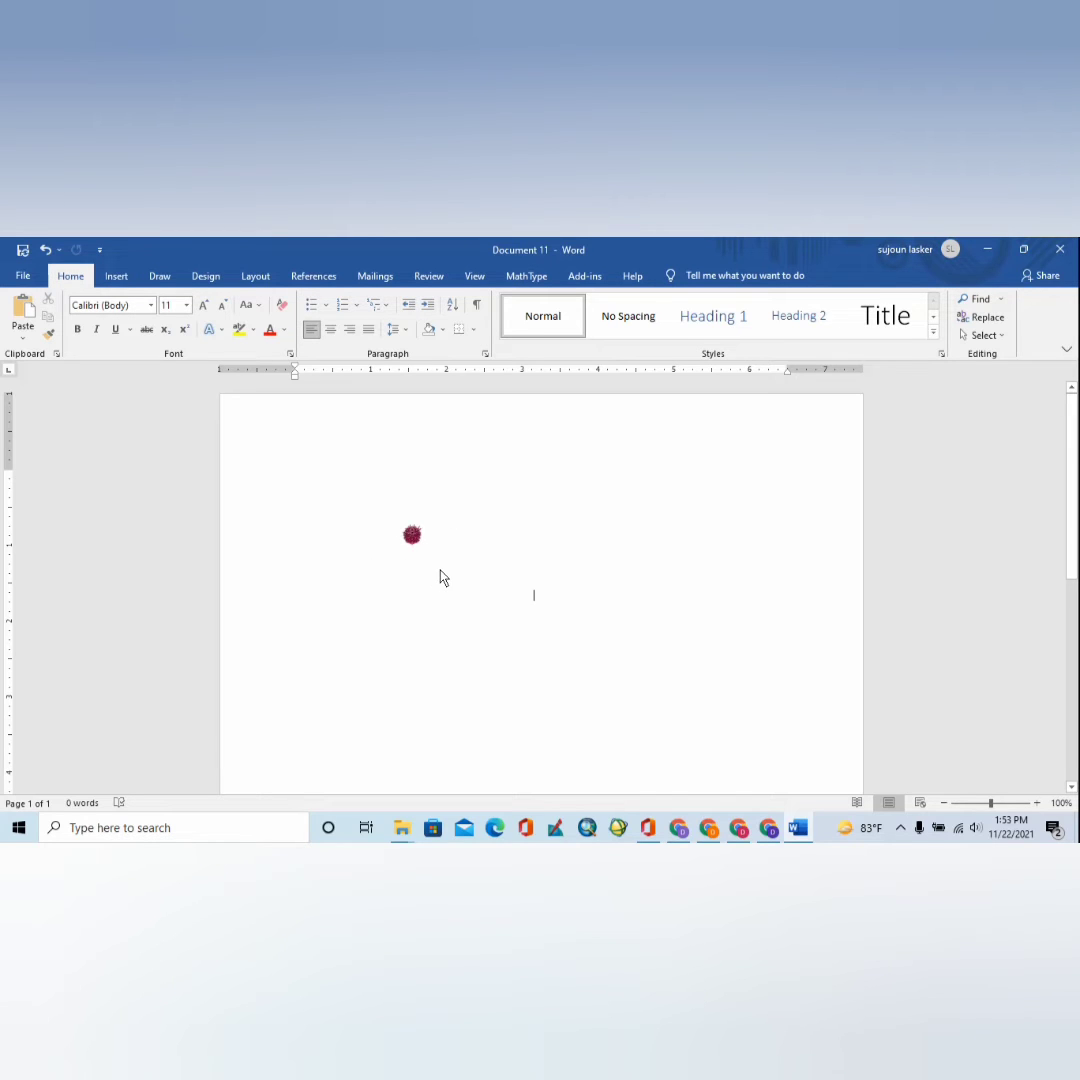
key(ctrl+z)
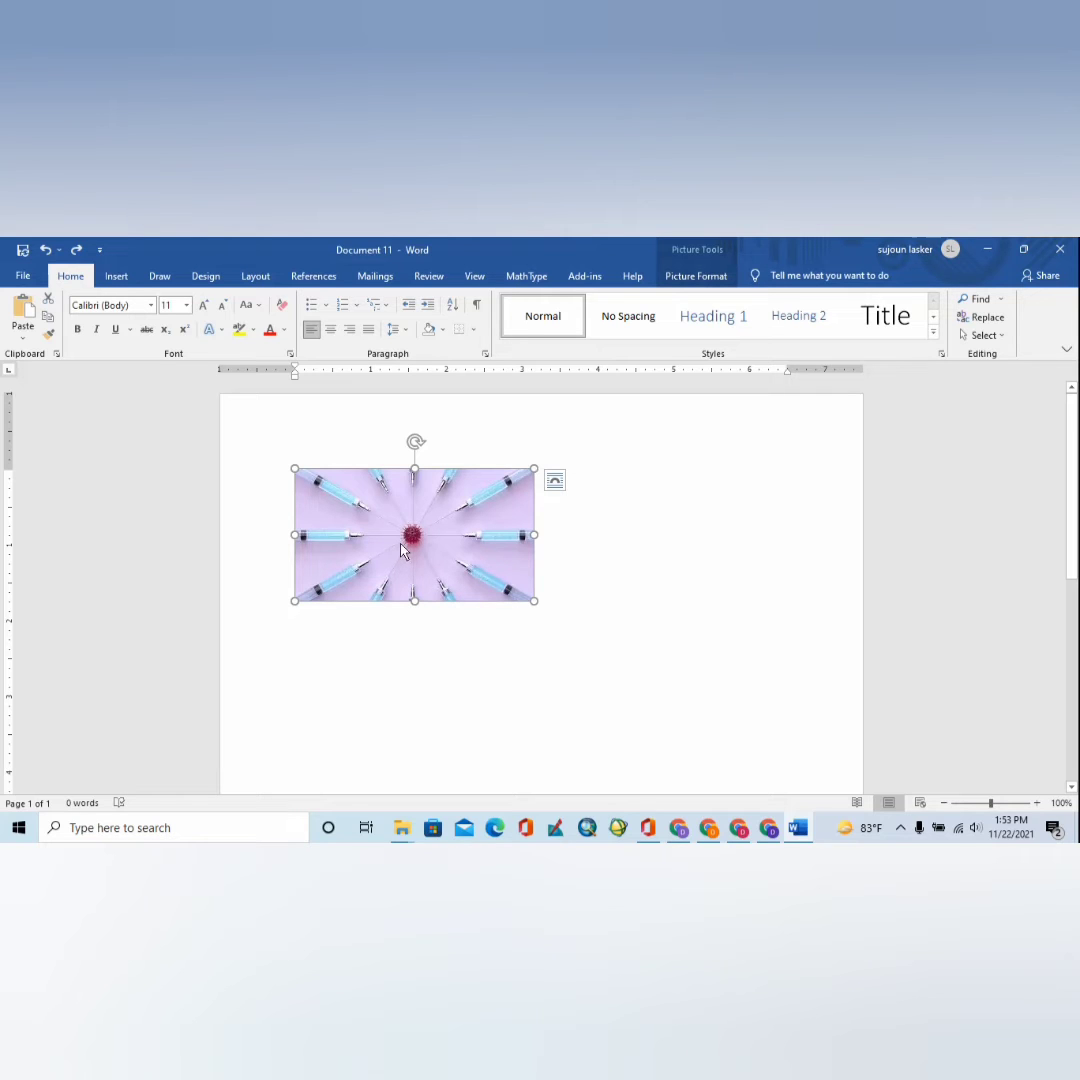
- Remove the picture's background again, keep the changes, and undo the result
click(693, 276)
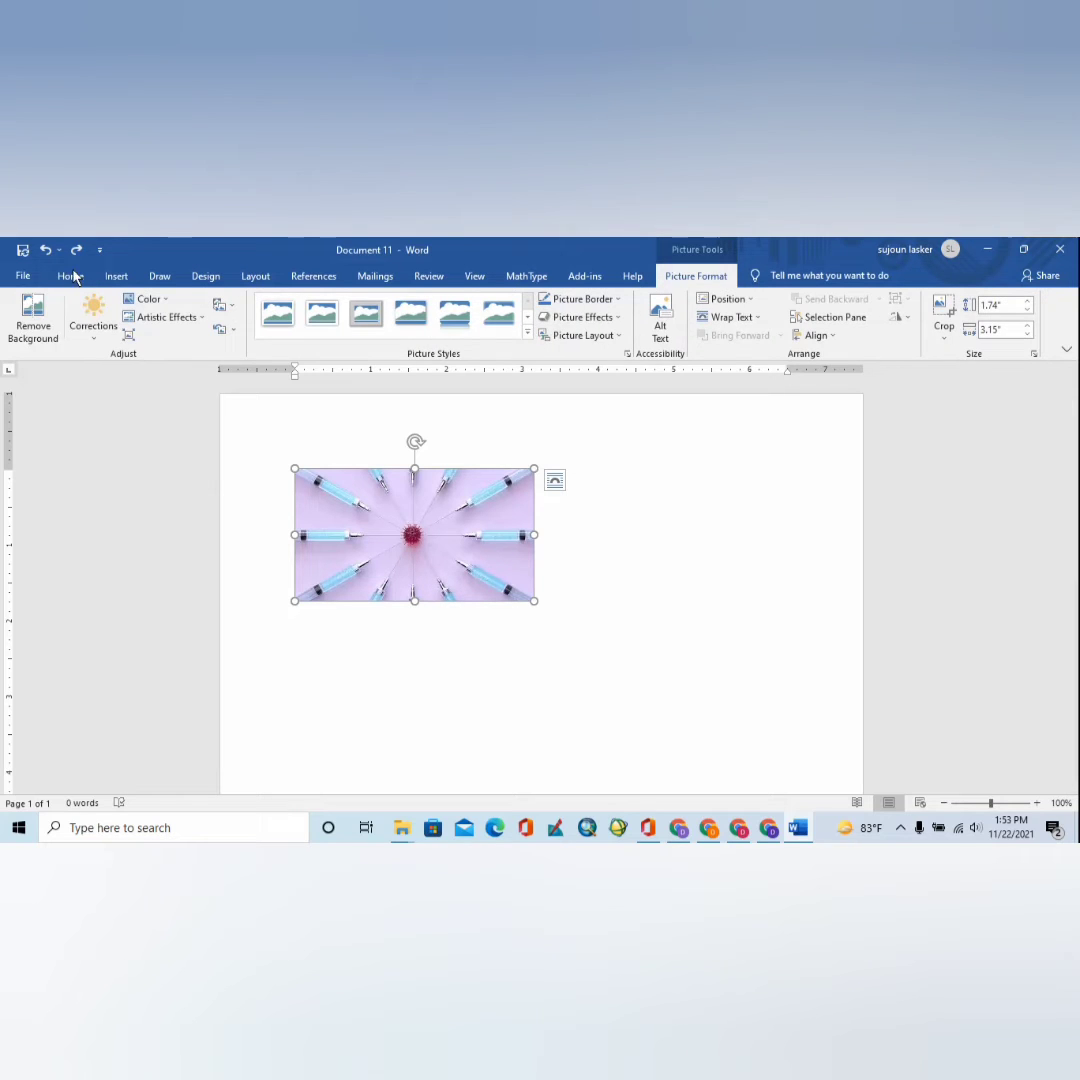
click(33, 322)
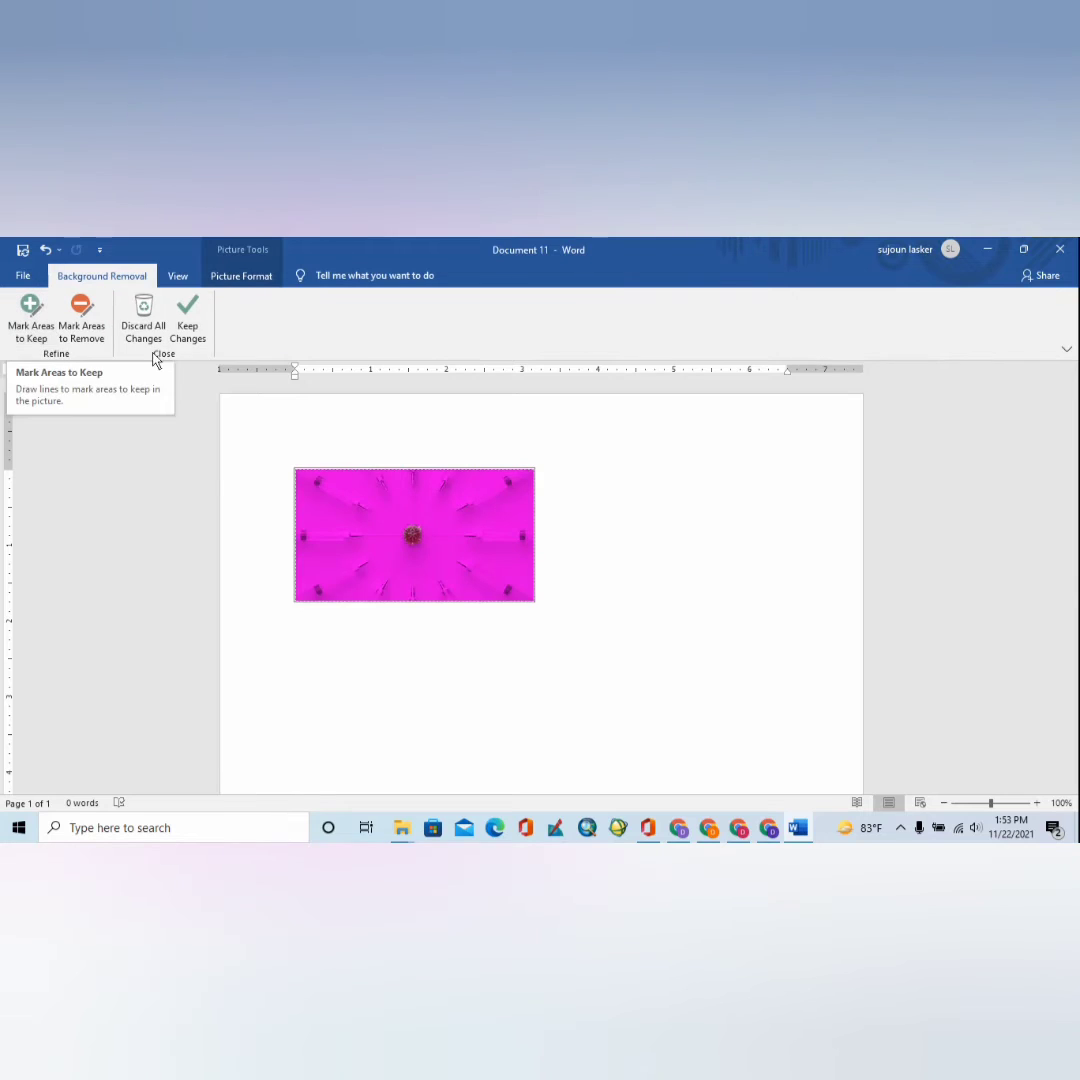
click(187, 330)
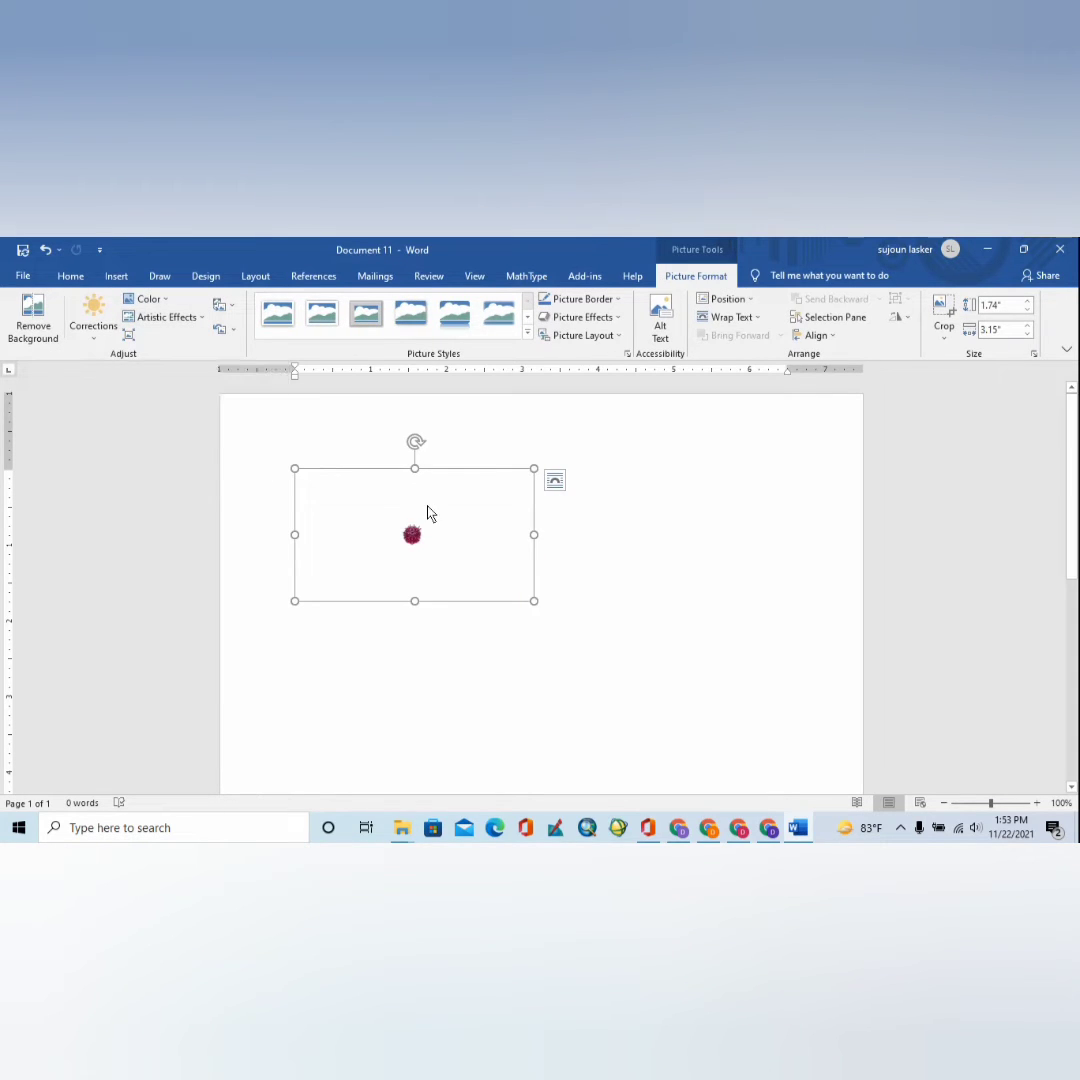
key(ctrl+z)
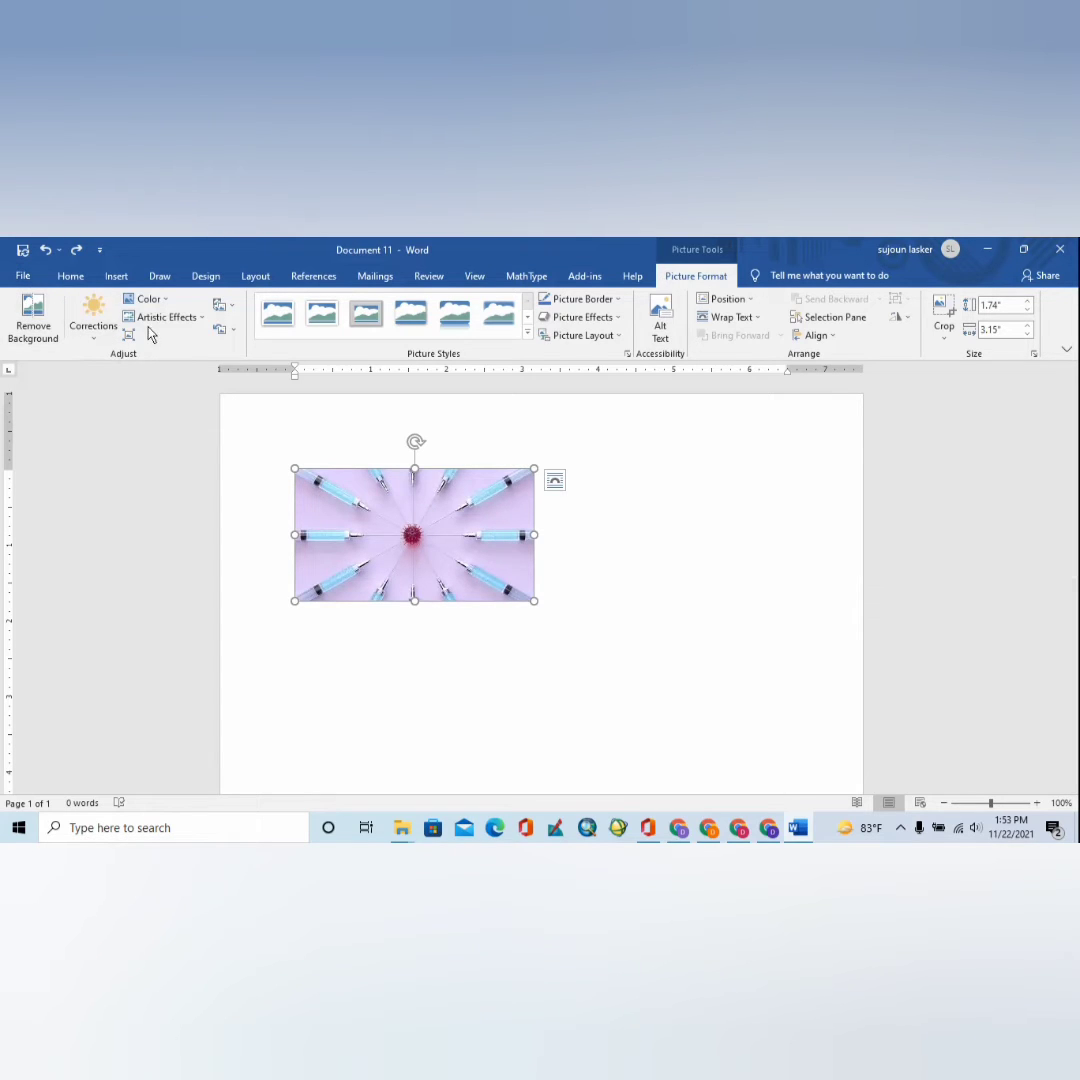
- Apply the first, strongest soften preset from the Sharpen/Soften corrections to the syringe picture
click(96, 338)
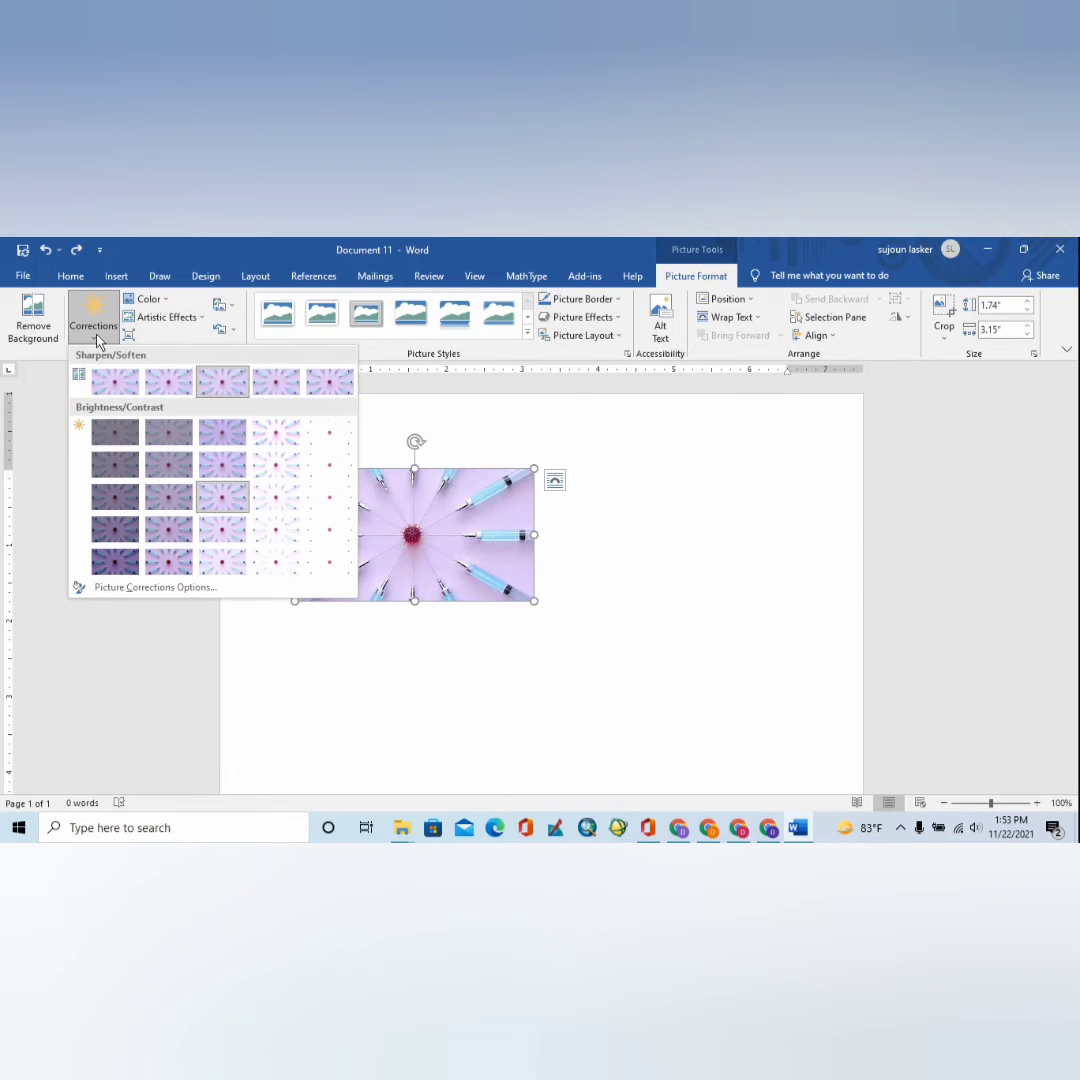
click(125, 386)
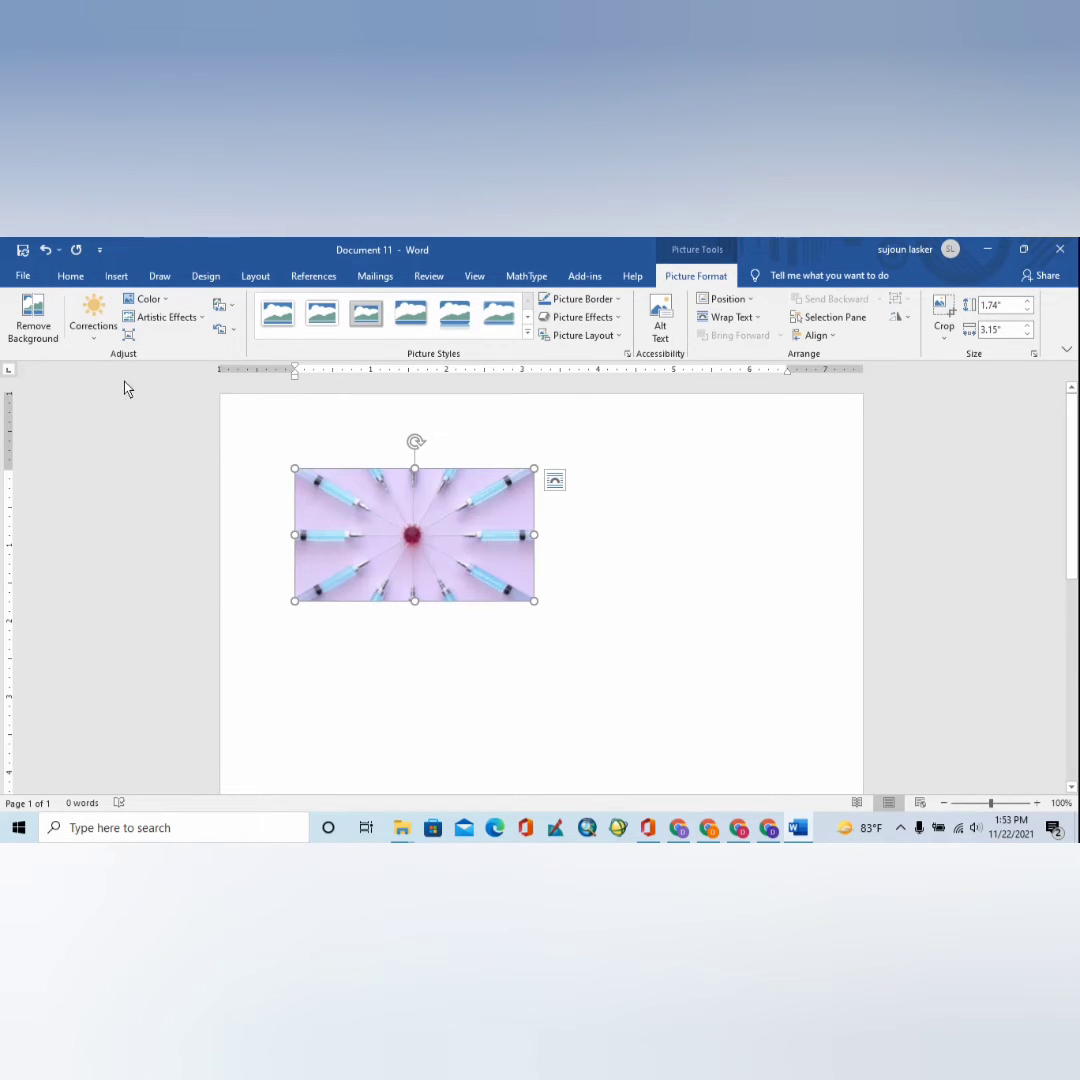
- Try the fourth preset in the first row of the Brightness/Contrast corrections on the picture and undo the brightness change
click(95, 325)
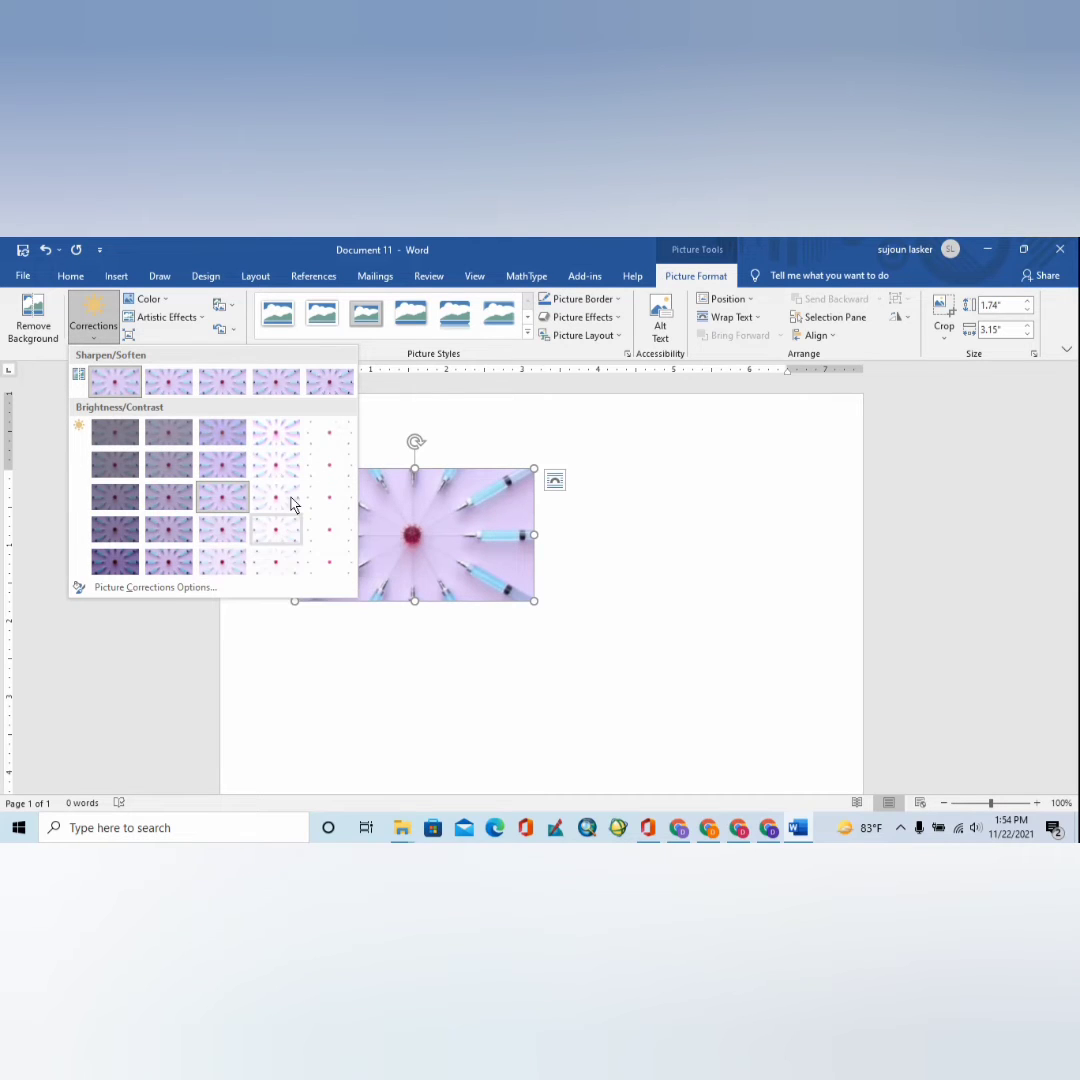
click(285, 432)
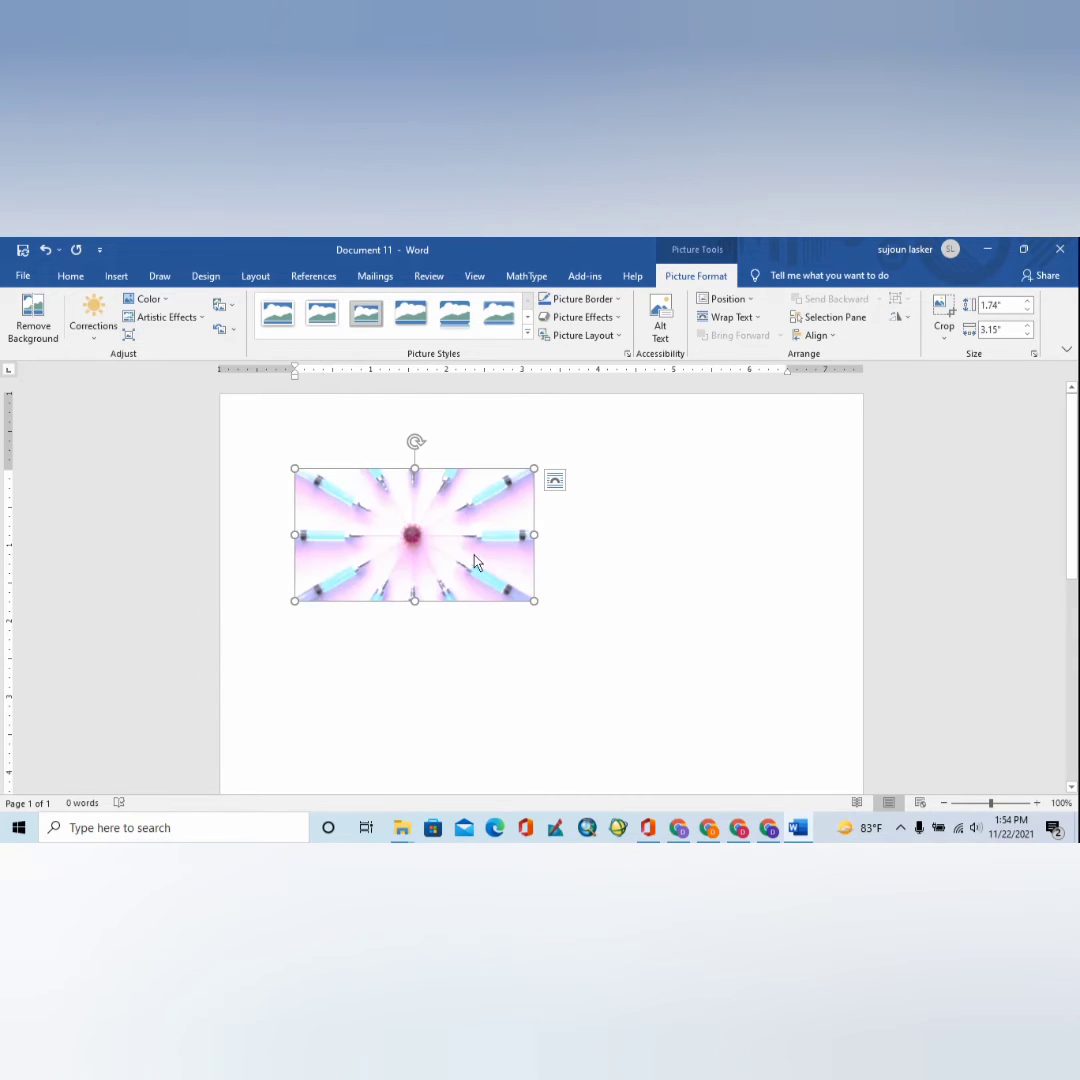
click(101, 344)
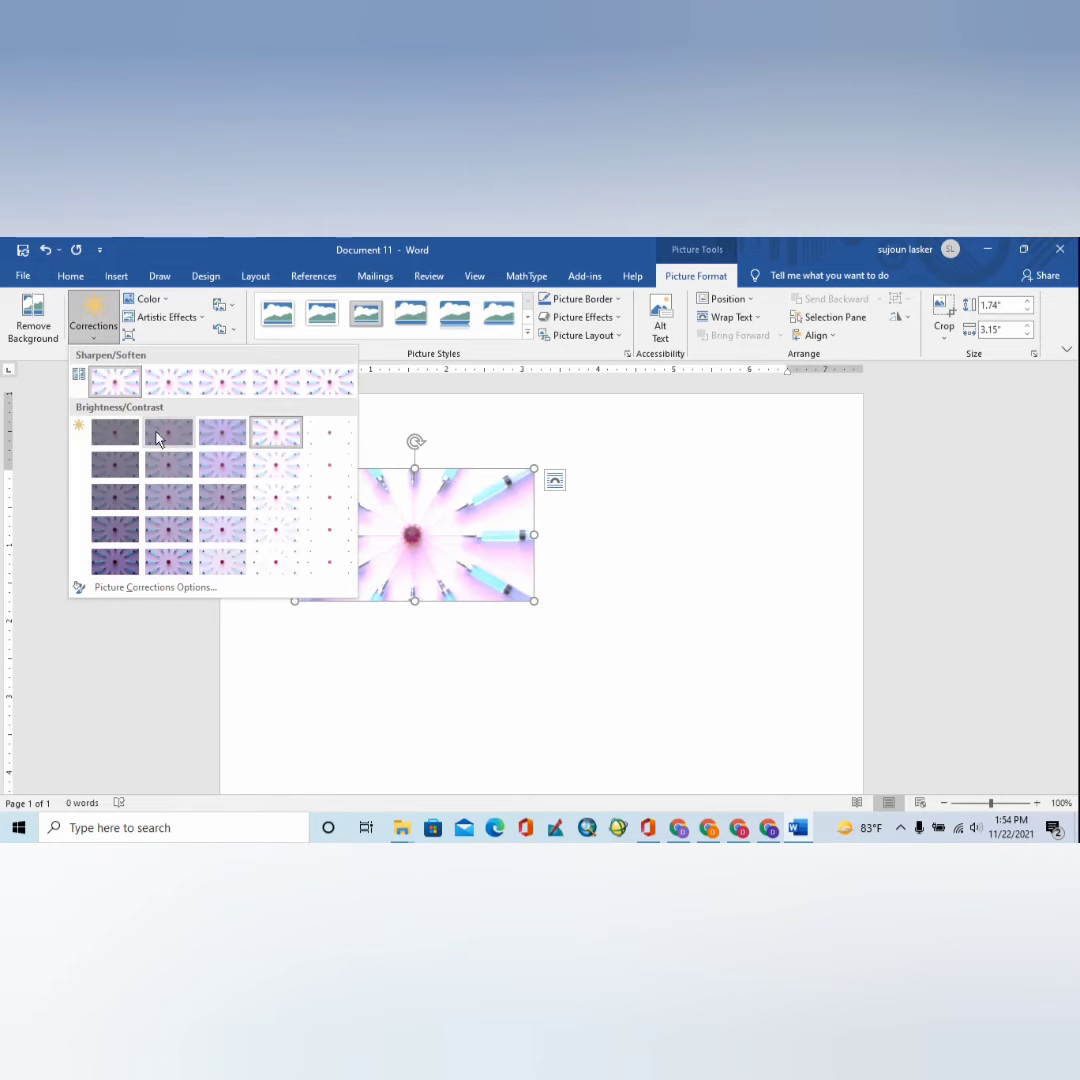
click(118, 382)
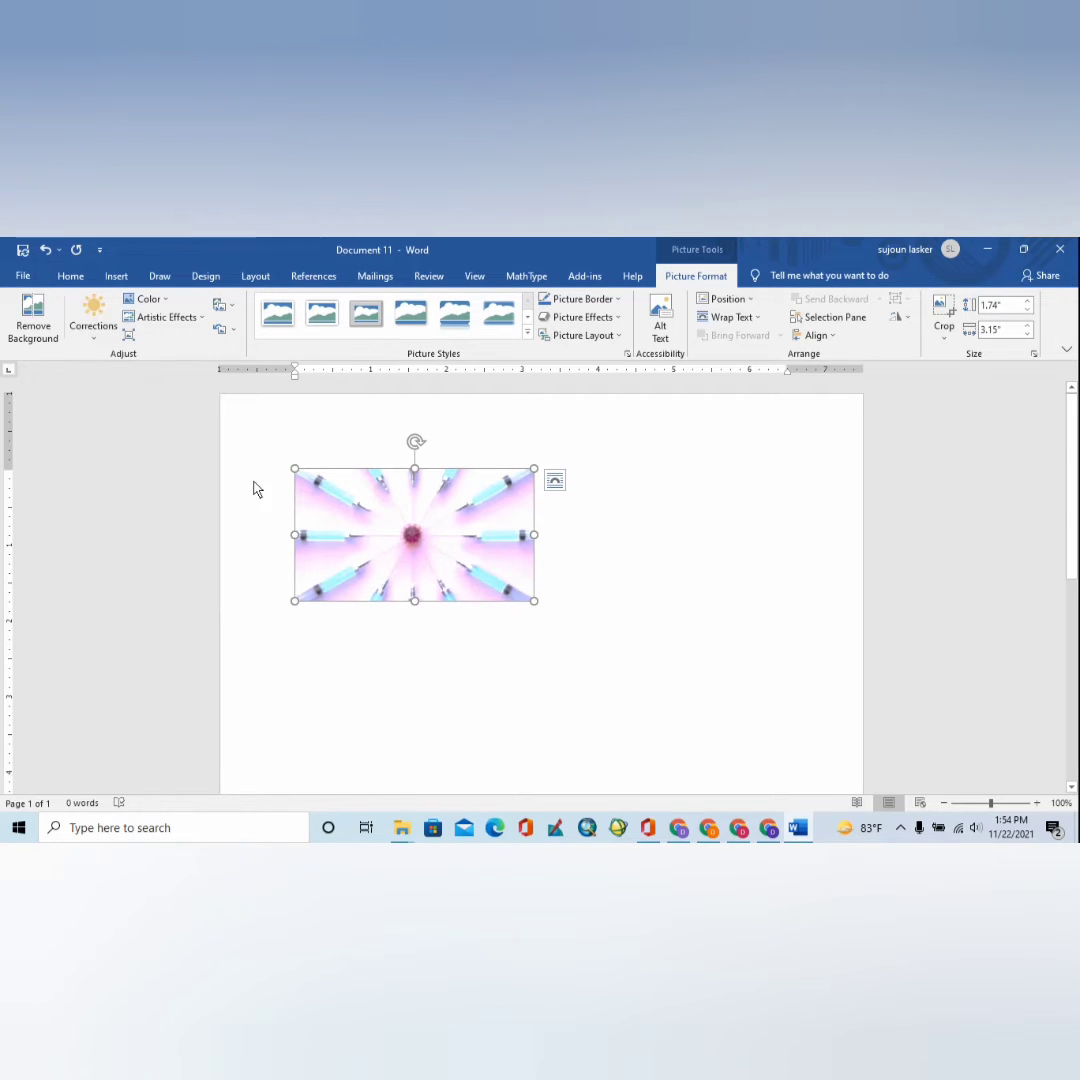
click(95, 330)
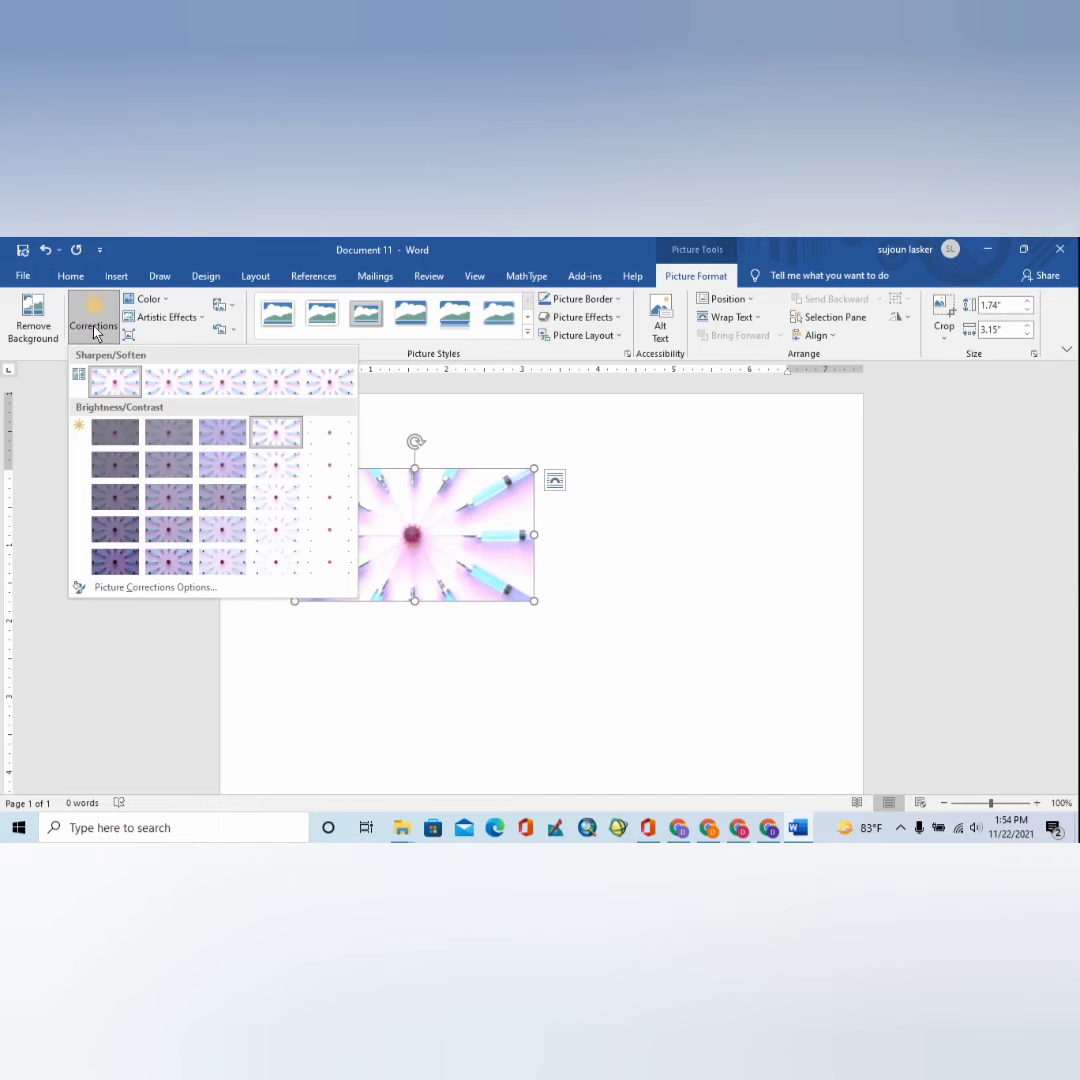
click(548, 682)
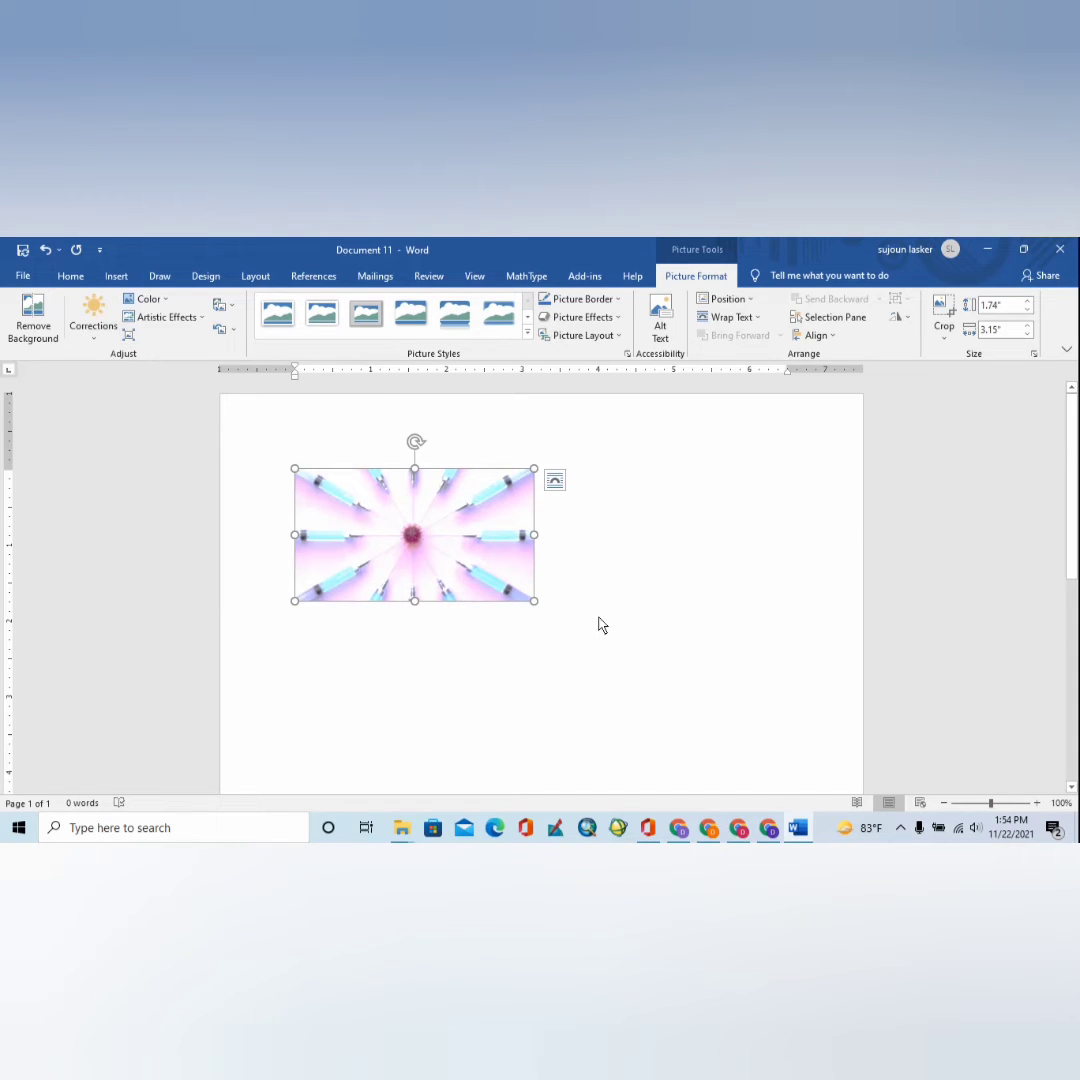
key(ctrl+z)
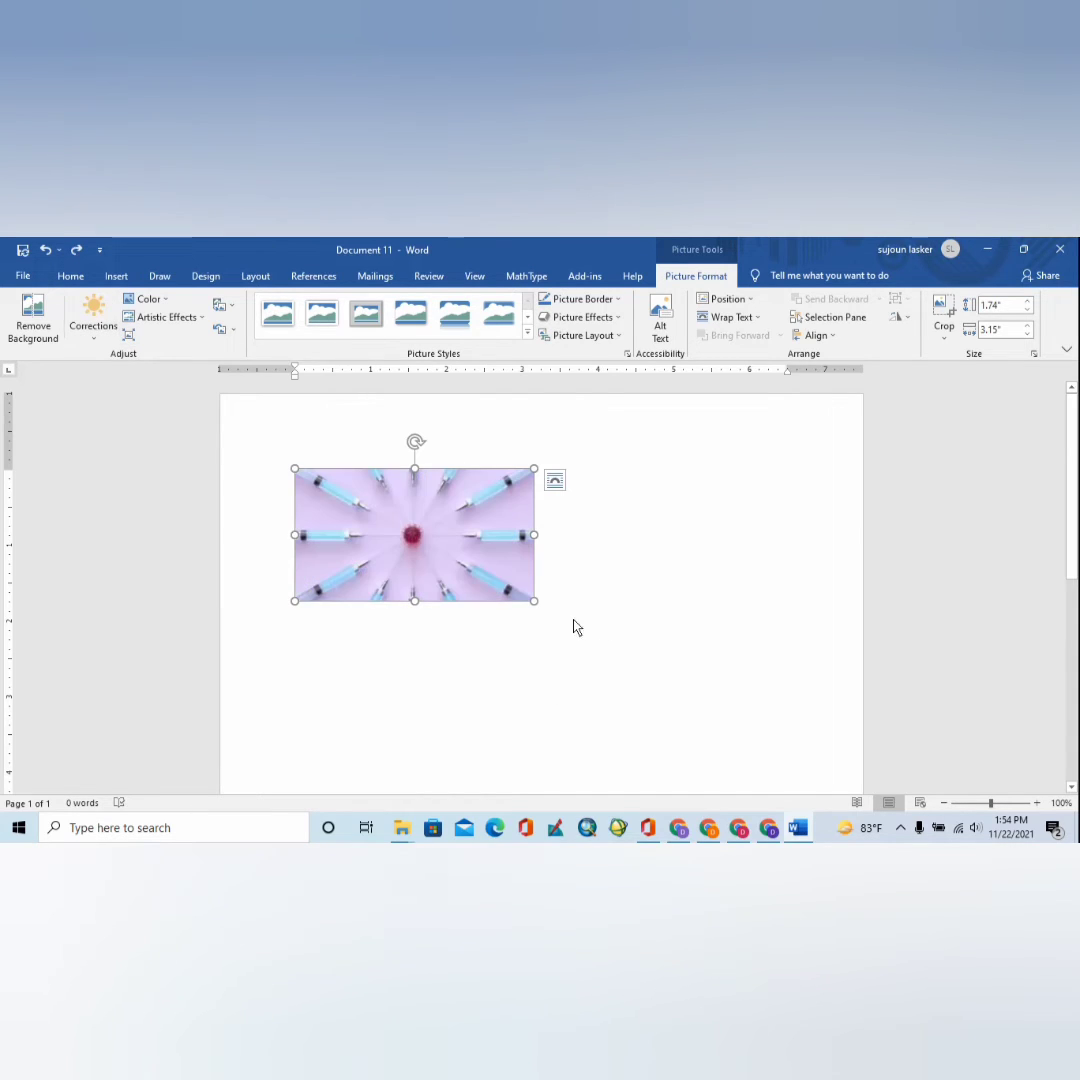
- Examine the picture's color saturation, color tone and recolor variations, keeping the original, unrecolored preset
click(167, 302)
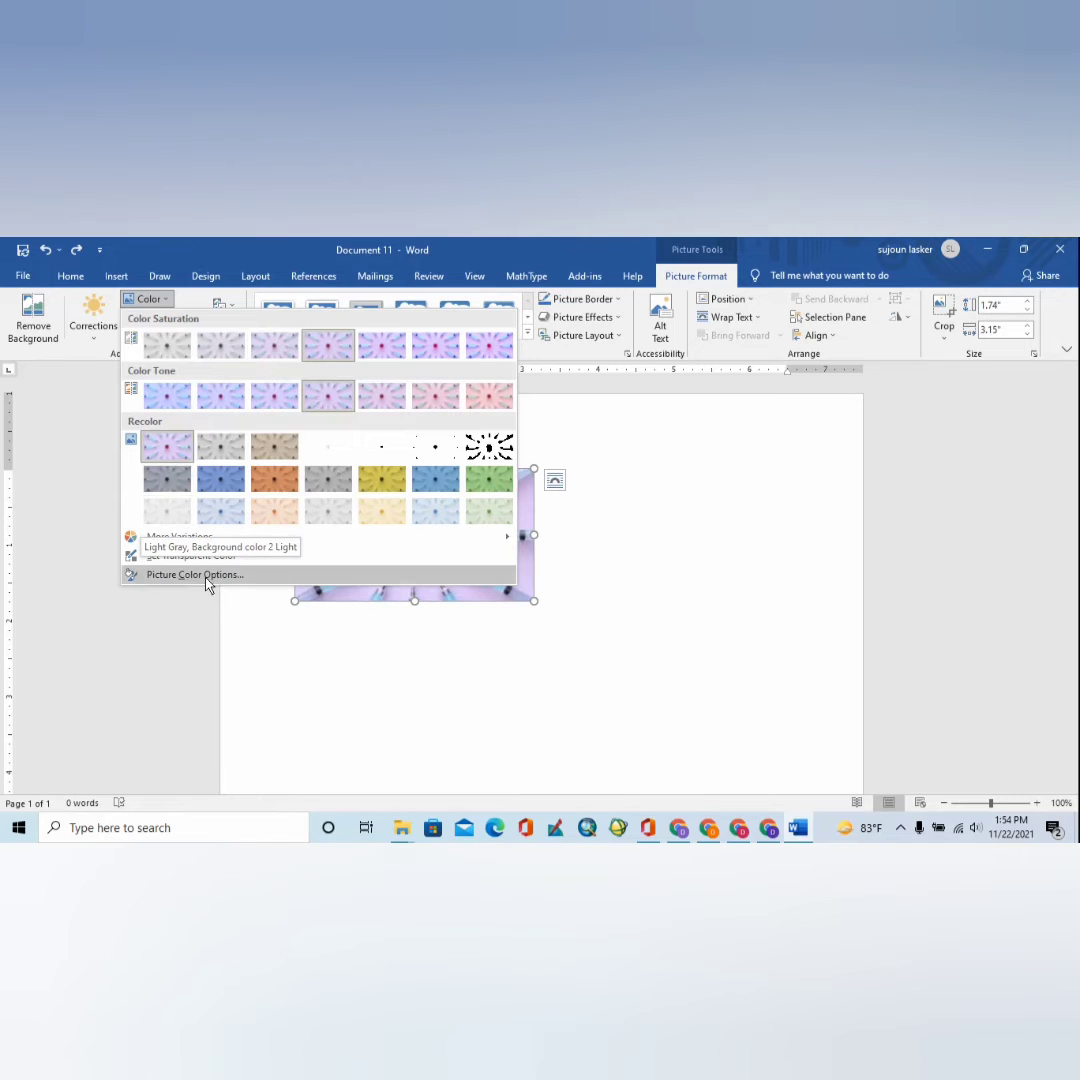
mouse_move(242, 541)
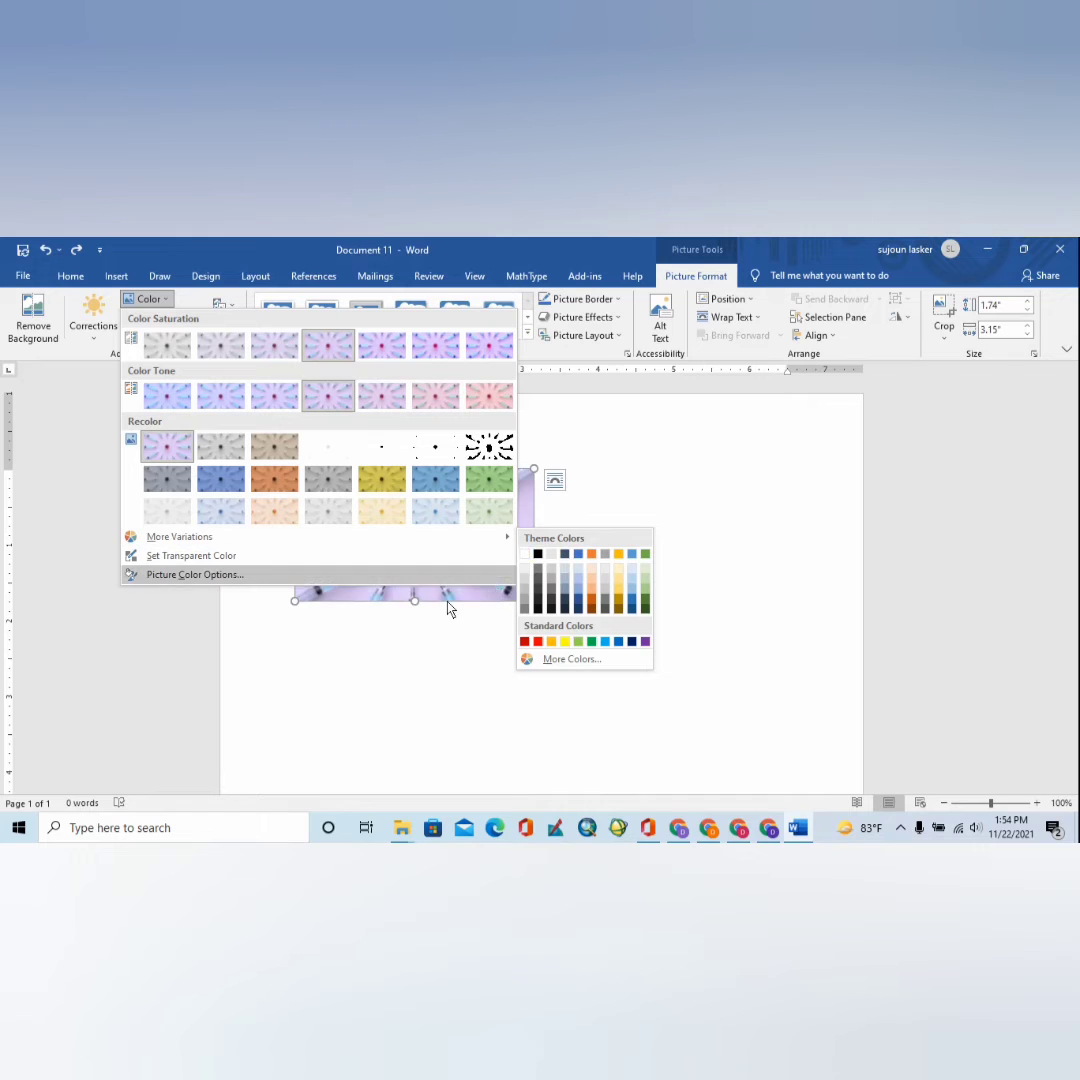
click(167, 453)
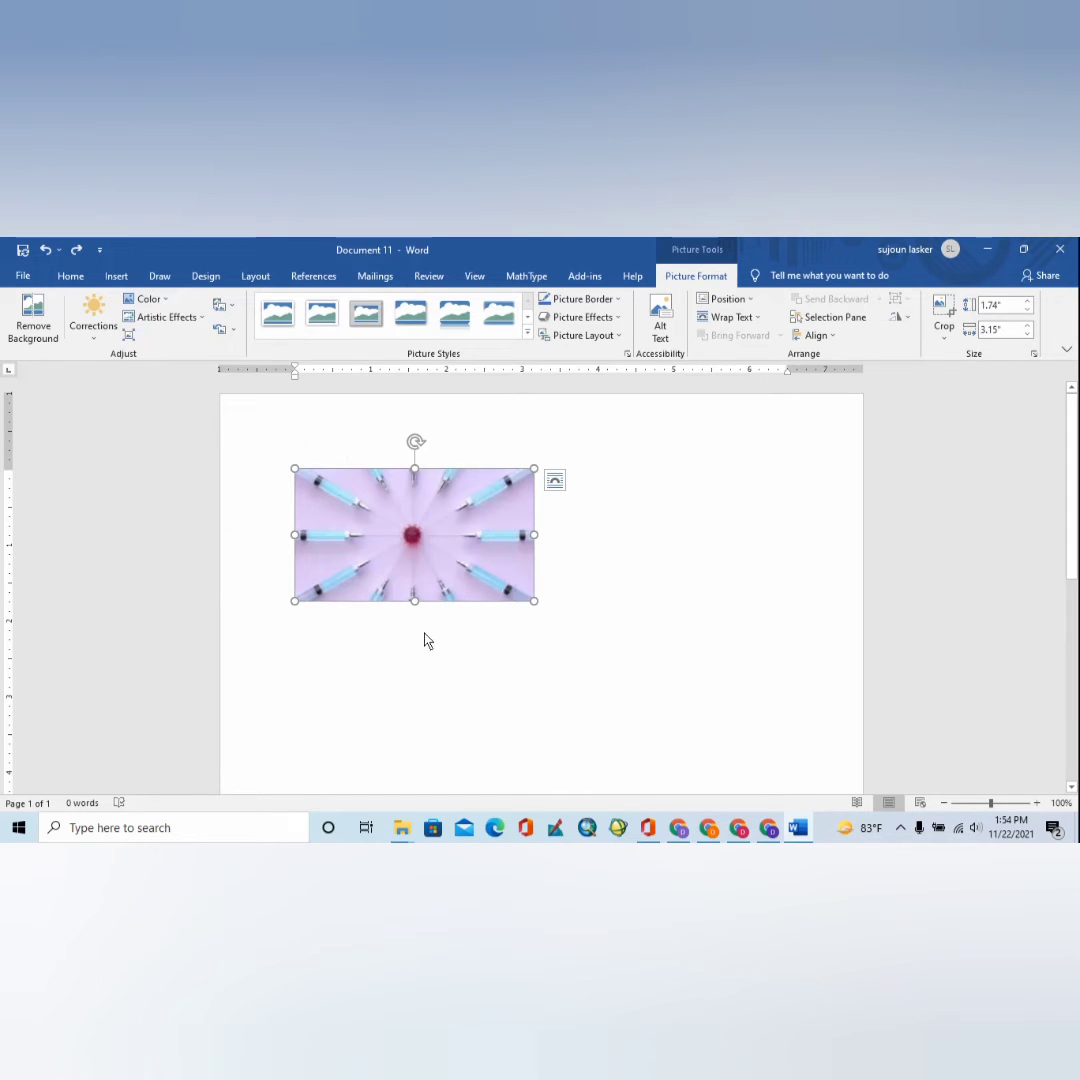
- Preview the artistic effects on the picture, open the Artistic Effects options and expand the Shadow settings
click(204, 322)
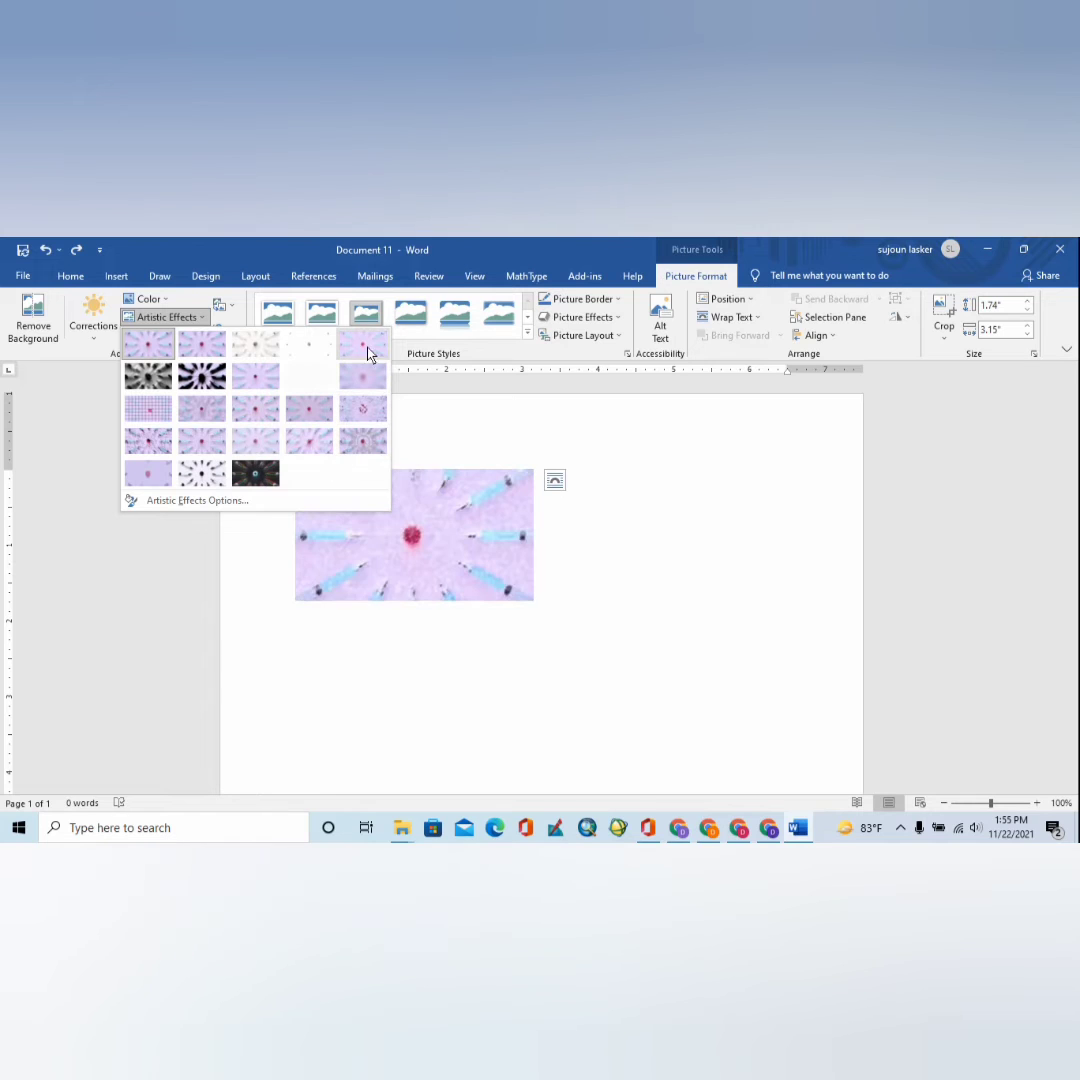
click(197, 500)
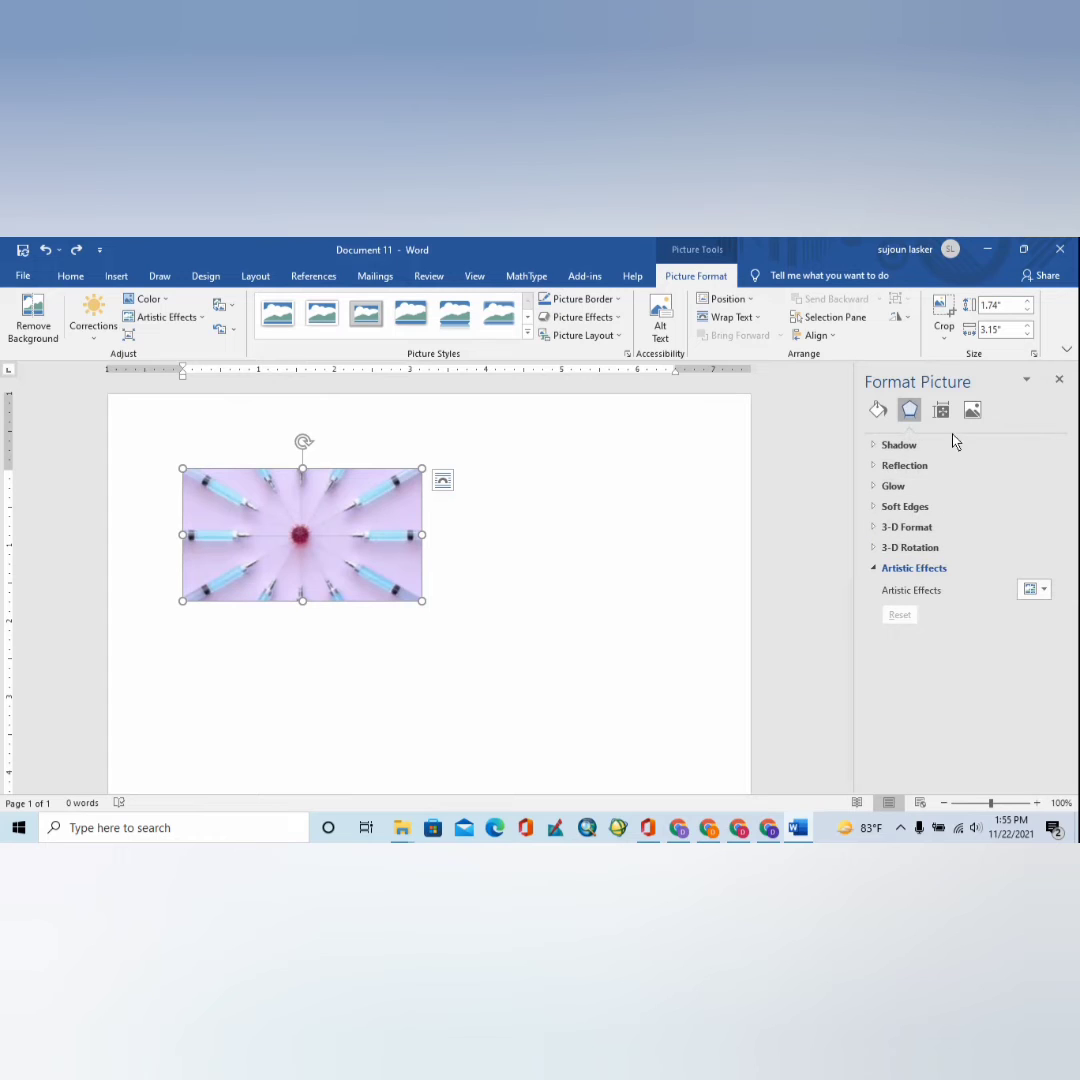
click(915, 449)
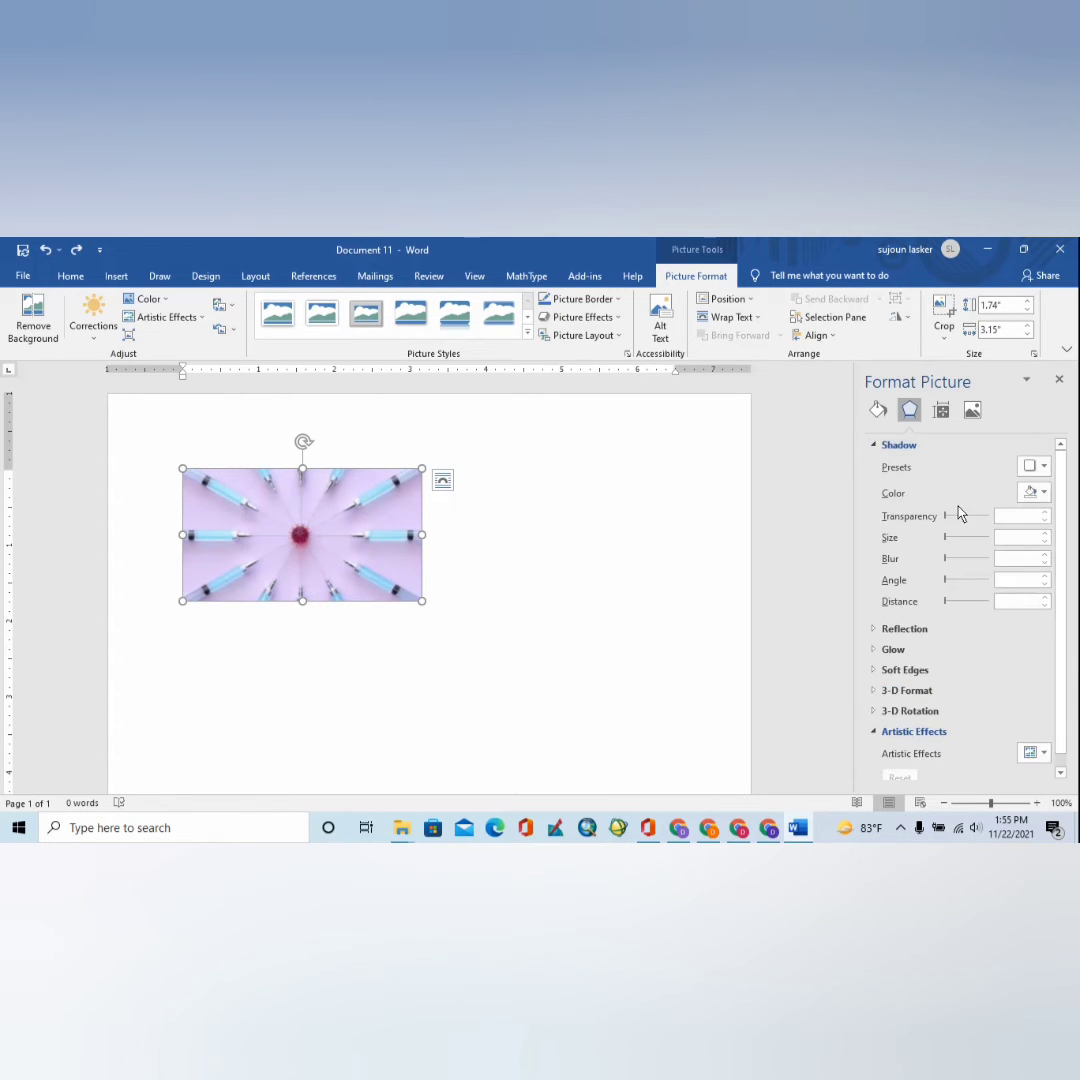
- Try an inner shadow preset on the picture and undo it
click(1036, 469)
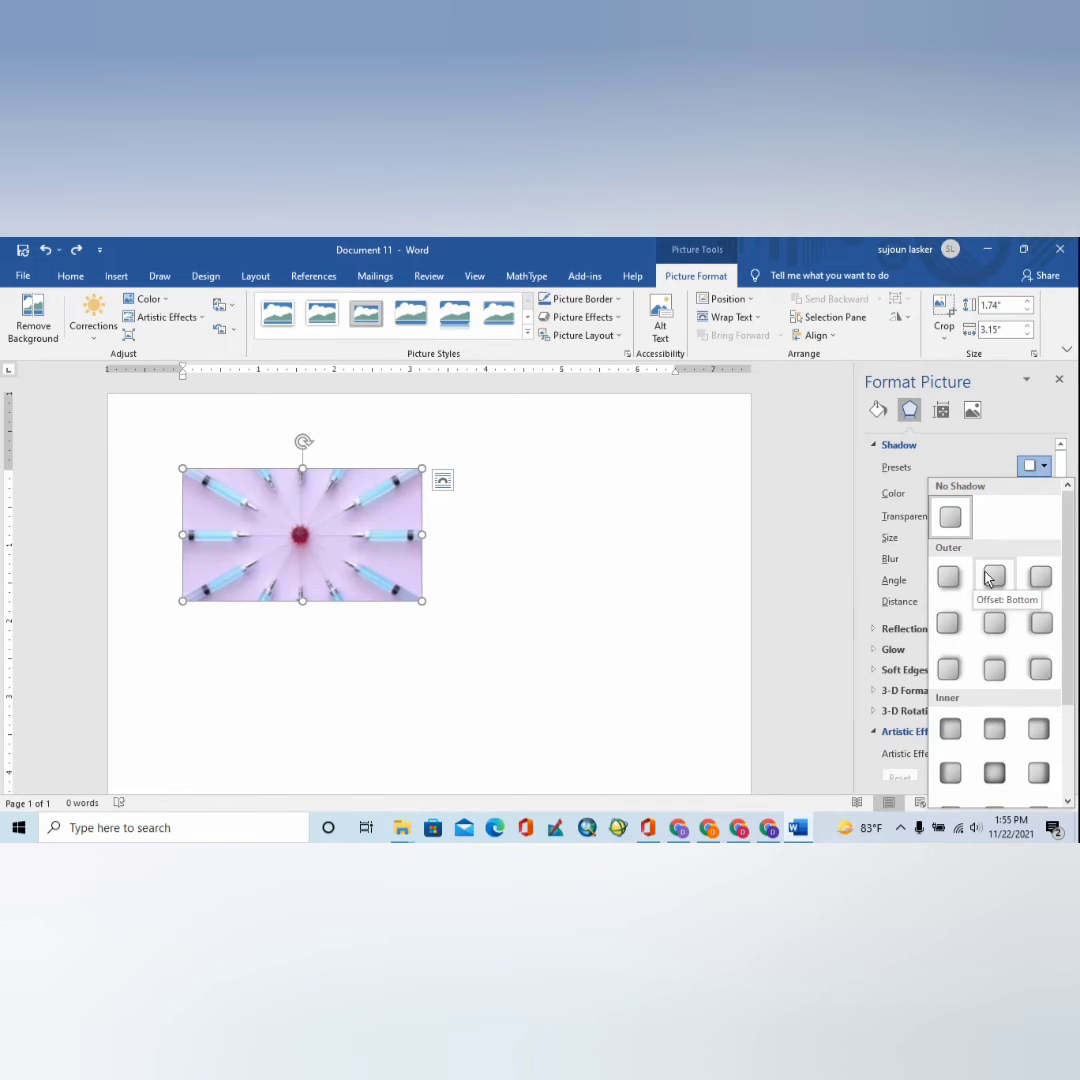
click(1040, 672)
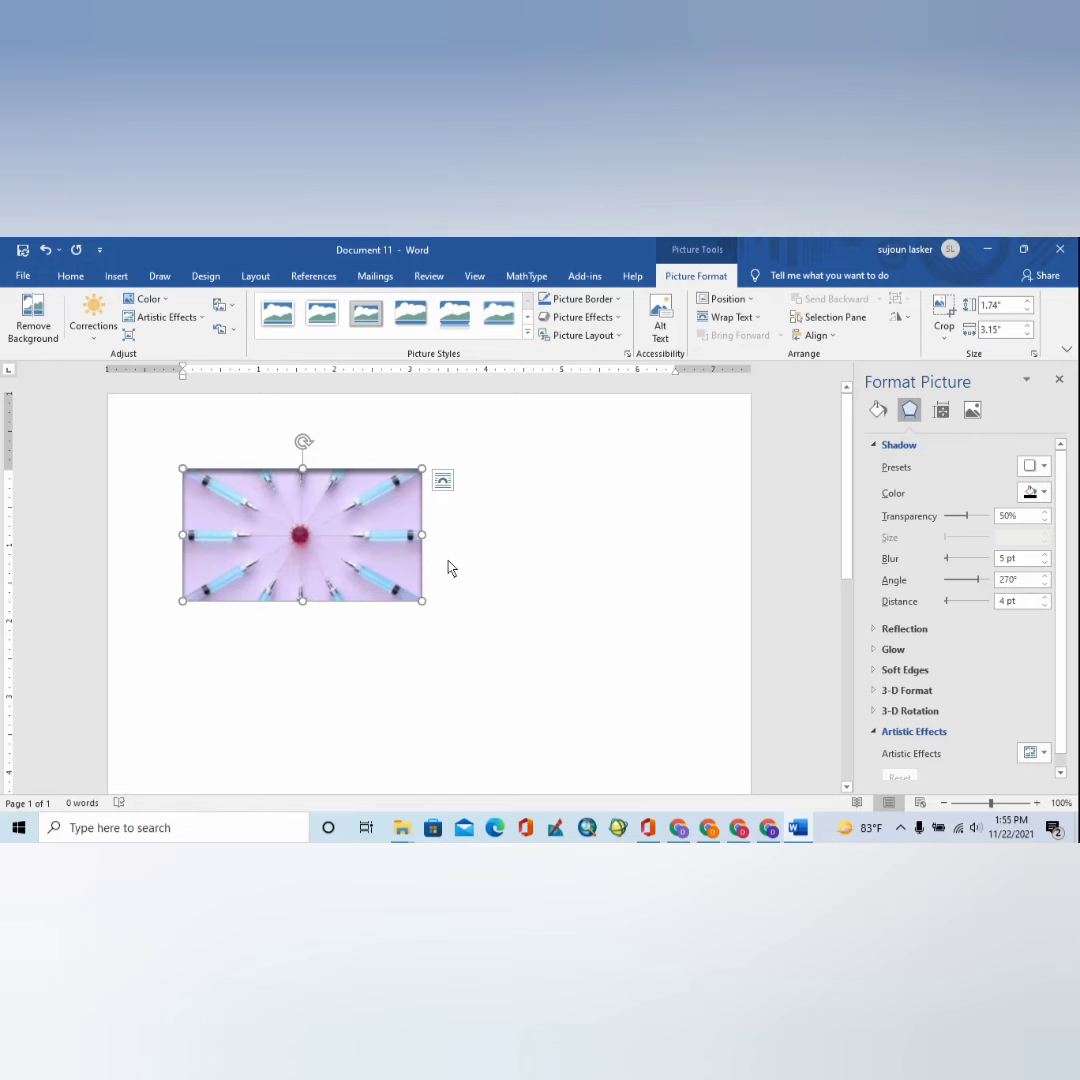
key(ctrl+z)
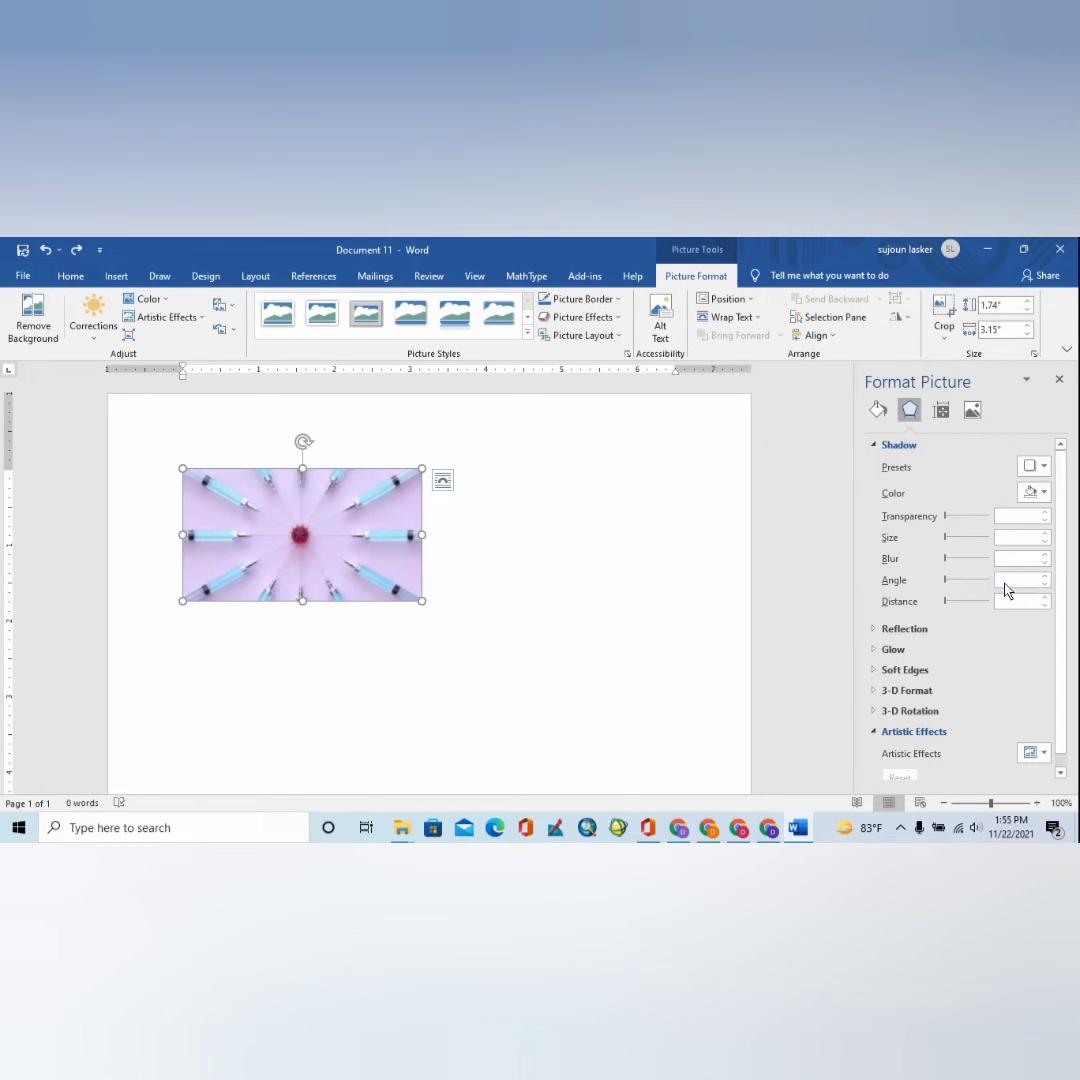
- Give the picture an orange shadow and reduce the shadow's size to about 46%
click(1044, 493)
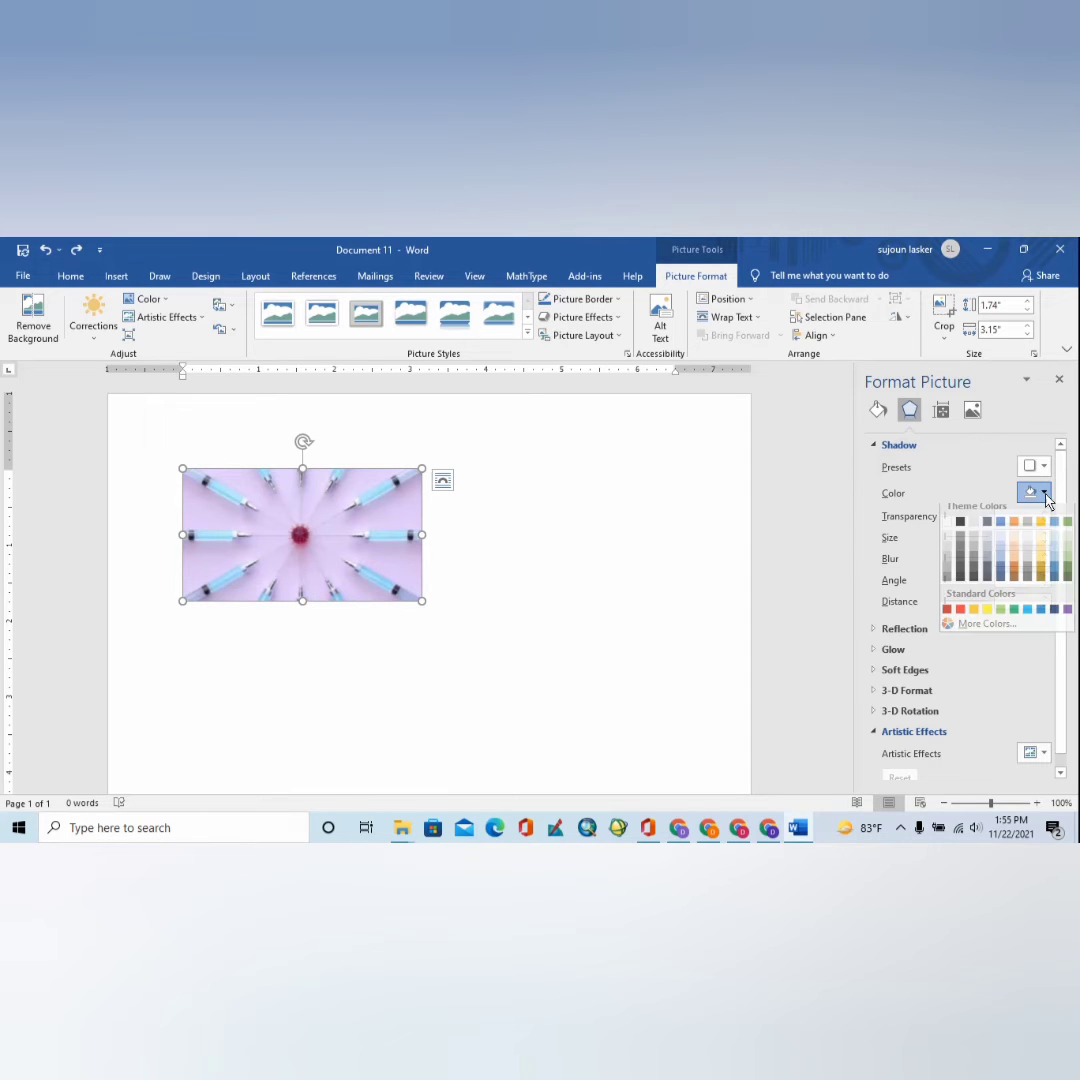
click(1046, 495)
click(1045, 495)
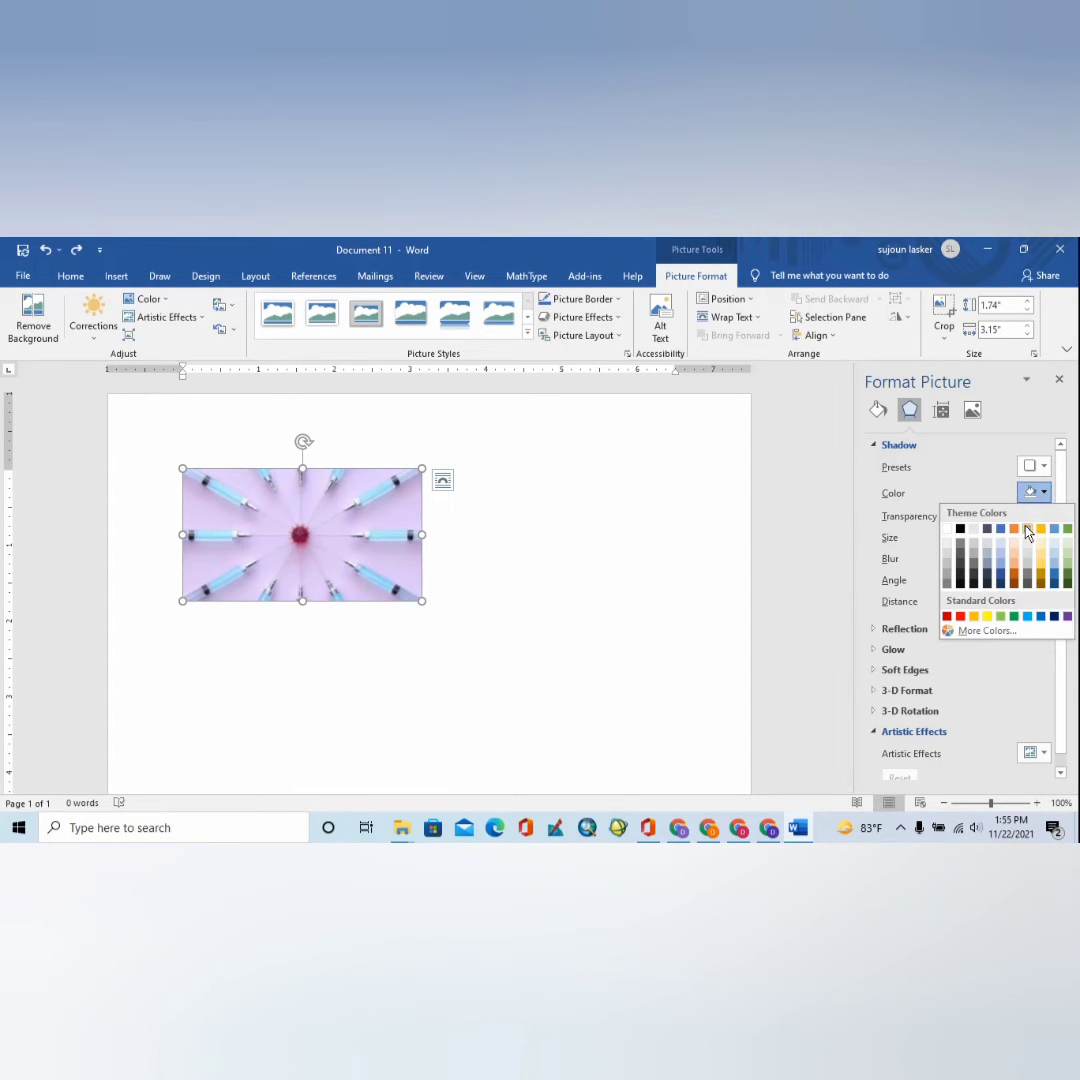
click(1016, 526)
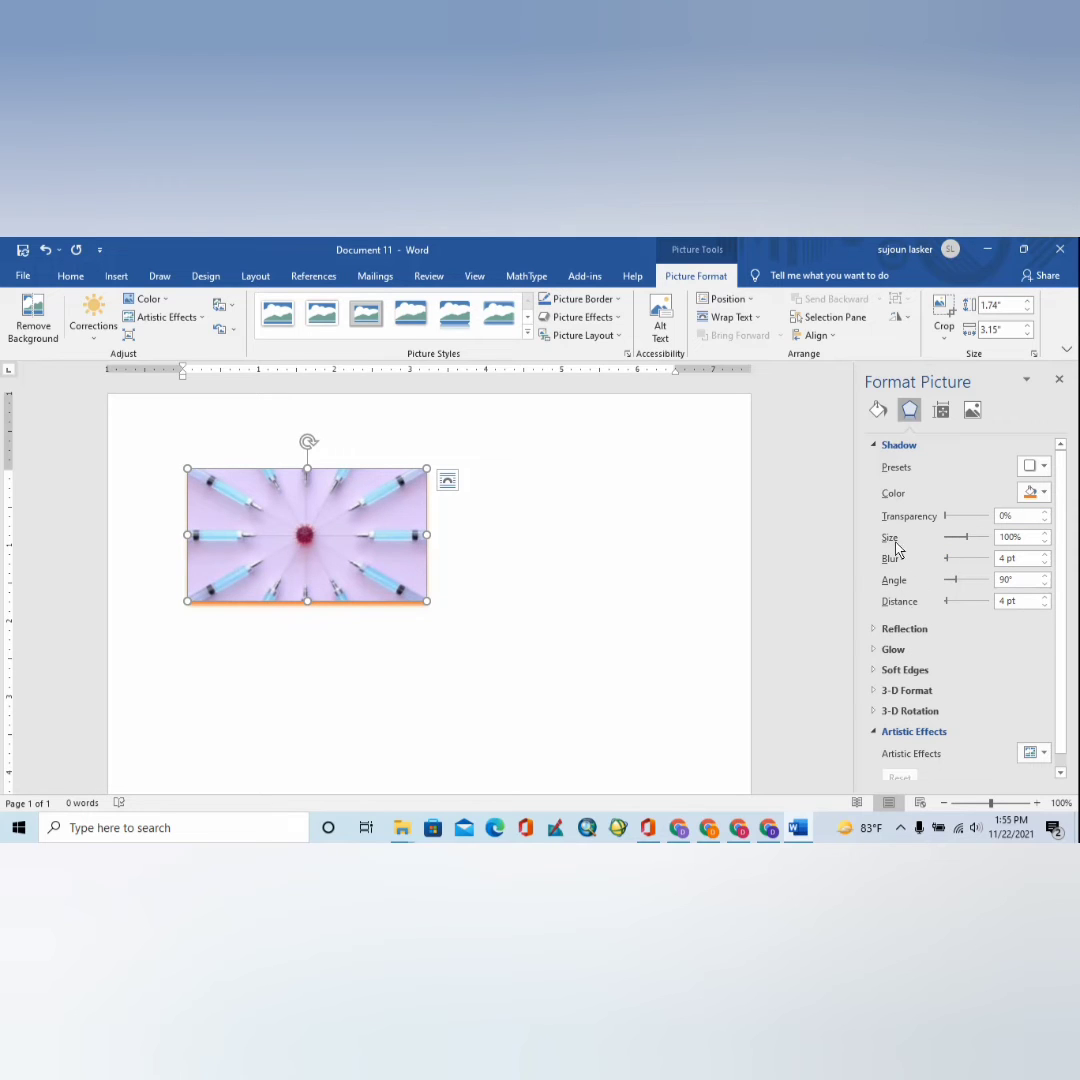
mouse_move(969, 541)
mouse_down()
mouse_move(991, 543)
mouse_move(938, 546)
mouse_move(958, 549)
mouse_up()
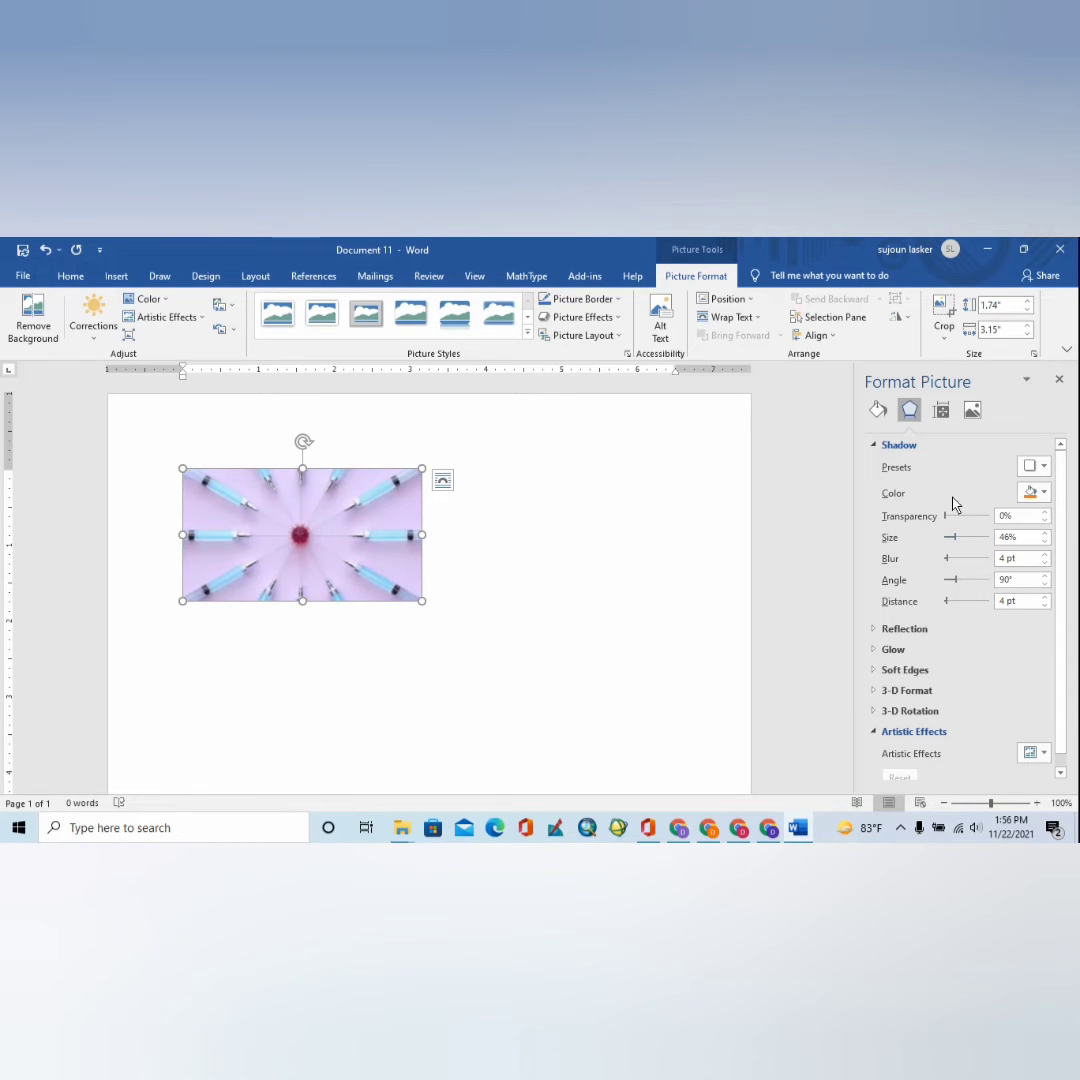
- Add the half reflection preset with 50% transparency, 56% size, 0.5 pt blur and 8 pt distance to the picture
scroll(984, 630, down, 1)
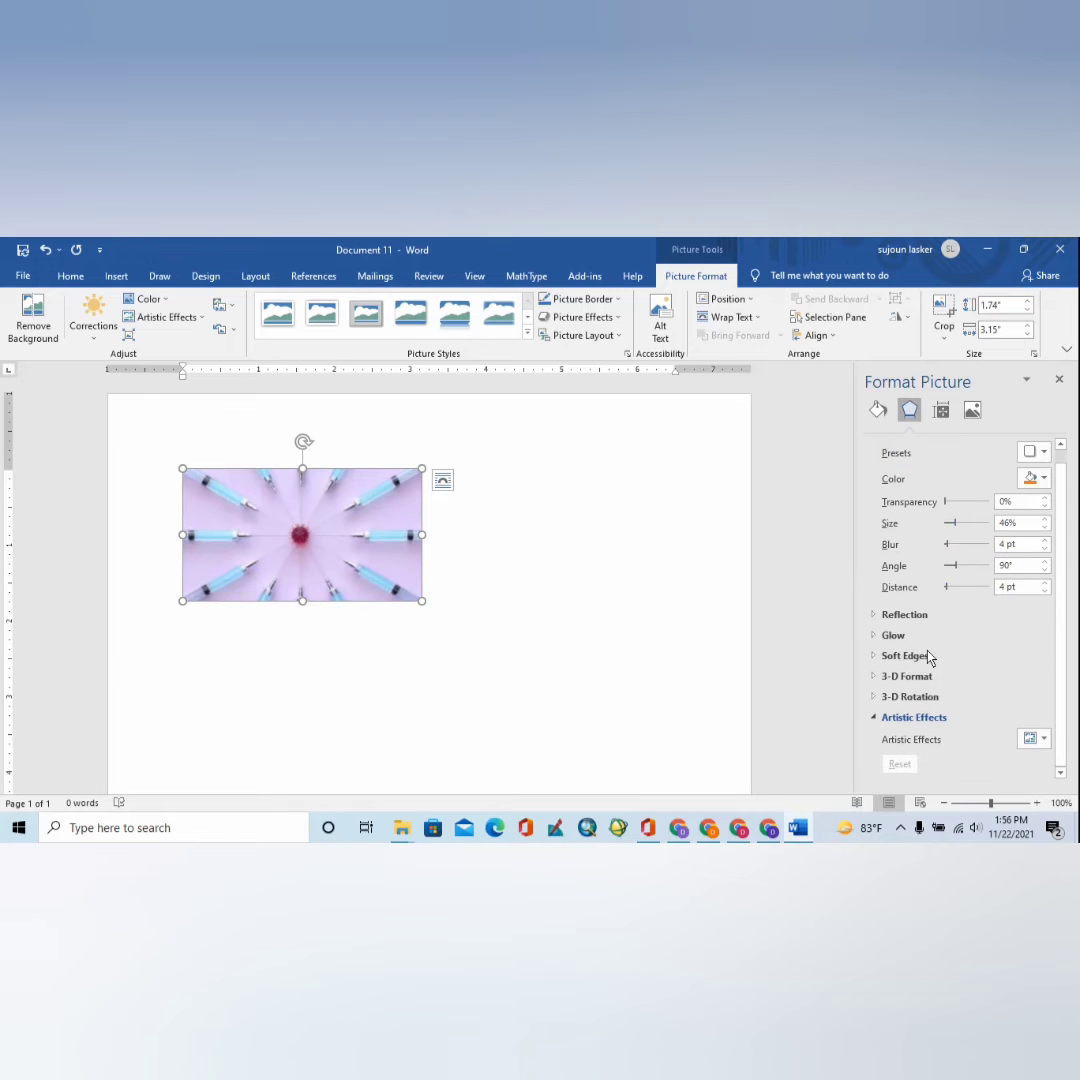
click(937, 617)
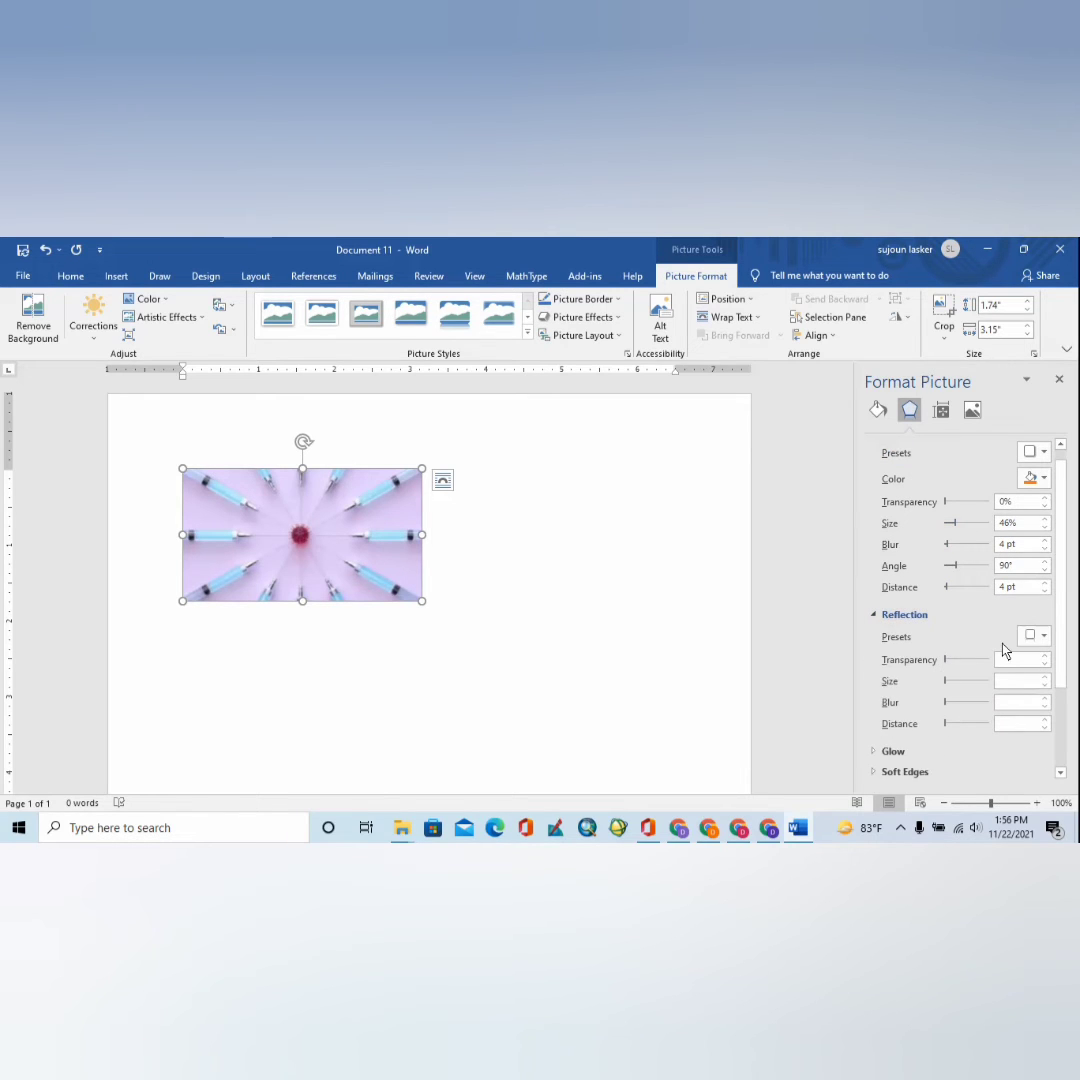
click(1045, 638)
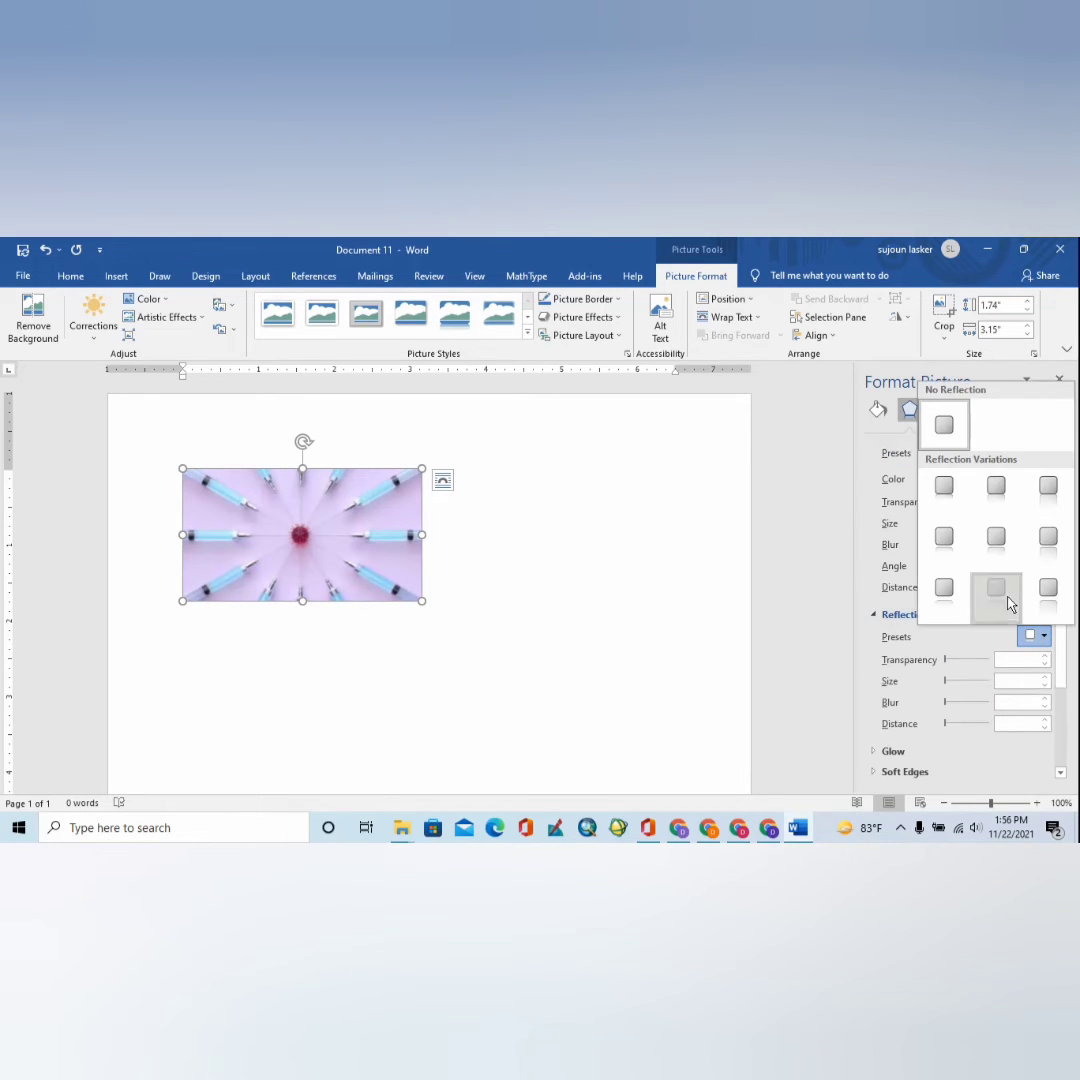
click(1008, 602)
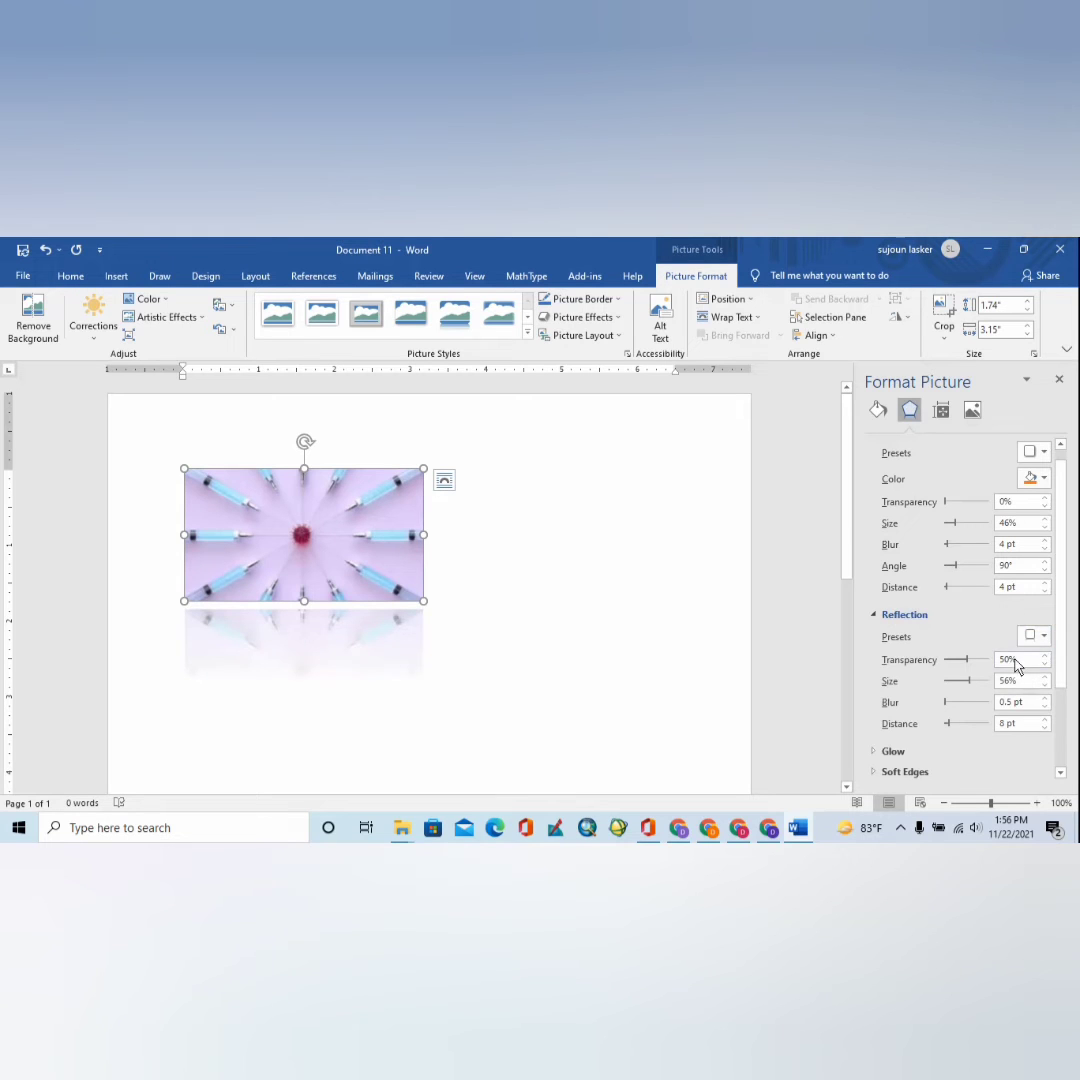
scroll(1015, 665, down, 2)
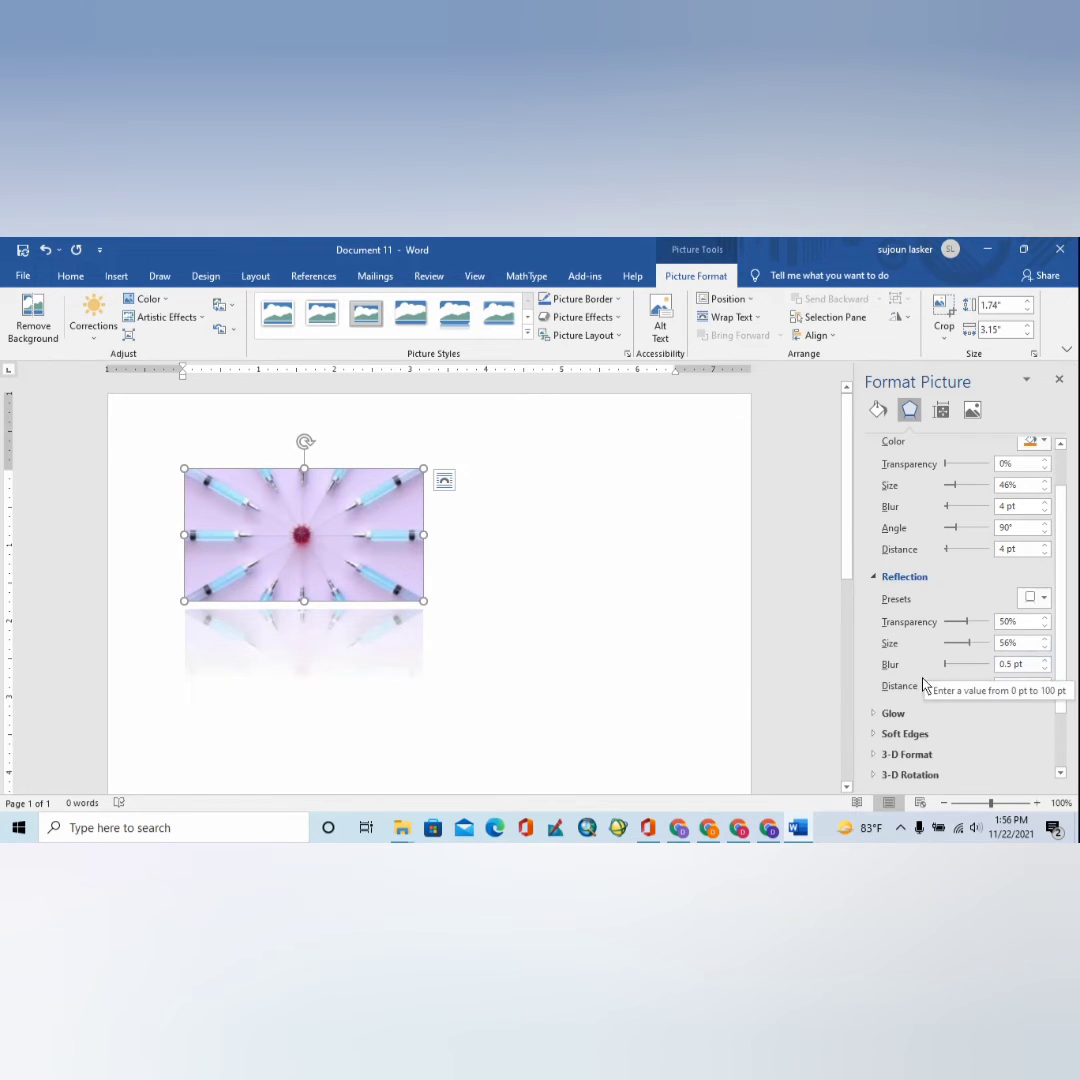
scroll(920, 695, down, 2)
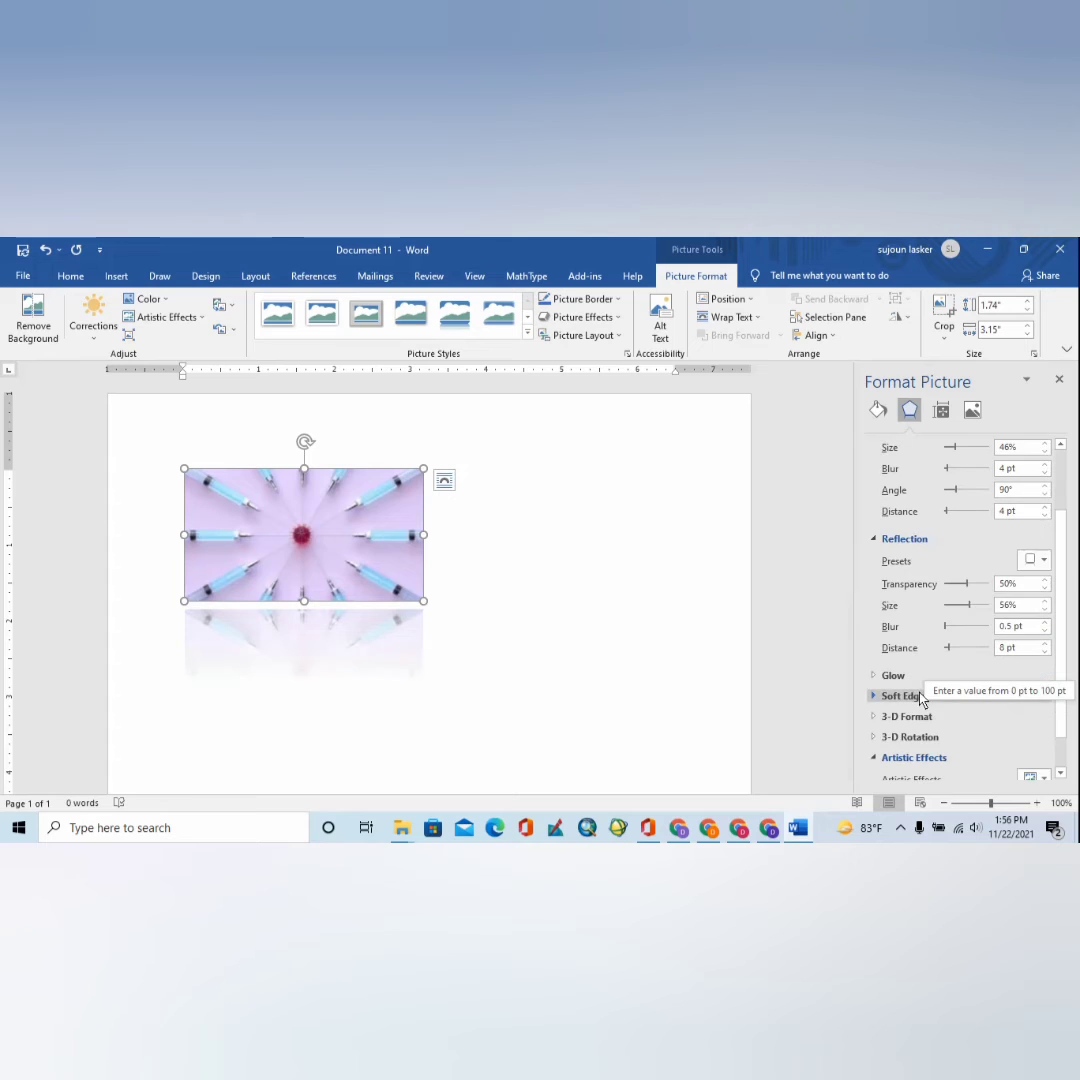
- Give the picture an 18 pt glow preset with 60% transparency, coloring it red and changing it to the blue theme color
click(897, 677)
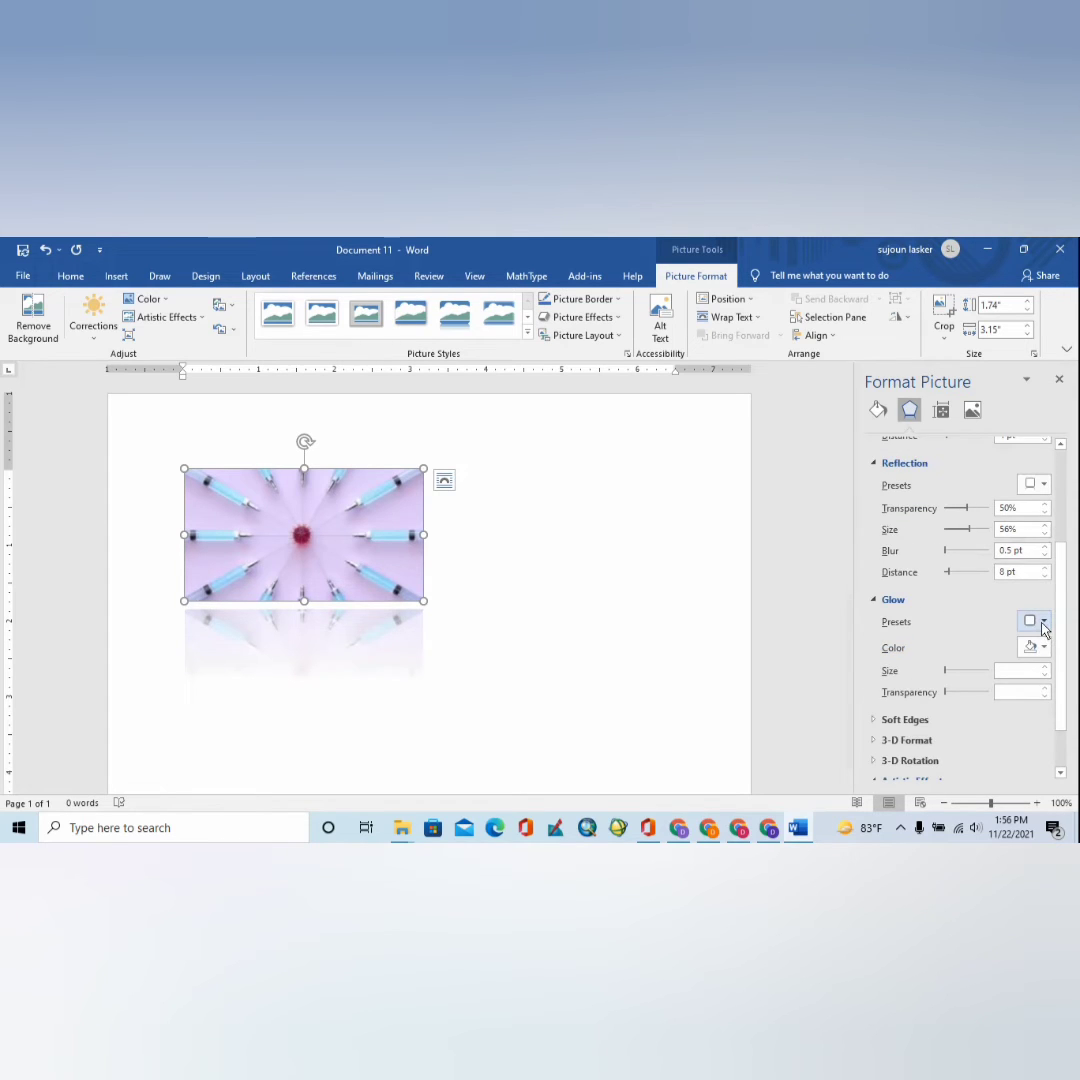
click(1043, 622)
click(995, 592)
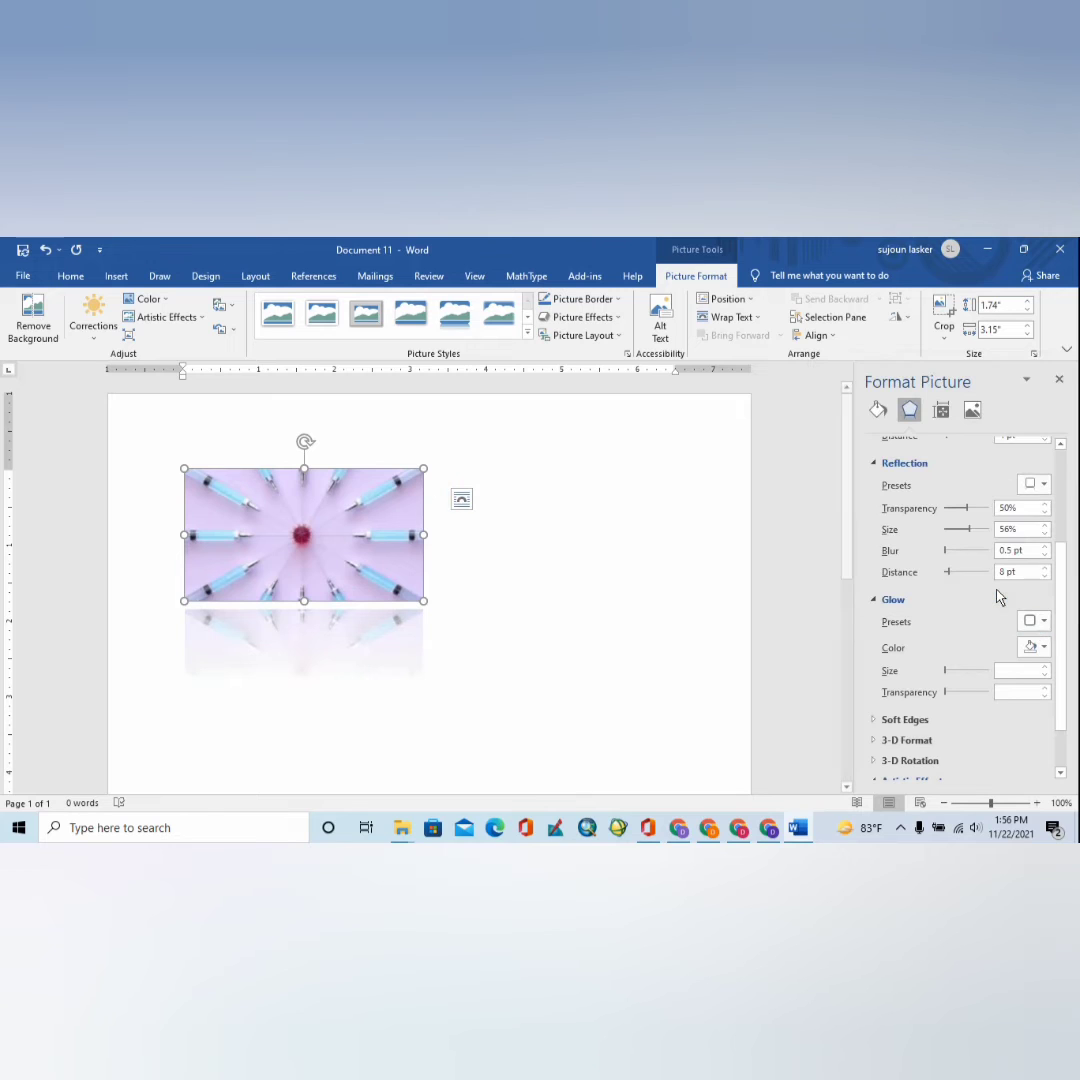
click(1043, 649)
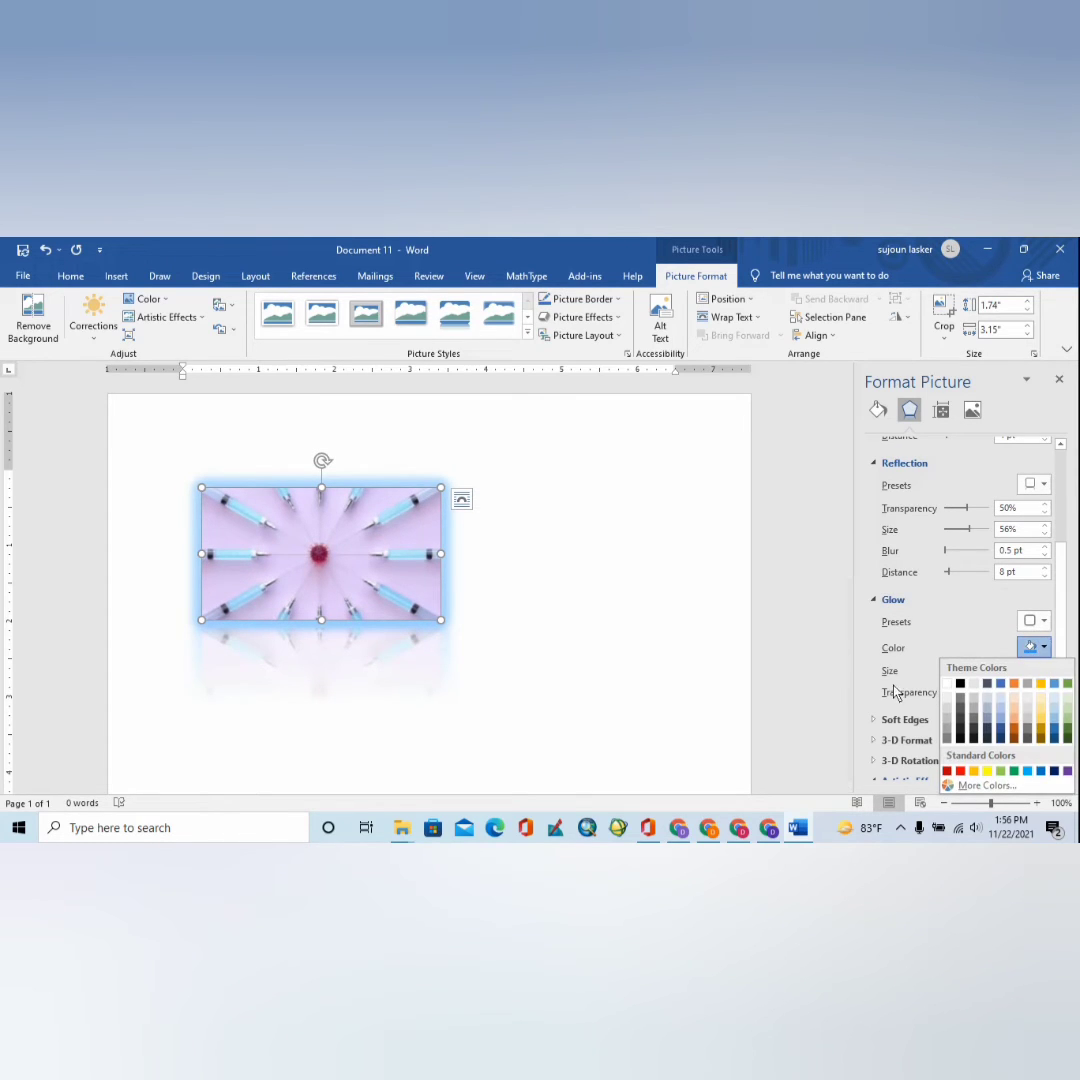
click(960, 771)
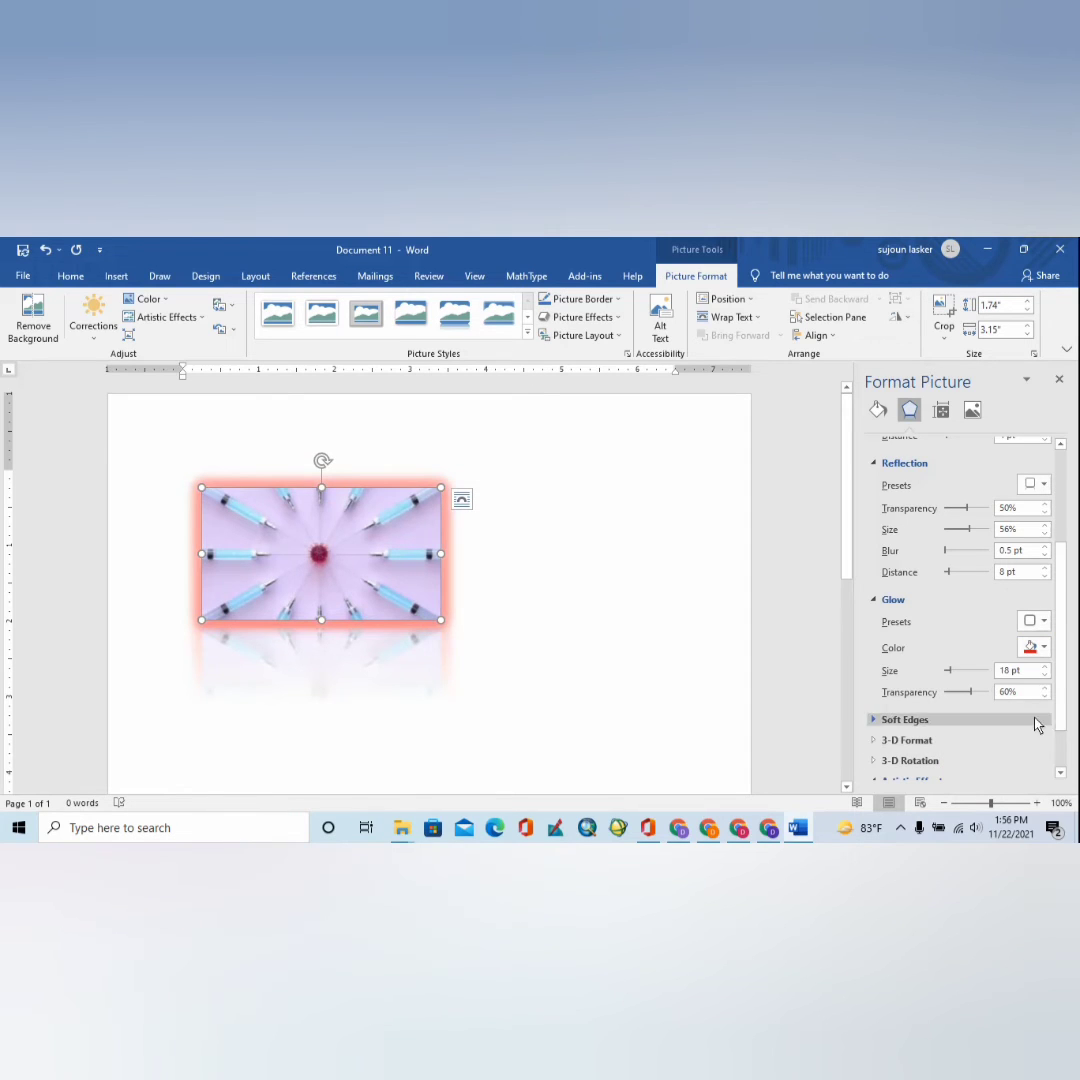
click(1043, 649)
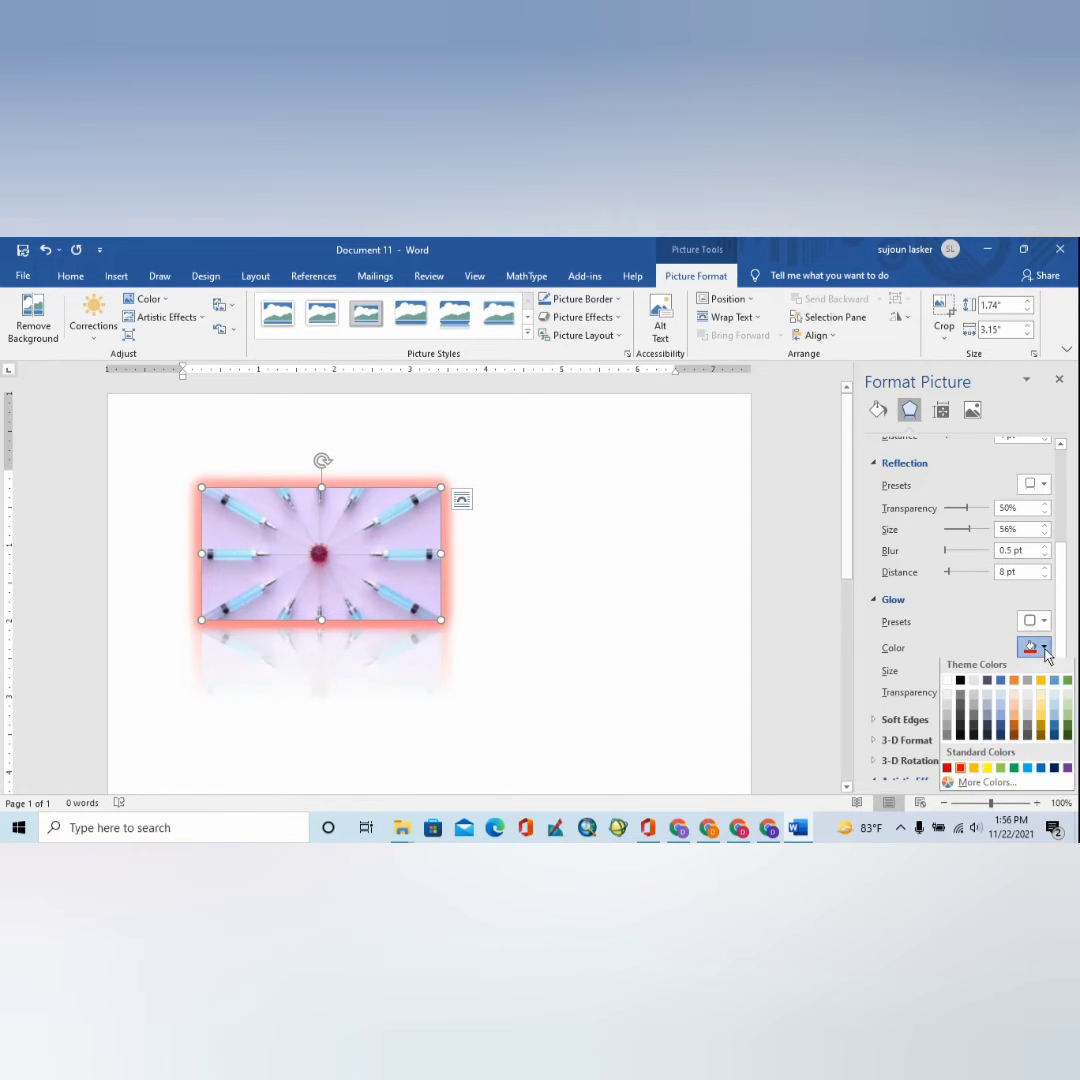
click(1002, 685)
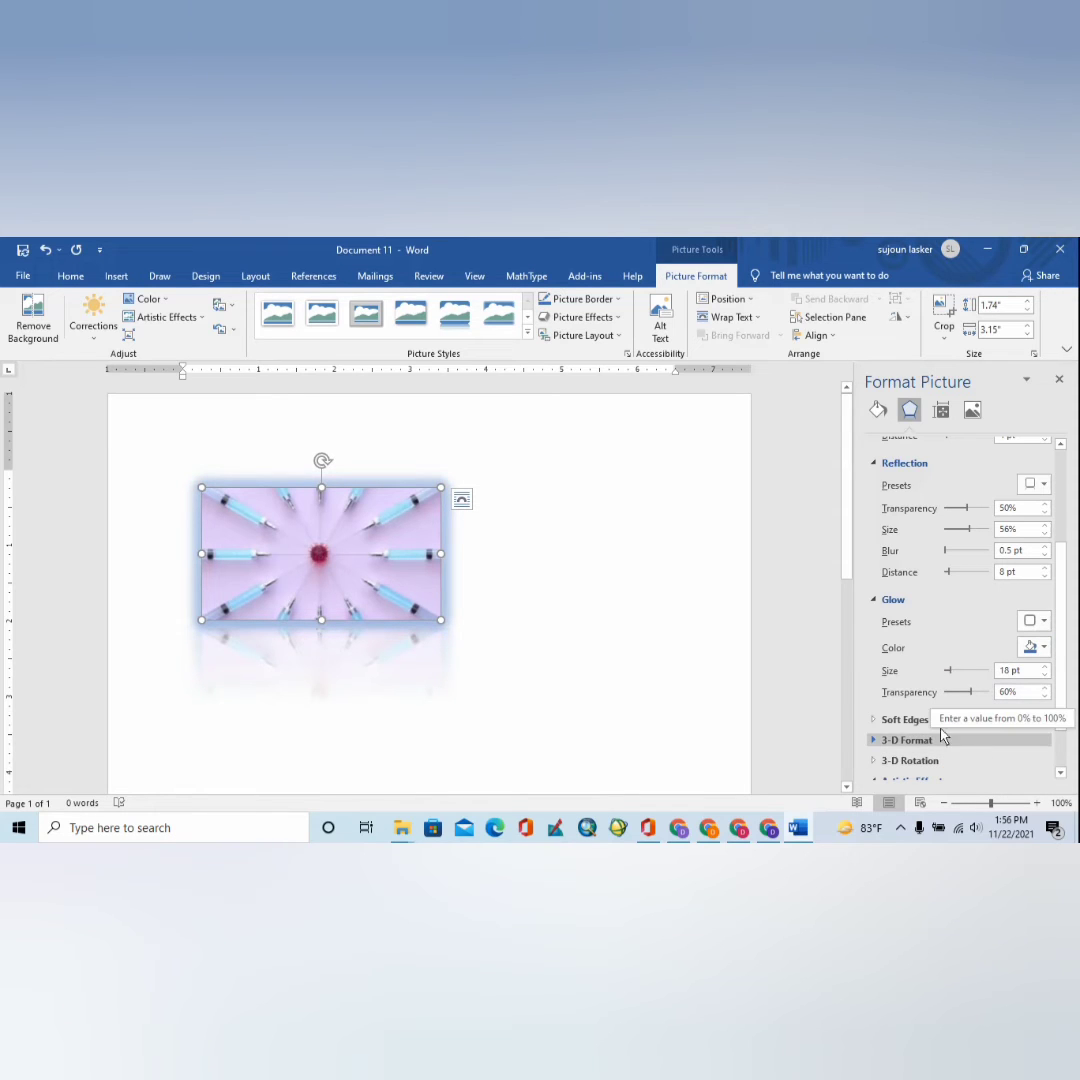
- Apply the 2.5 pt soft edges preset to the picture
click(906, 720)
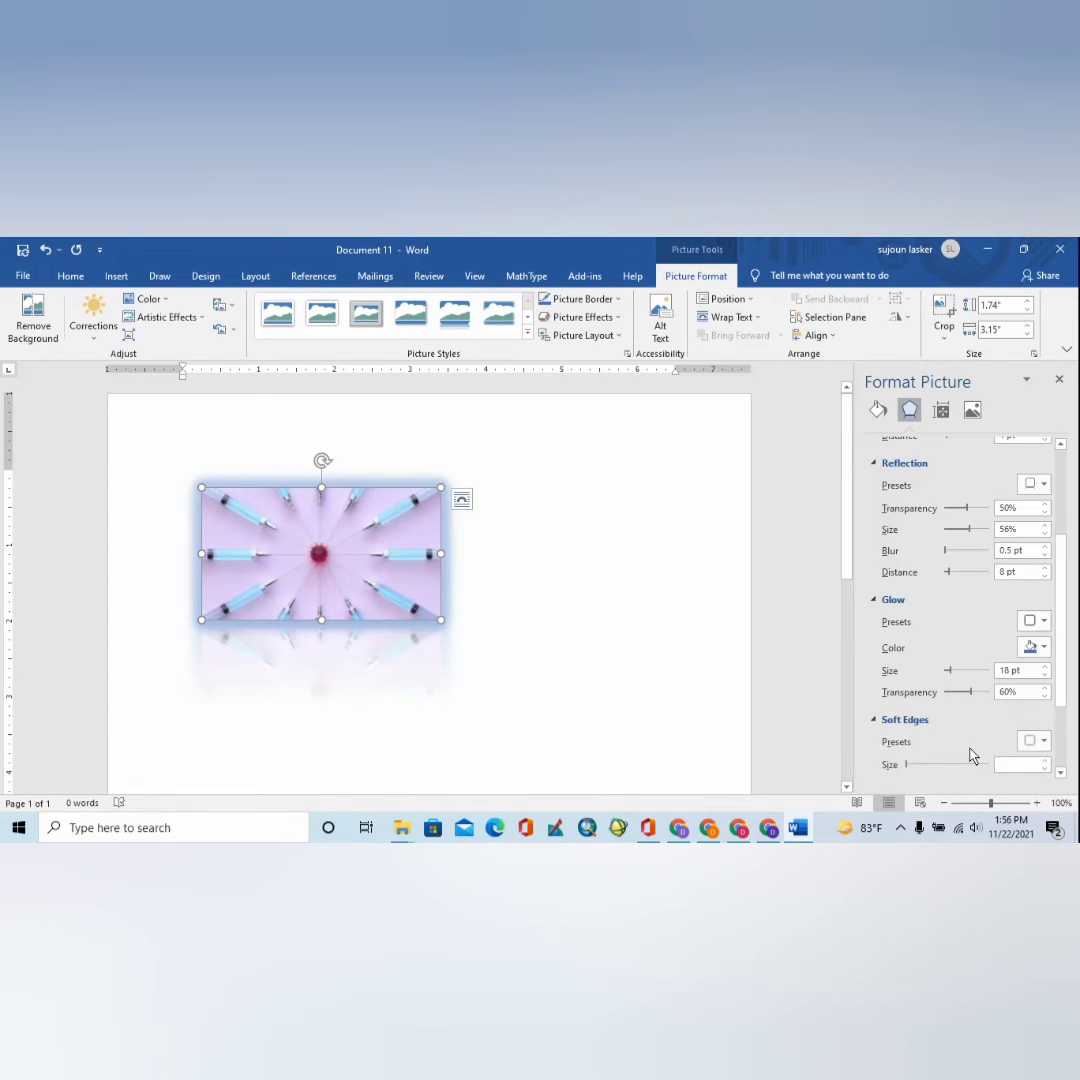
scroll(965, 755, down, 2)
click(1036, 665)
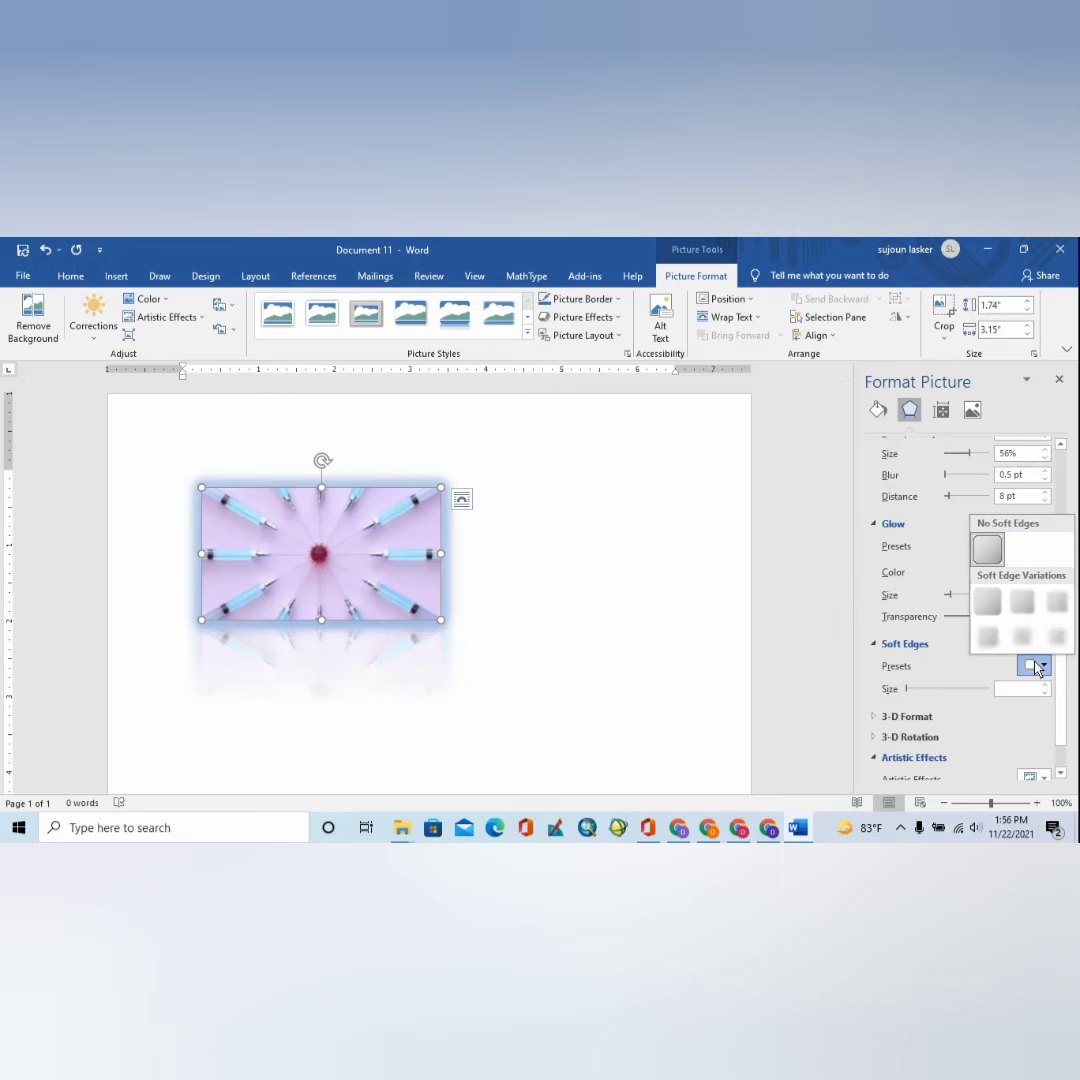
click(1012, 604)
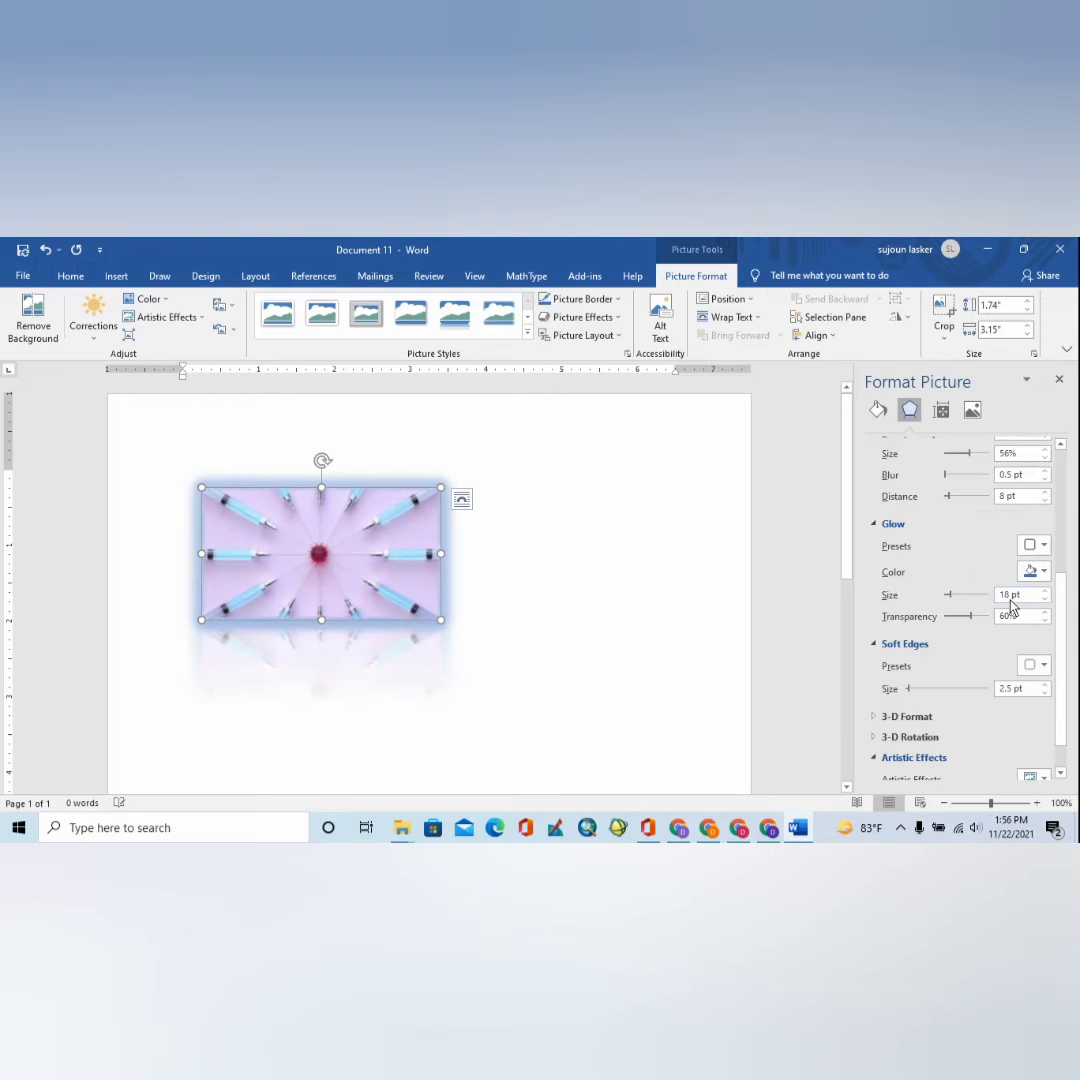
- Expand and look through the picture's 3-D Format settings, and close the picture formatting options
click(918, 716)
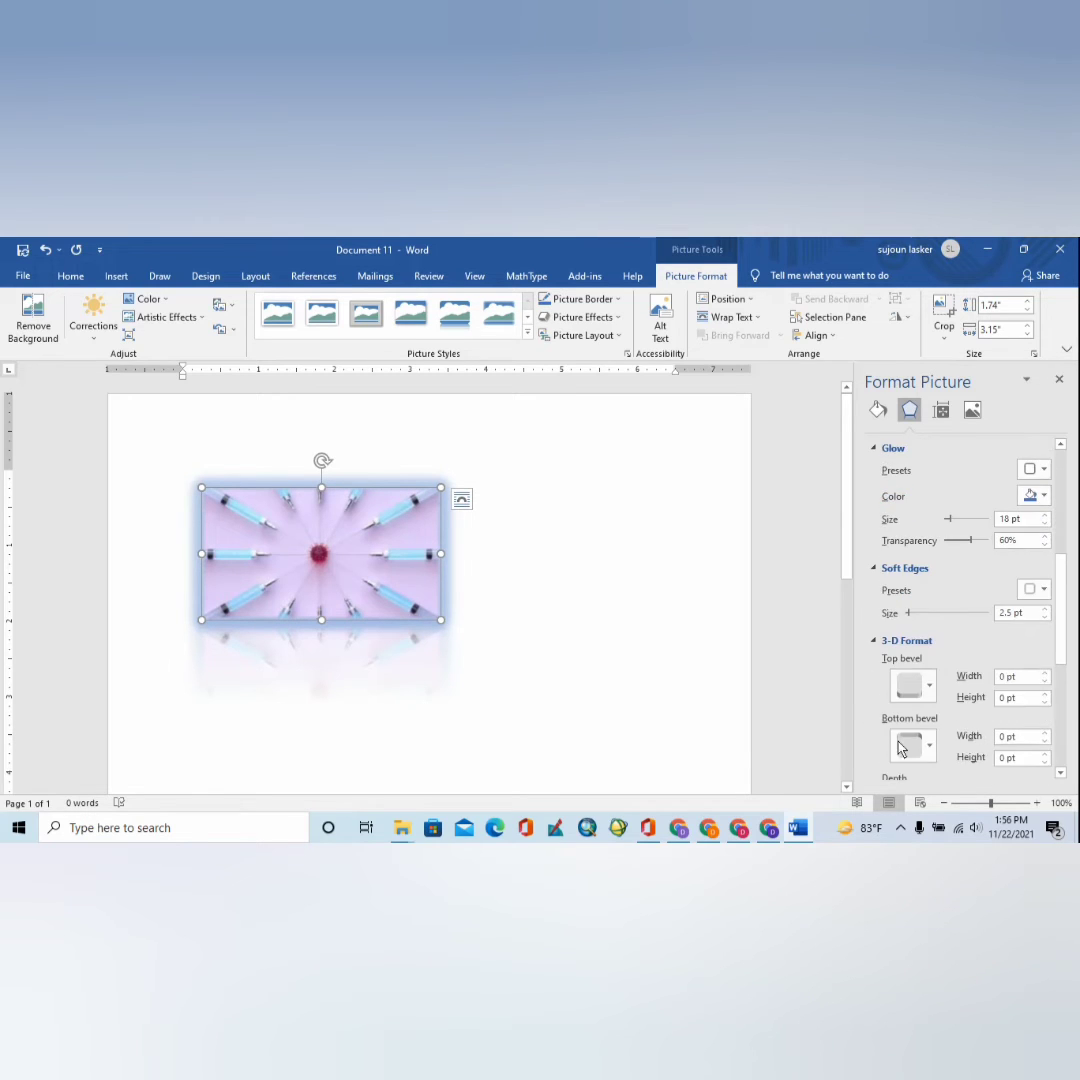
scroll(910, 755, down, 2)
scroll(920, 765, down, 3)
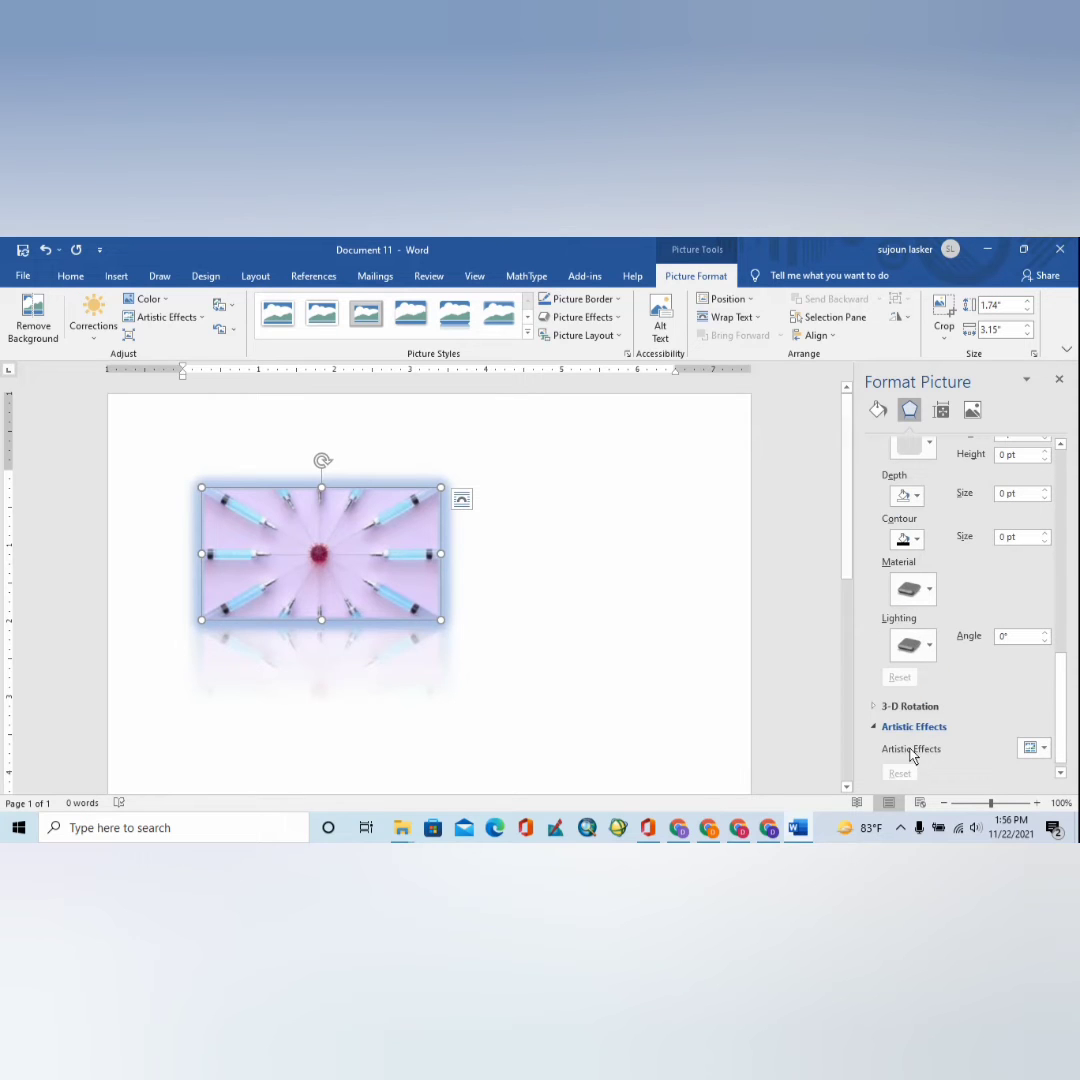
scroll(945, 680, up, 6)
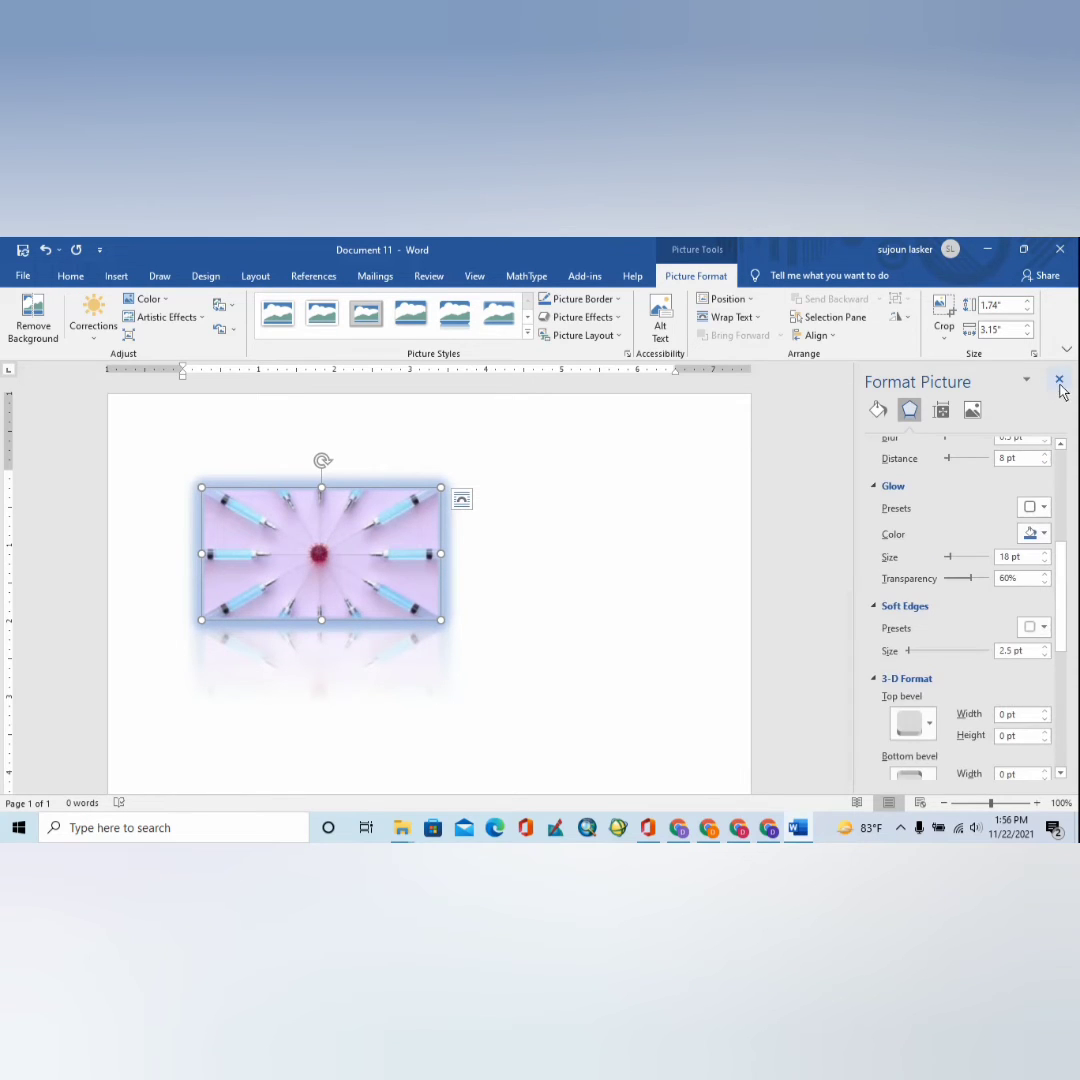
click(1059, 380)
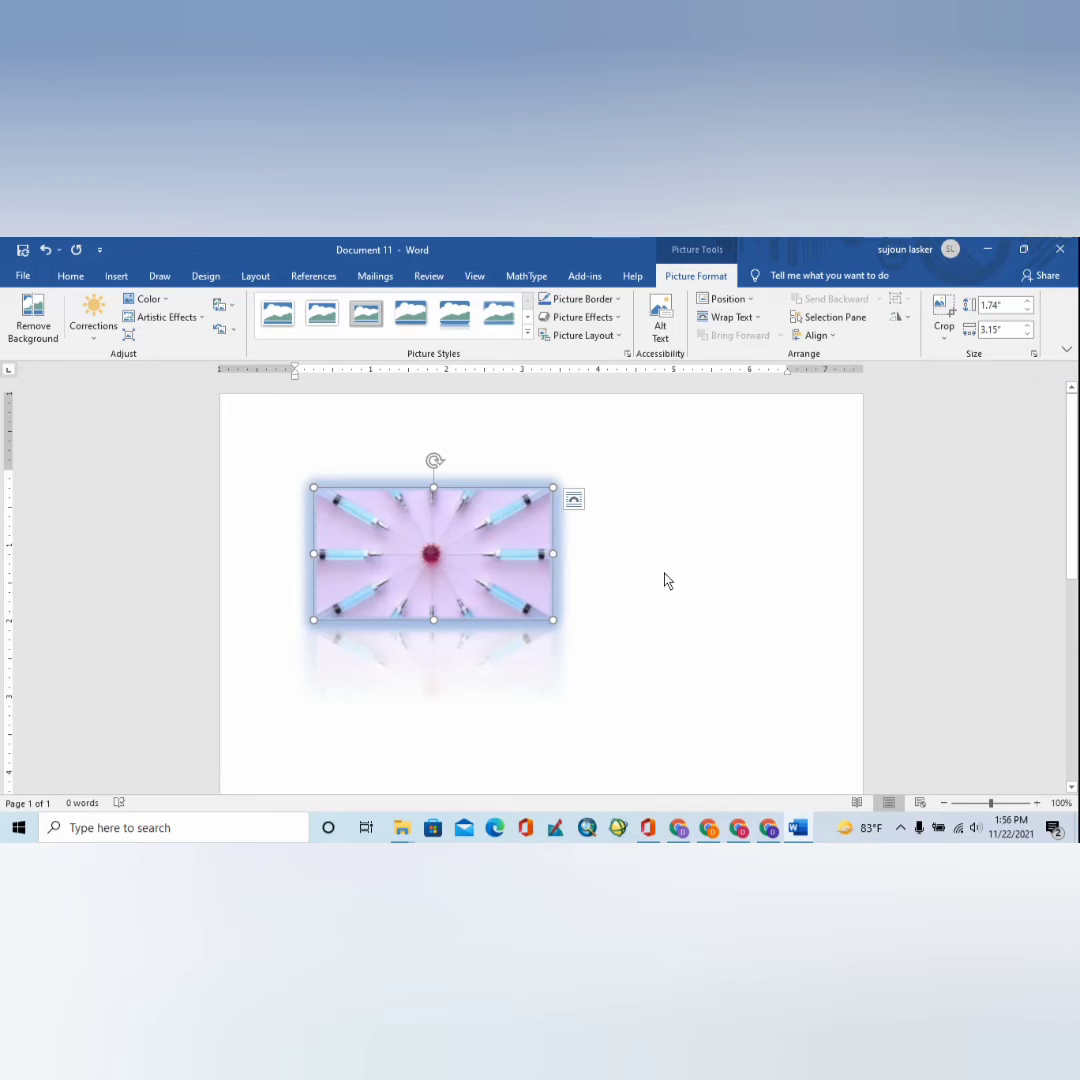
- Undo all the picture's formatting, redo the picture insertion so it stays on the page without effects, and deselect it
key(ctrl+z)
key(ctrl+z)
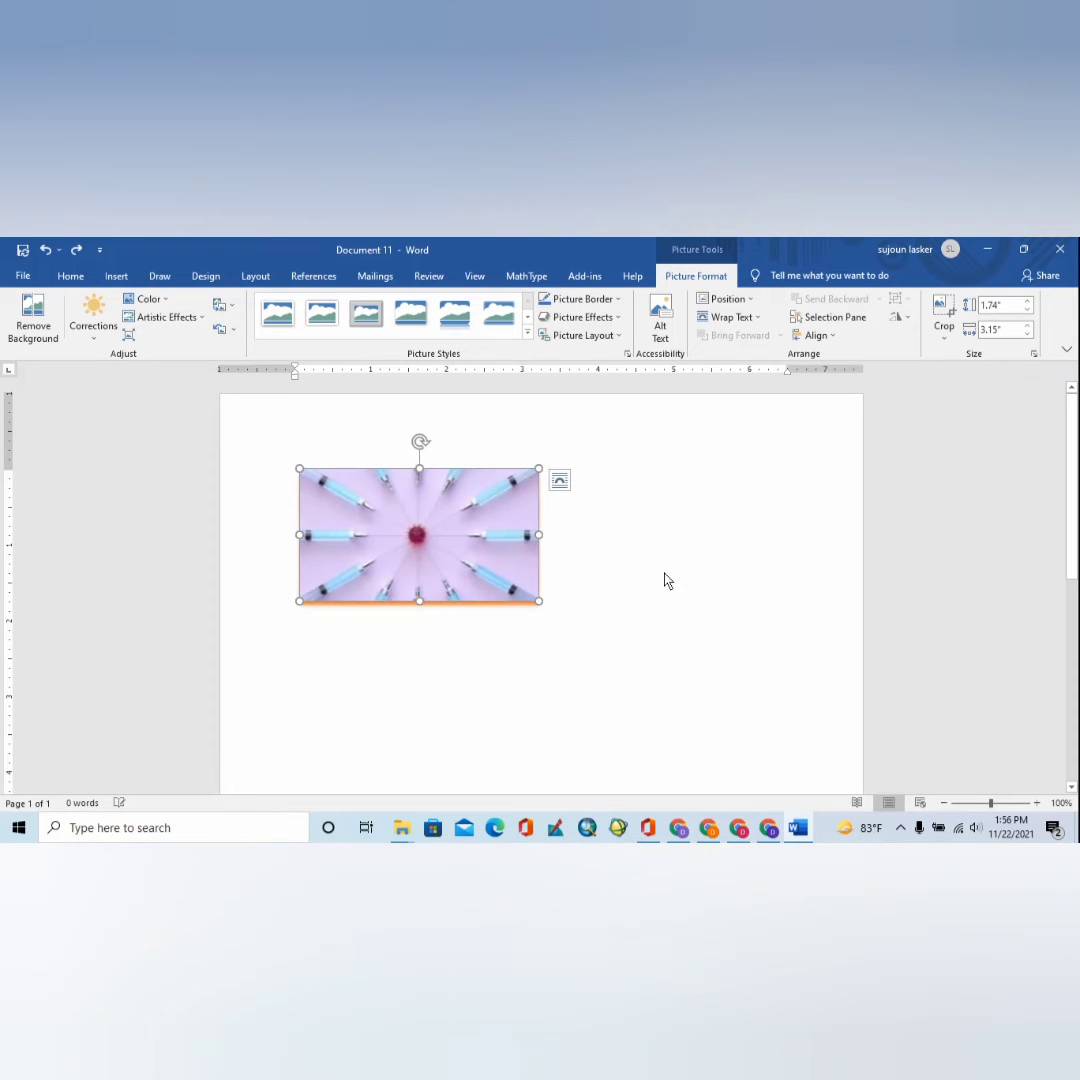
key(ctrl+z)
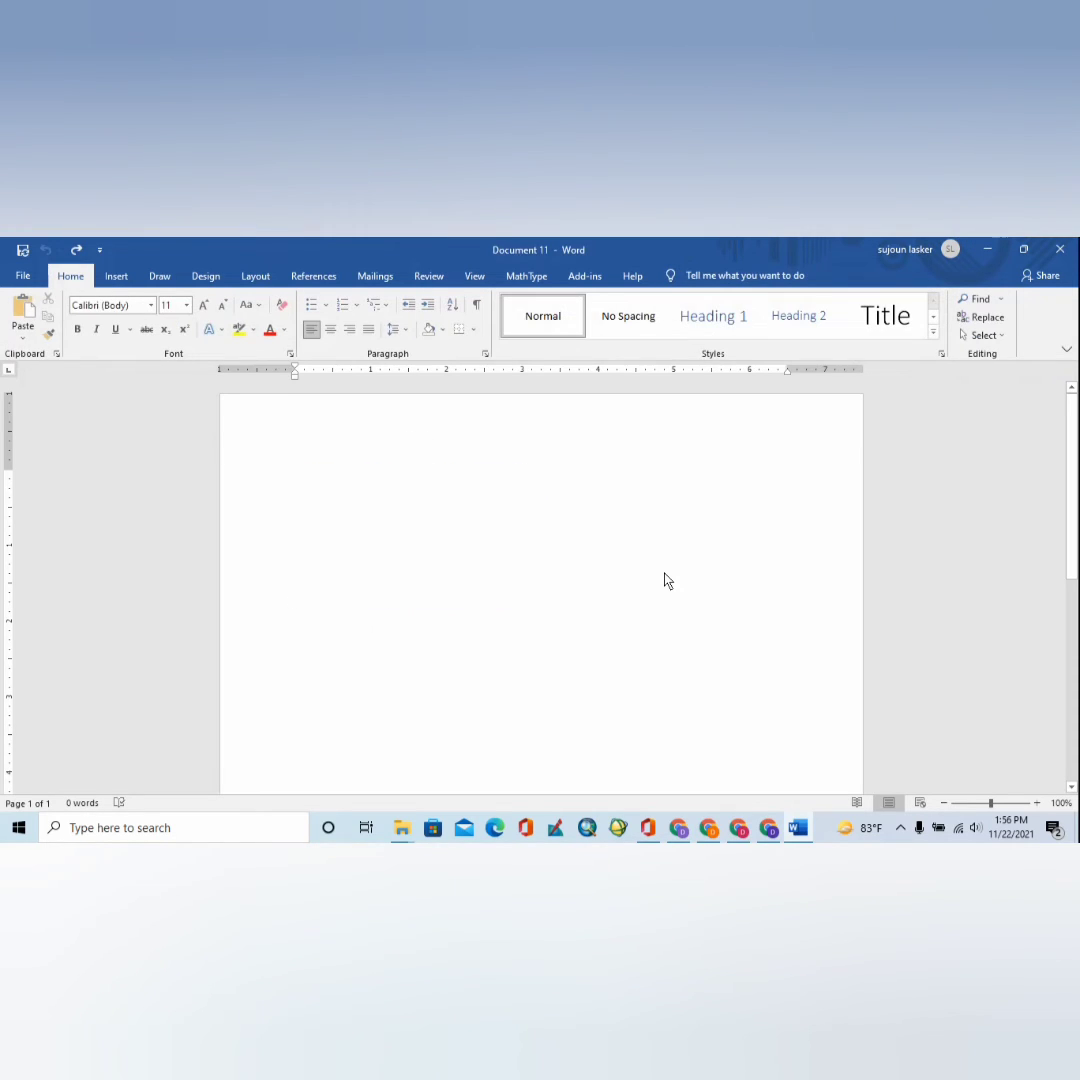
key(ctrl+y)
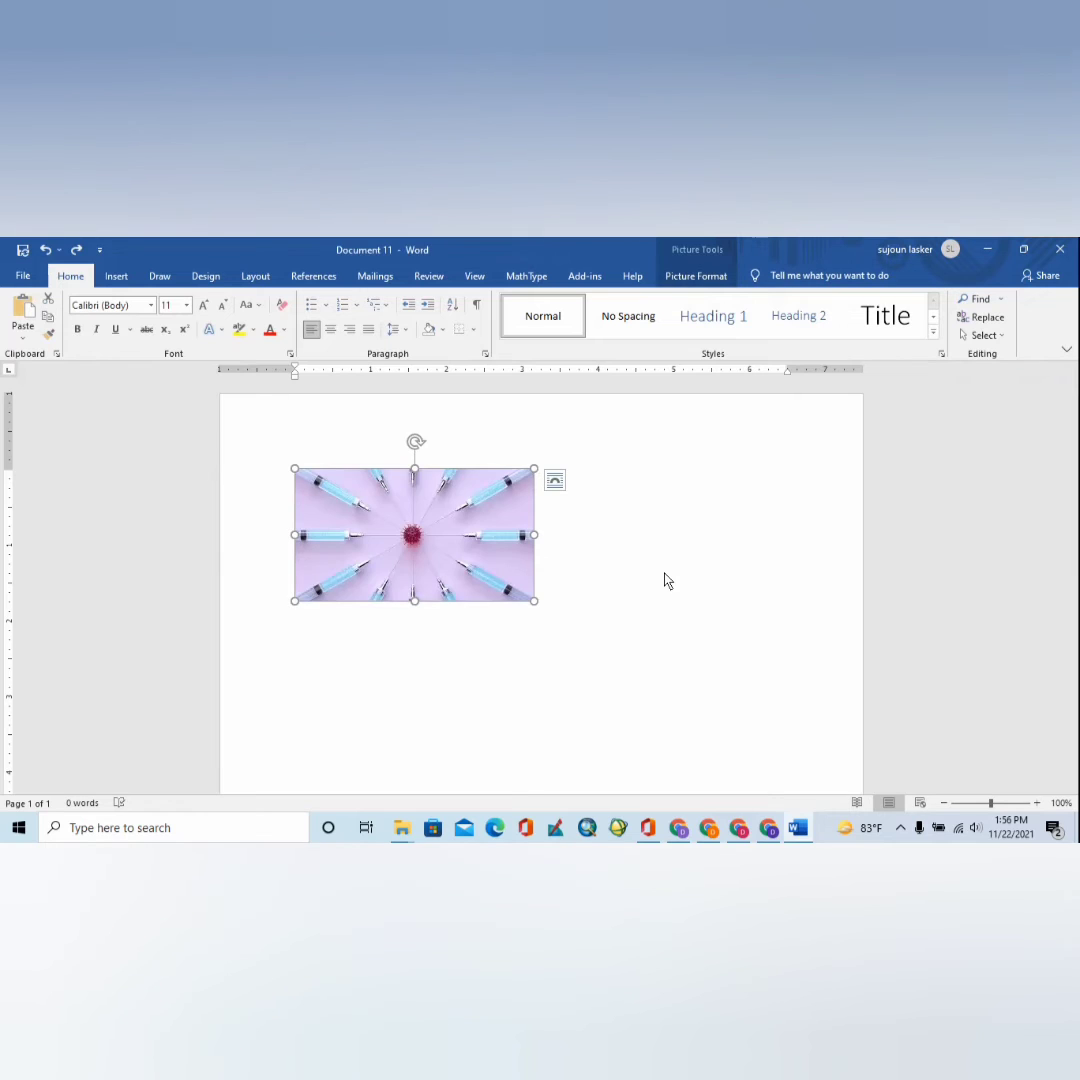
click(680, 571)
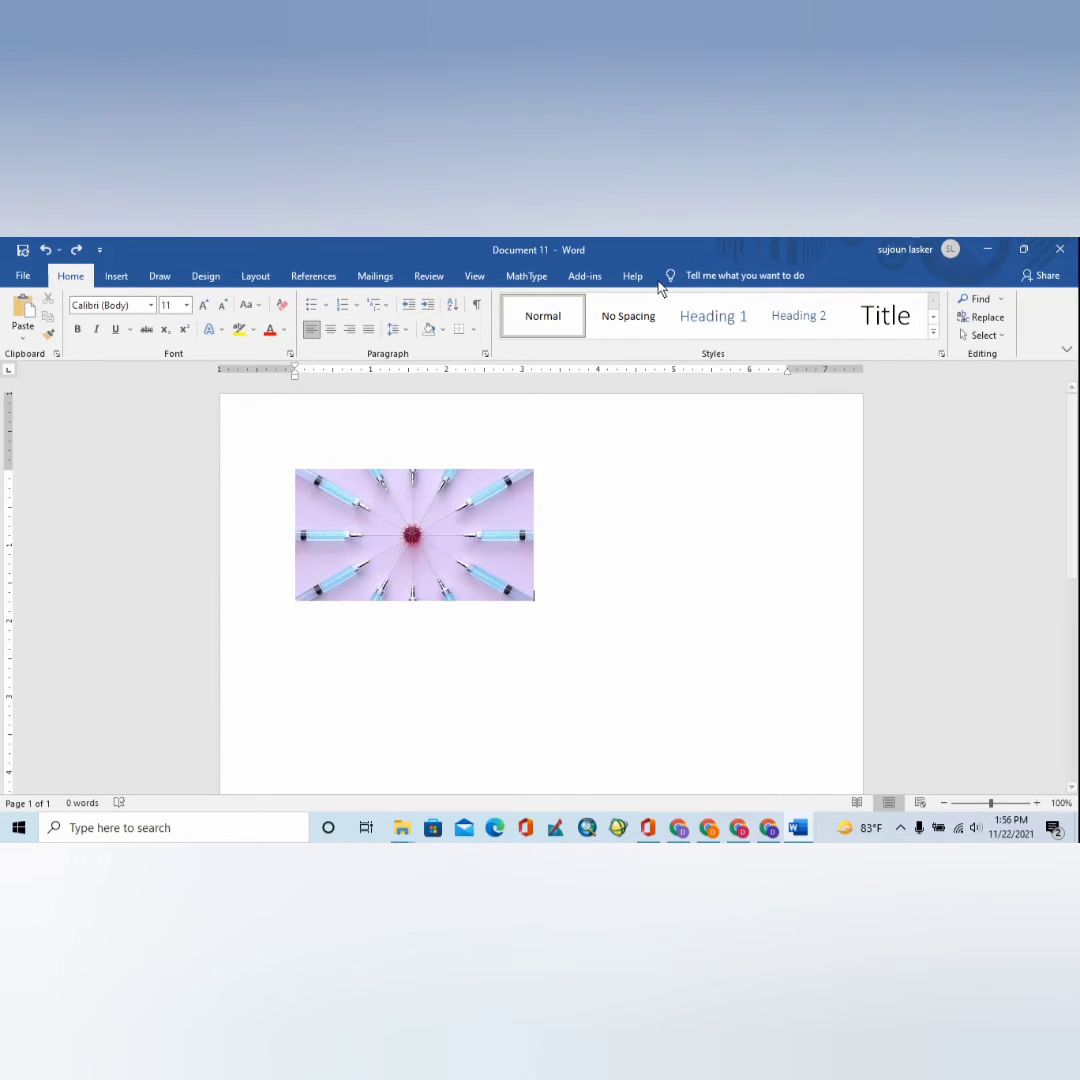
- Select the syringe picture and browse the available picture styles without applying one
double_click(479, 487)
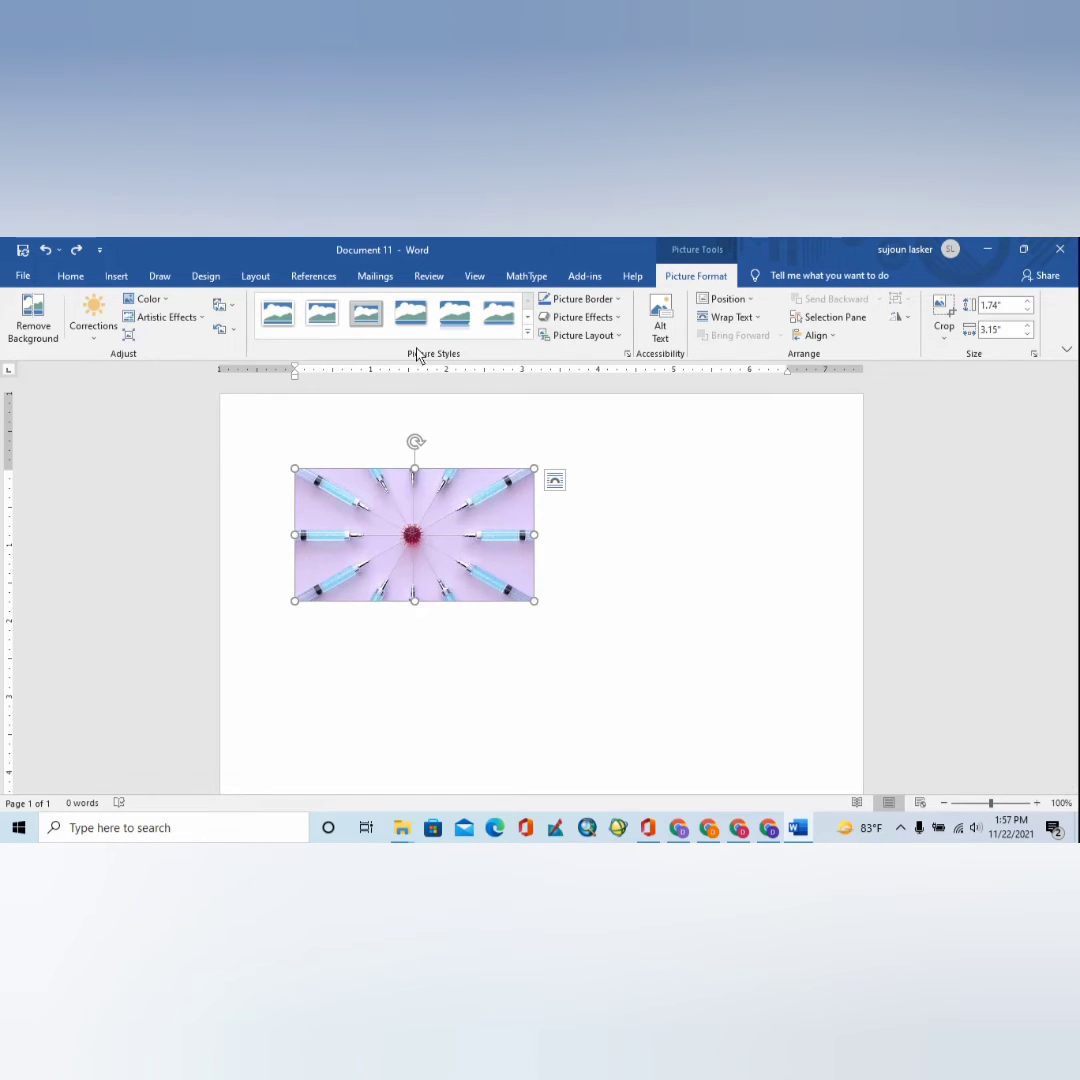
click(528, 333)
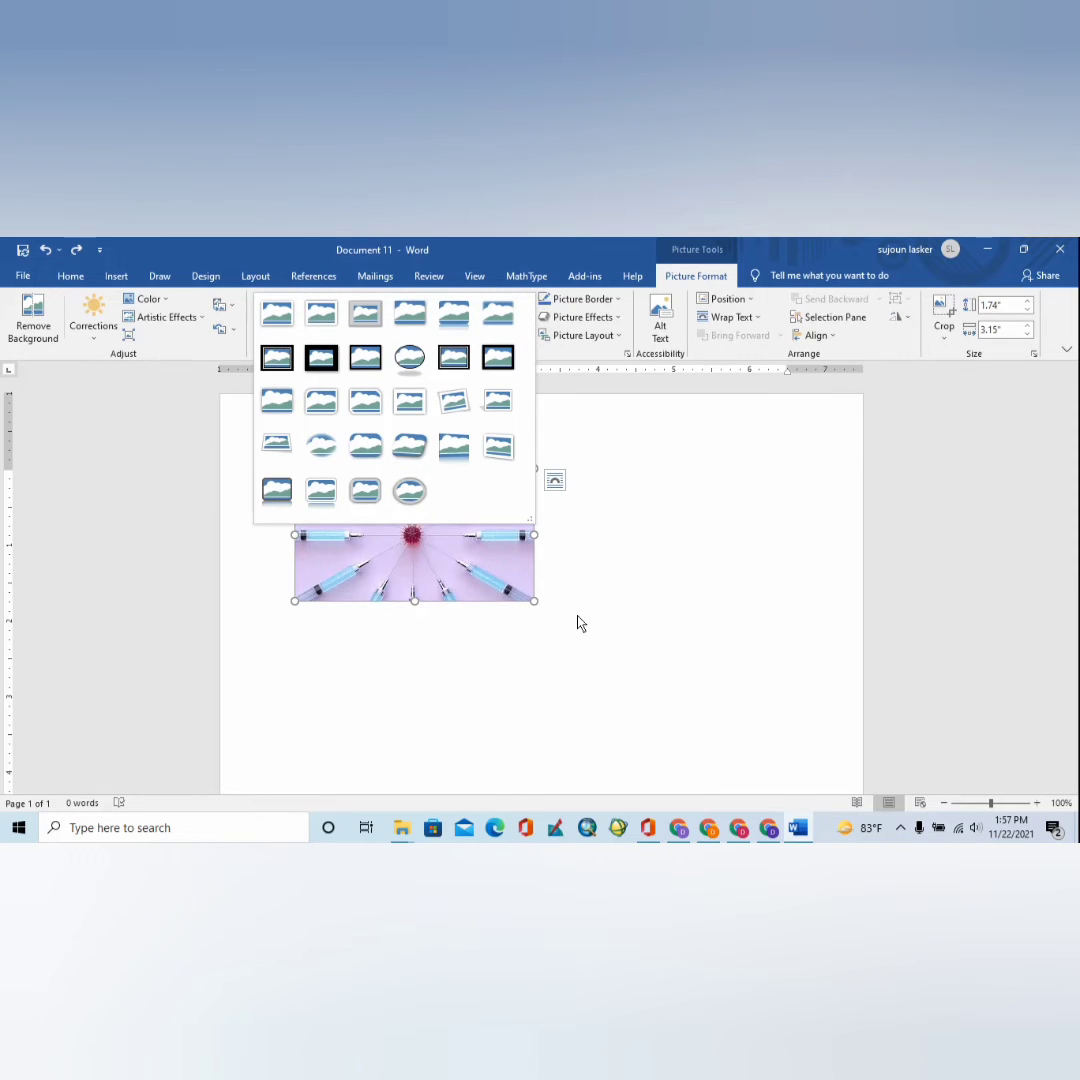
click(475, 568)
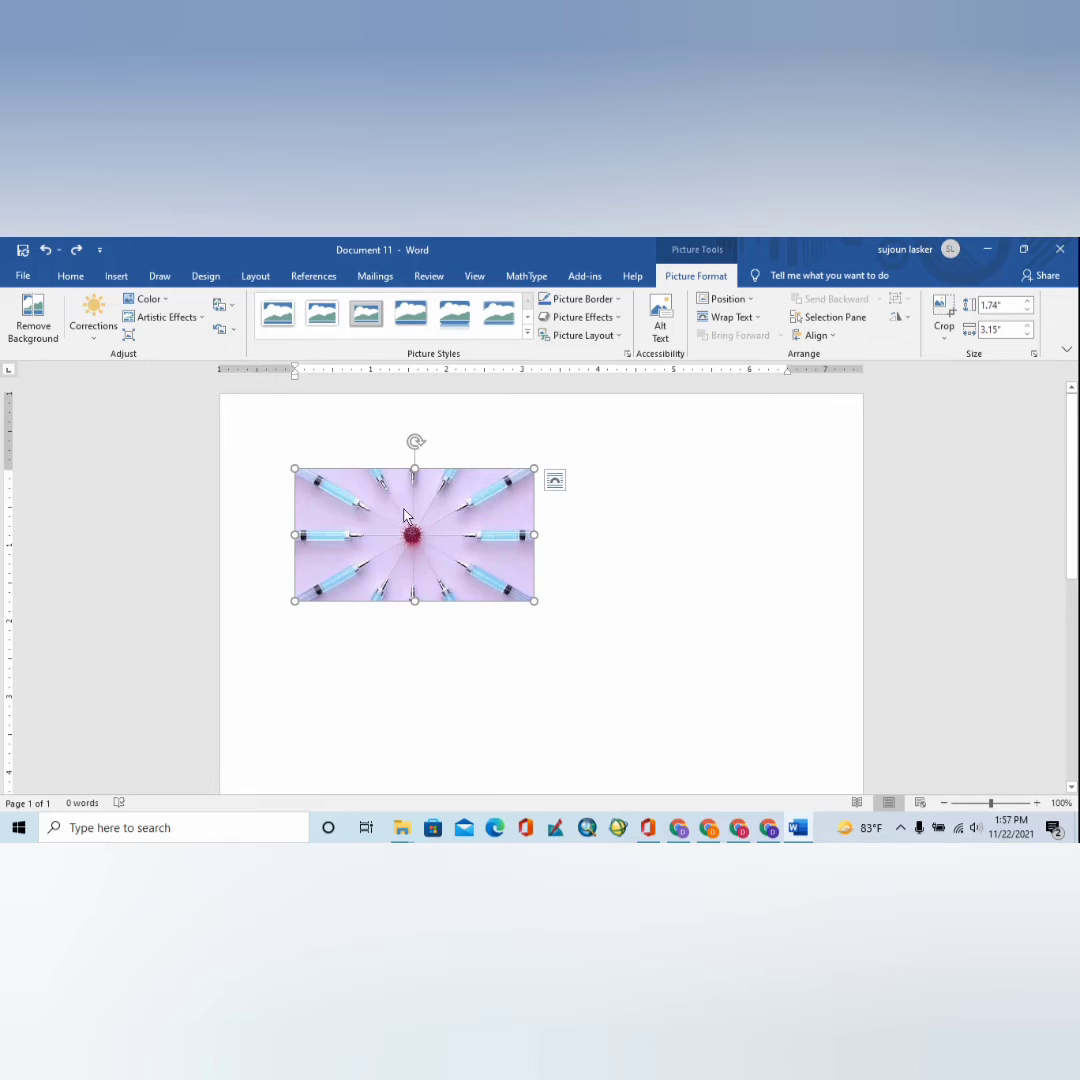
click(274, 595)
click(338, 573)
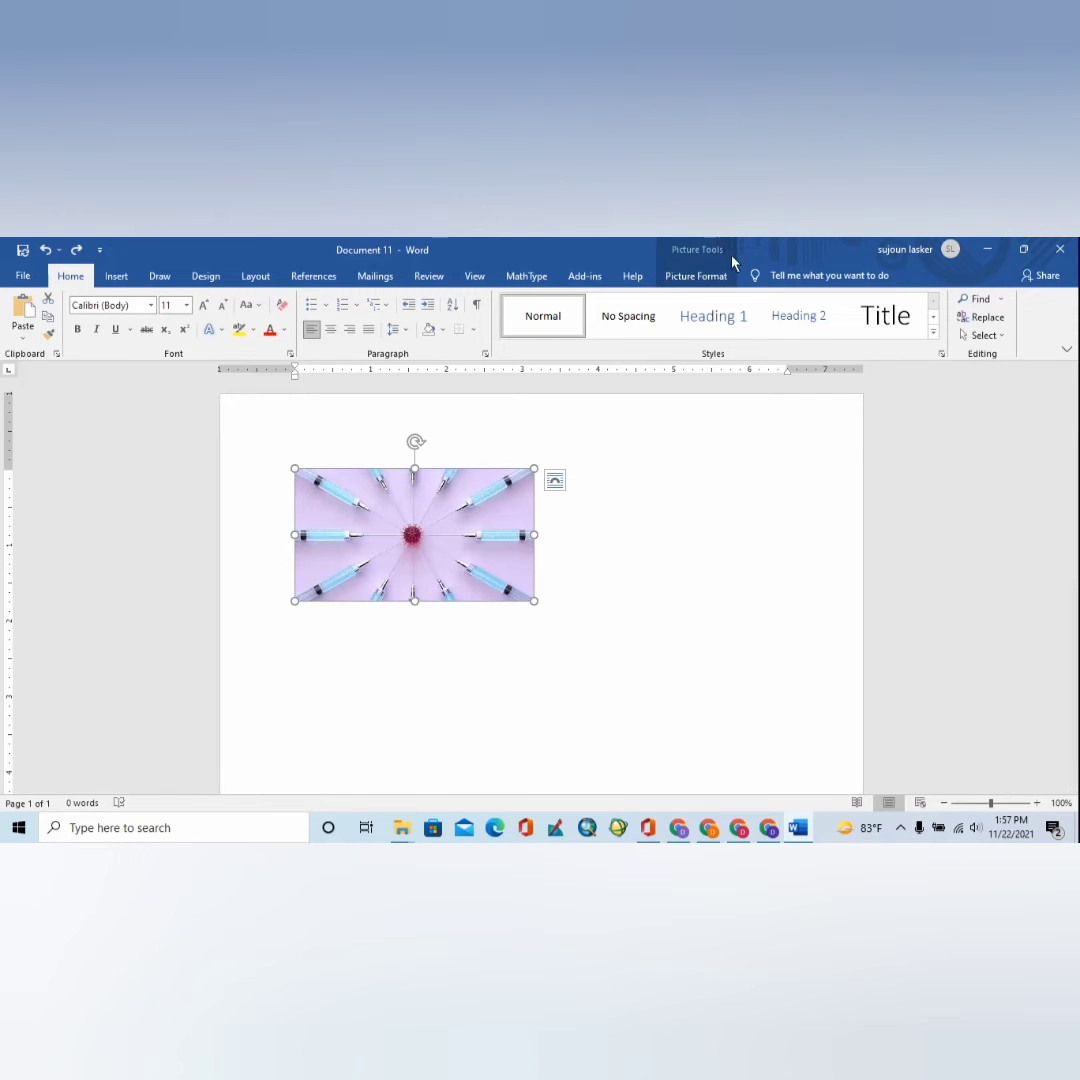
click(703, 278)
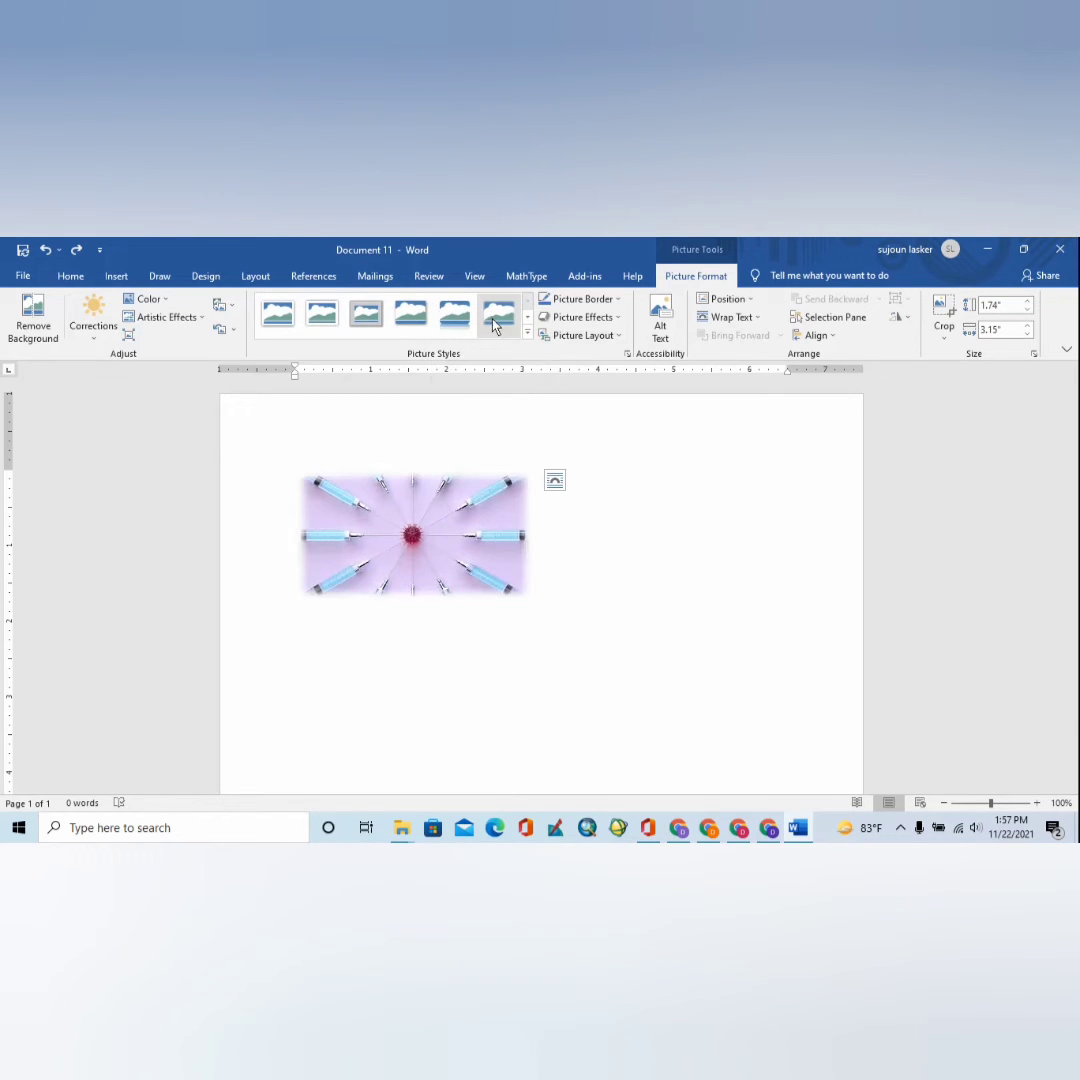
- Try the tilted-back perspective style with a white frame on the picture, undo it, and view the picture styles again
click(528, 333)
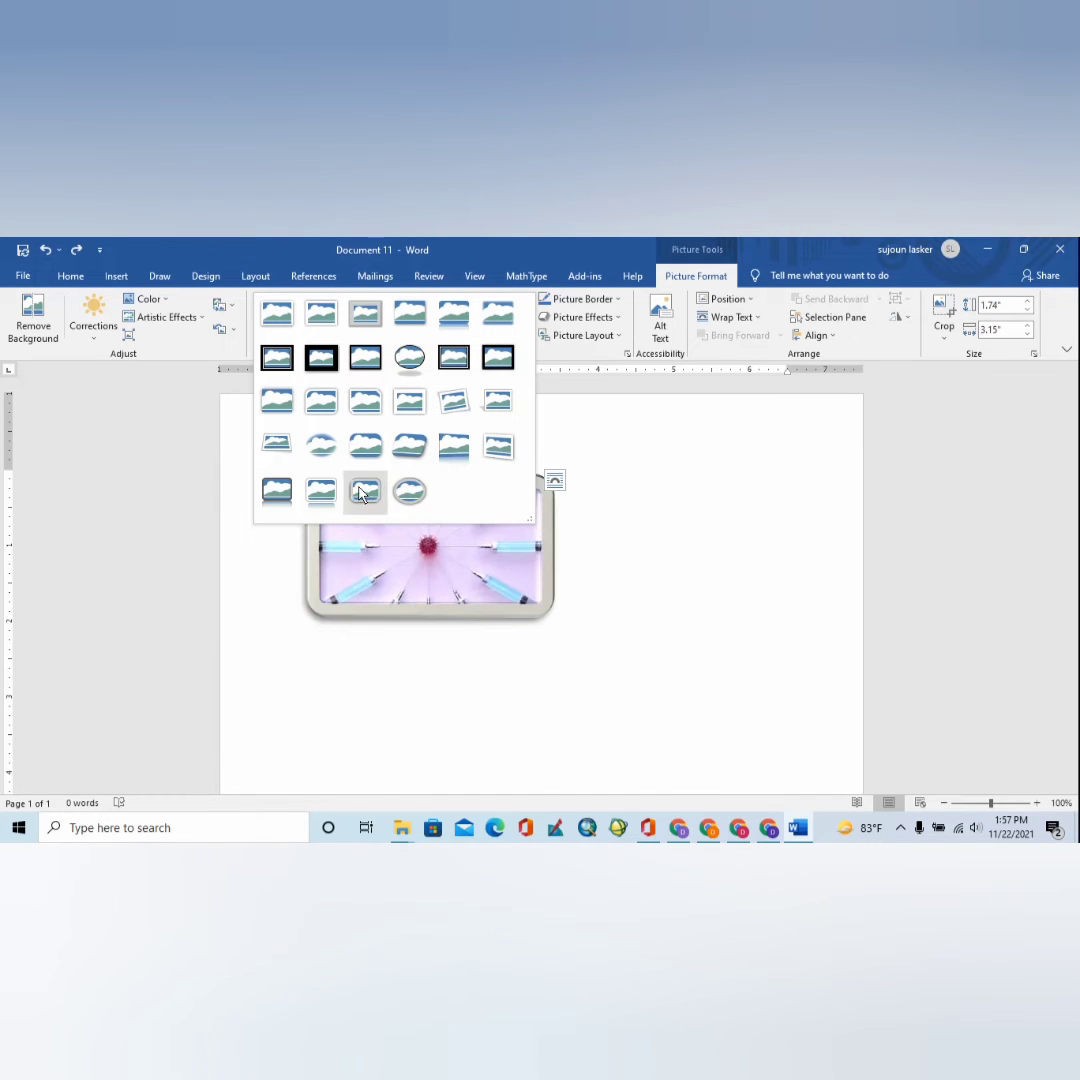
click(278, 444)
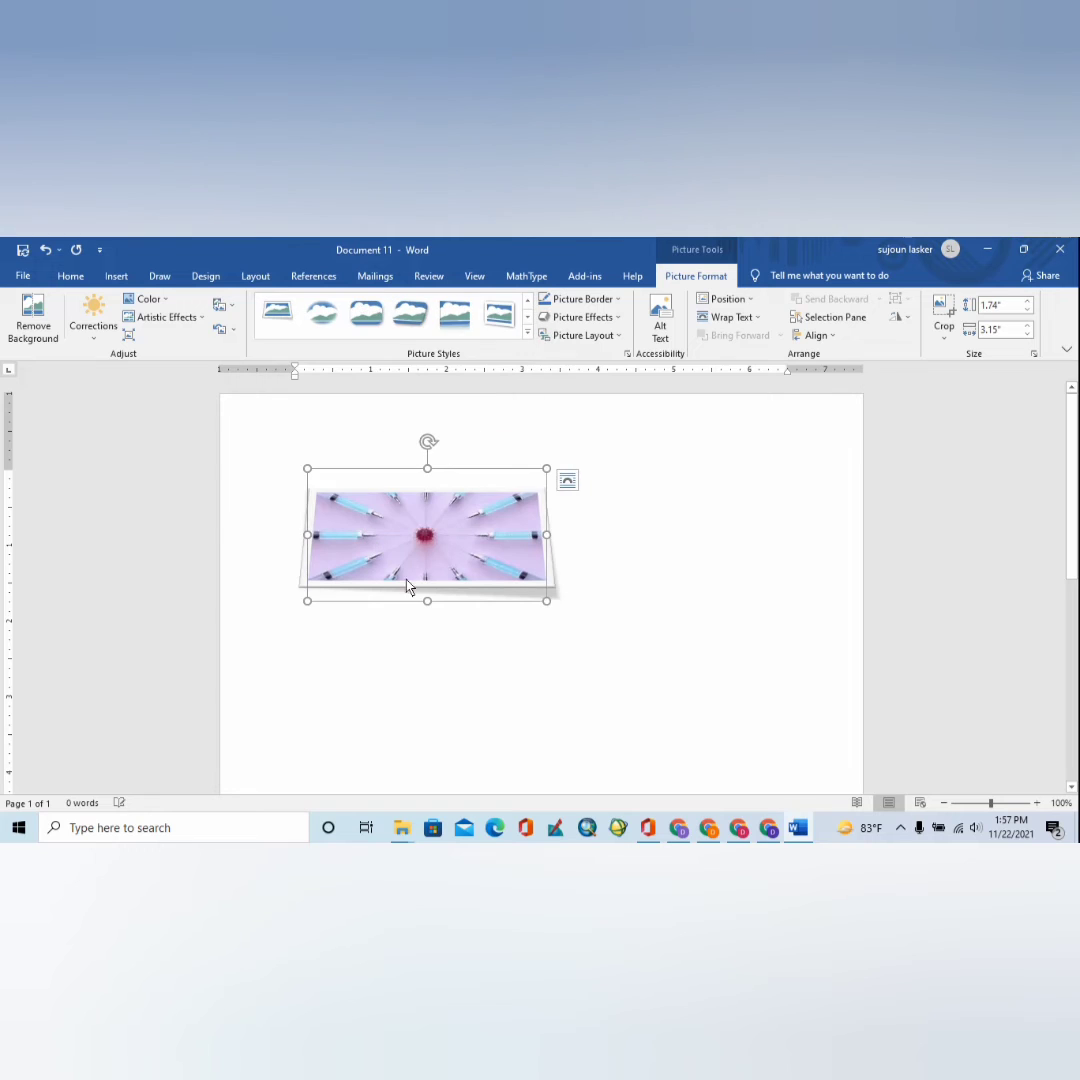
click(642, 607)
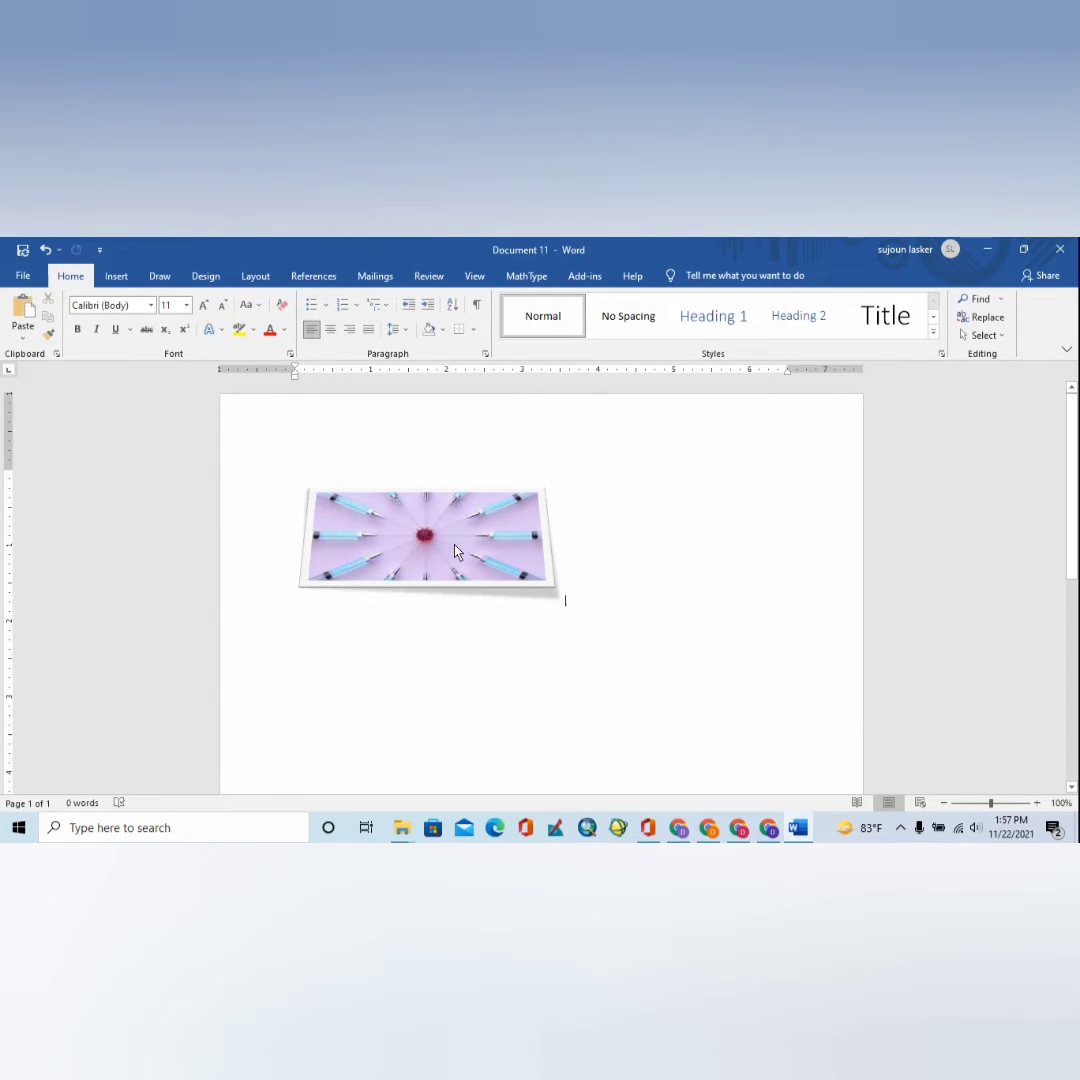
click(428, 538)
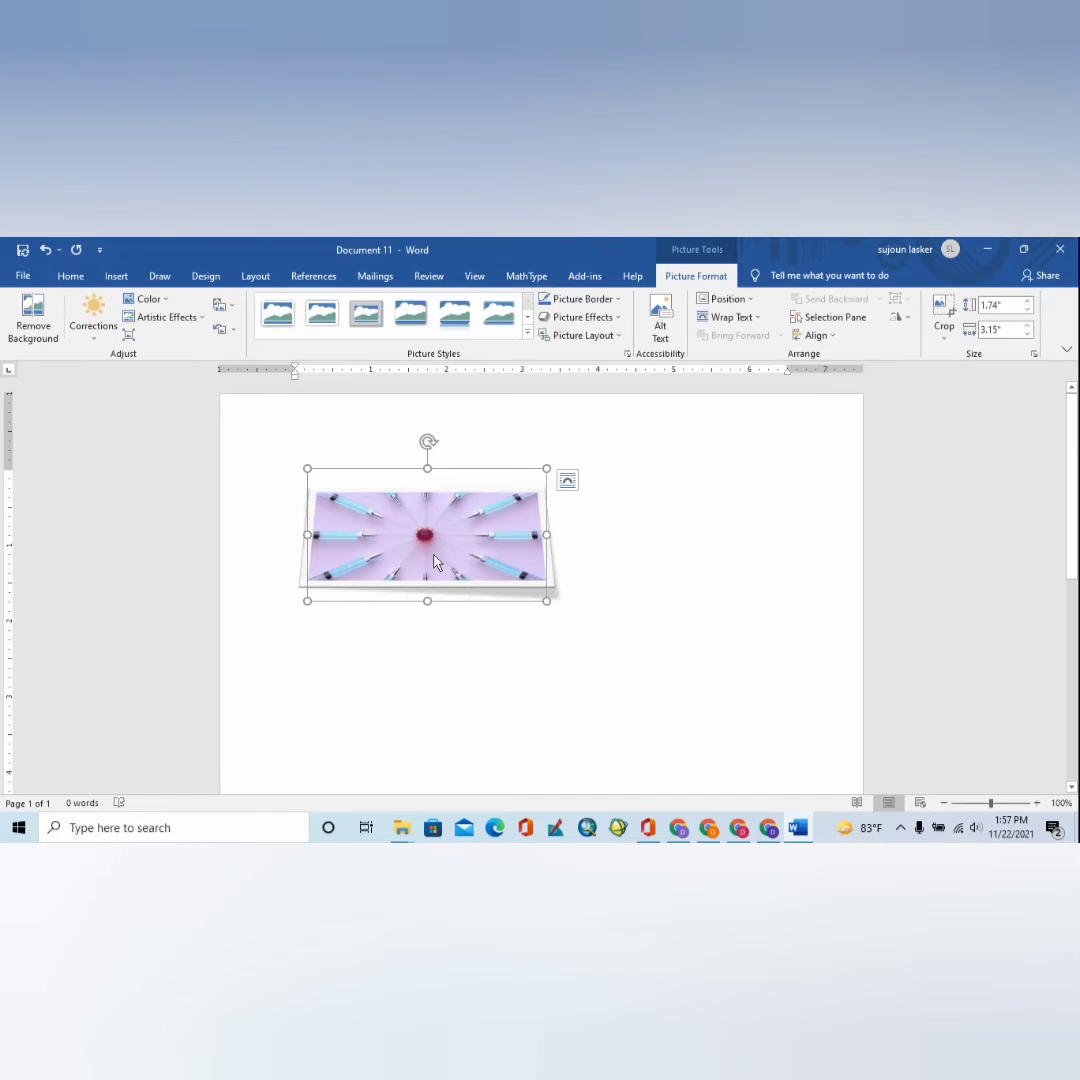
key(ctrl+z)
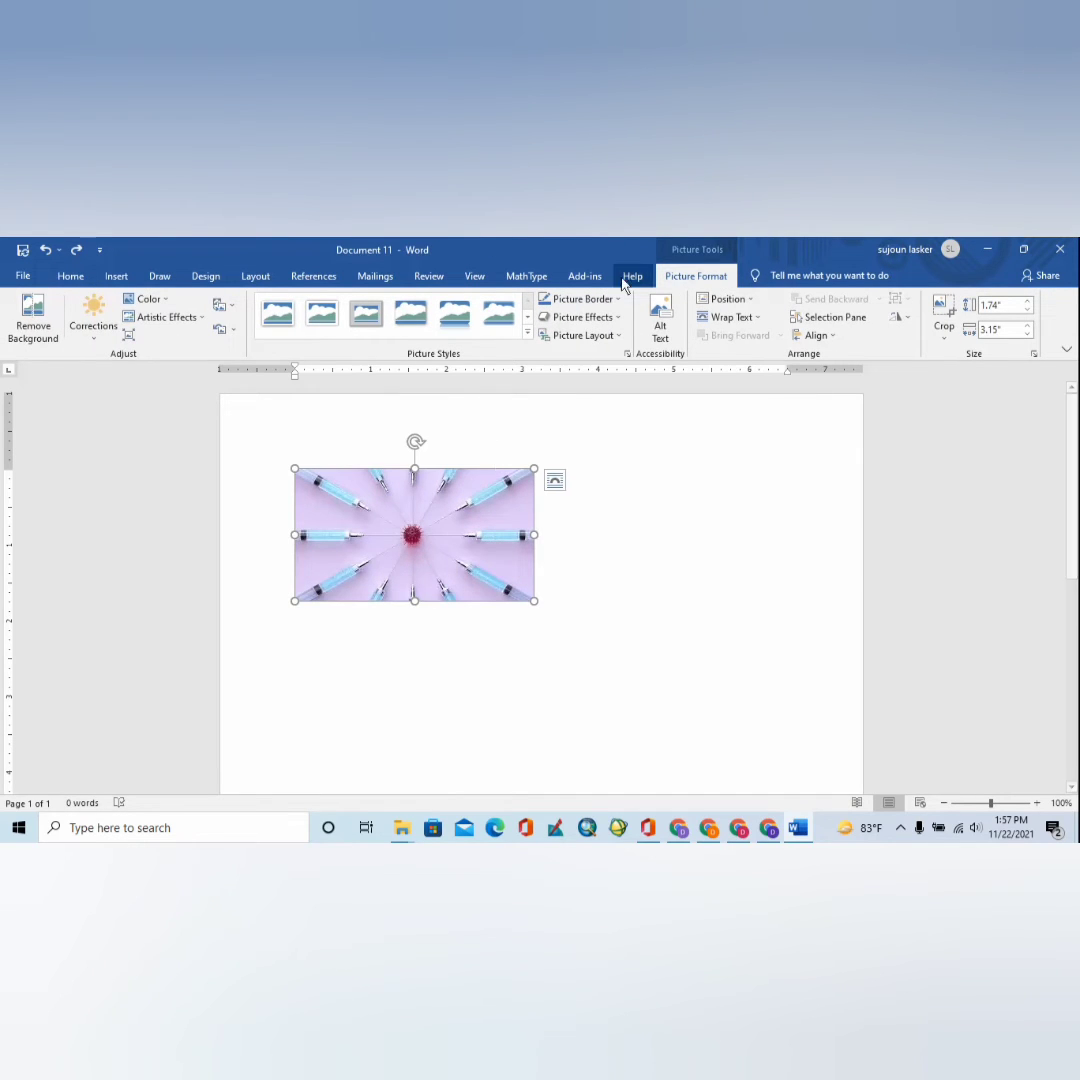
click(527, 333)
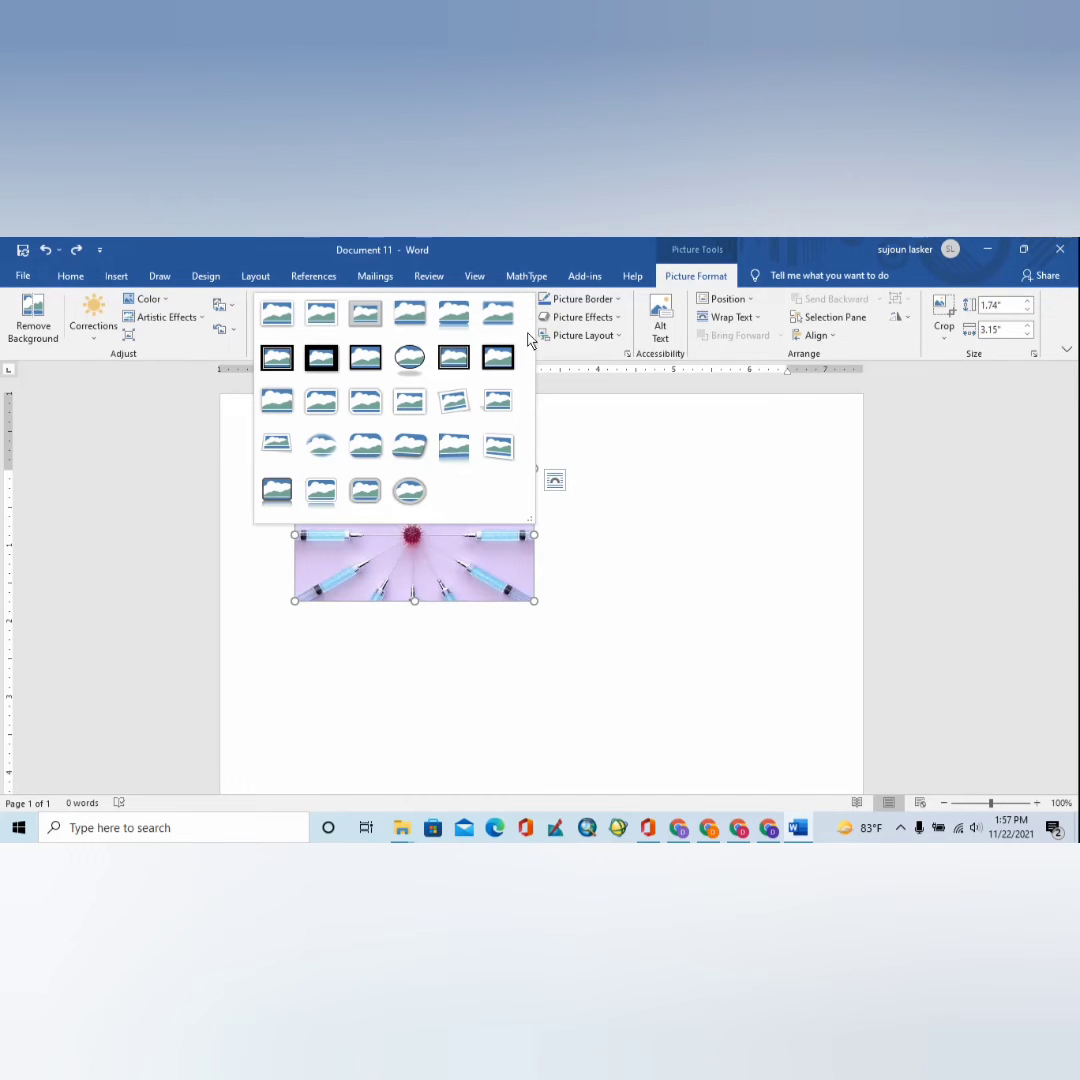
click(684, 462)
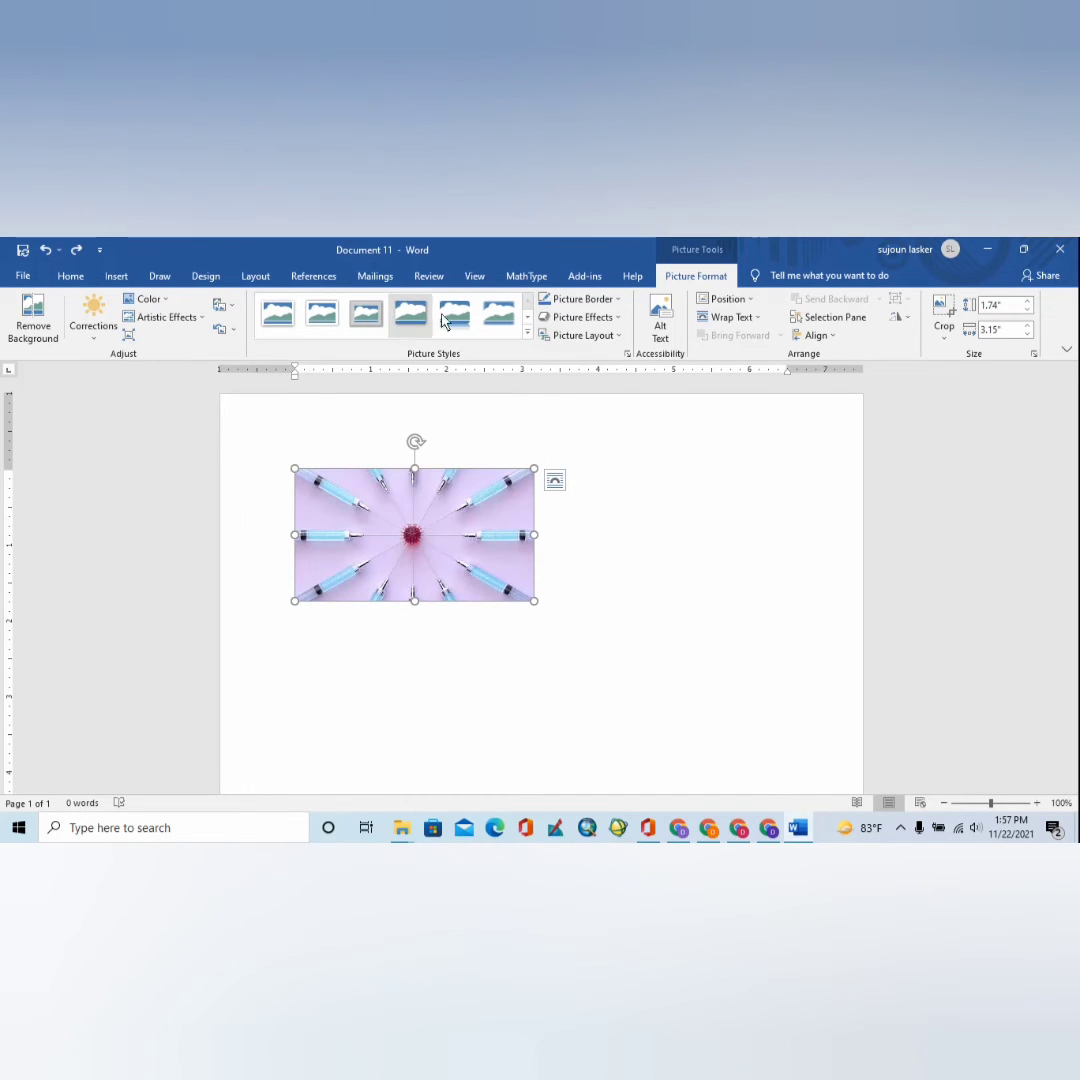
- Set the picture's border color to standard red and apply the second picture effect preset in the first row
click(617, 300)
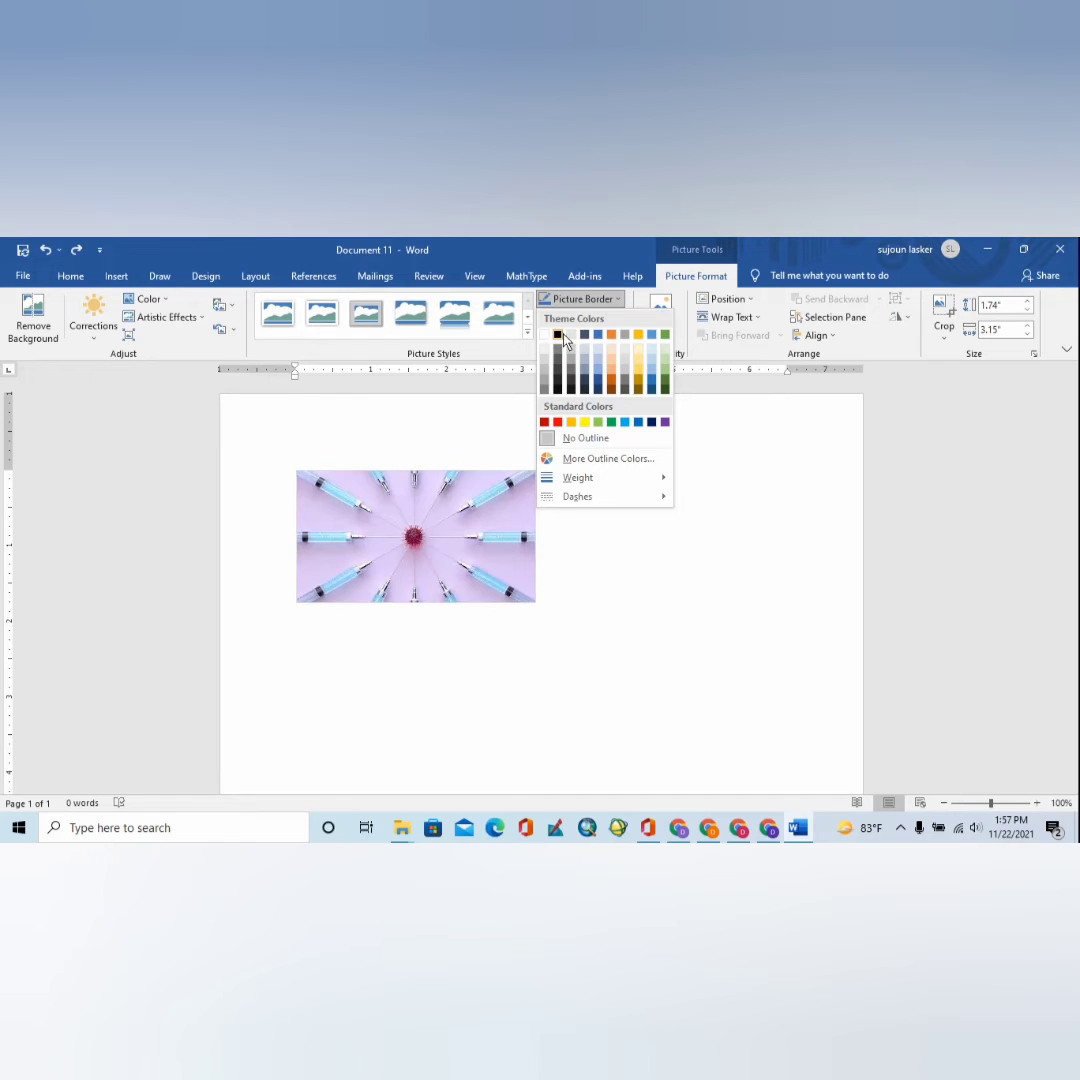
click(558, 422)
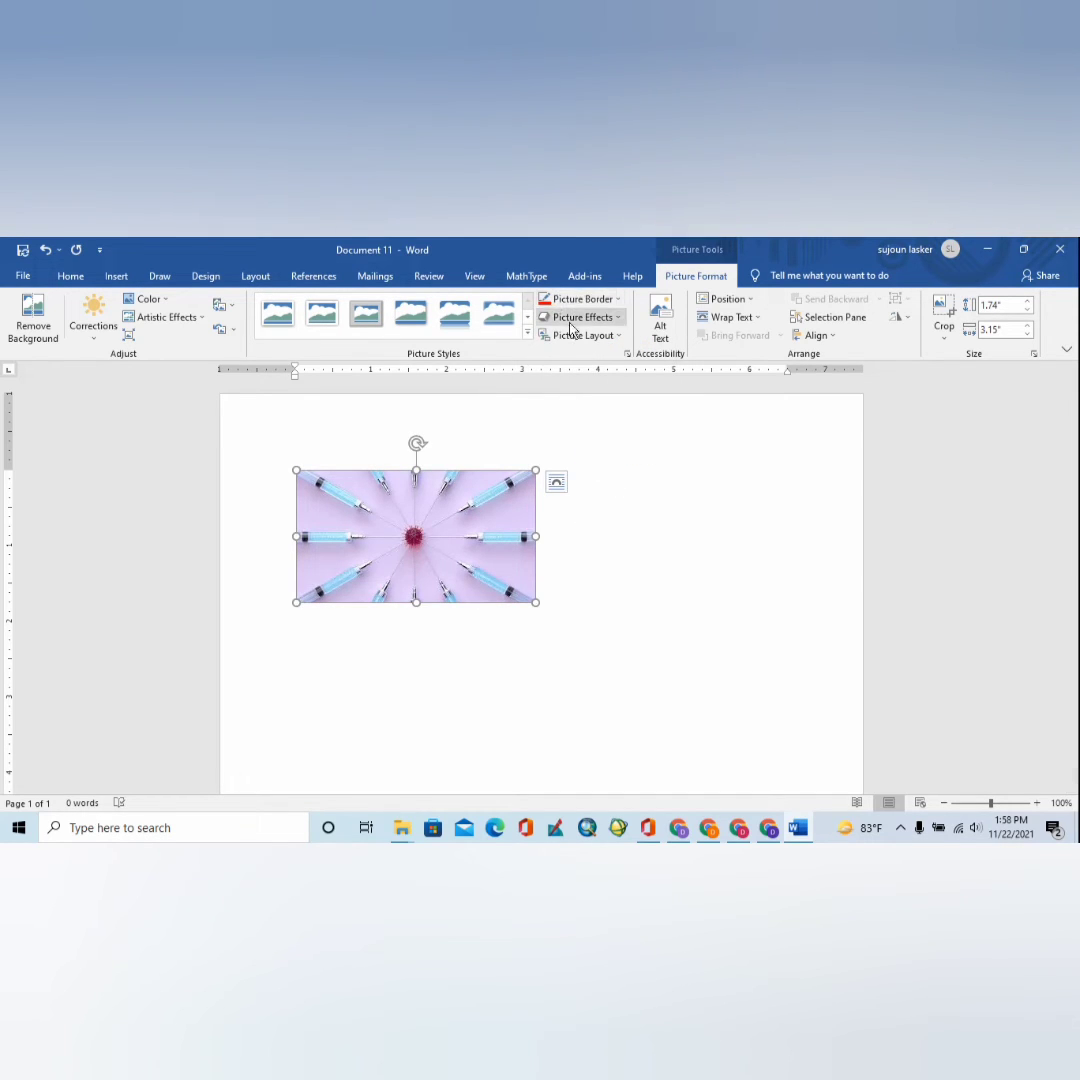
click(612, 320)
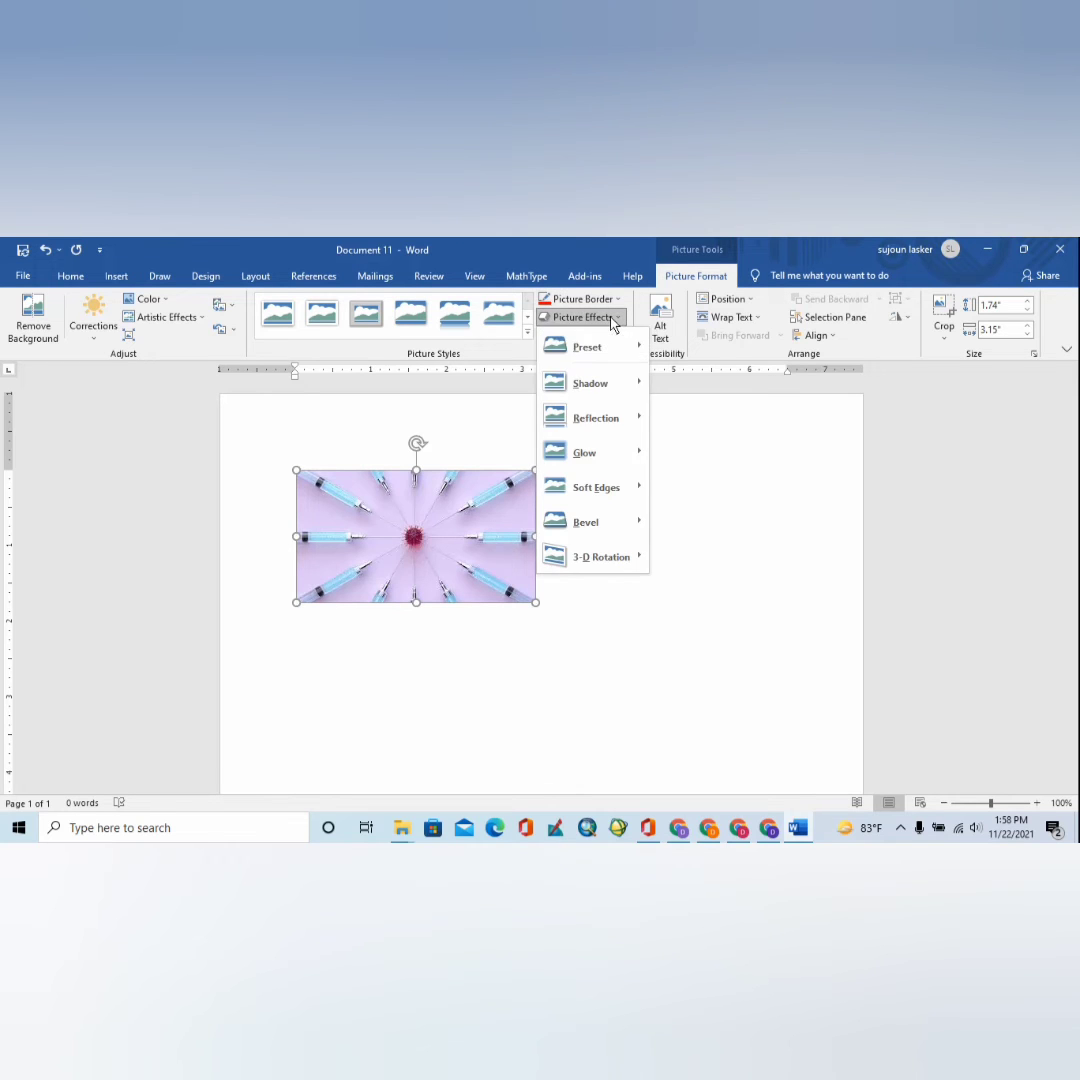
mouse_move(600, 348)
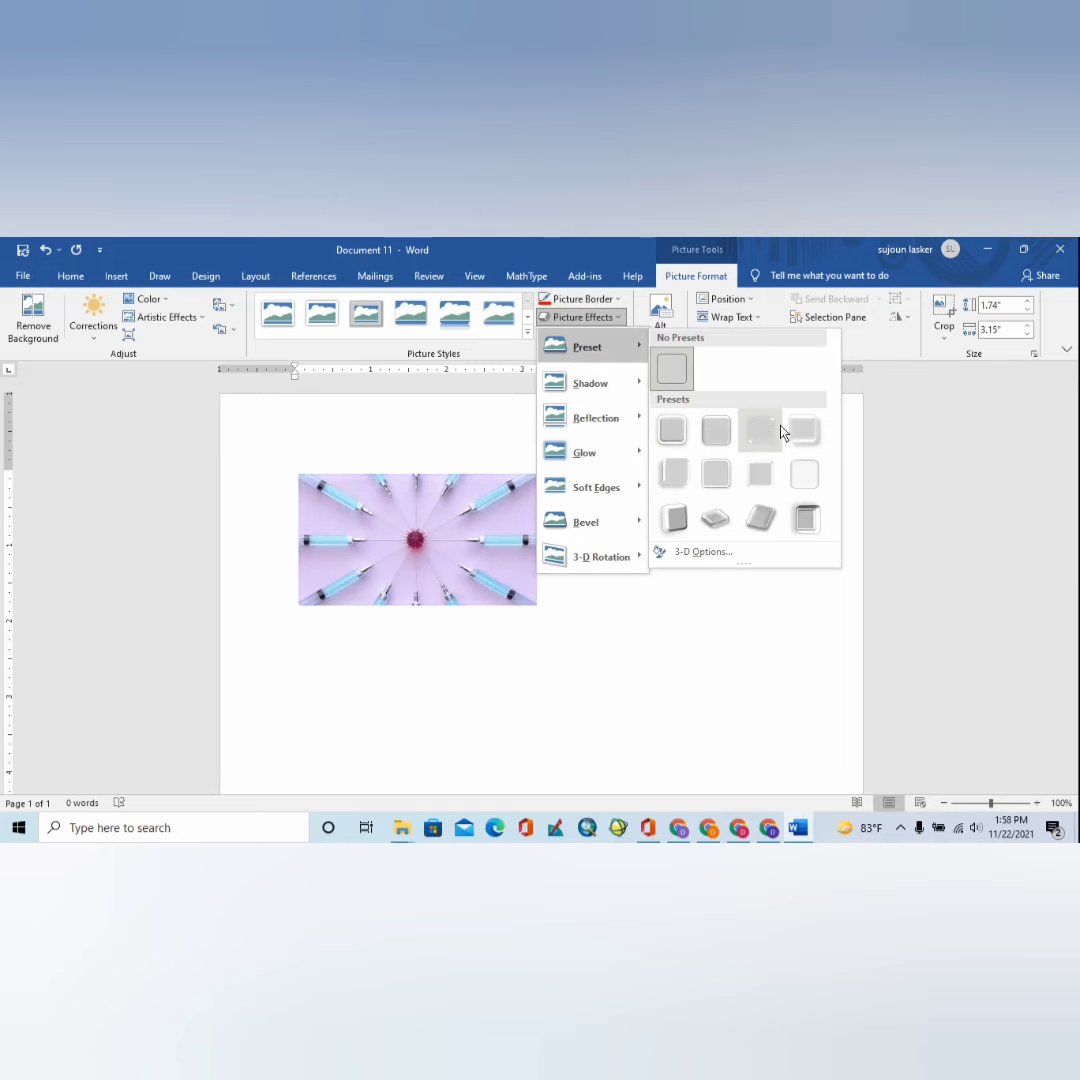
click(717, 433)
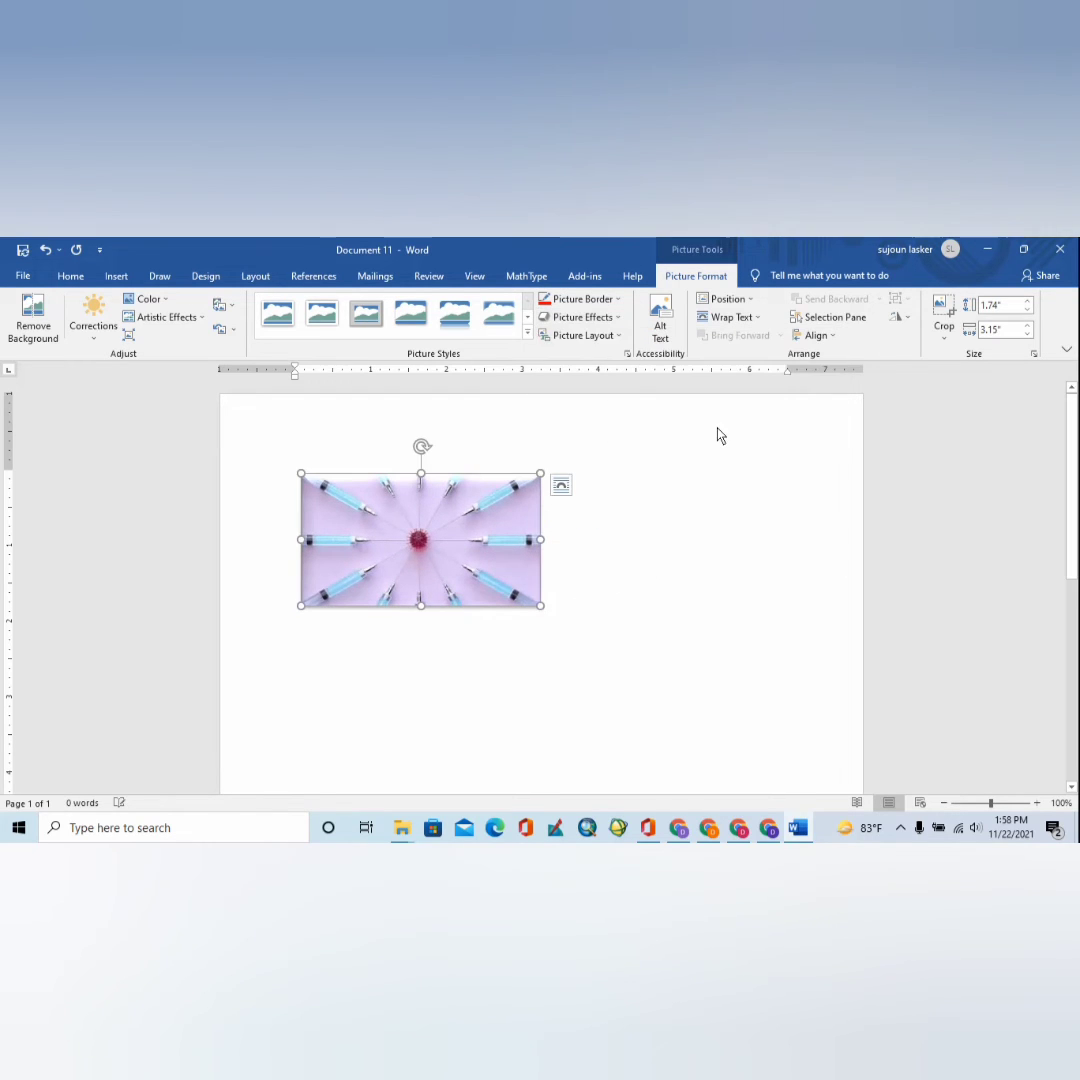
- Apply the first bevel in the second row to the picture, and preview the picture layouts without applying one
click(600, 317)
mouse_move(614, 383)
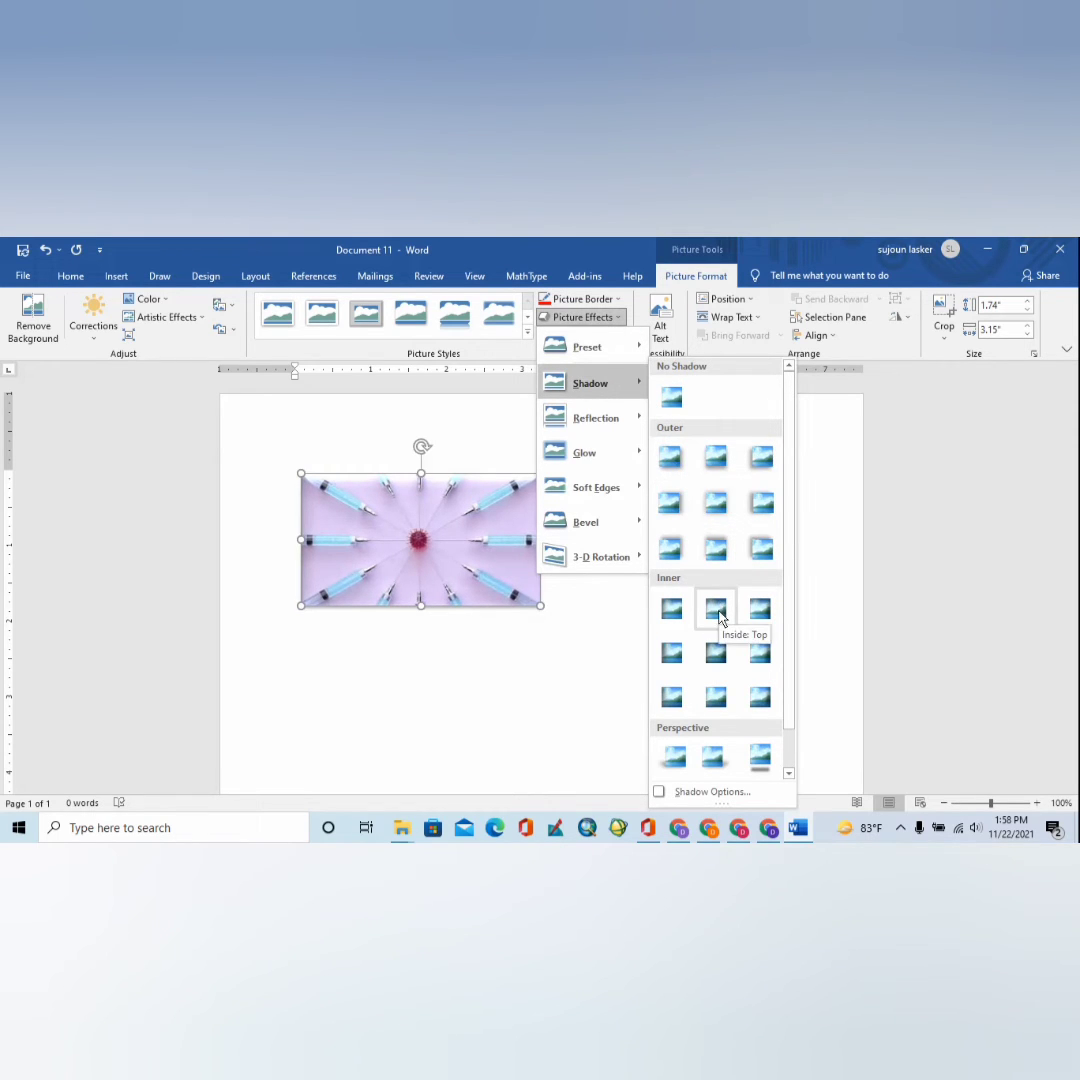
mouse_move(605, 423)
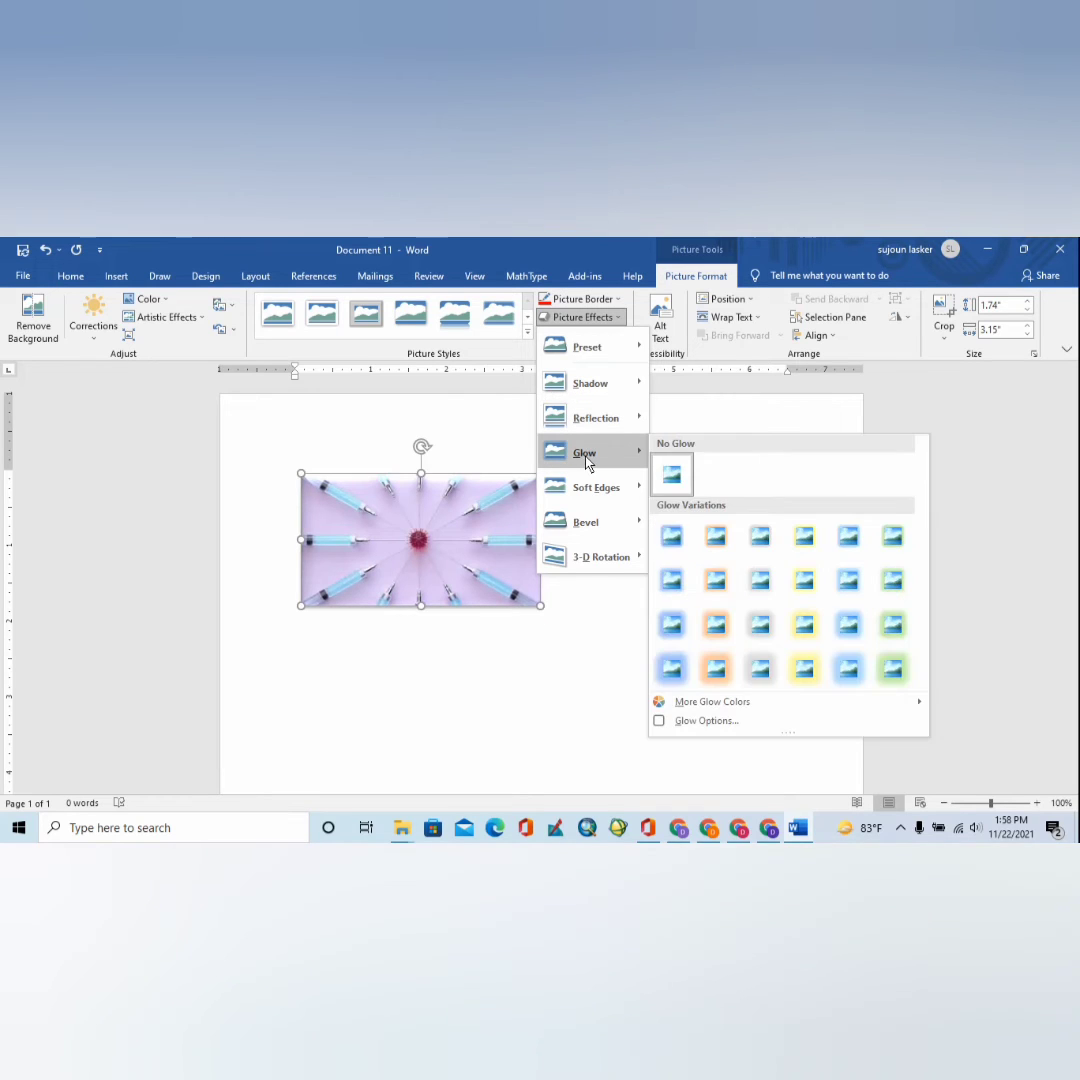
mouse_move(626, 499)
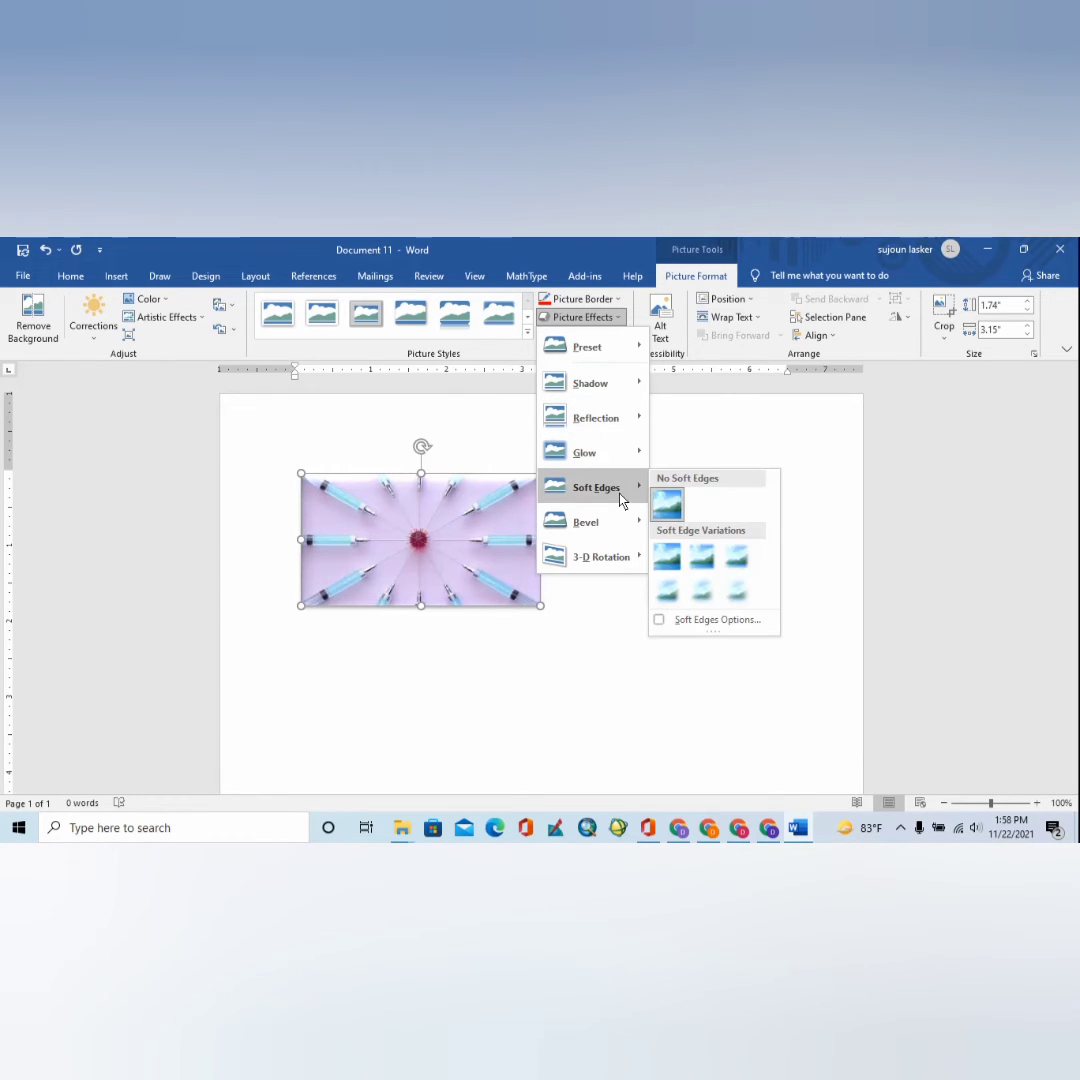
mouse_move(604, 524)
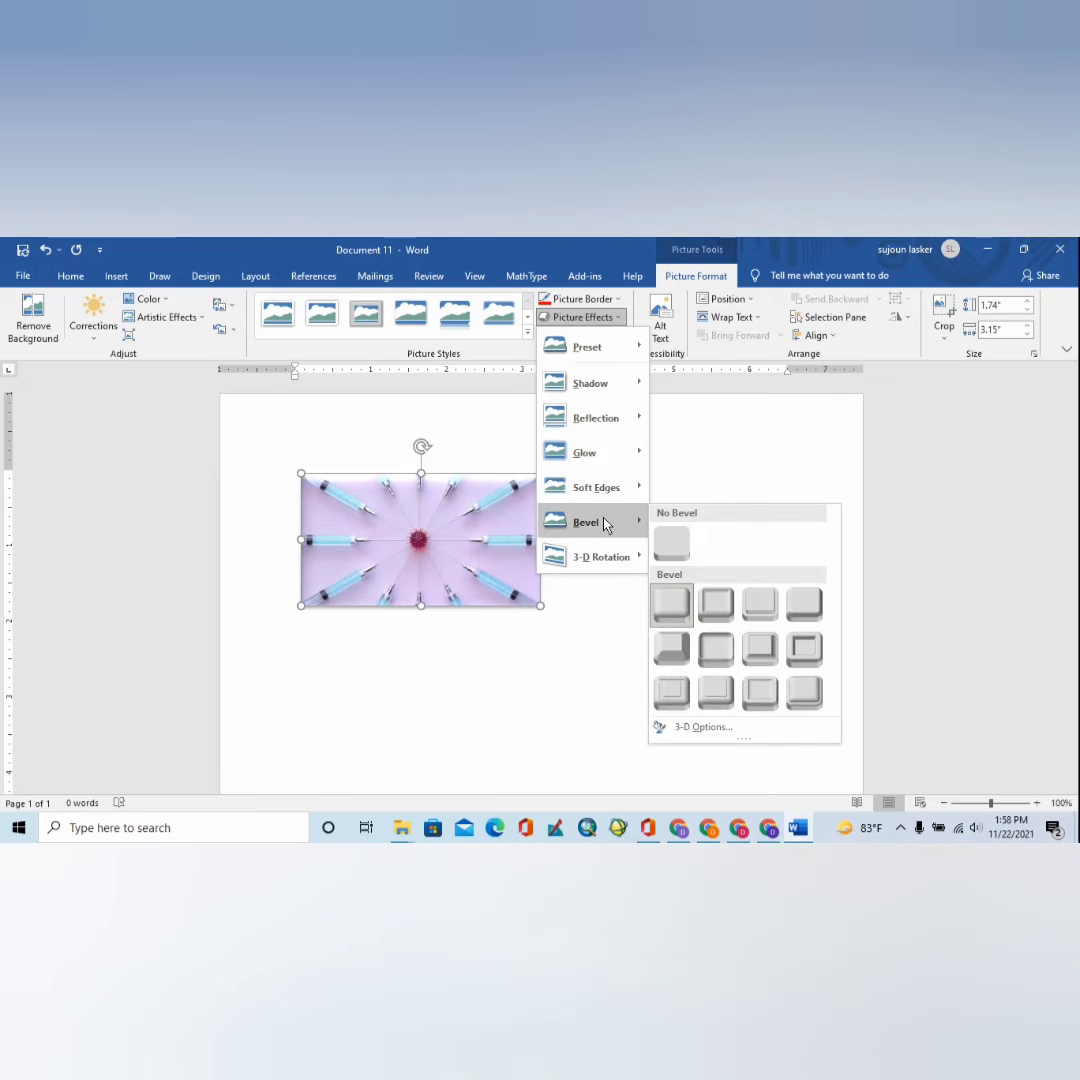
mouse_move(615, 568)
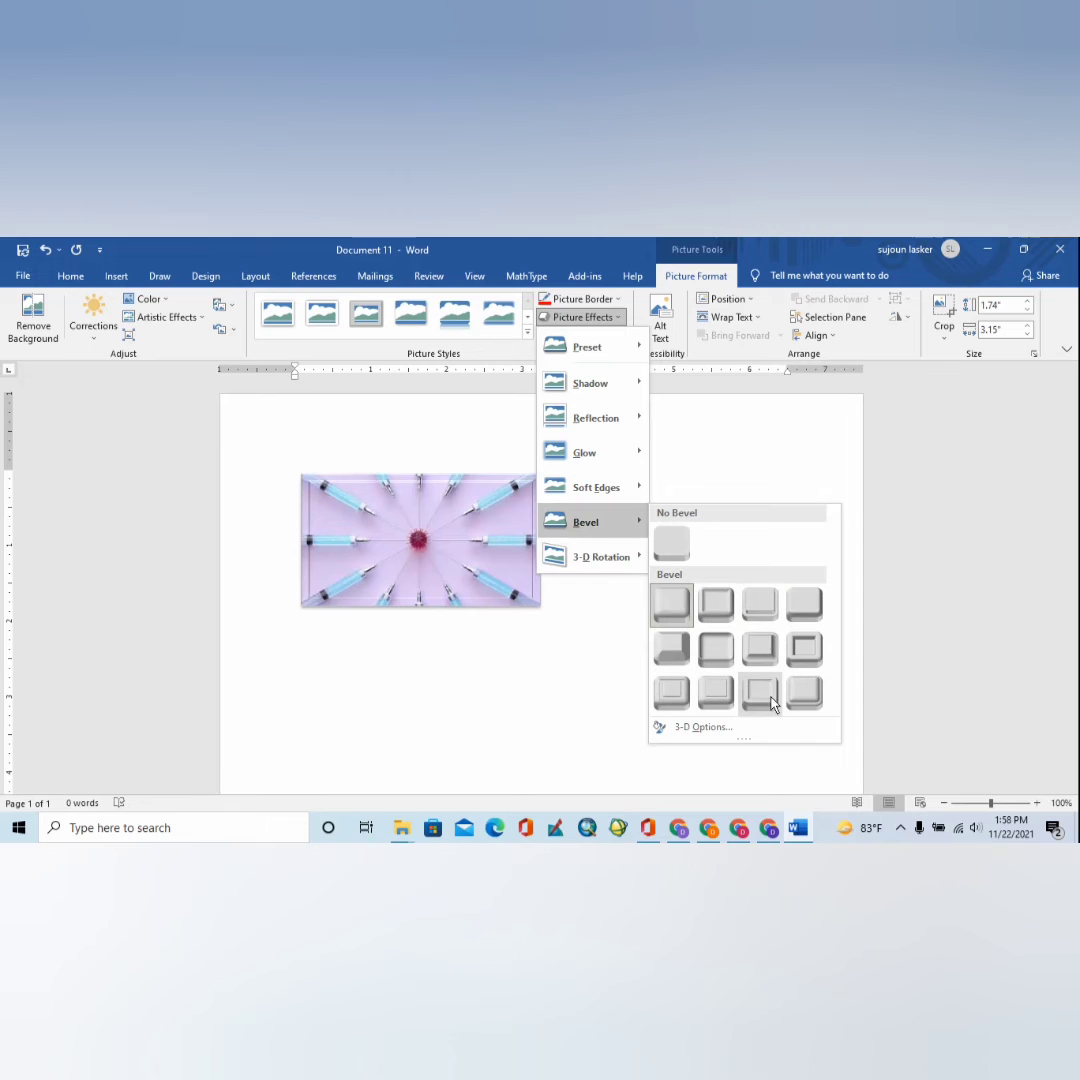
click(677, 650)
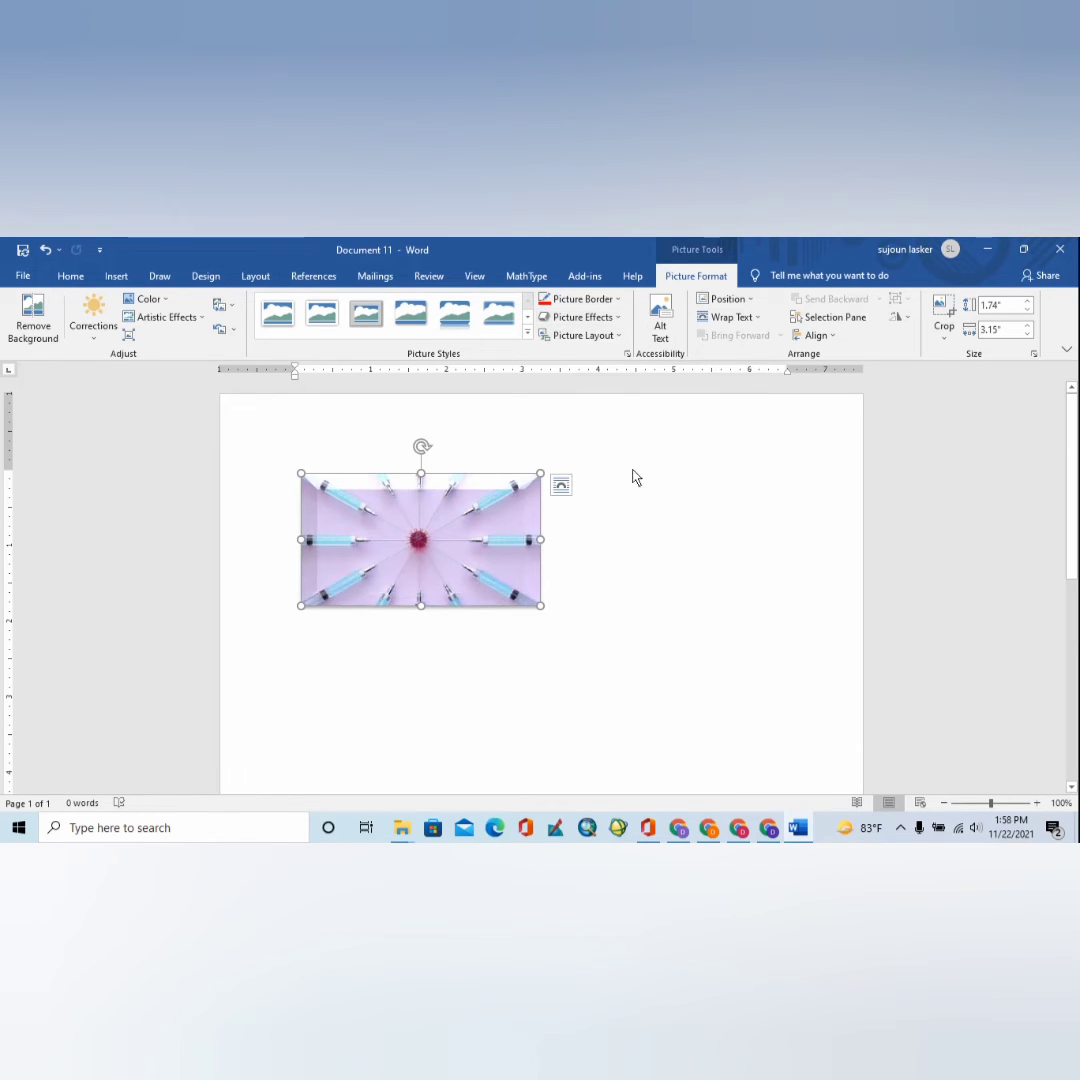
click(614, 336)
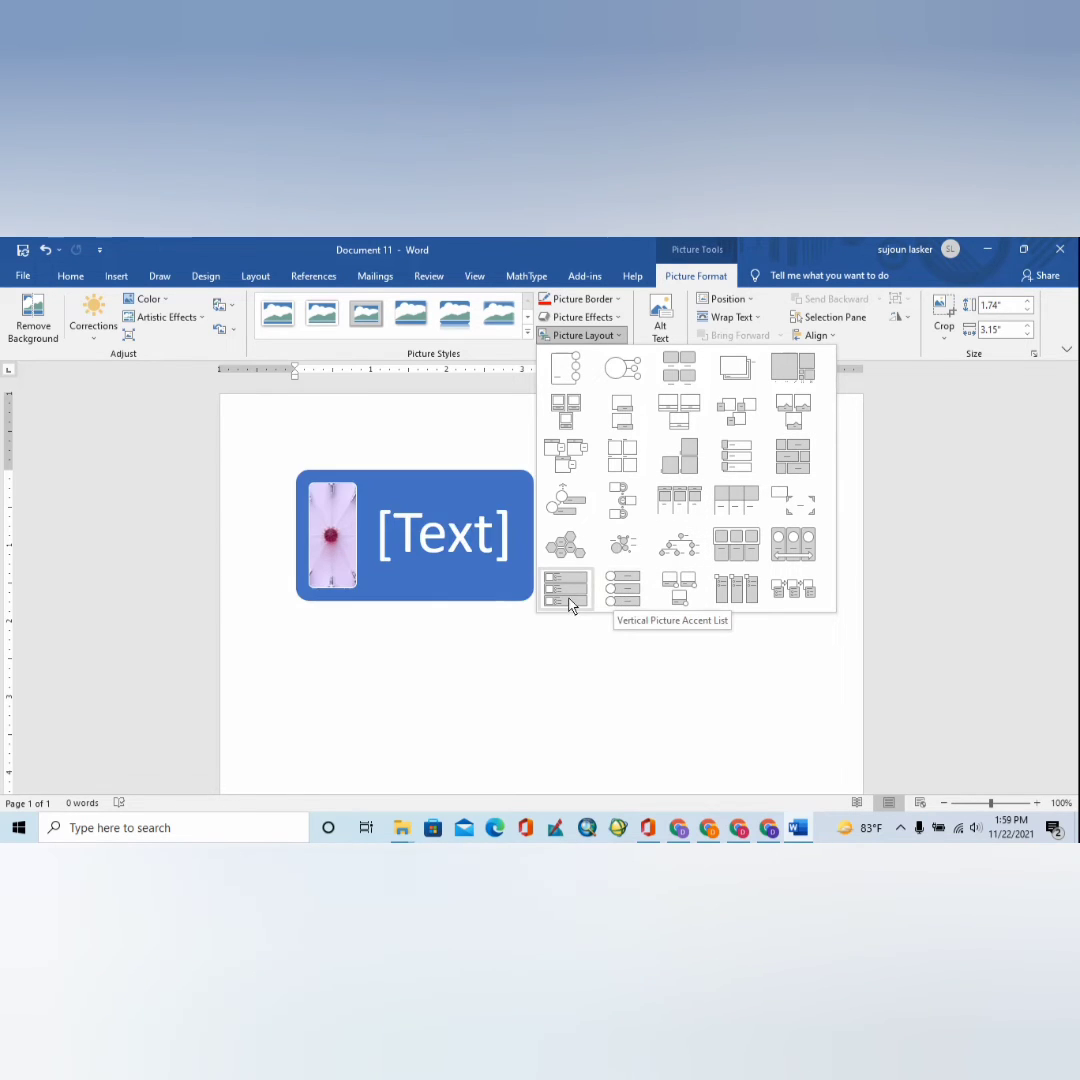
click(486, 405)
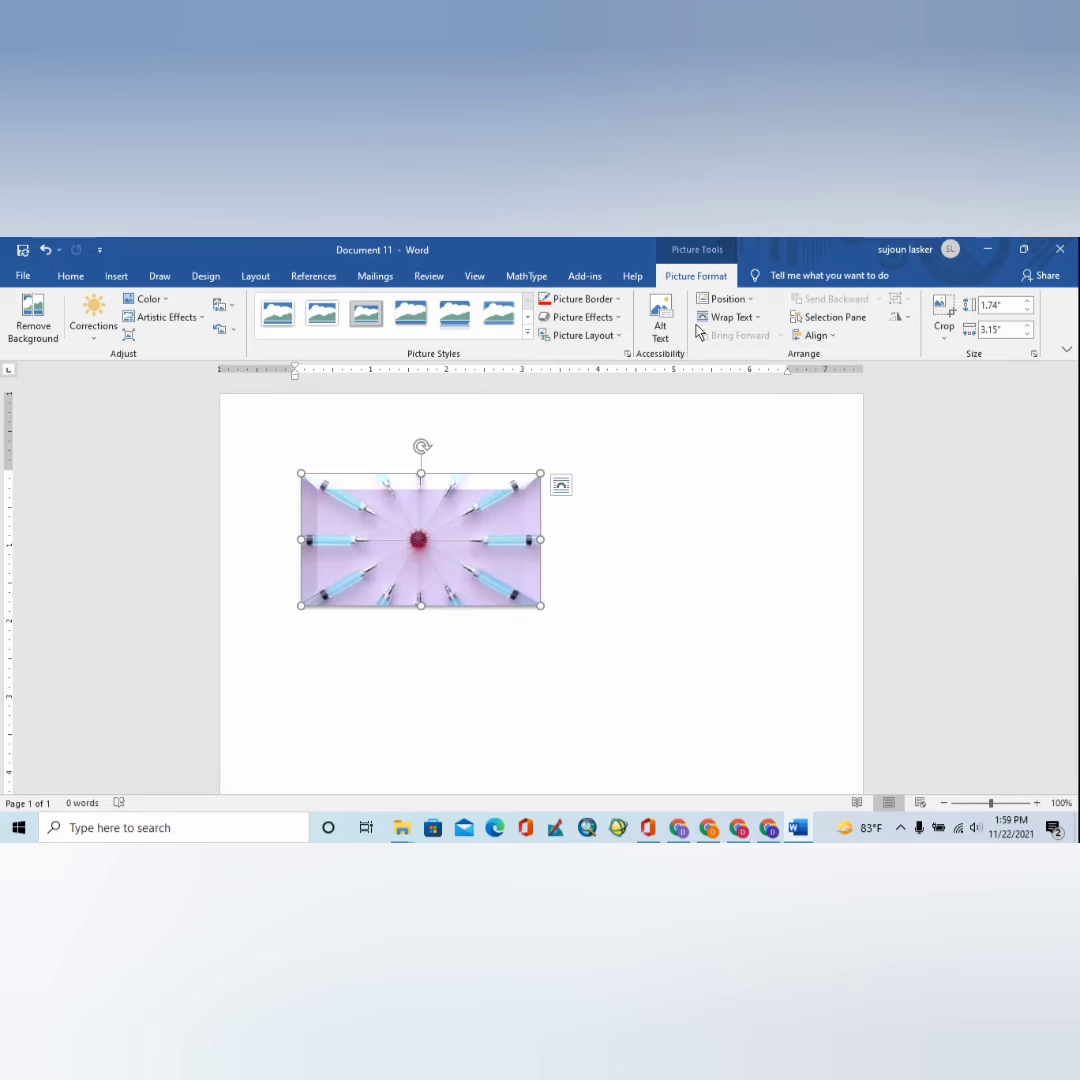
- Set the picture's alt text to "covid vaccine", try marking it as decorative and unmark it again
click(666, 326)
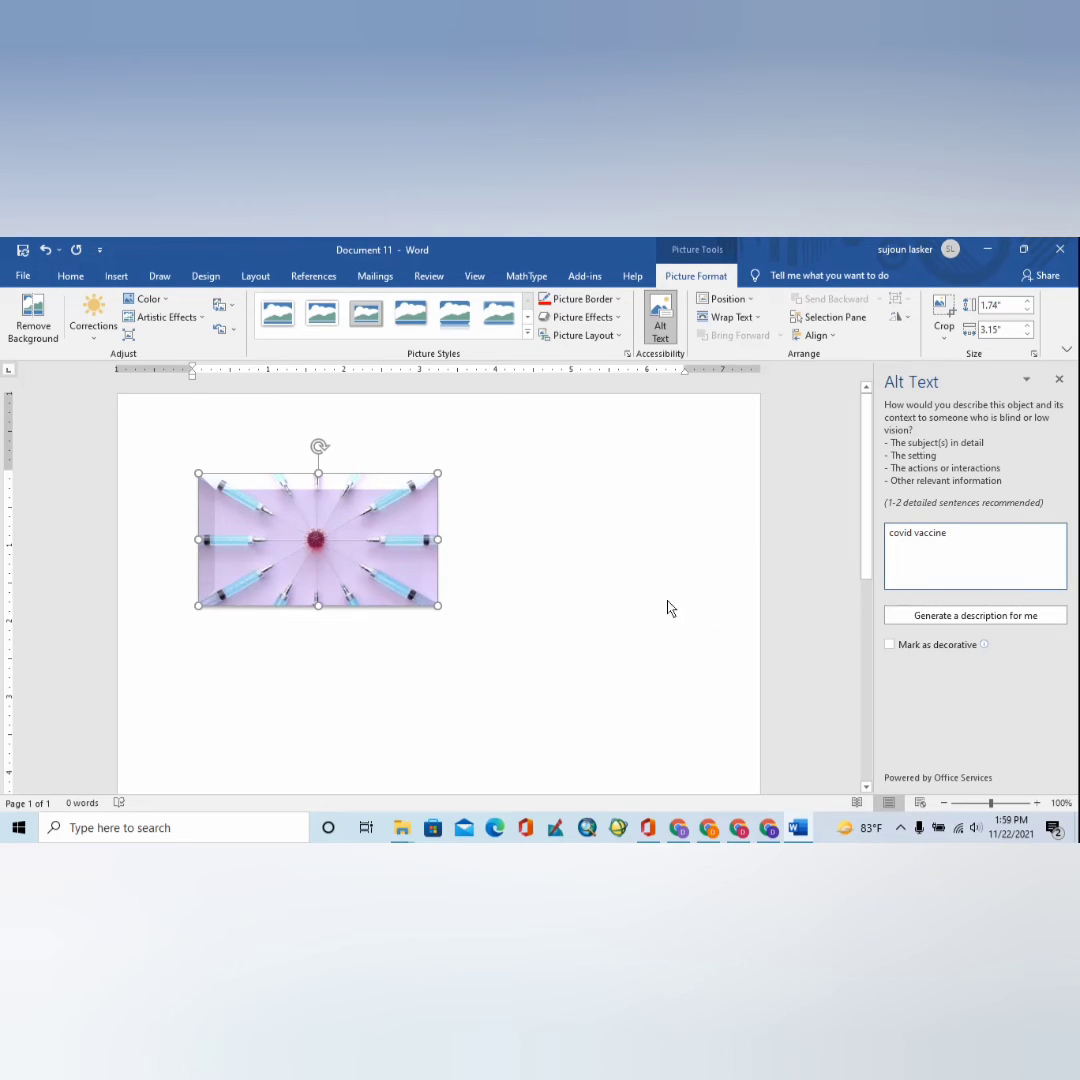
click(890, 645)
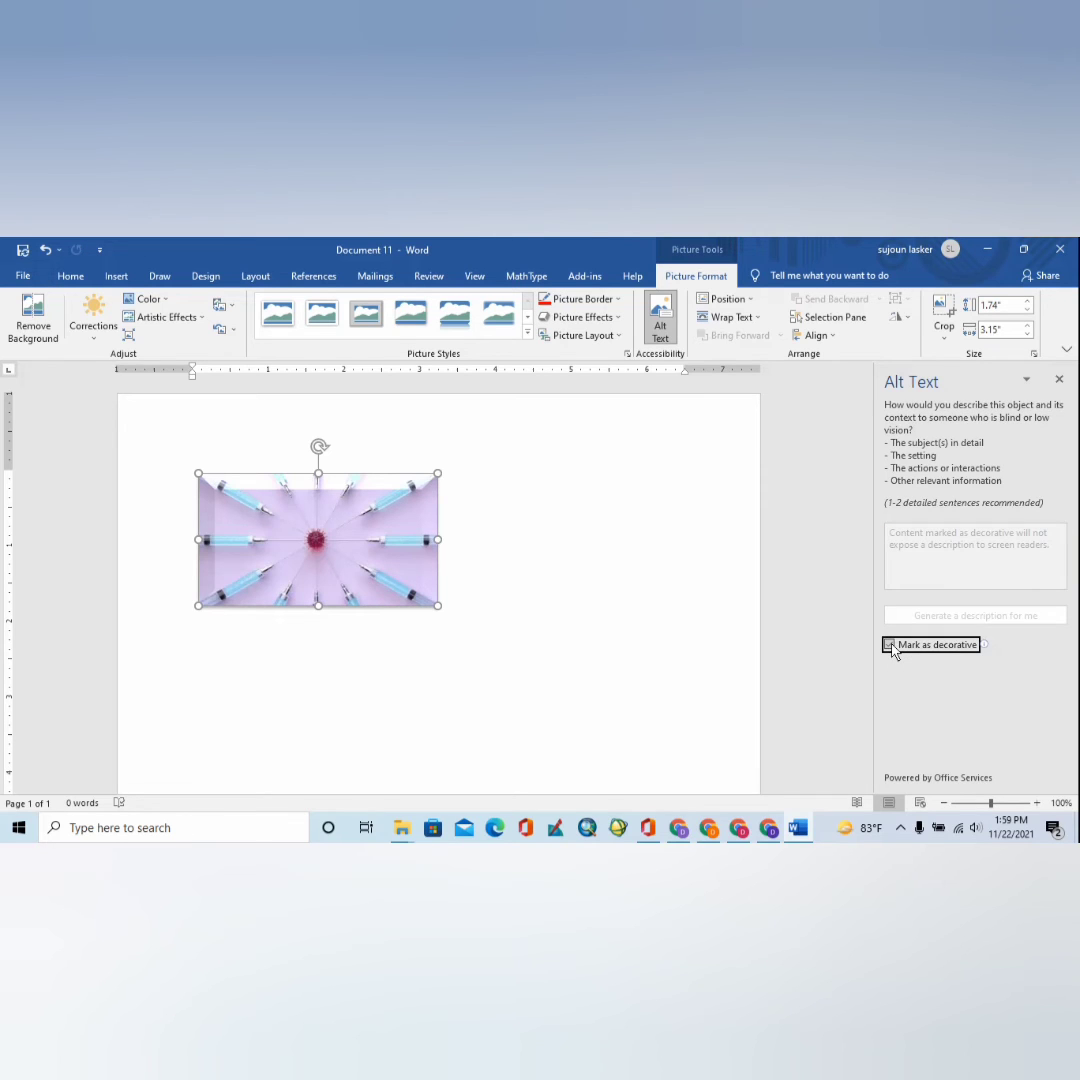
scroll(672, 647, down, 5)
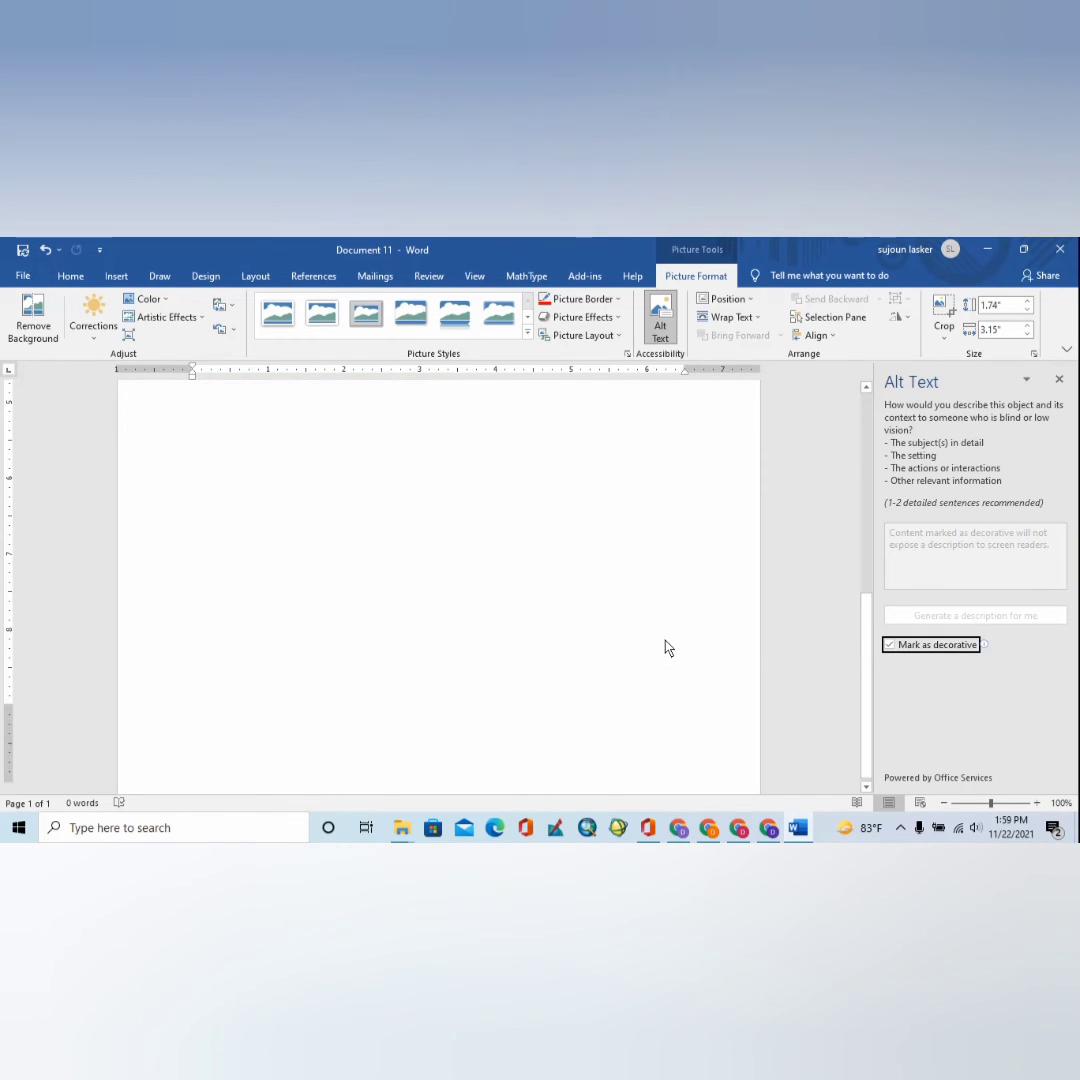
scroll(668, 647, up, 5)
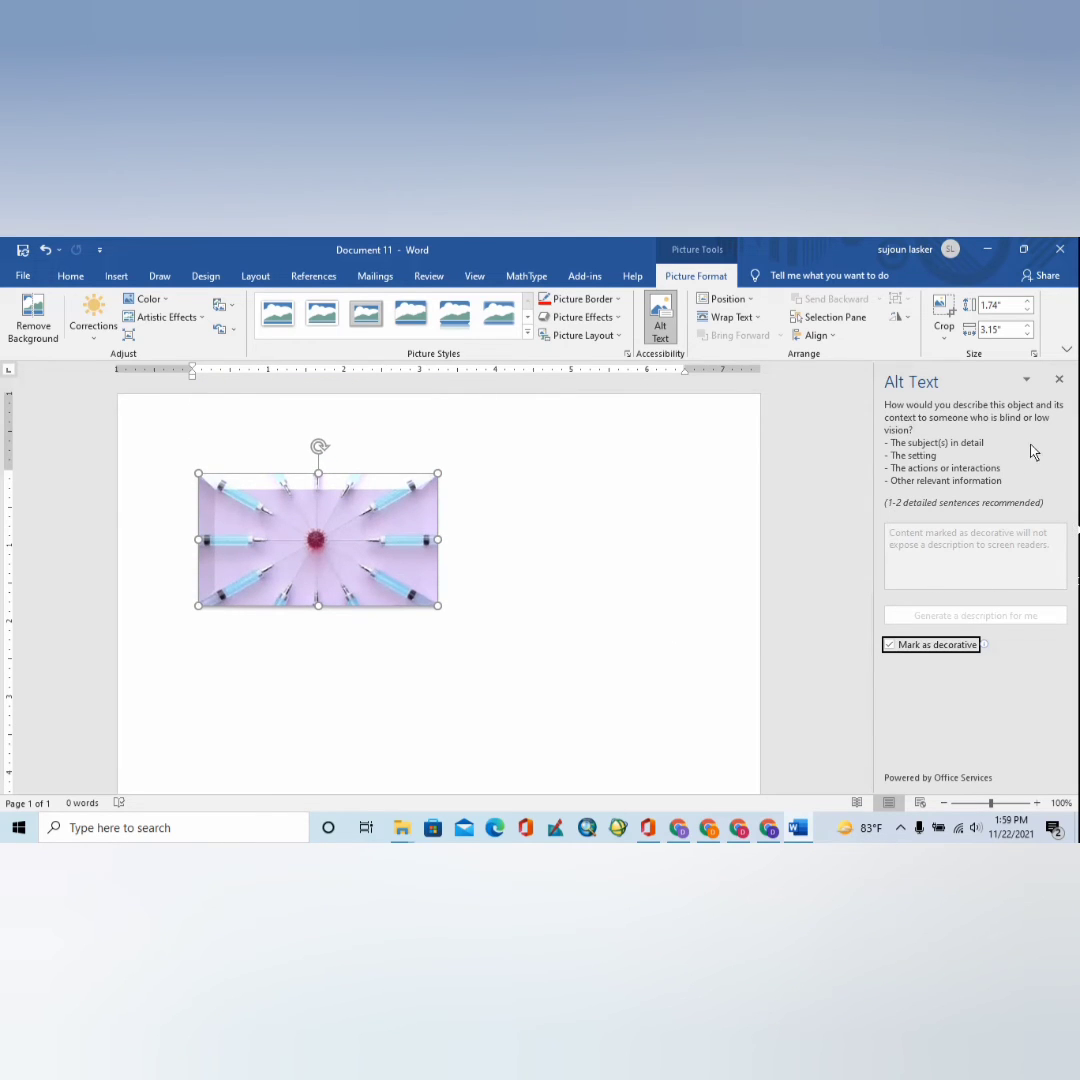
click(895, 644)
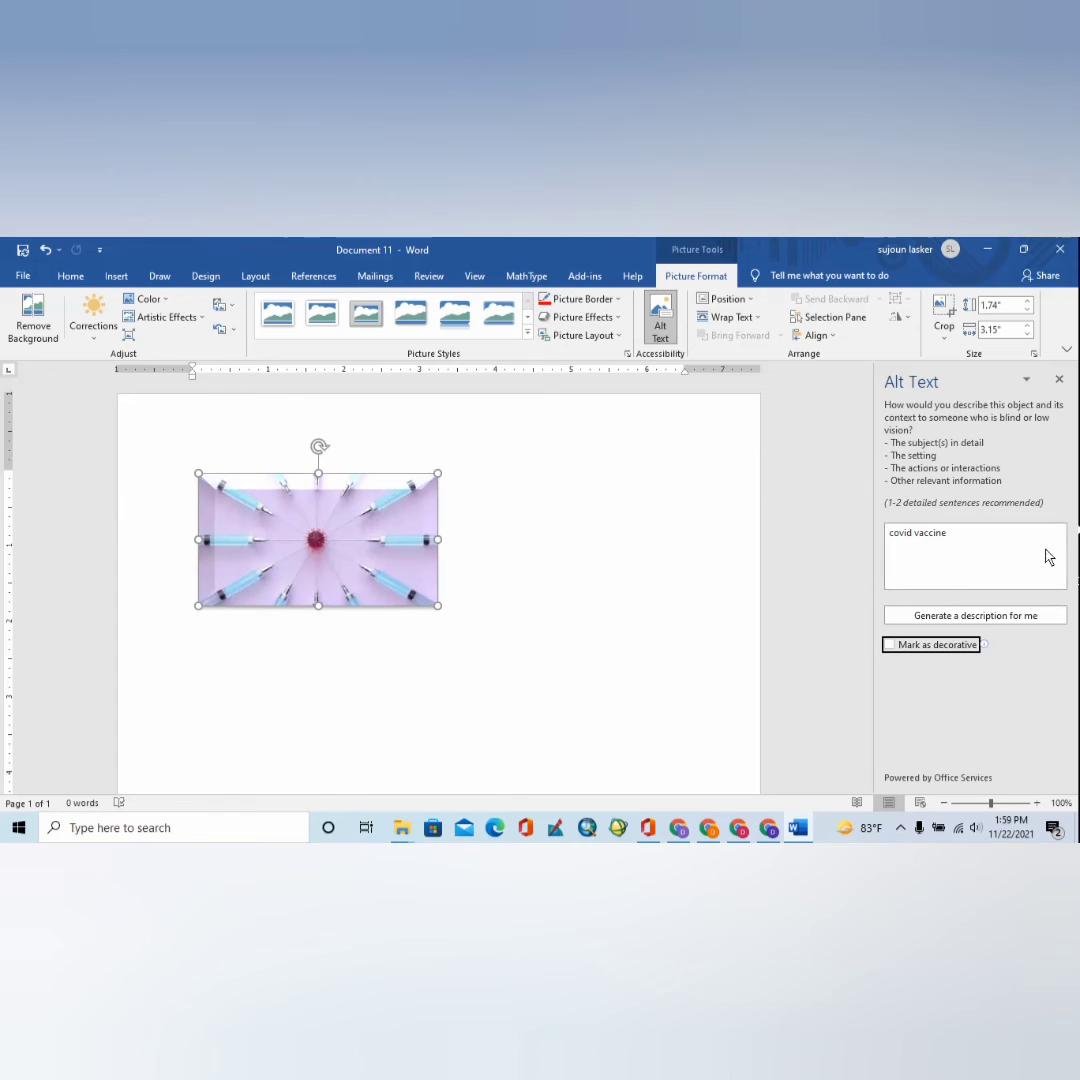
click(1059, 379)
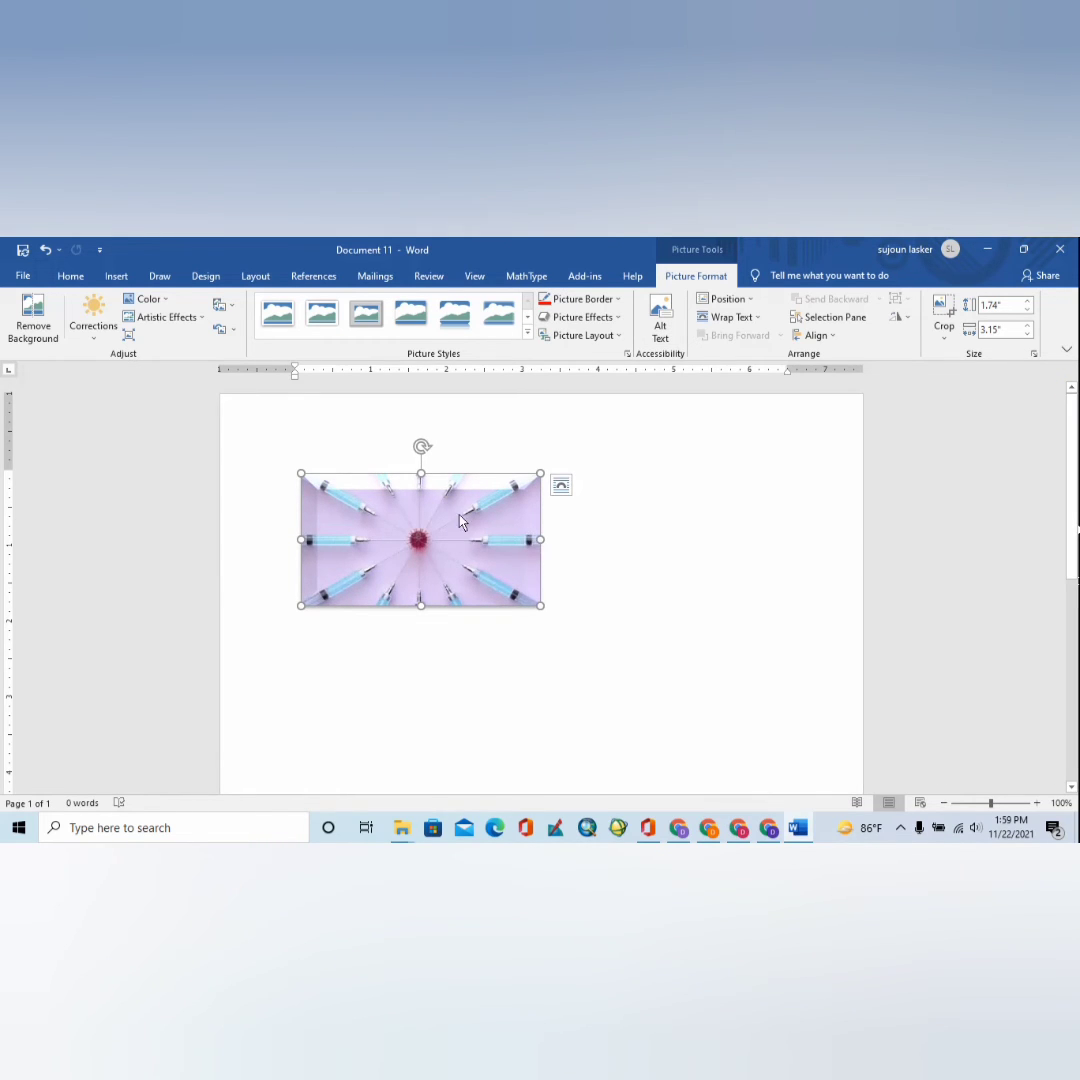
- Set the picture's position to in line with text
click(742, 300)
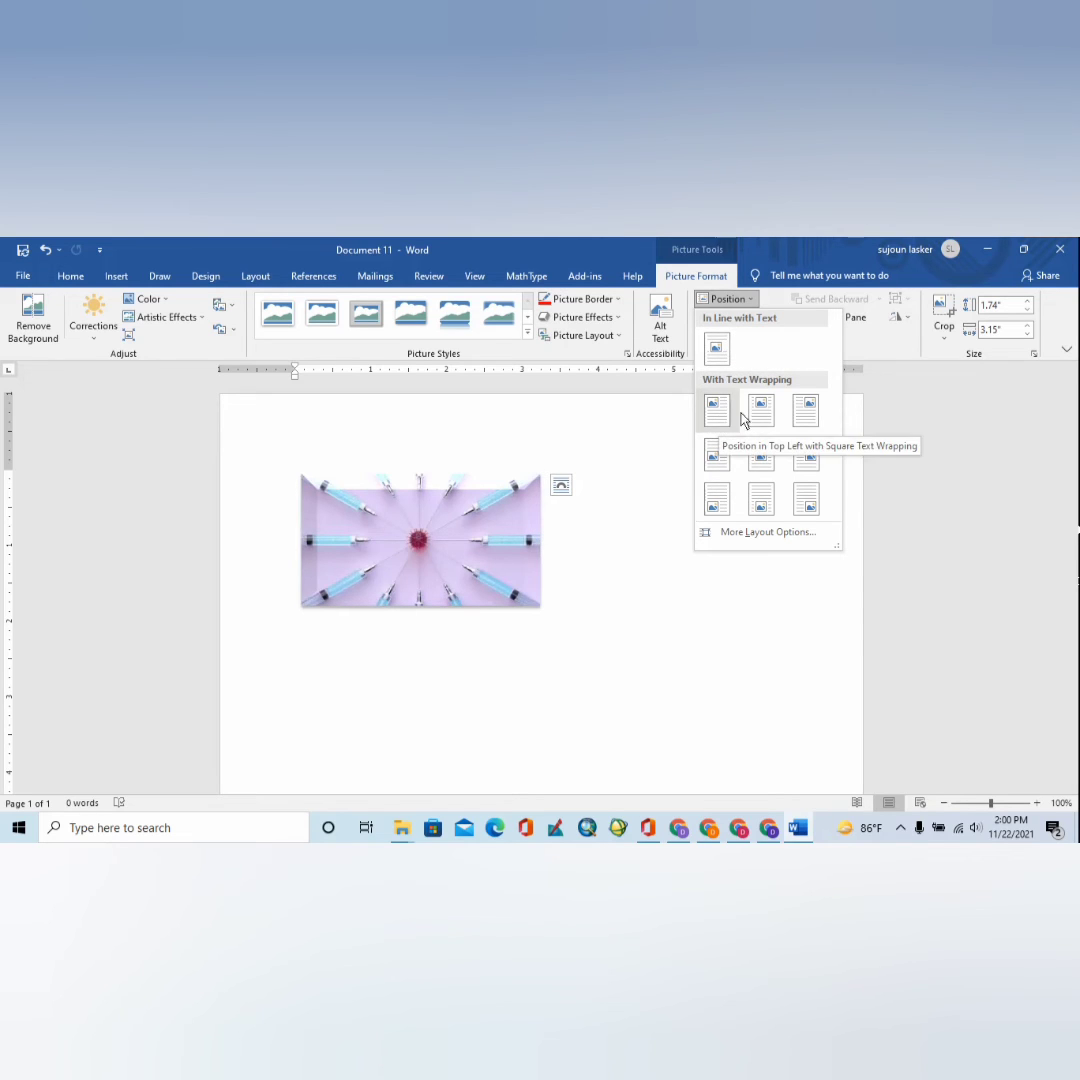
click(716, 349)
click(752, 300)
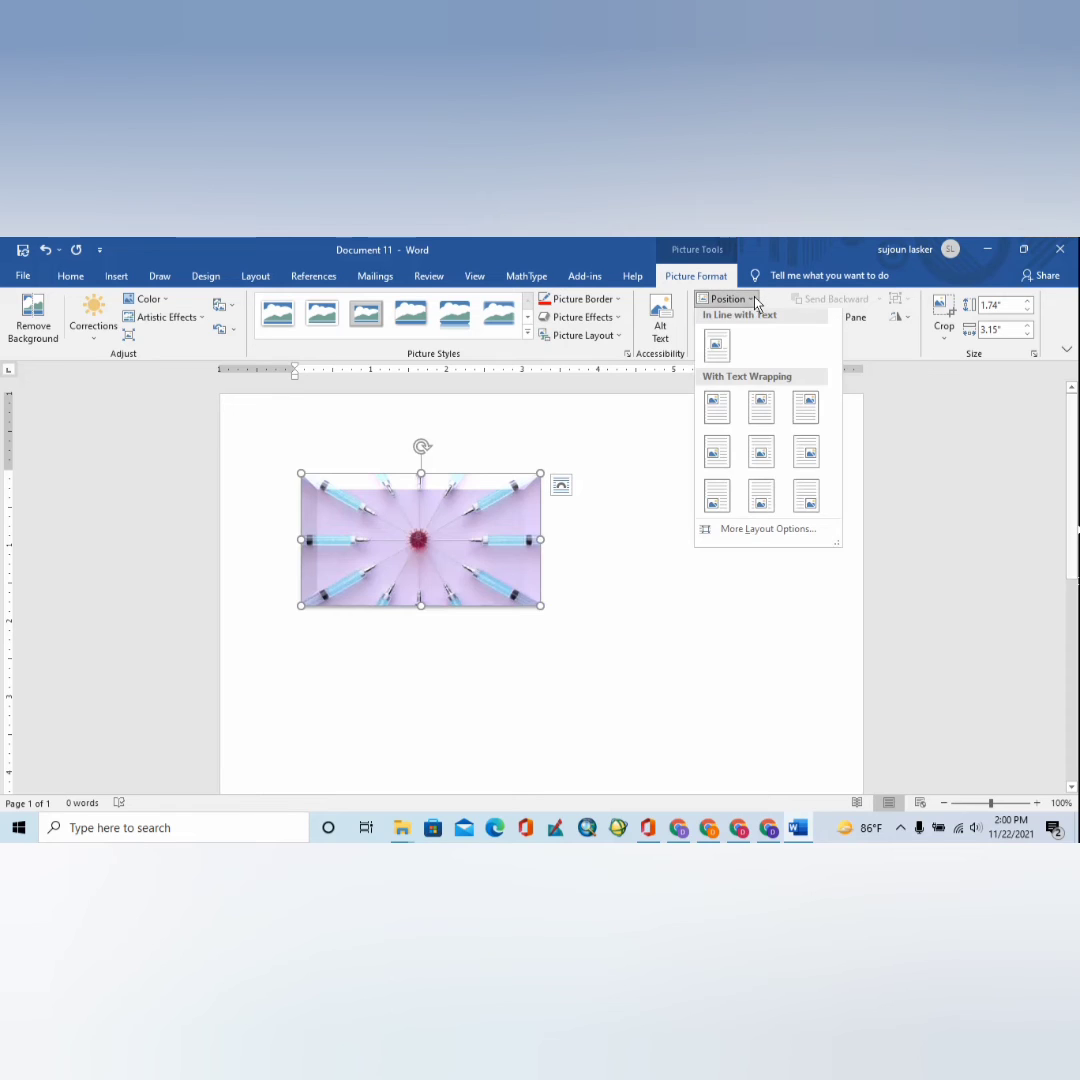
click(716, 349)
- Try the top left, top center and top right page positions with square text wrapping on the picture
click(720, 299)
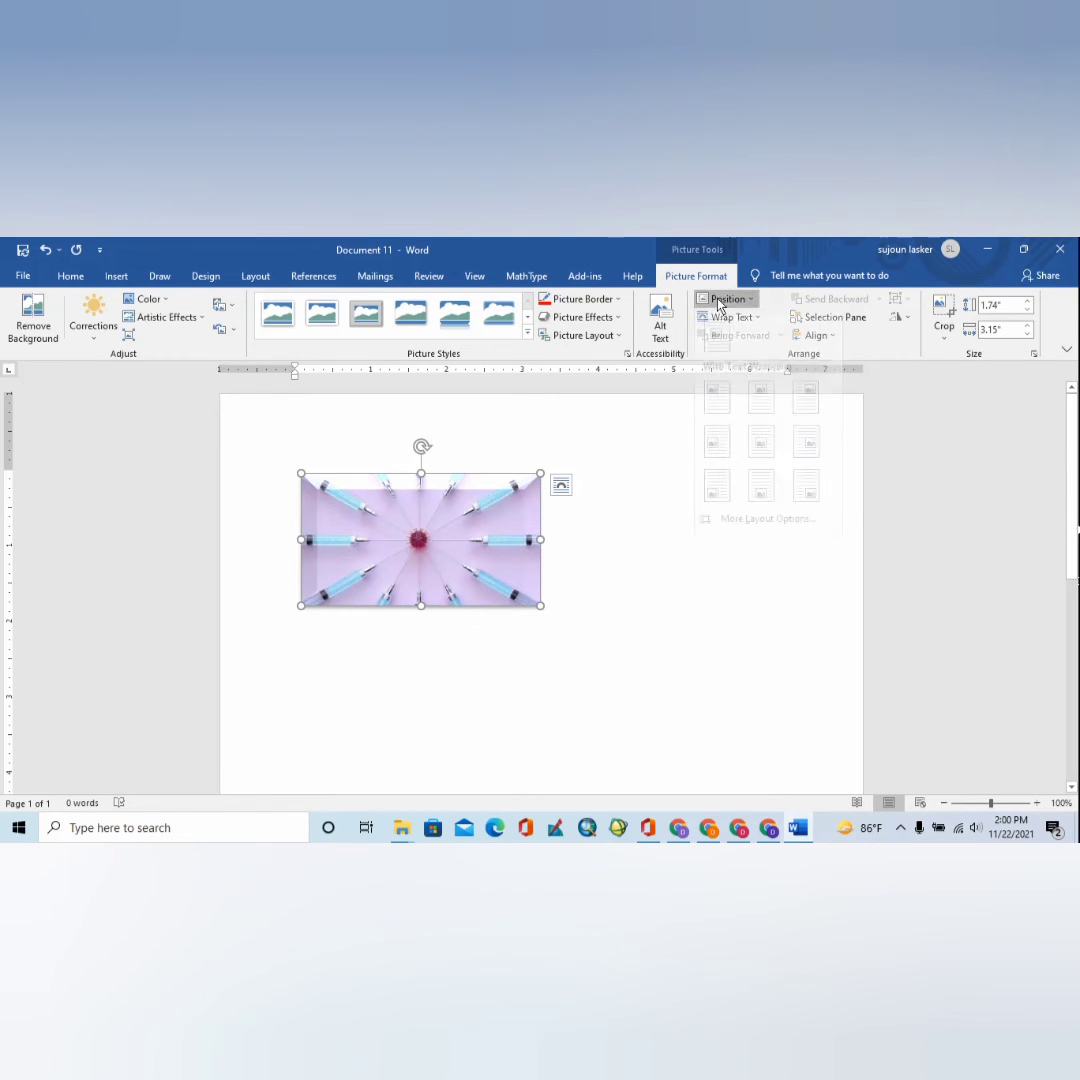
click(716, 412)
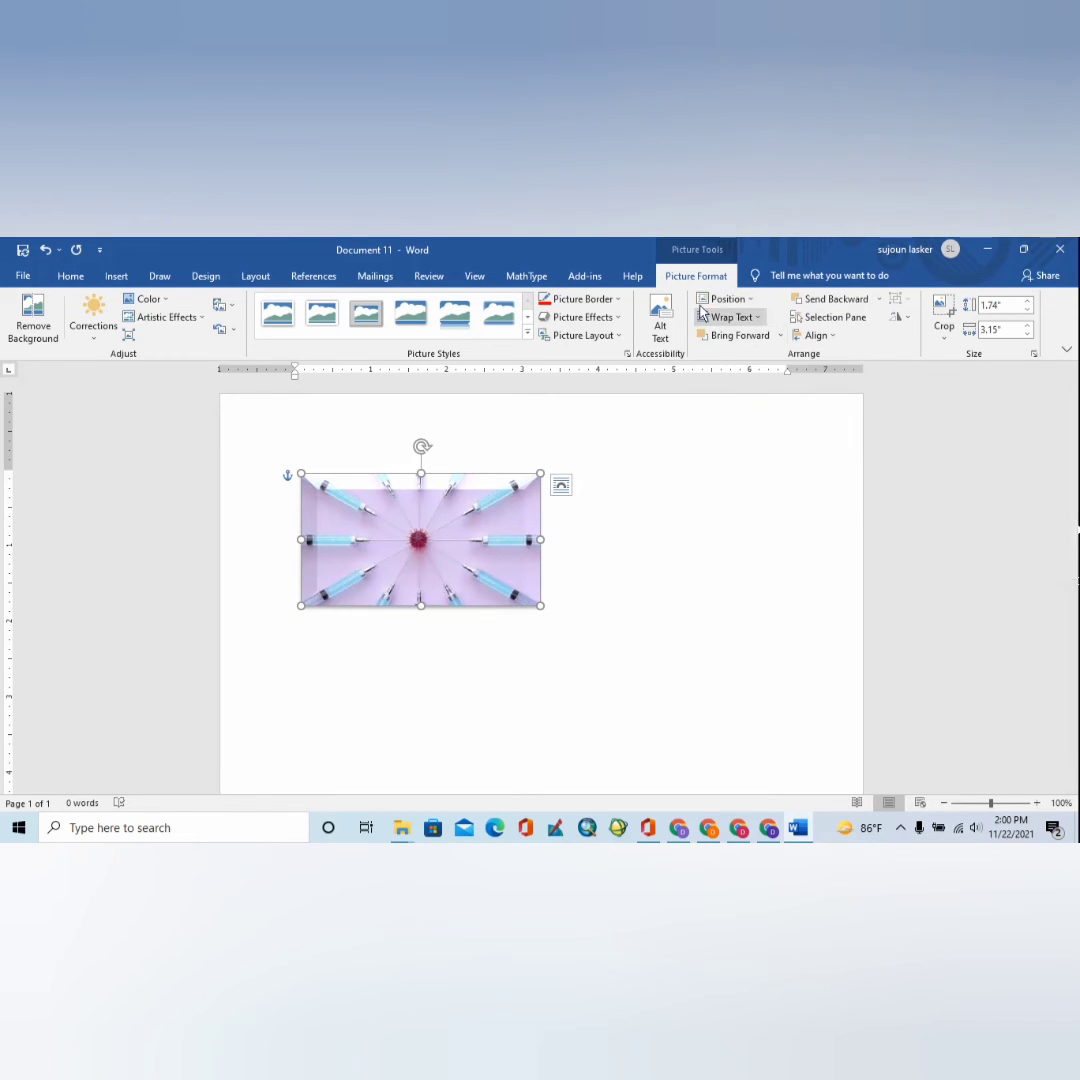
click(716, 302)
click(761, 414)
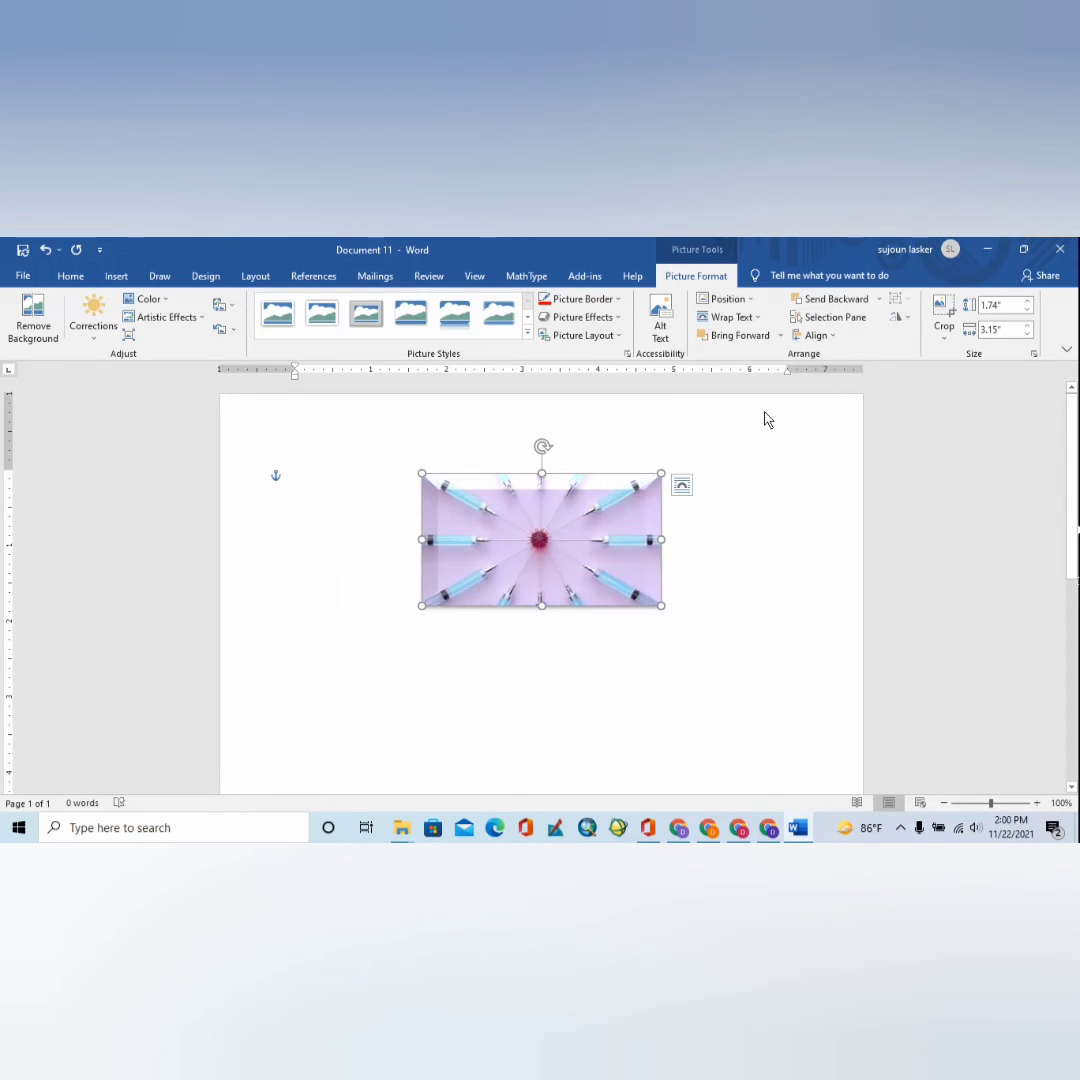
click(730, 299)
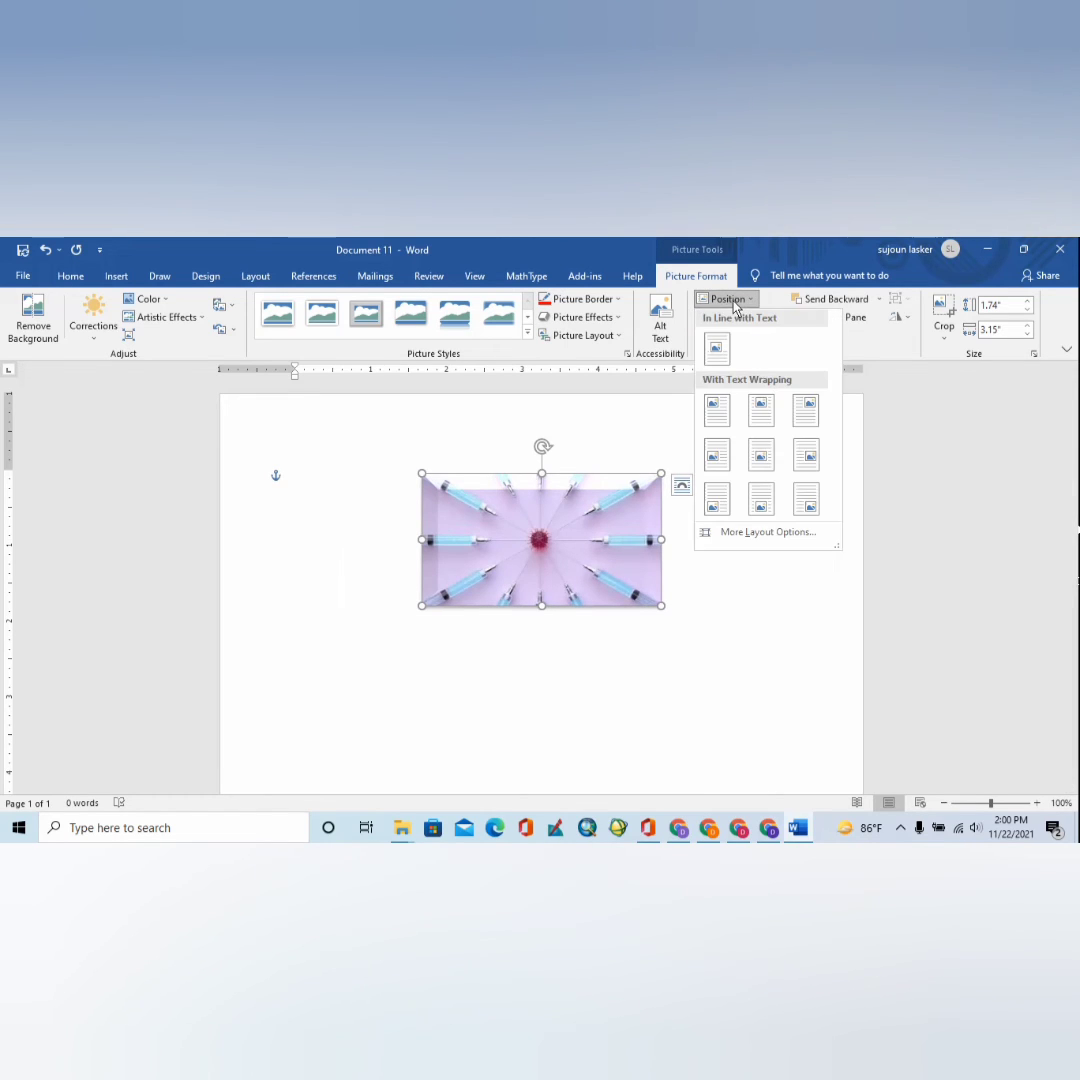
click(801, 416)
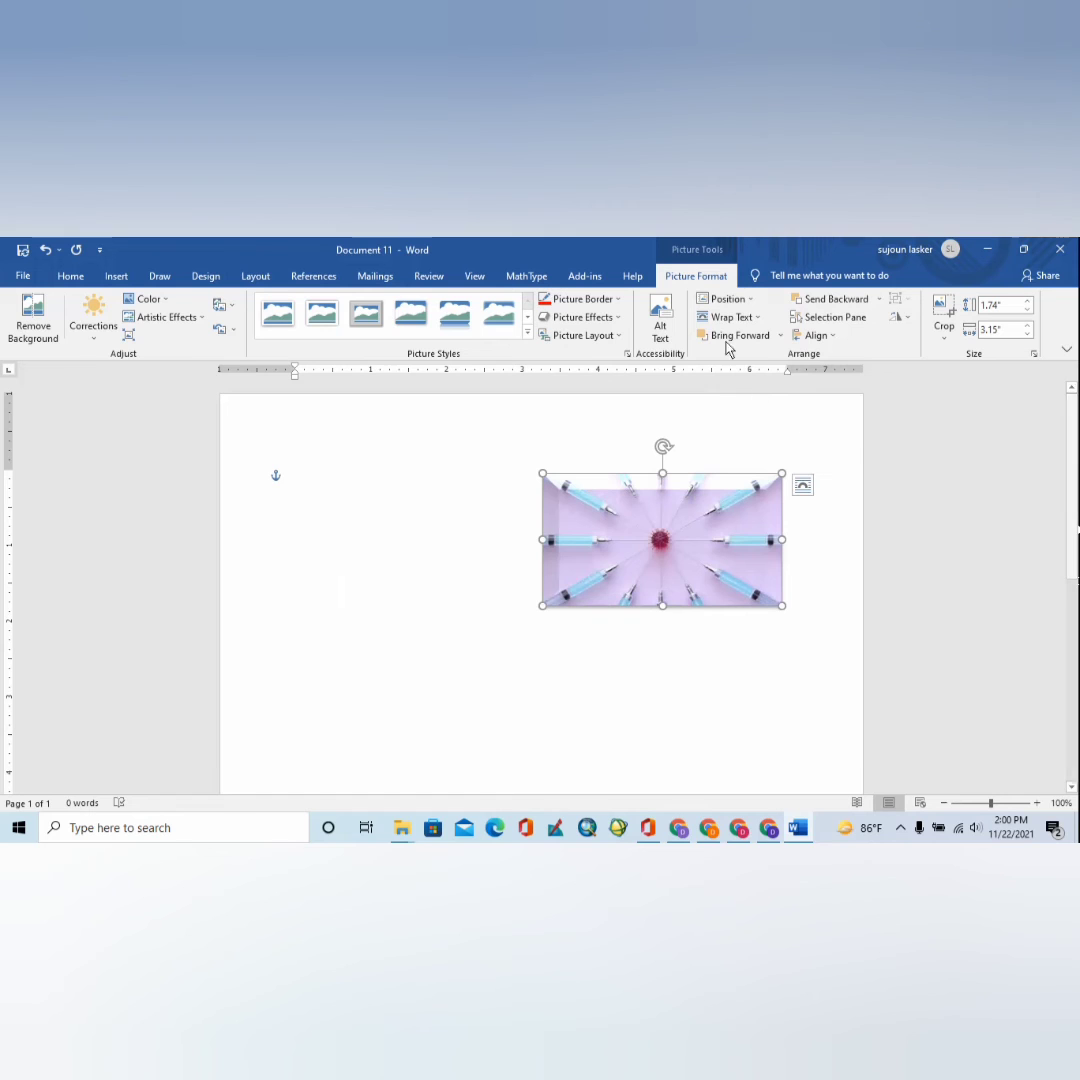
- Try the middle left, middle center and middle right page positions with text wrapping on the picture
click(727, 299)
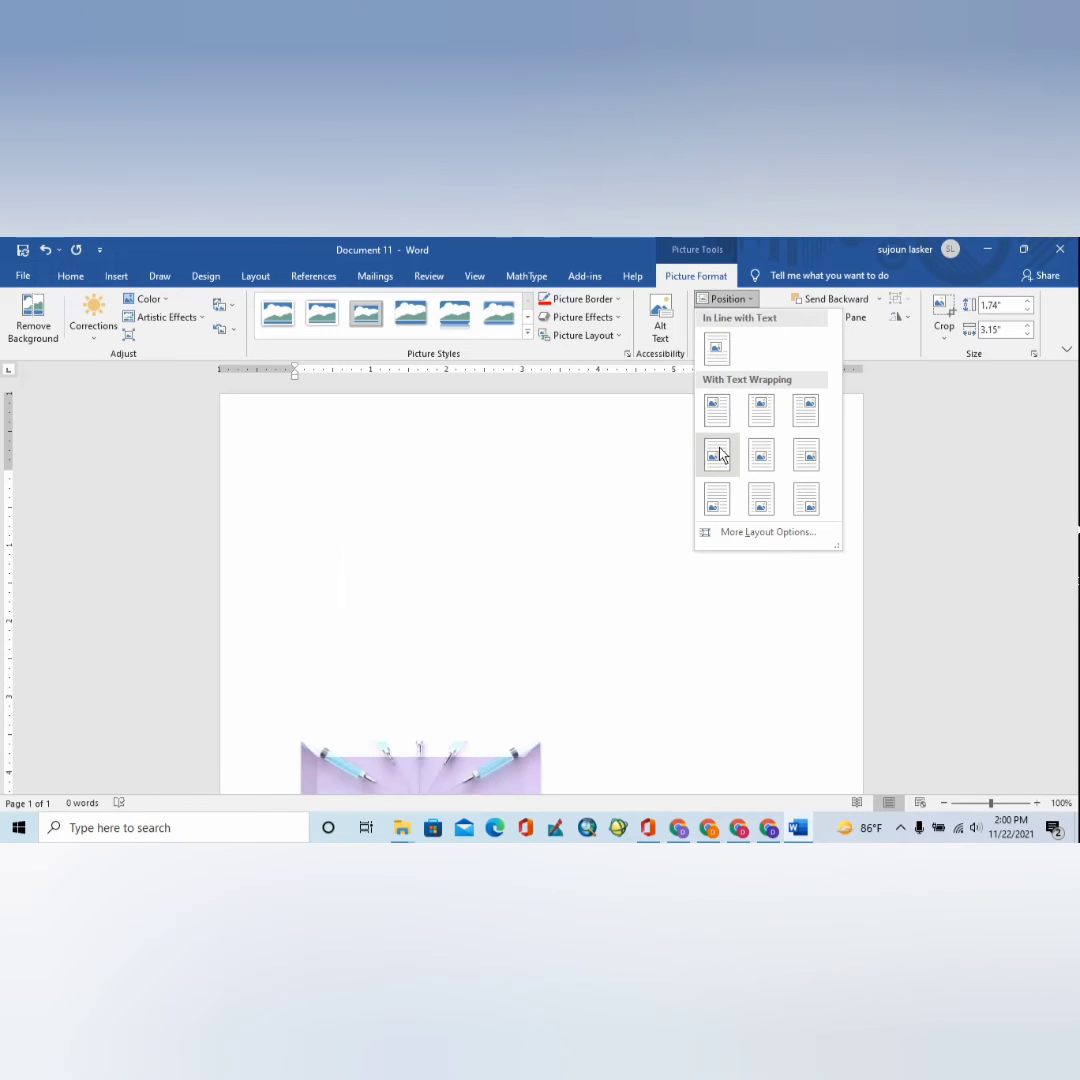
click(718, 455)
scroll(694, 550, down, 6)
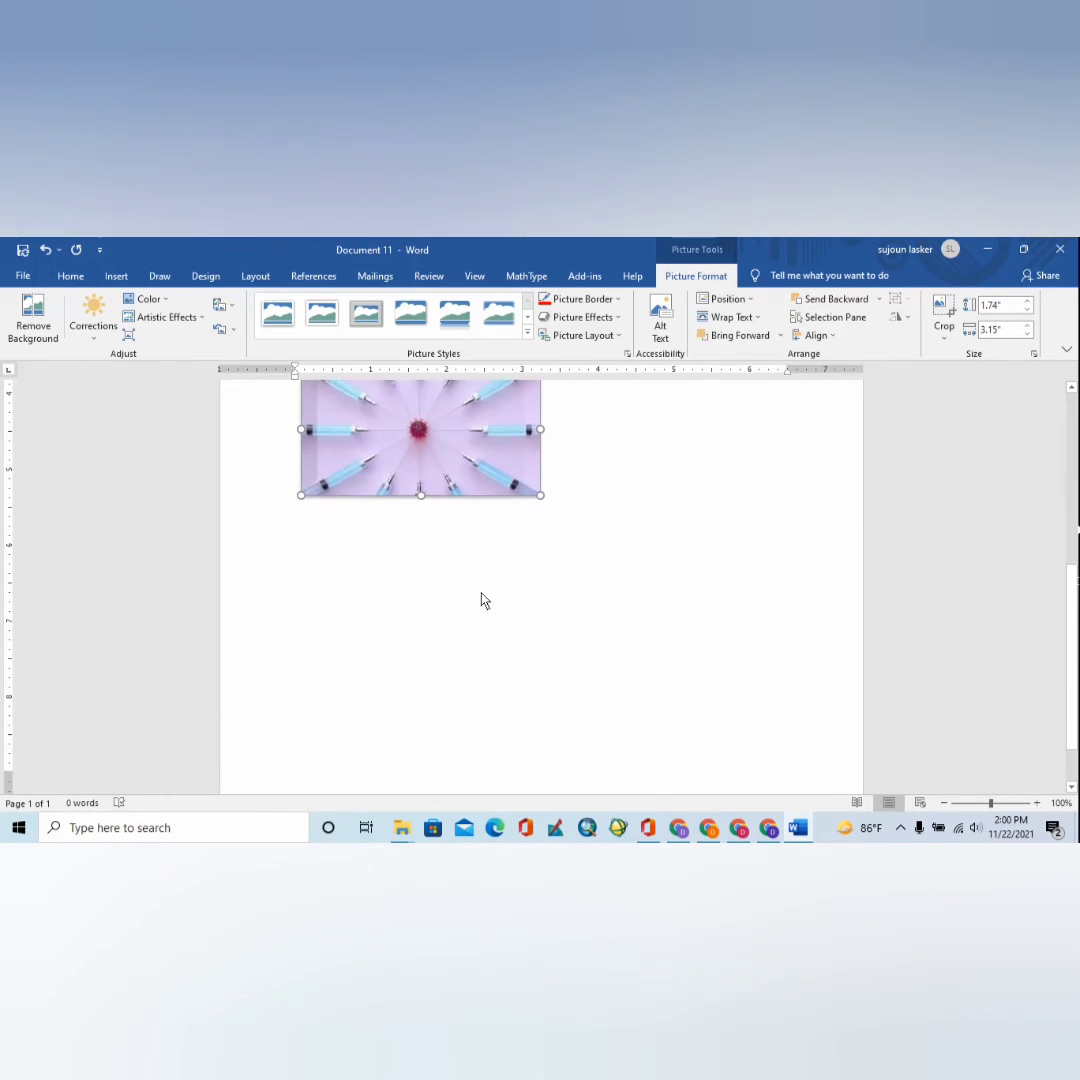
scroll(488, 604, up, 6)
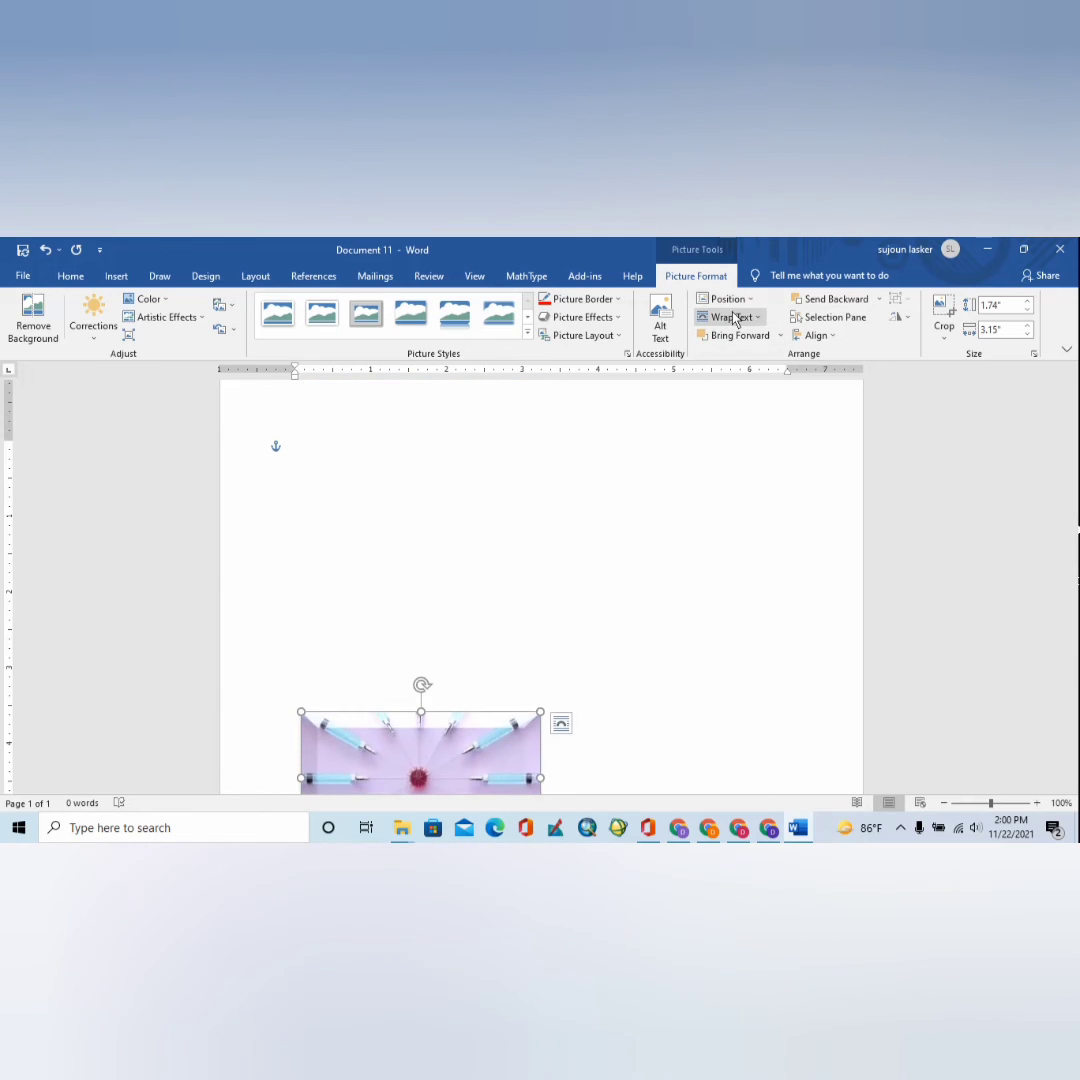
click(735, 306)
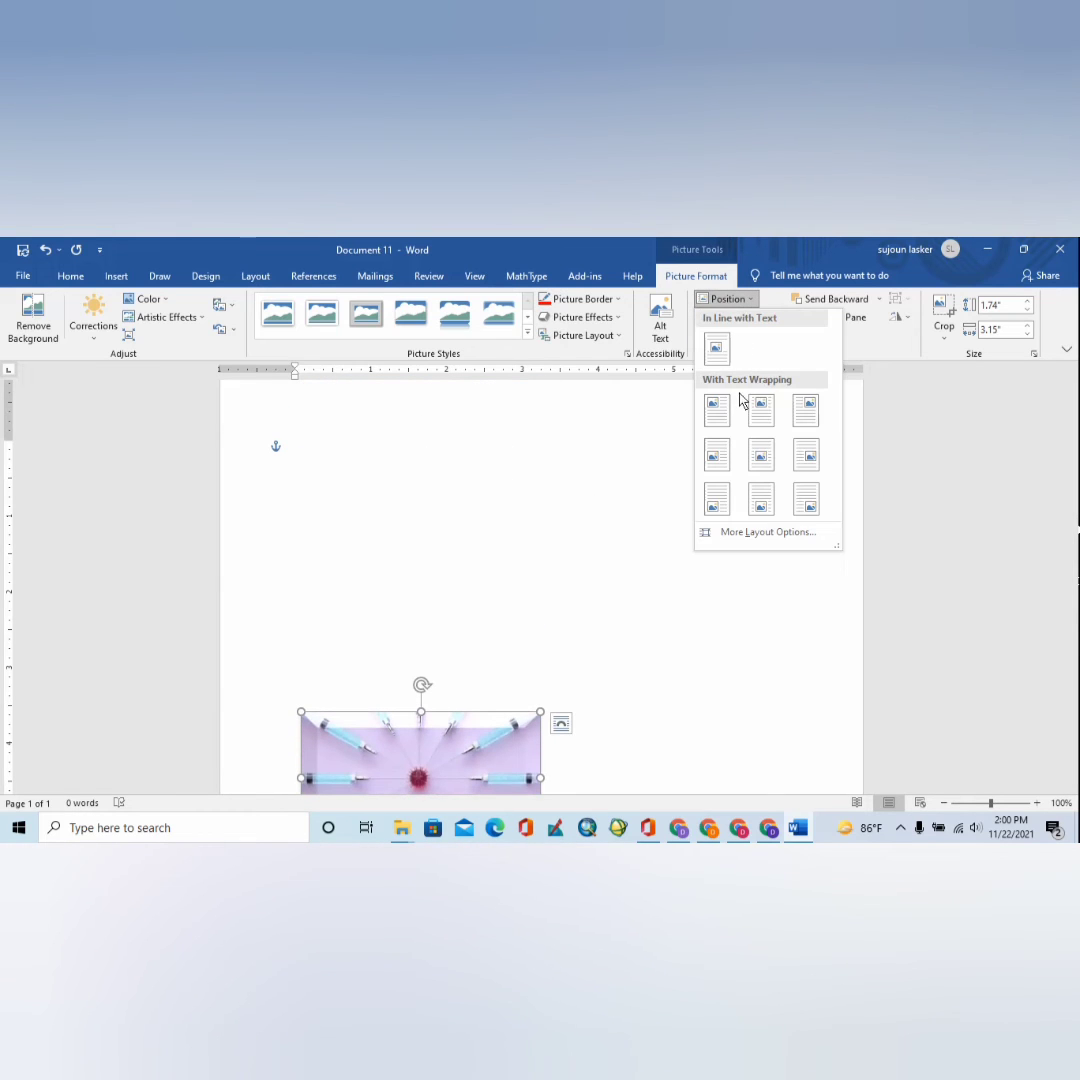
click(762, 455)
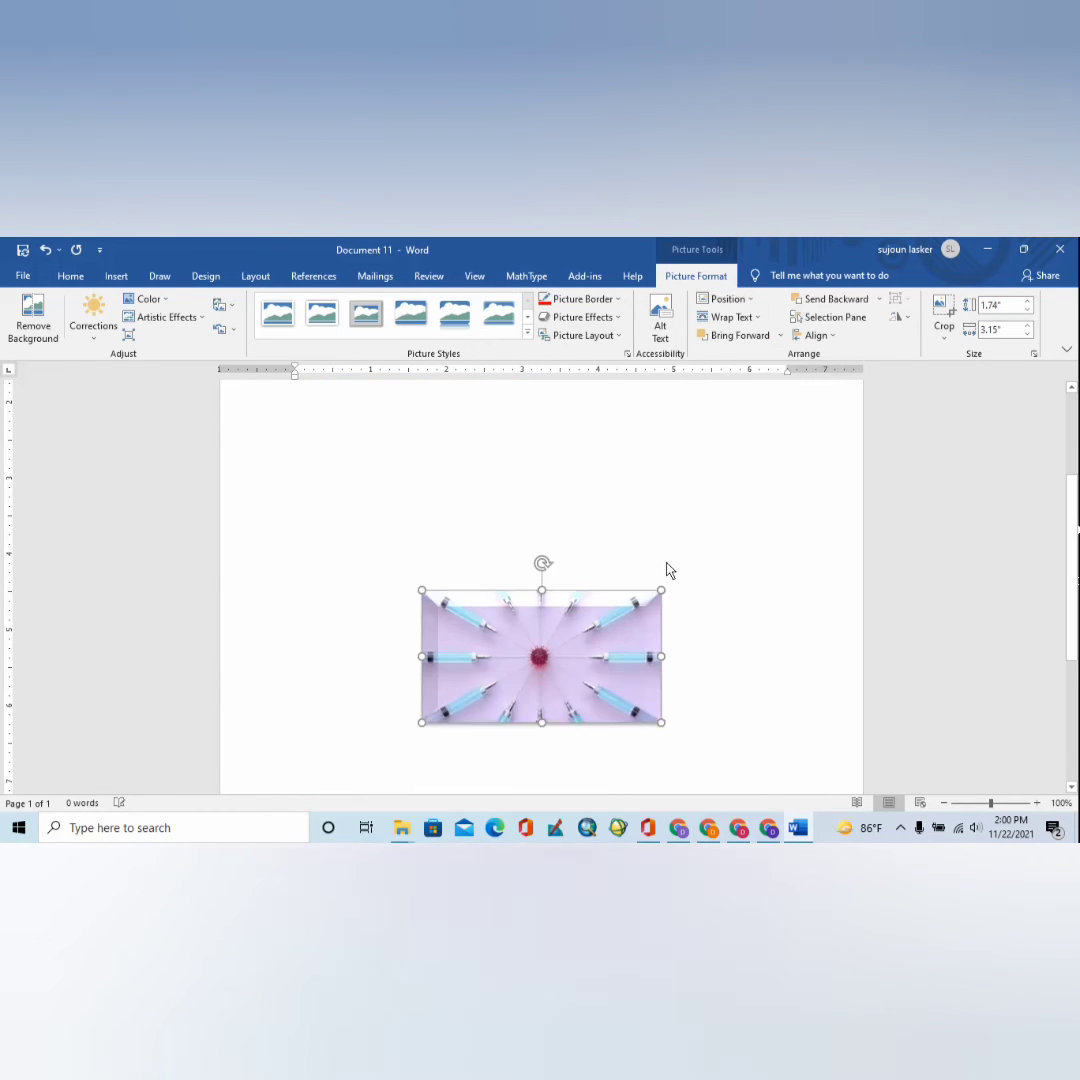
click(740, 301)
click(808, 462)
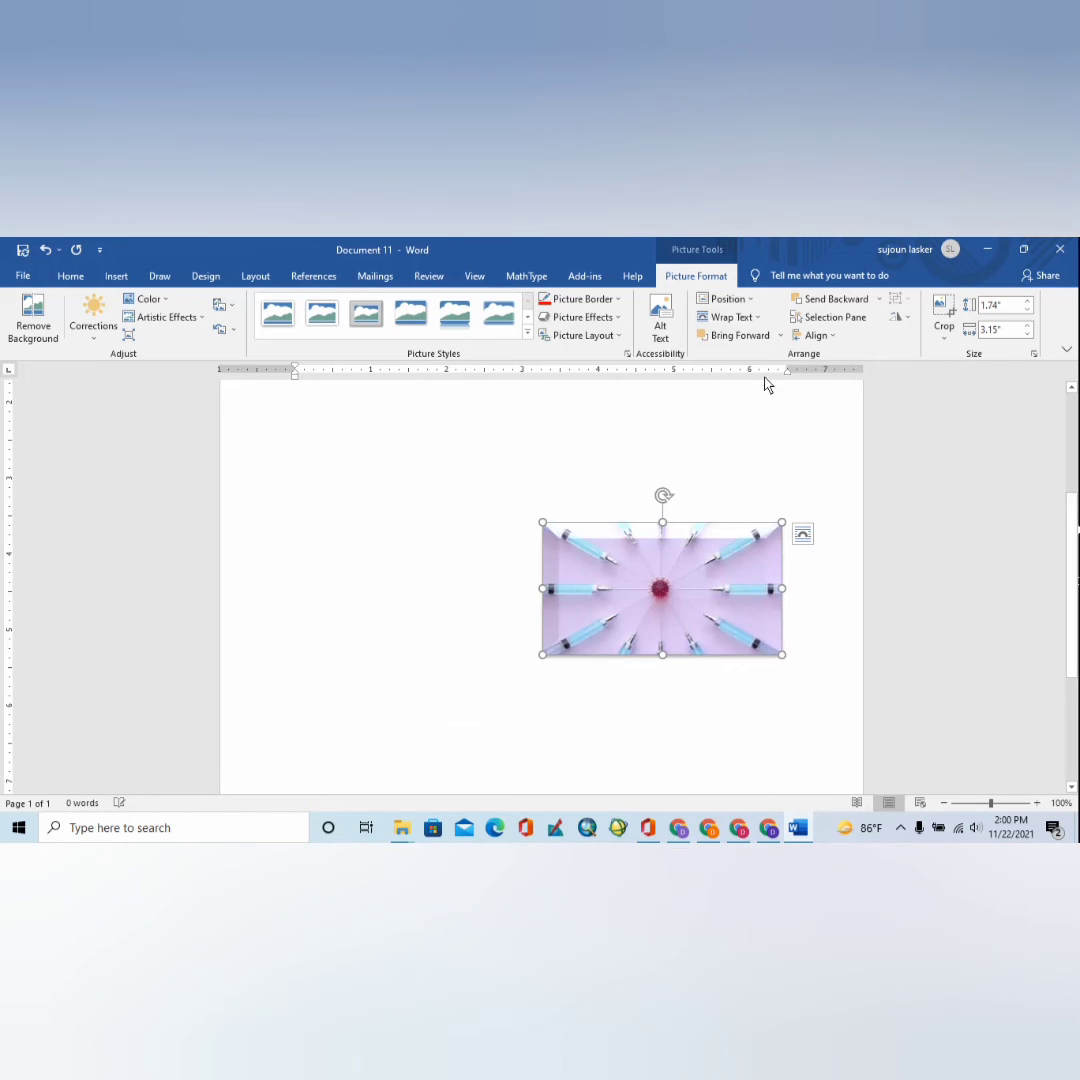
- Position the picture at the bottom left, bottom center and finally bottom right of the page with text wrapping
click(740, 300)
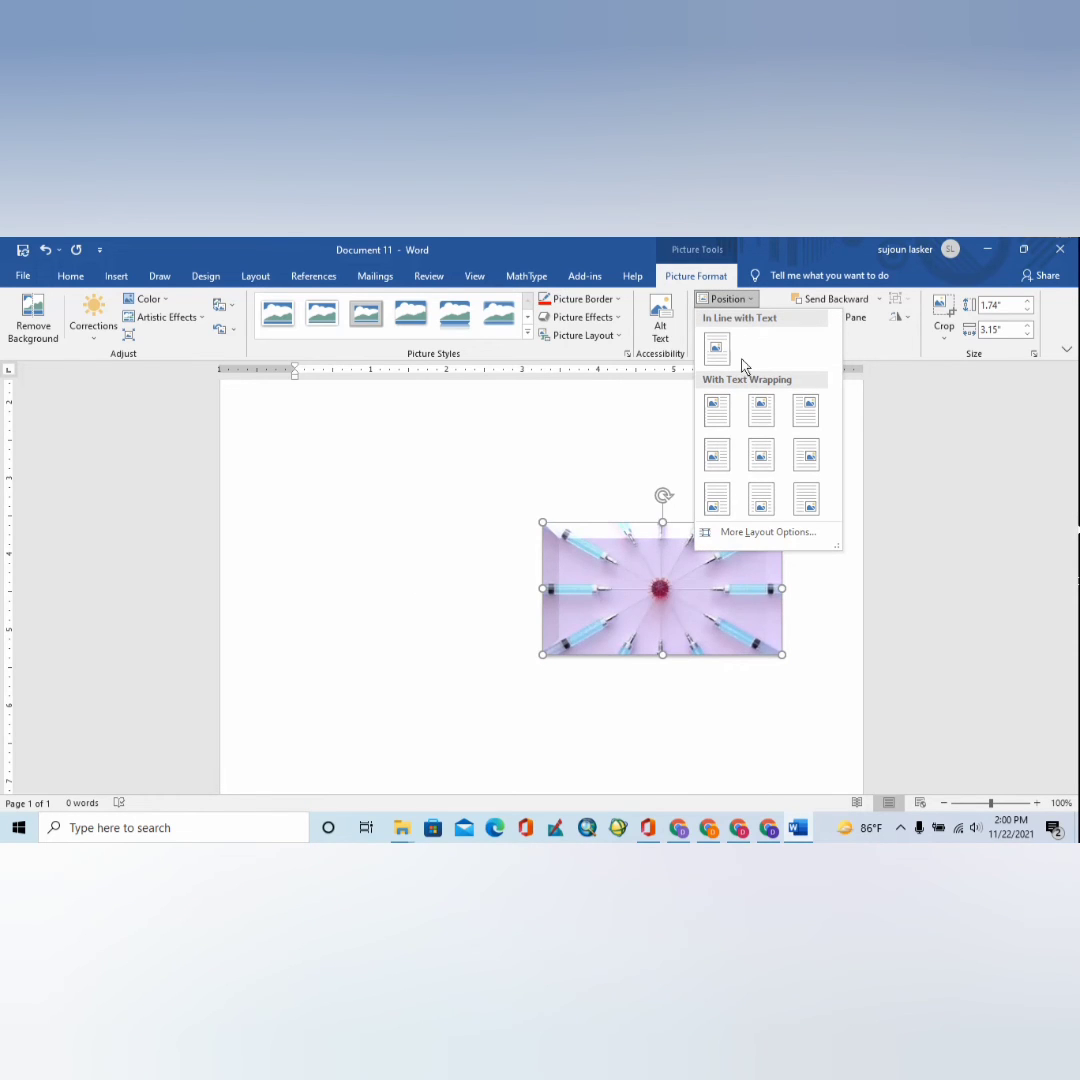
click(716, 498)
scroll(574, 578, down, 3)
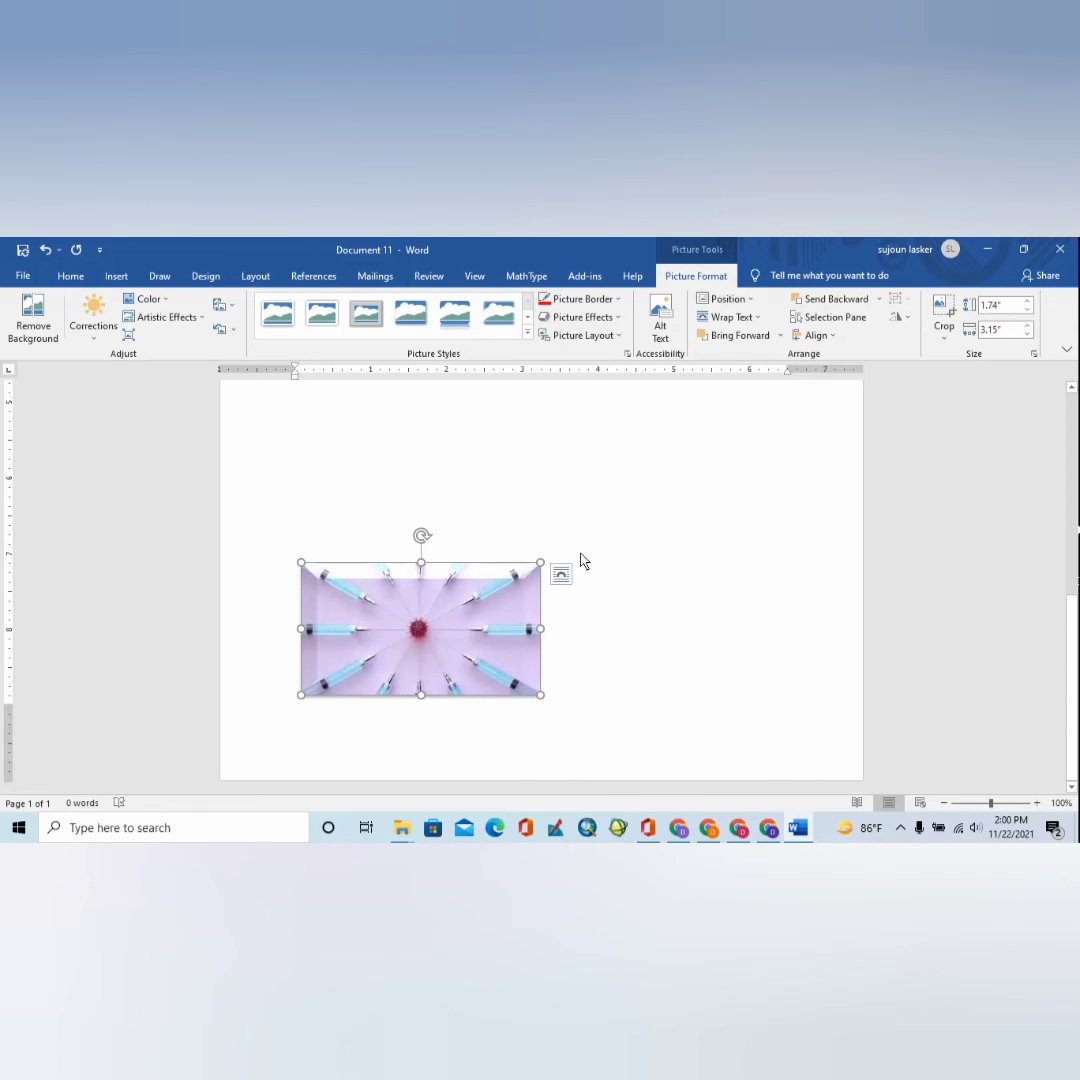
click(726, 299)
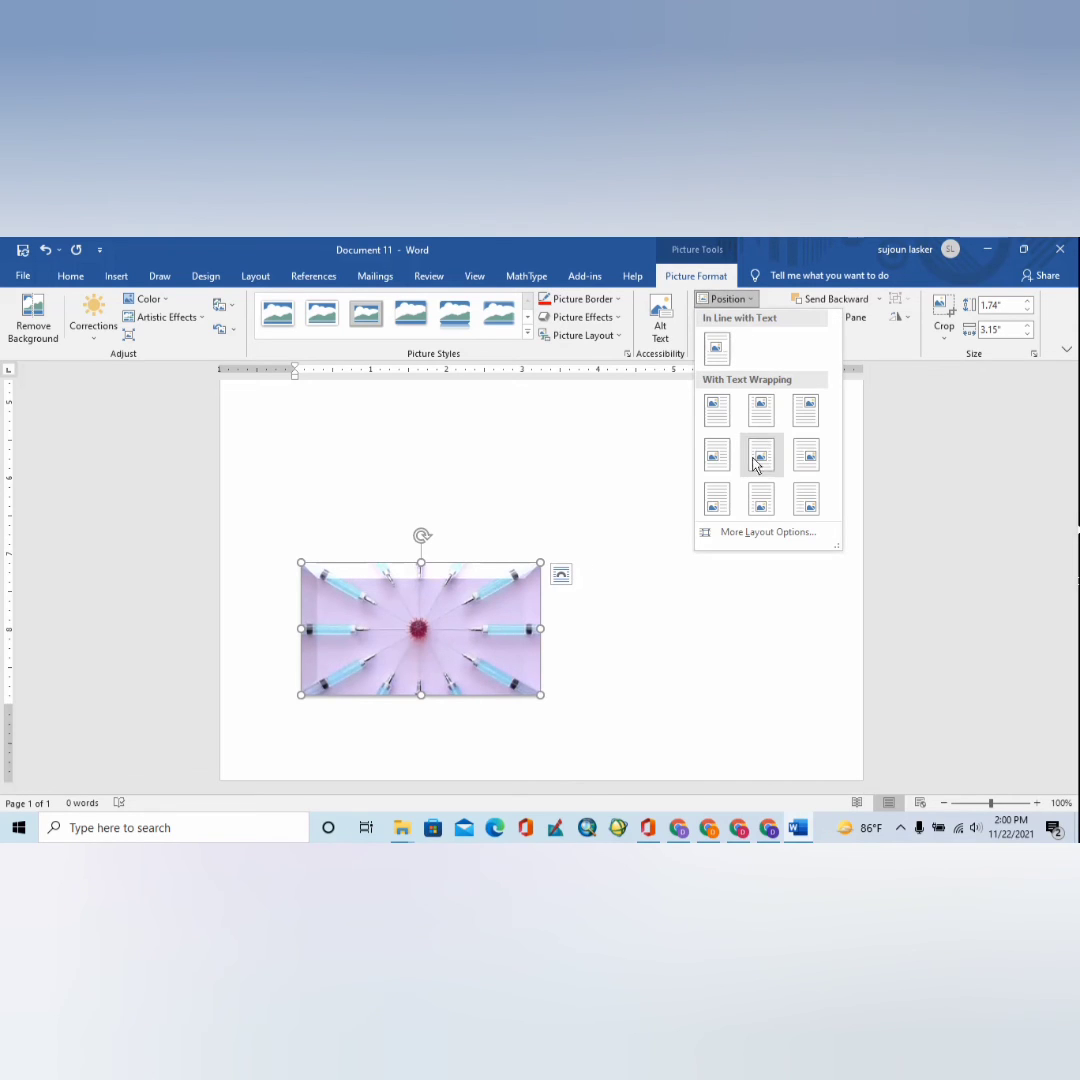
click(762, 500)
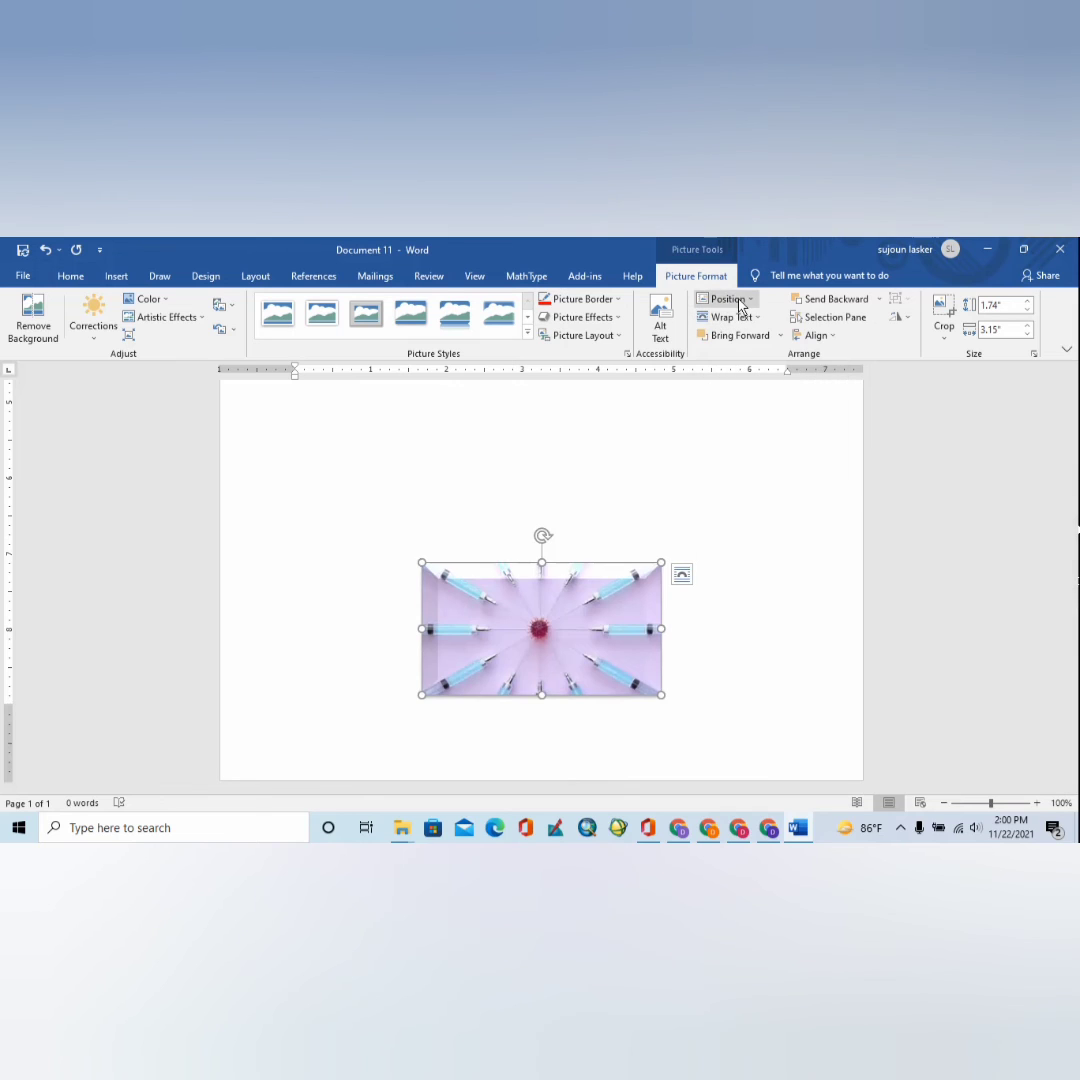
click(733, 300)
click(806, 499)
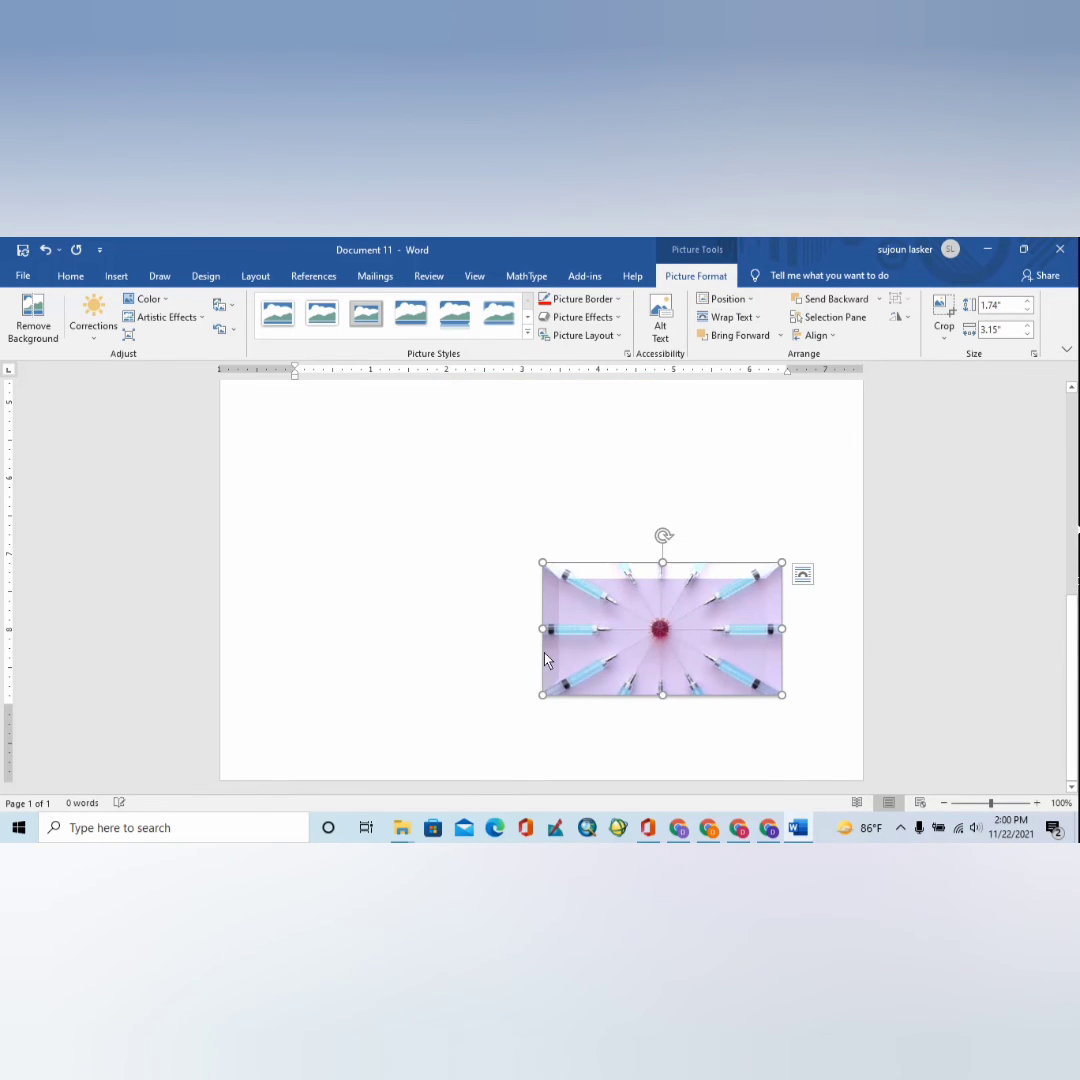
- Set the position of the picture at the page's bottom right back to in line with text
scroll(540, 660, up, 6)
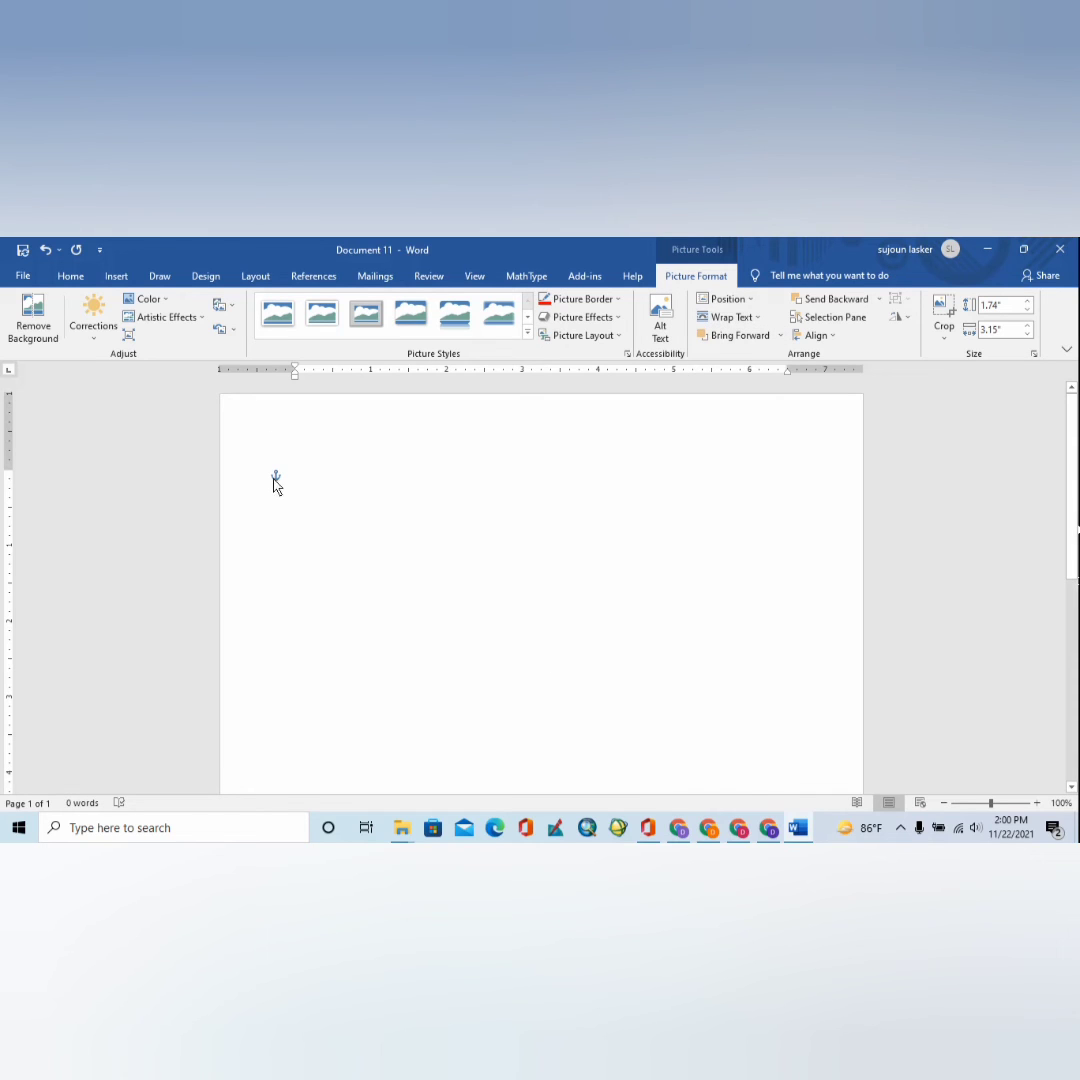
scroll(555, 585, down, 5)
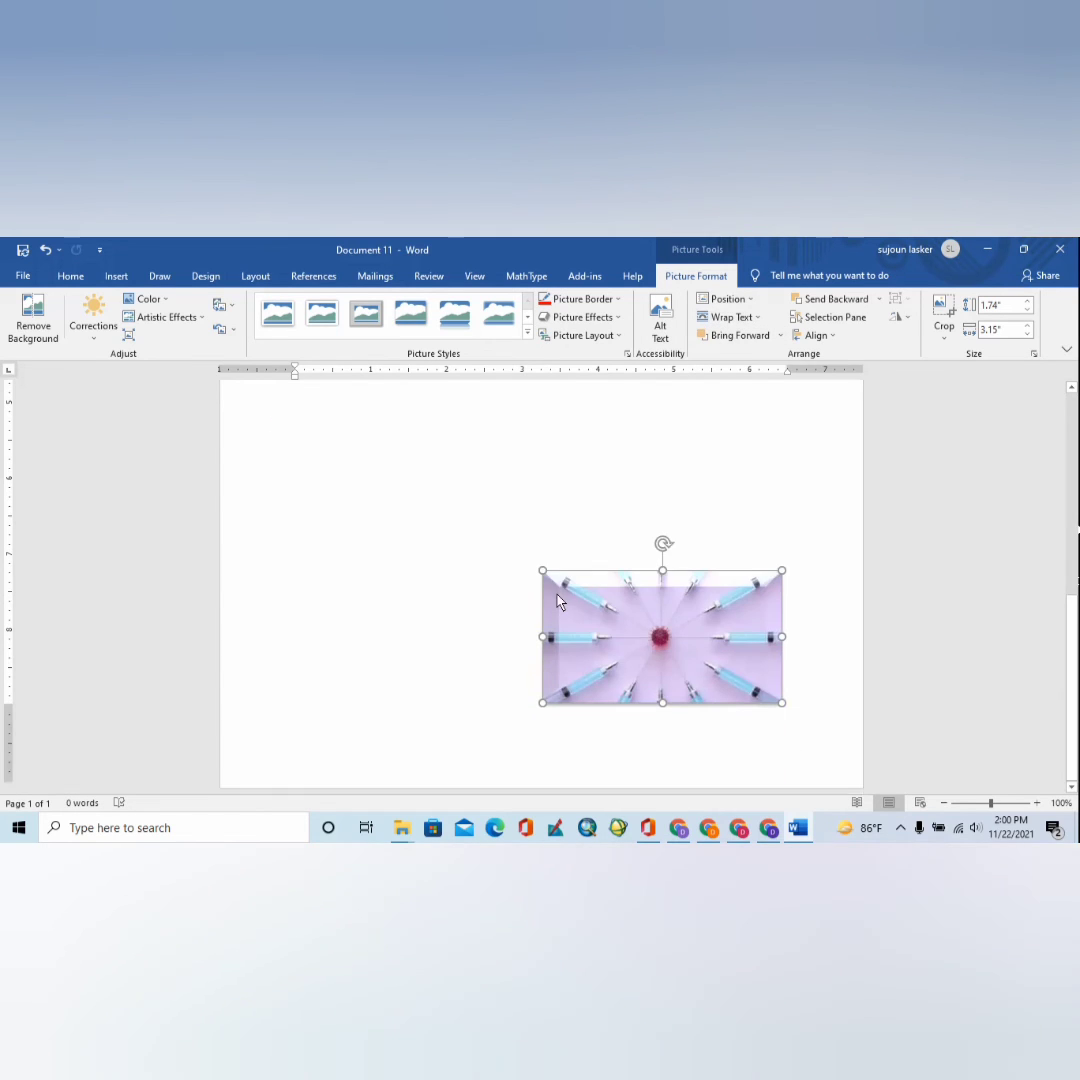
click(727, 299)
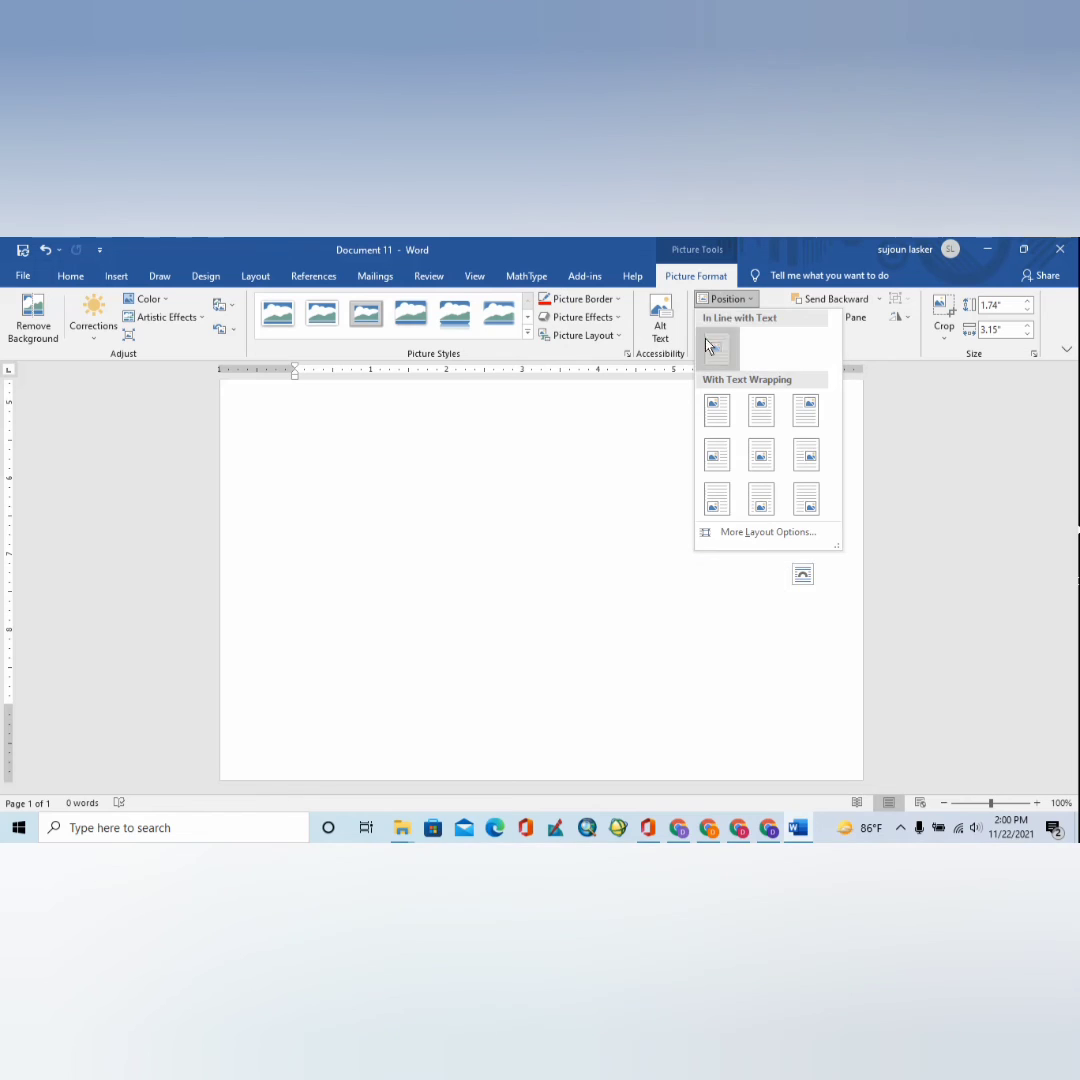
click(713, 350)
scroll(615, 543, up, 5)
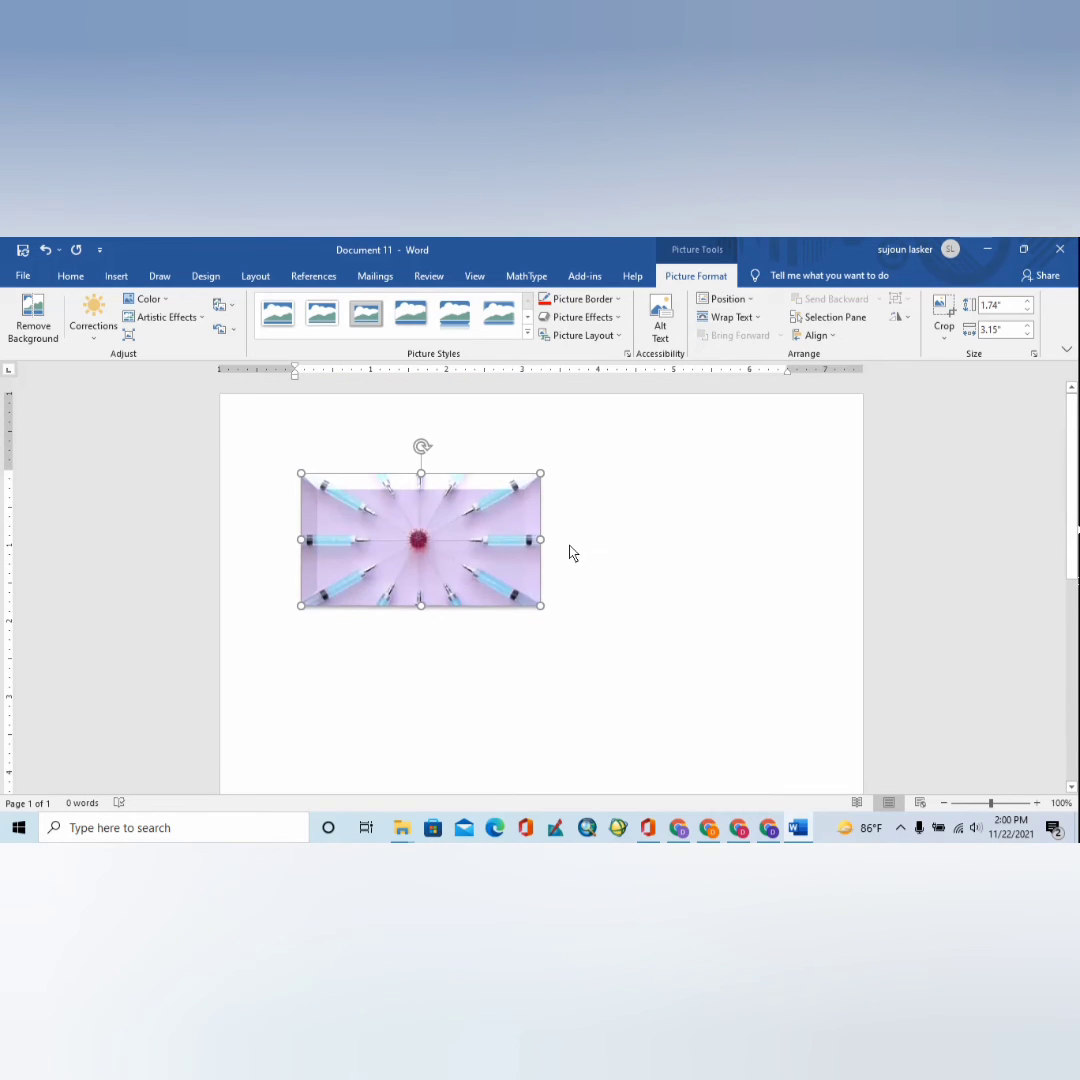
- Set the picture's text wrapping to Square and review the remaining wrapping options
click(750, 318)
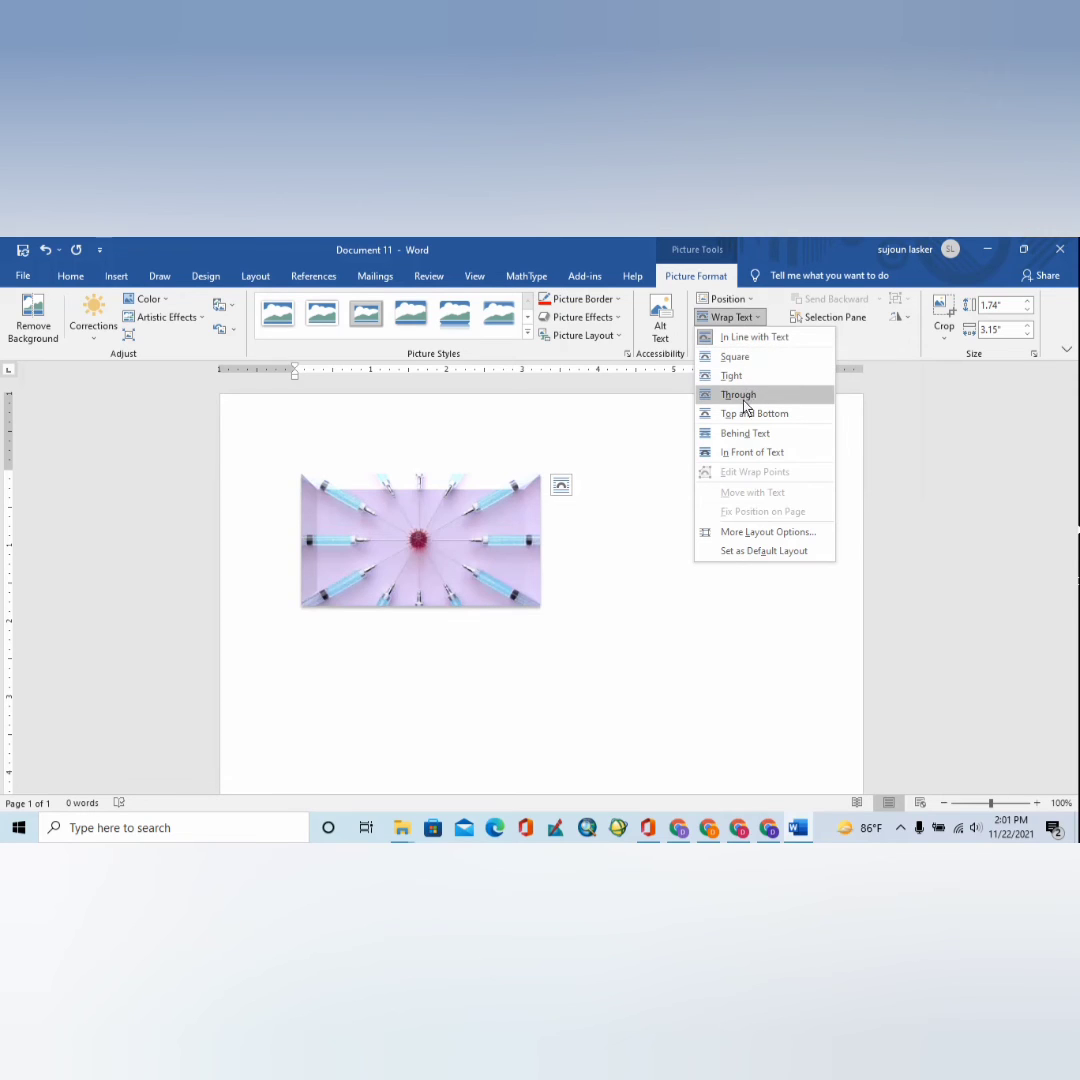
click(738, 358)
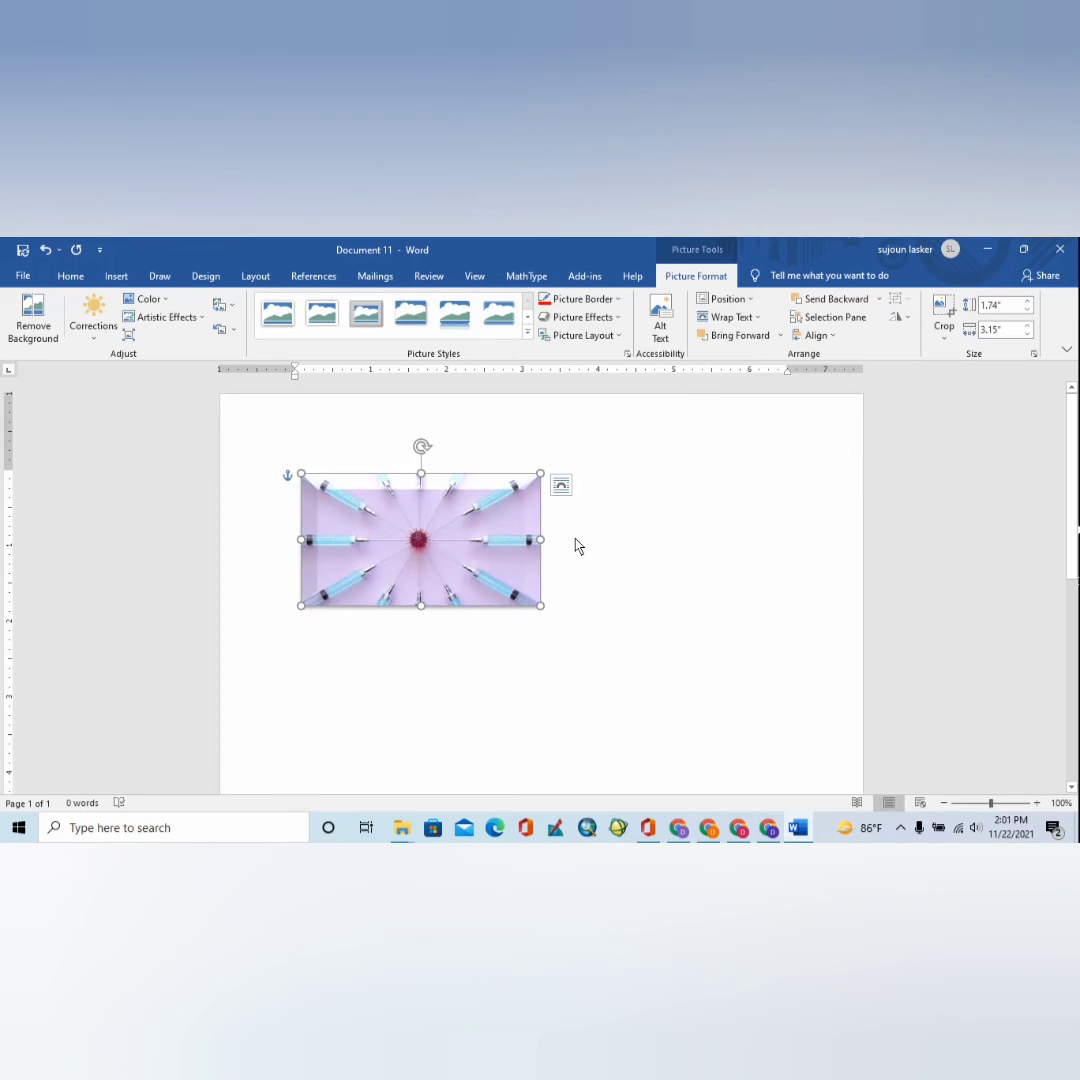
scroll(583, 564, down, 5)
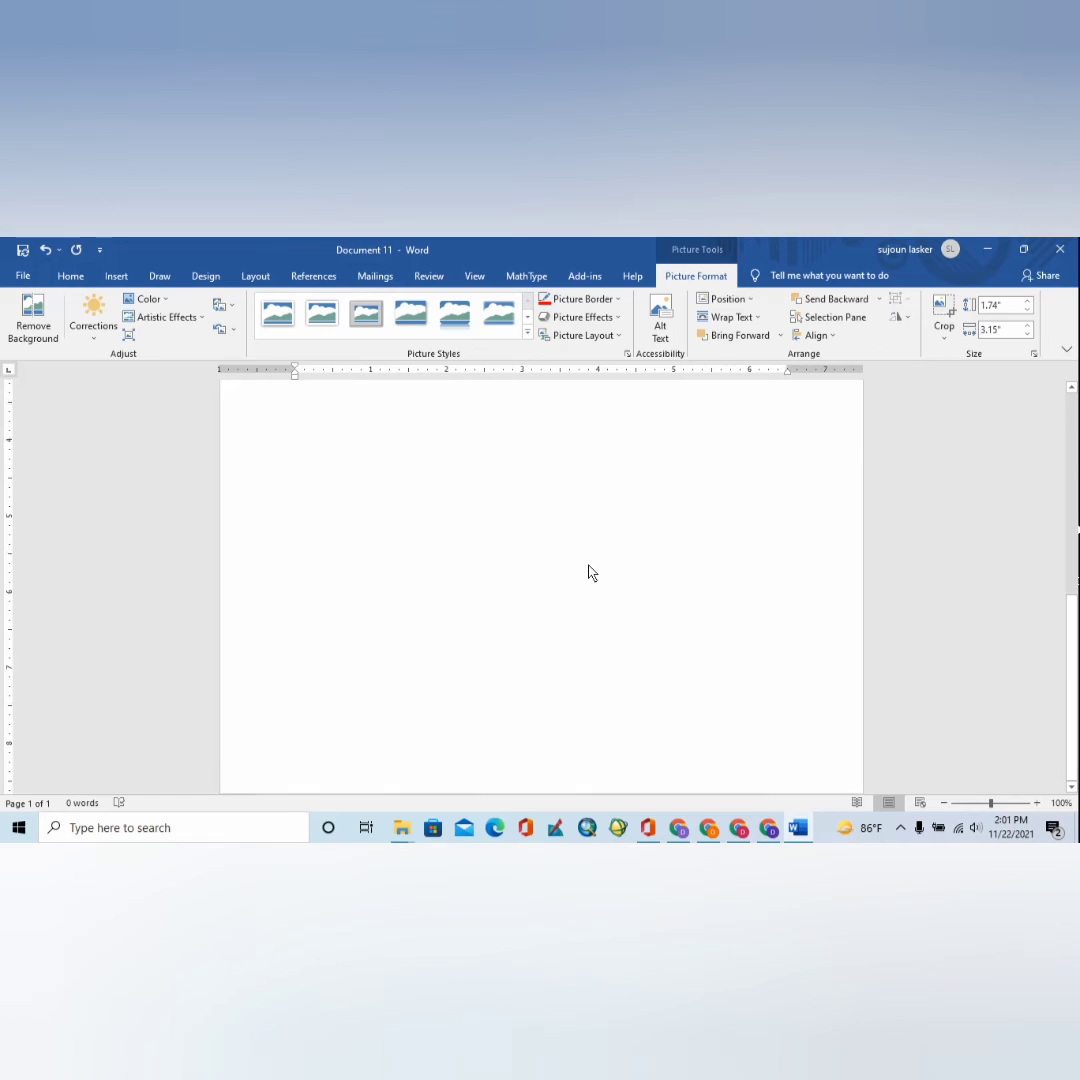
scroll(585, 570, up, 5)
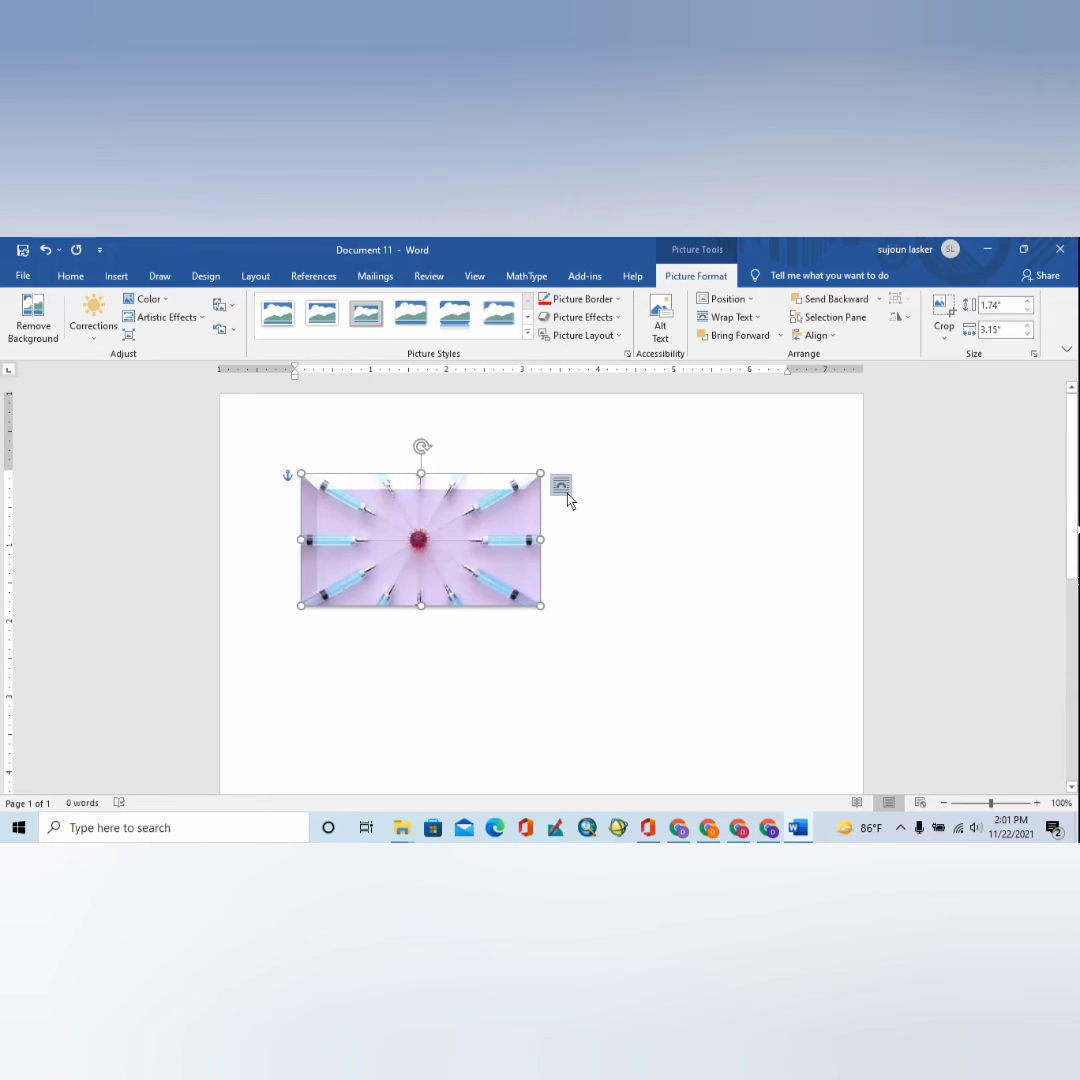
click(735, 317)
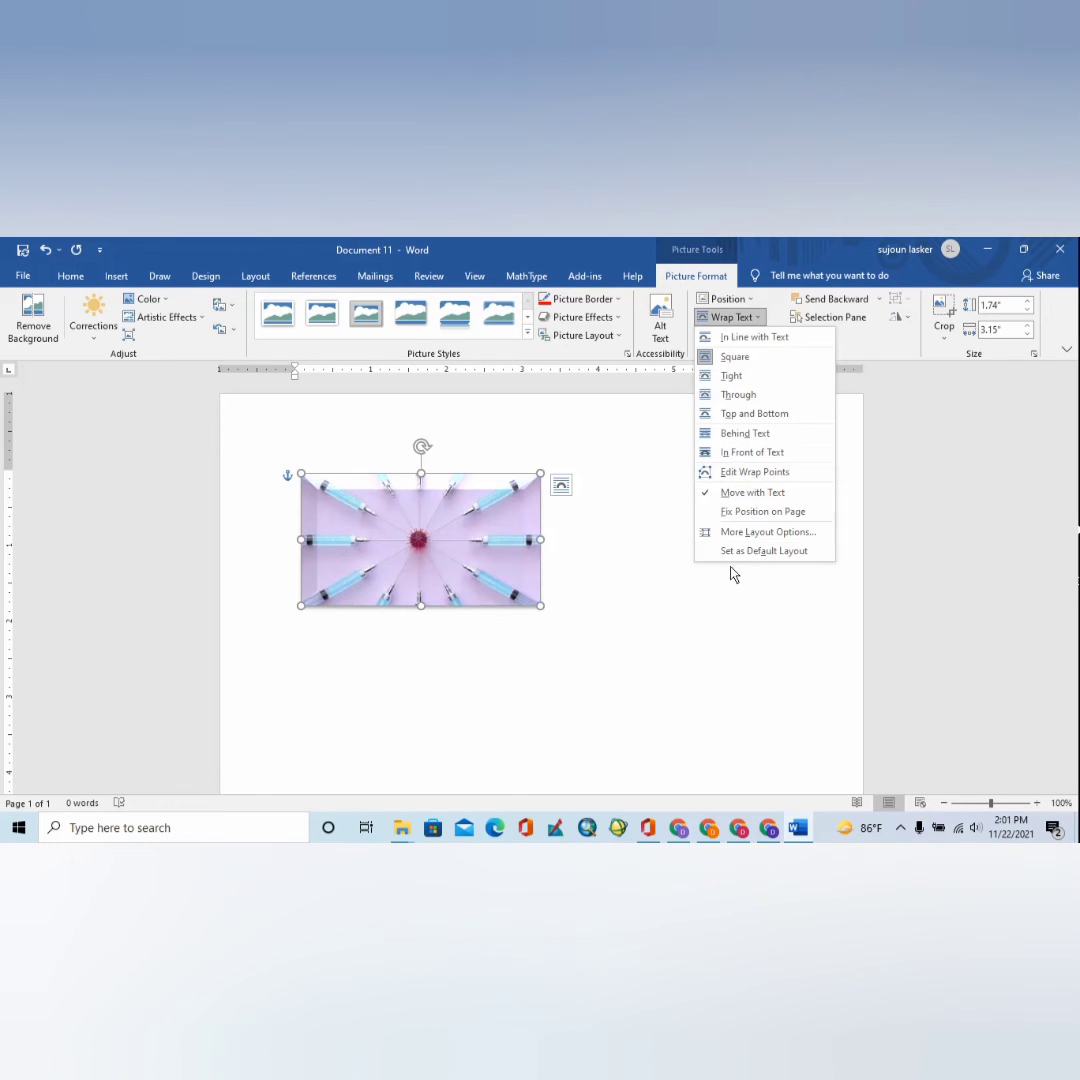
click(753, 318)
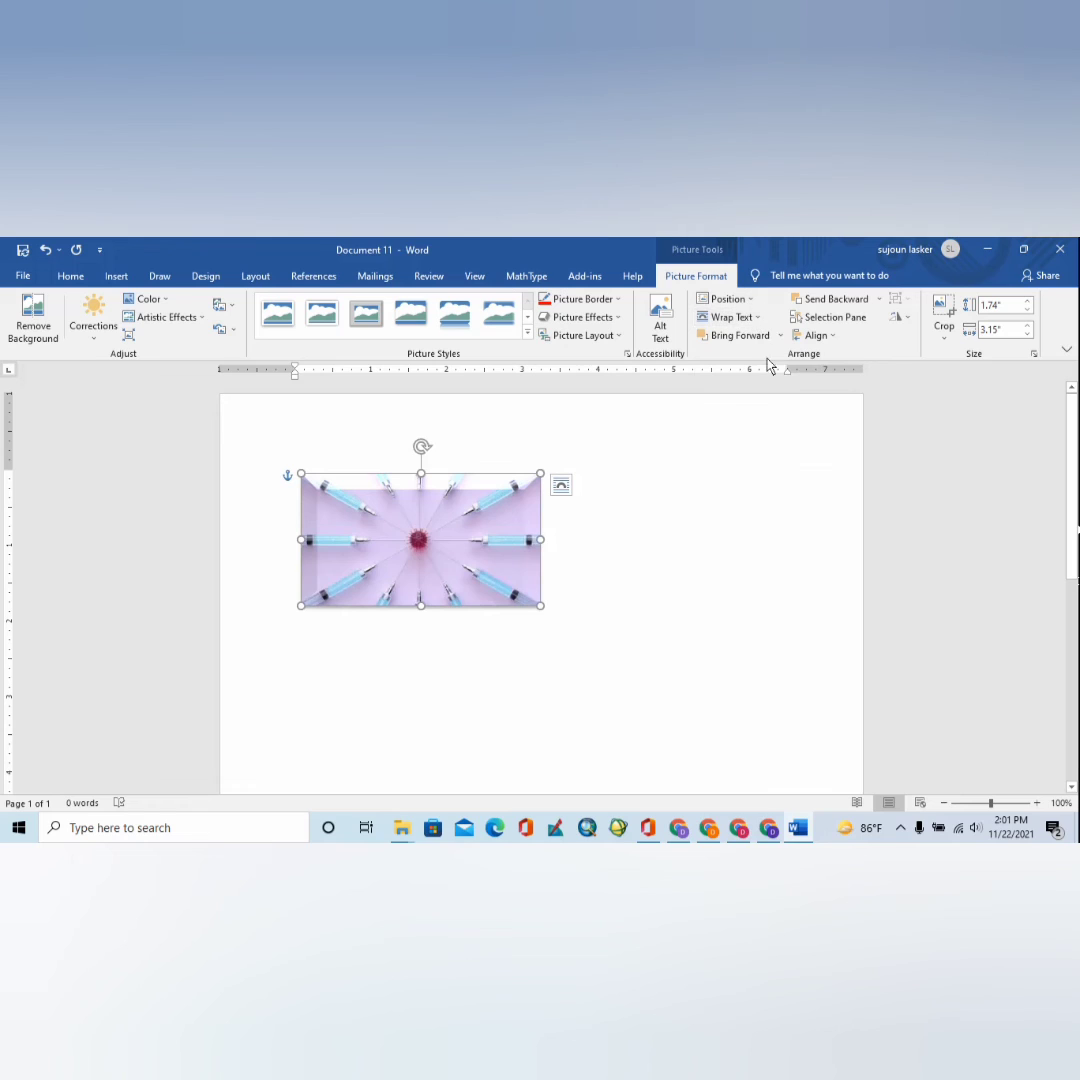
- Send the picture backward one level and review its alignment options
click(881, 300)
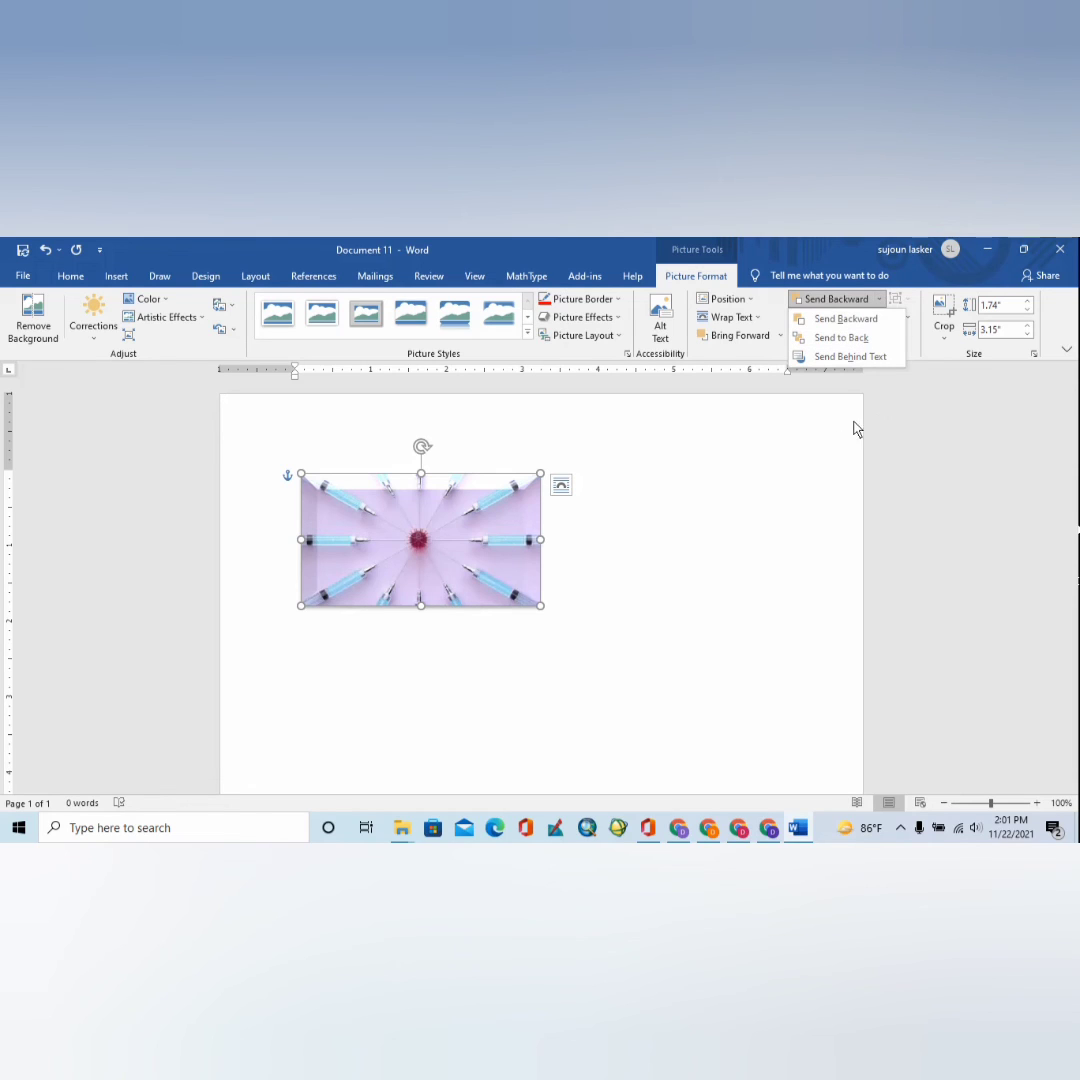
click(855, 318)
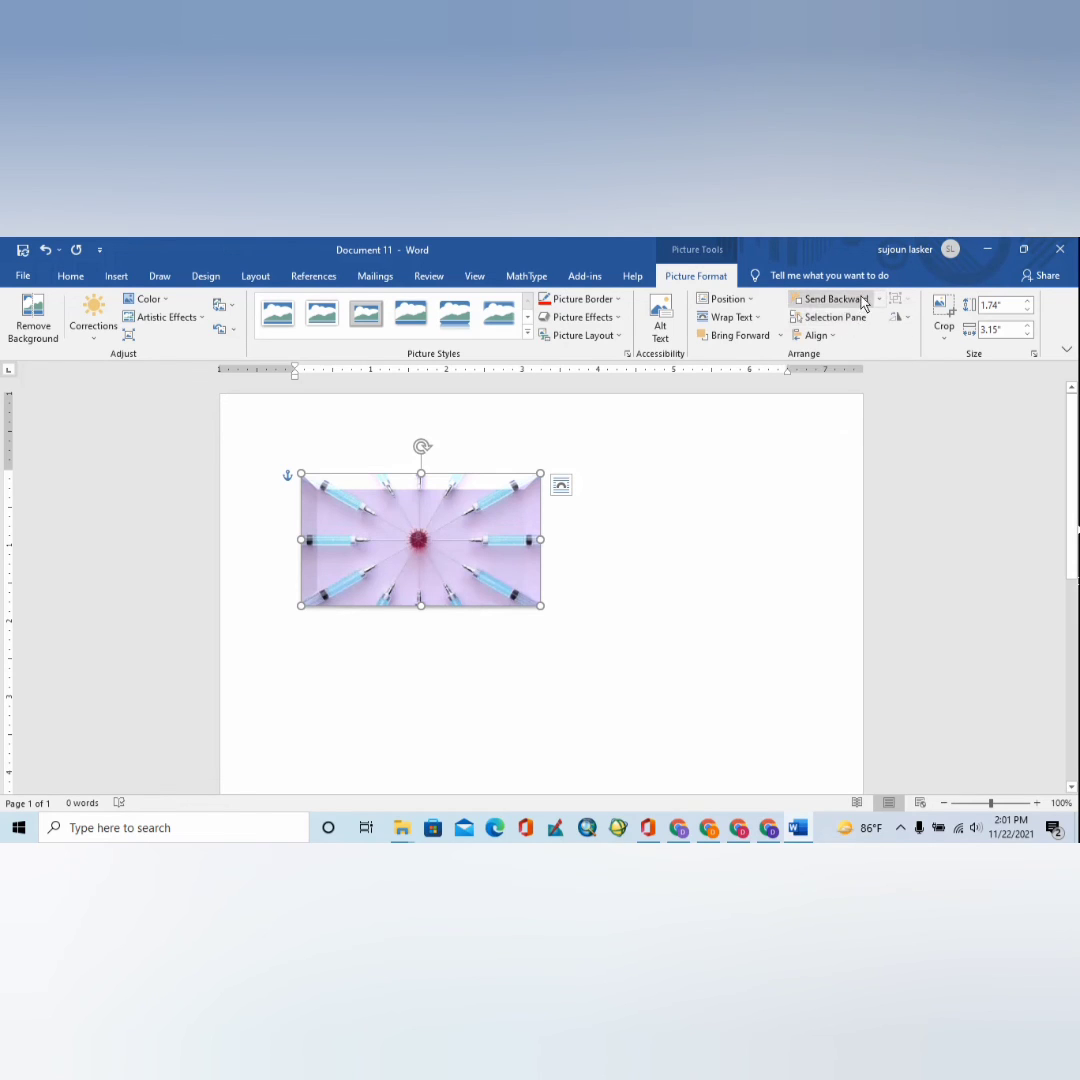
click(811, 426)
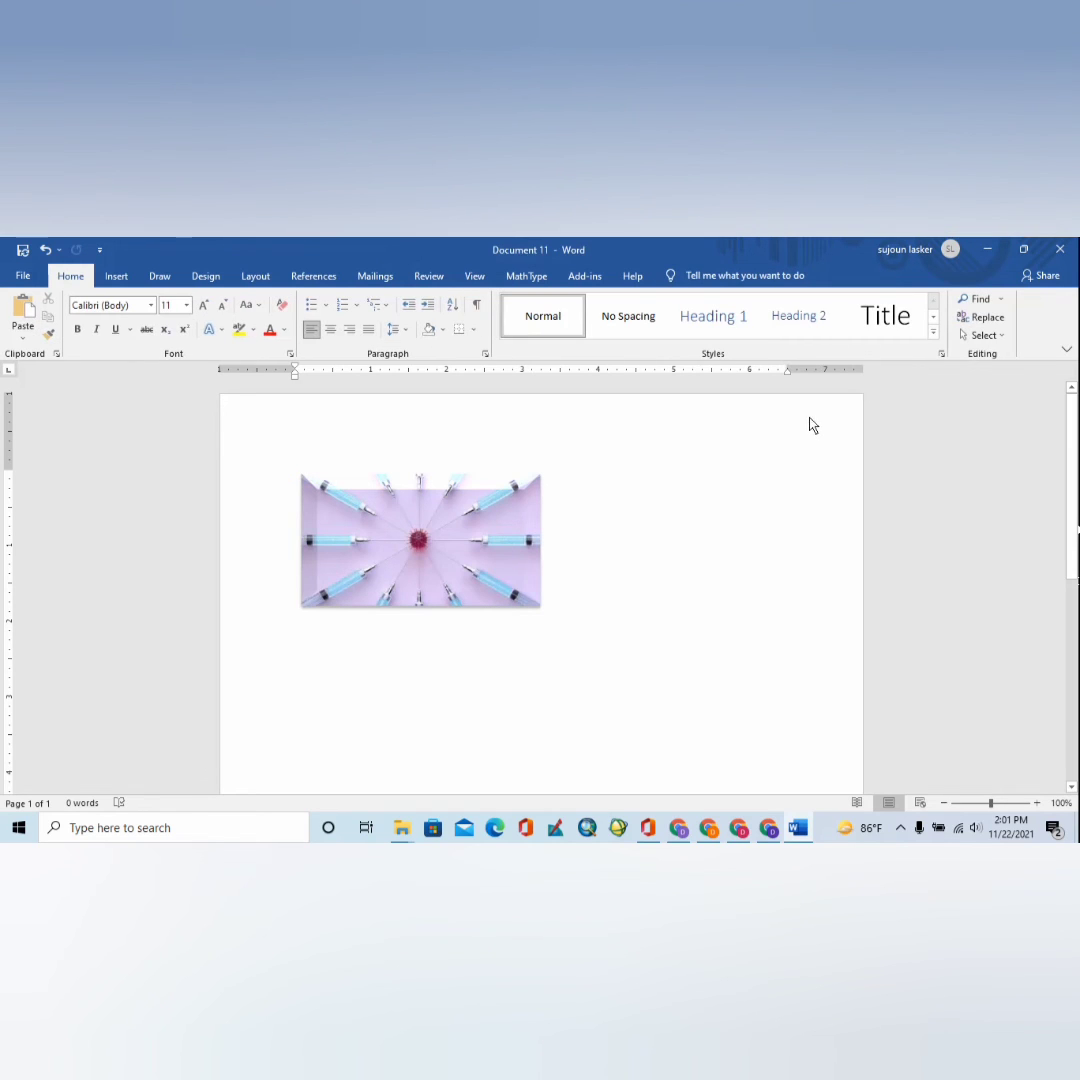
click(408, 511)
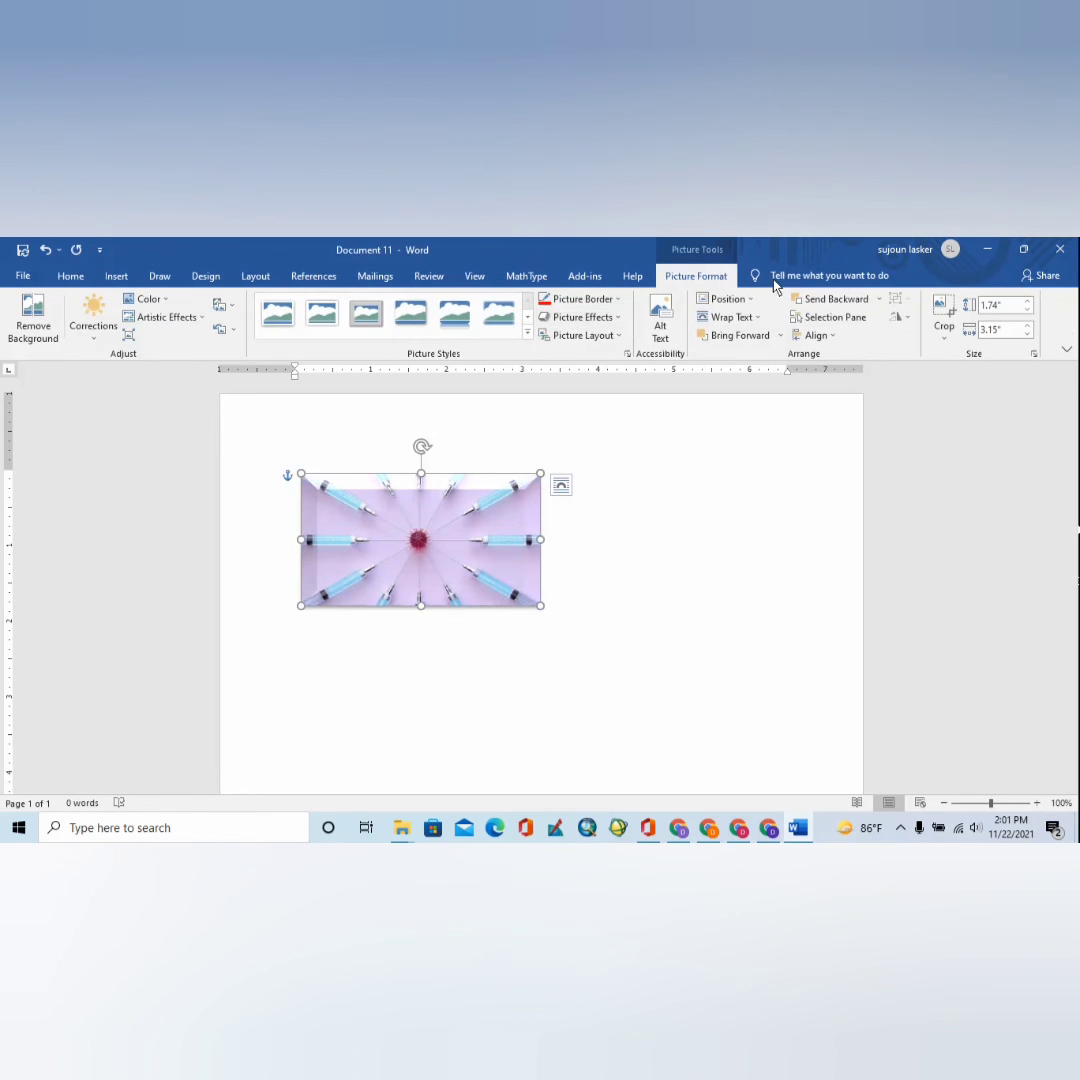
click(816, 336)
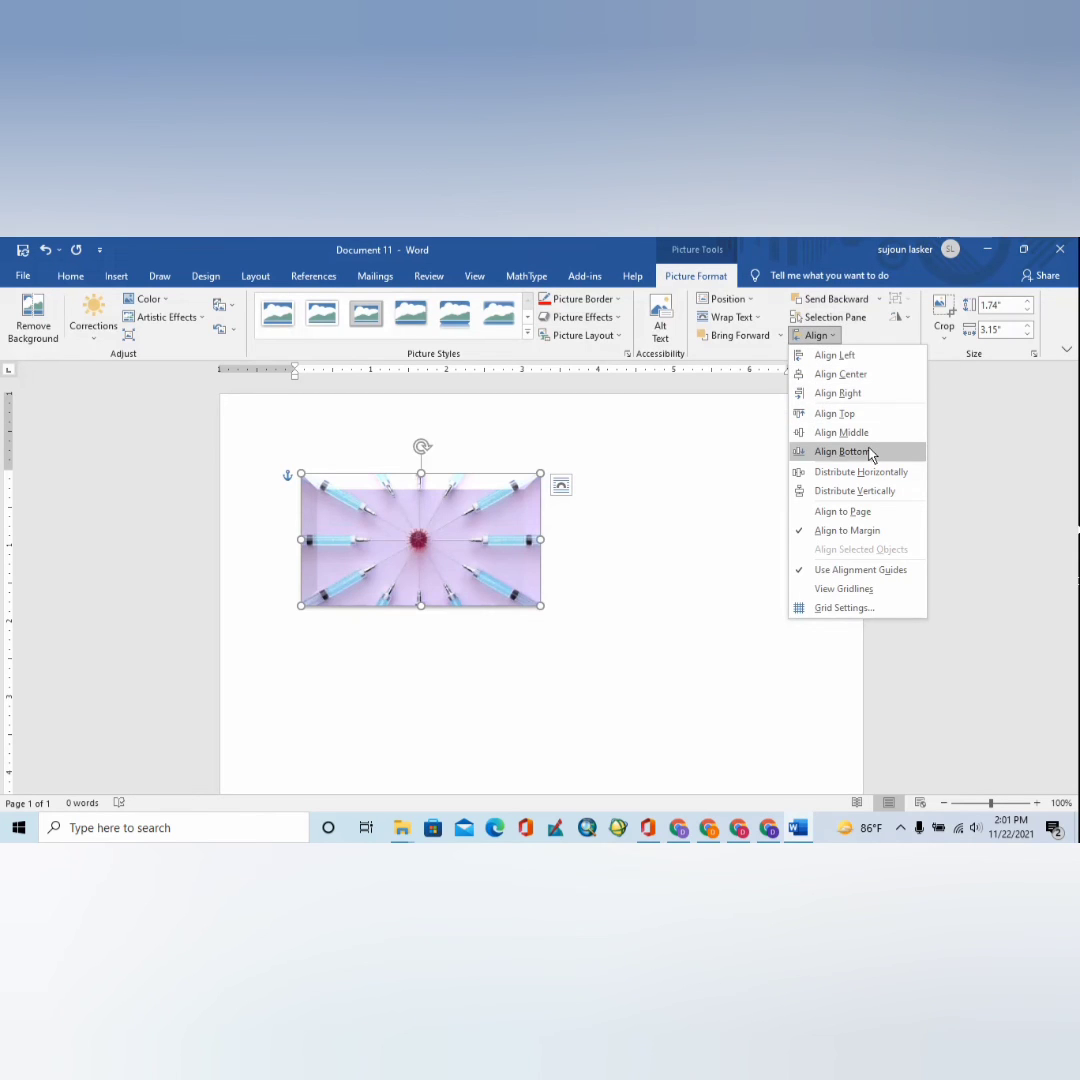
click(705, 461)
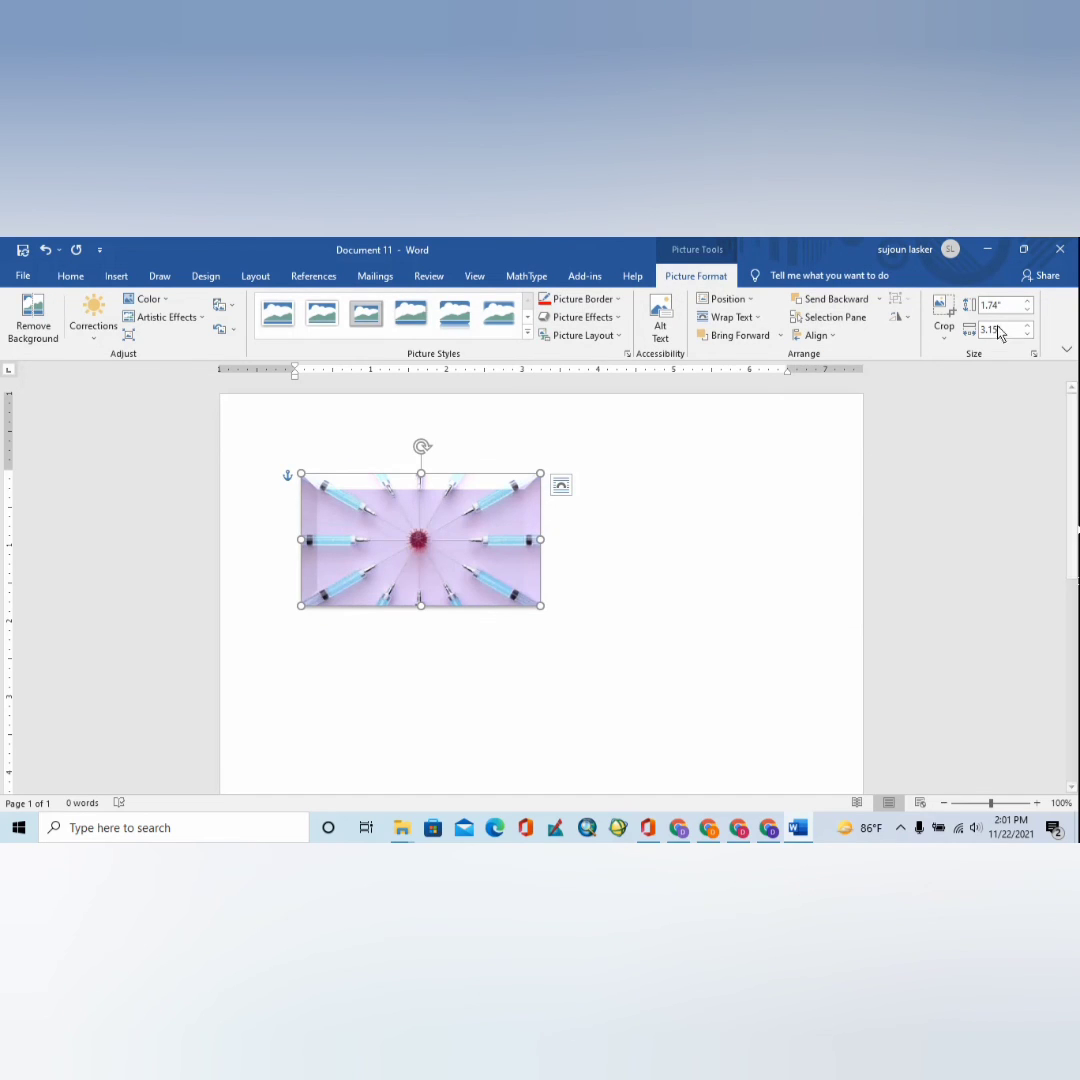
- Crop the picture to the basic Rectangle shape
click(946, 342)
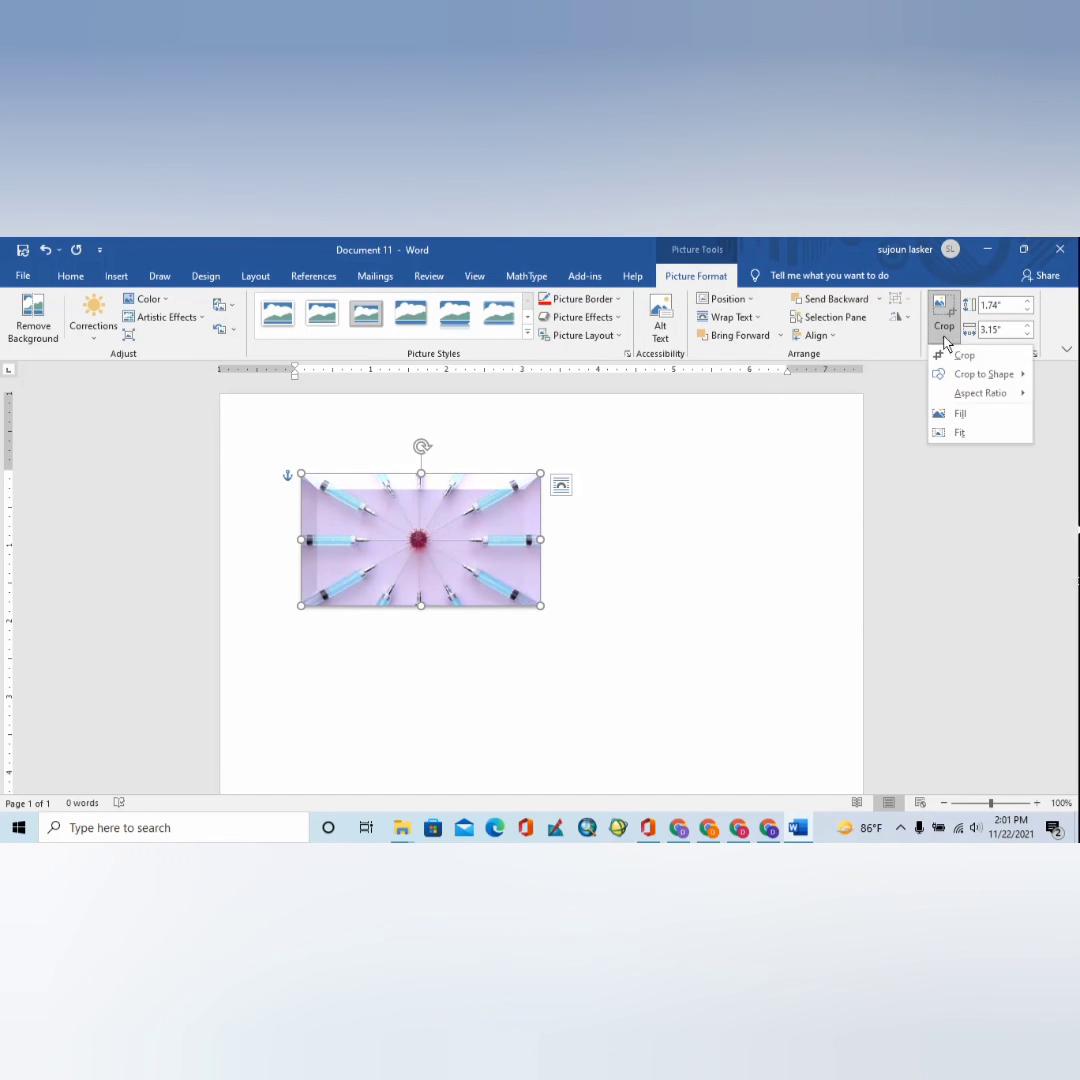
mouse_move(995, 378)
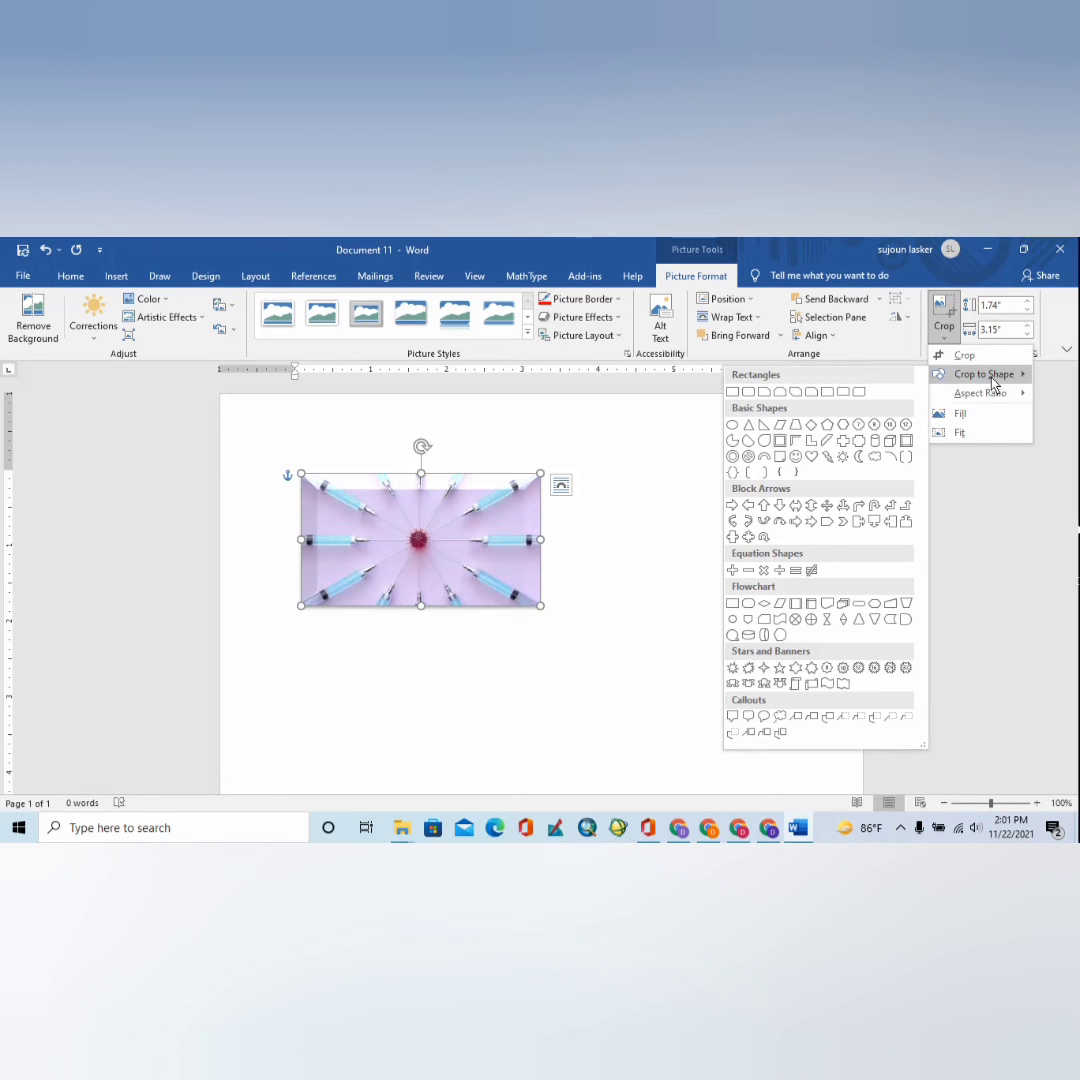
click(736, 393)
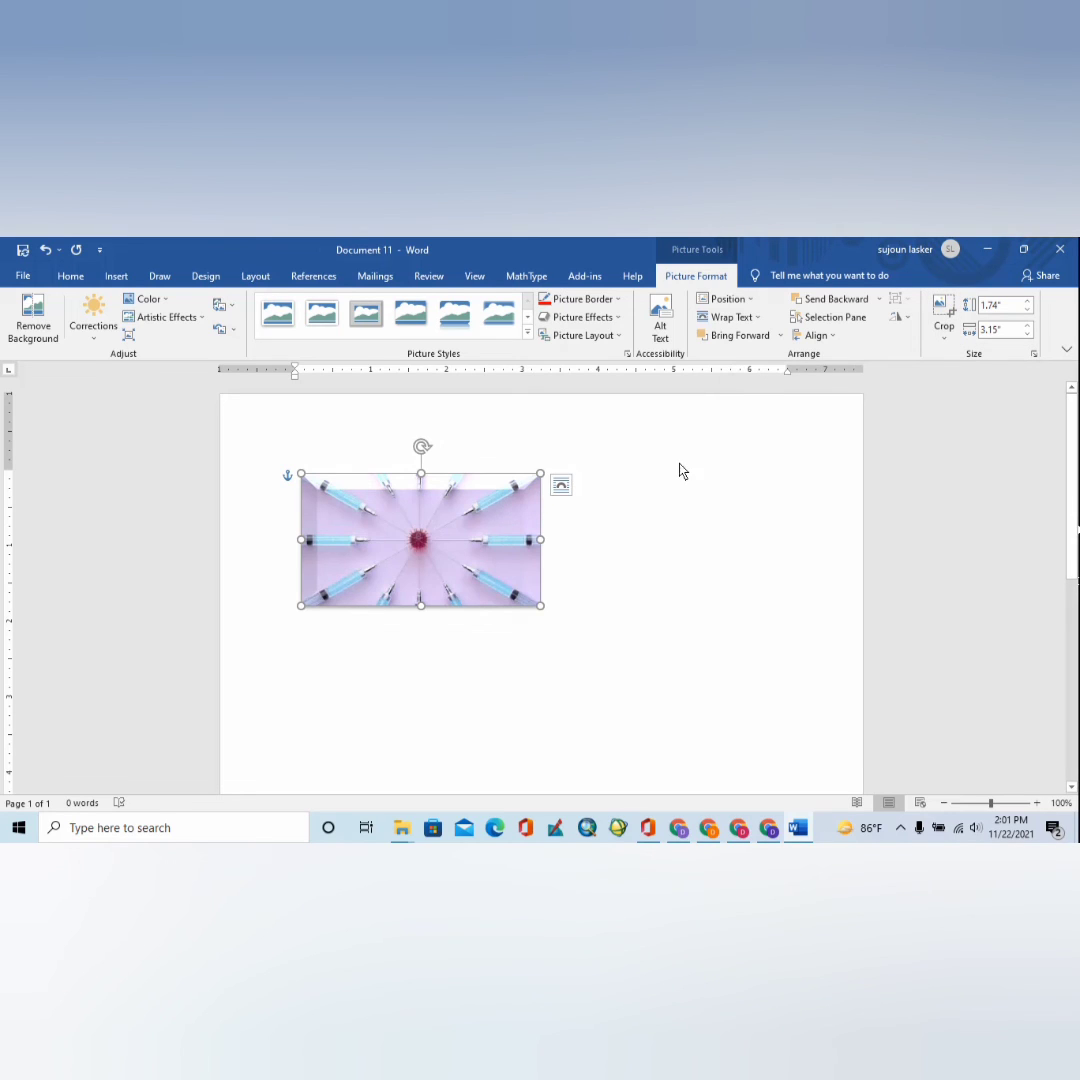
- Try cropping the picture to the 3:5 portrait aspect ratio and to the 1:1 square aspect ratio
click(946, 330)
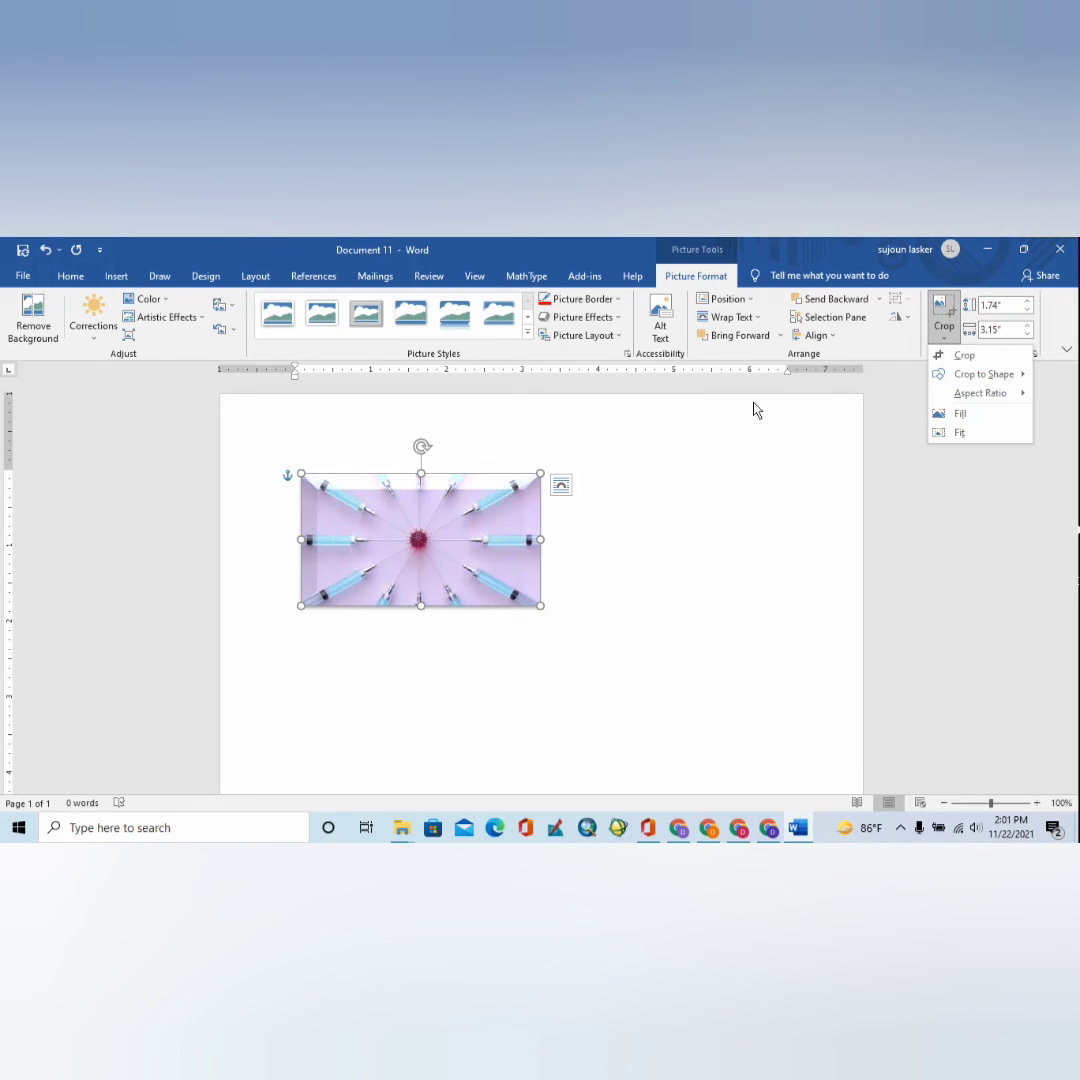
mouse_move(979, 381)
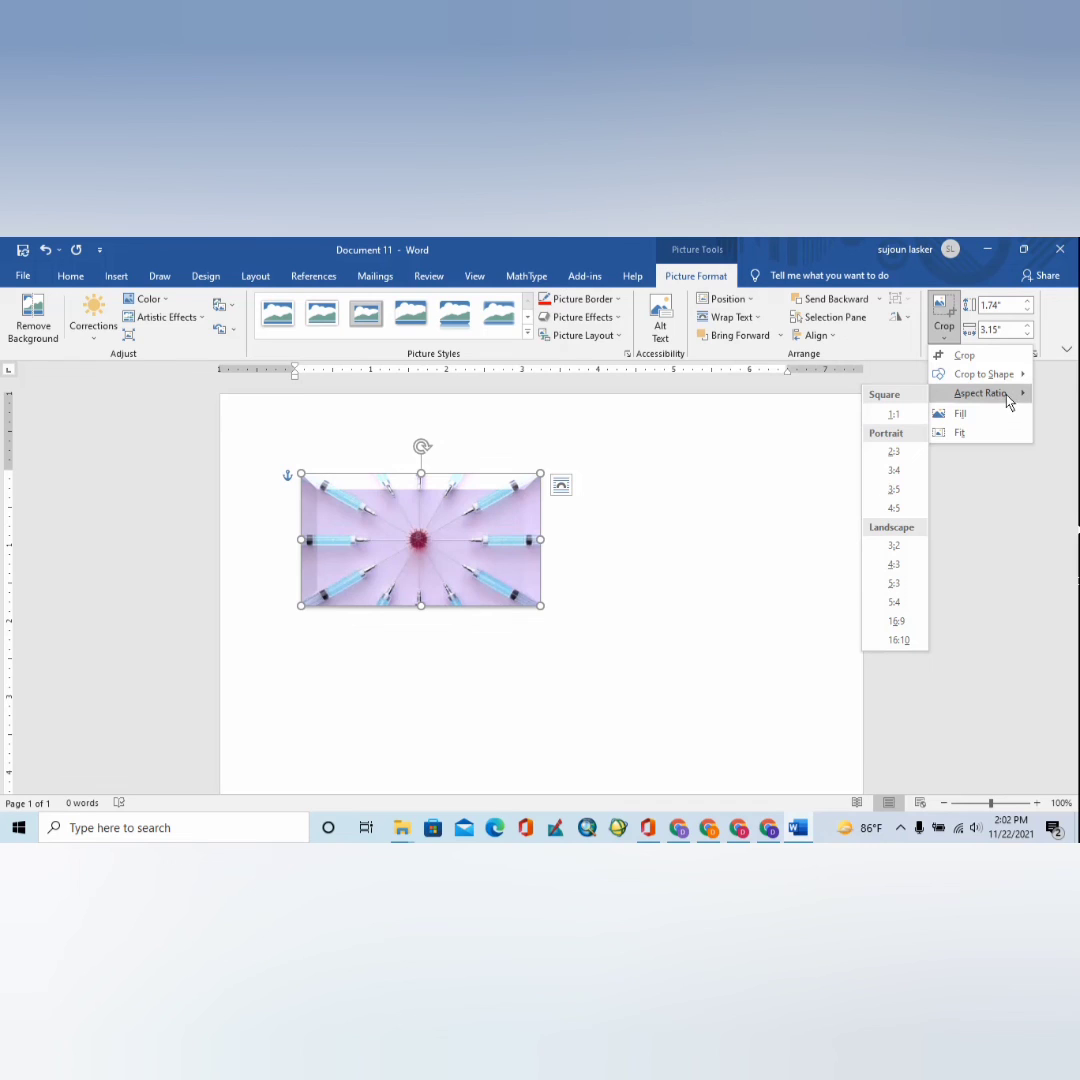
click(892, 495)
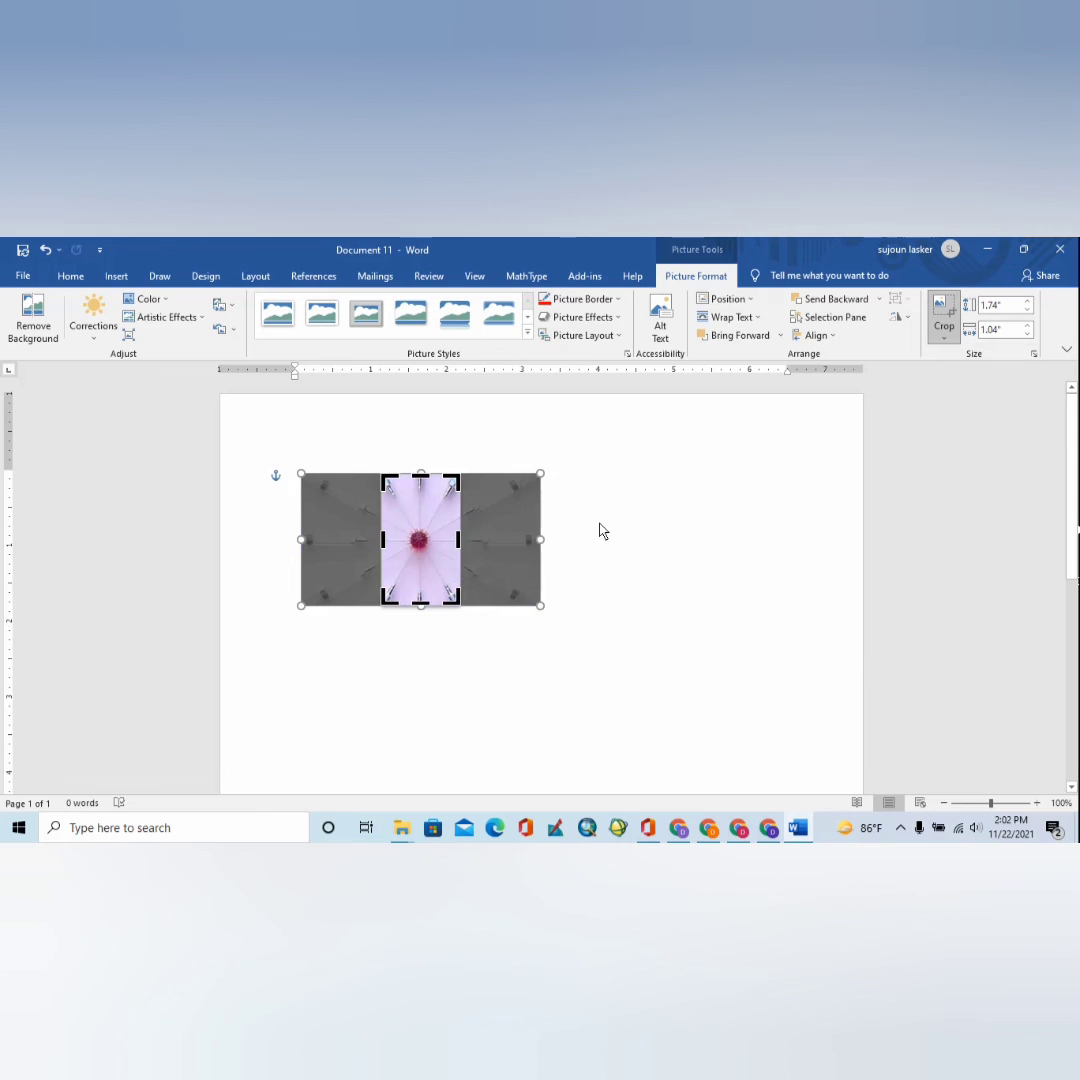
click(945, 338)
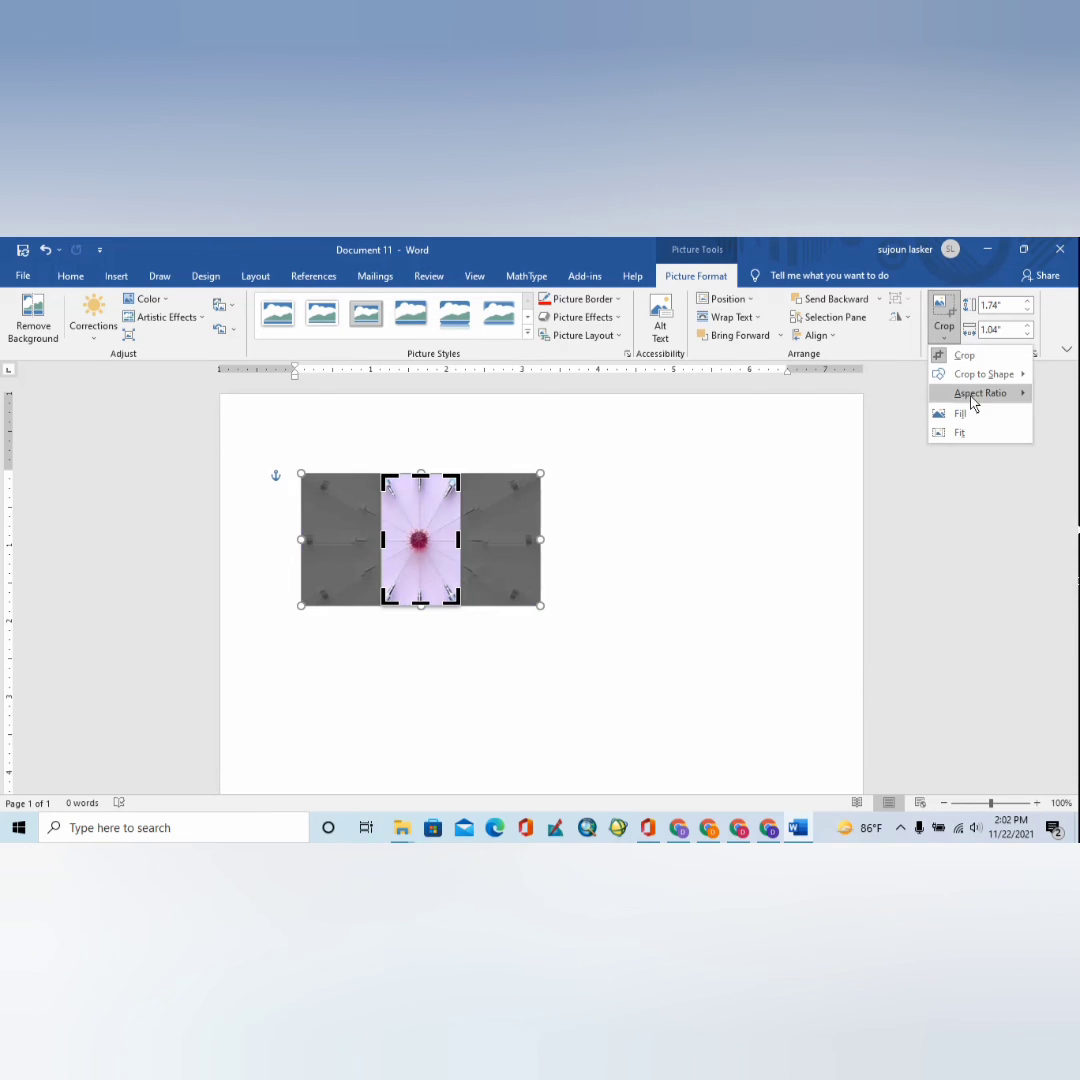
click(895, 414)
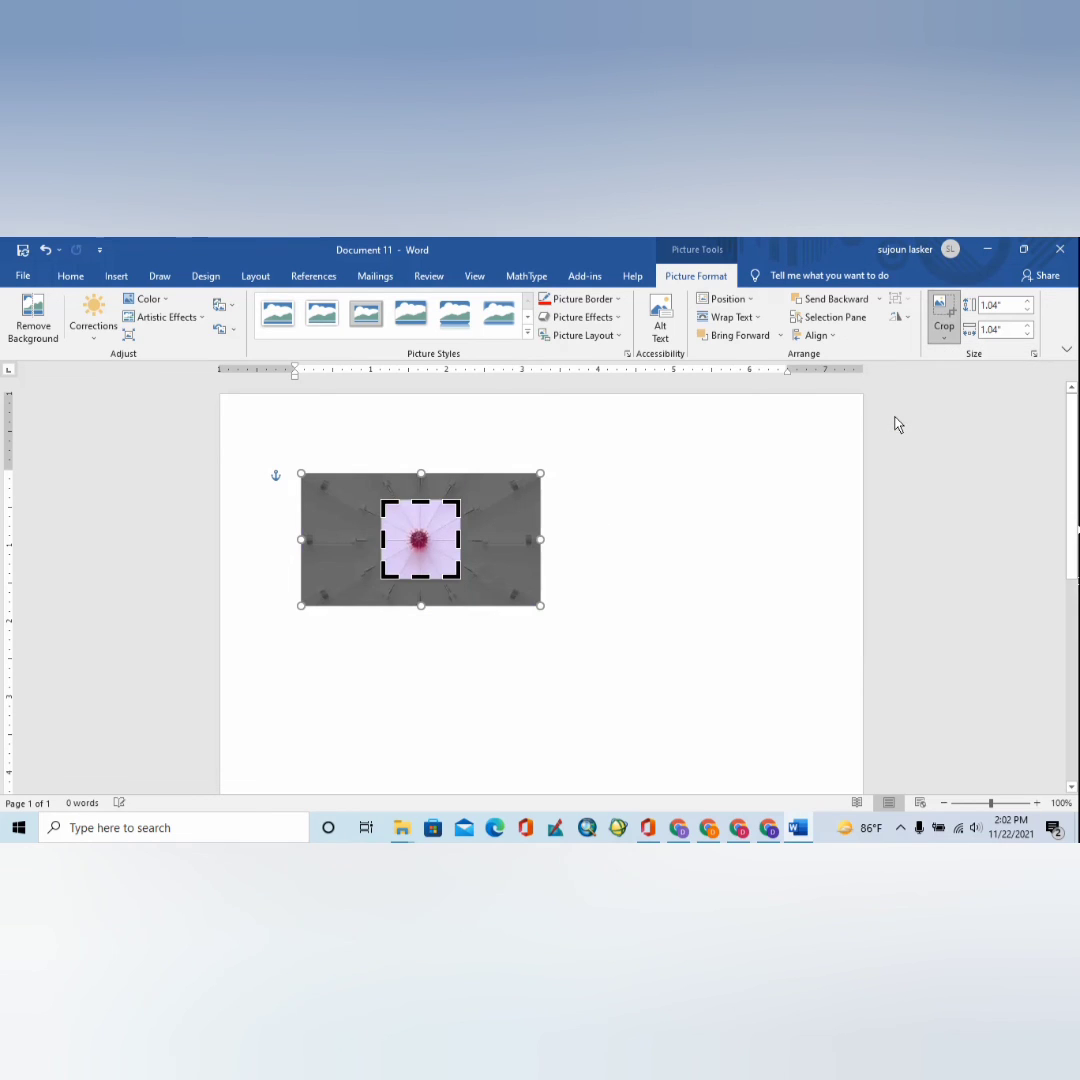
- Try the Fill and Fit crop options on the picture within its square crop frame
click(945, 345)
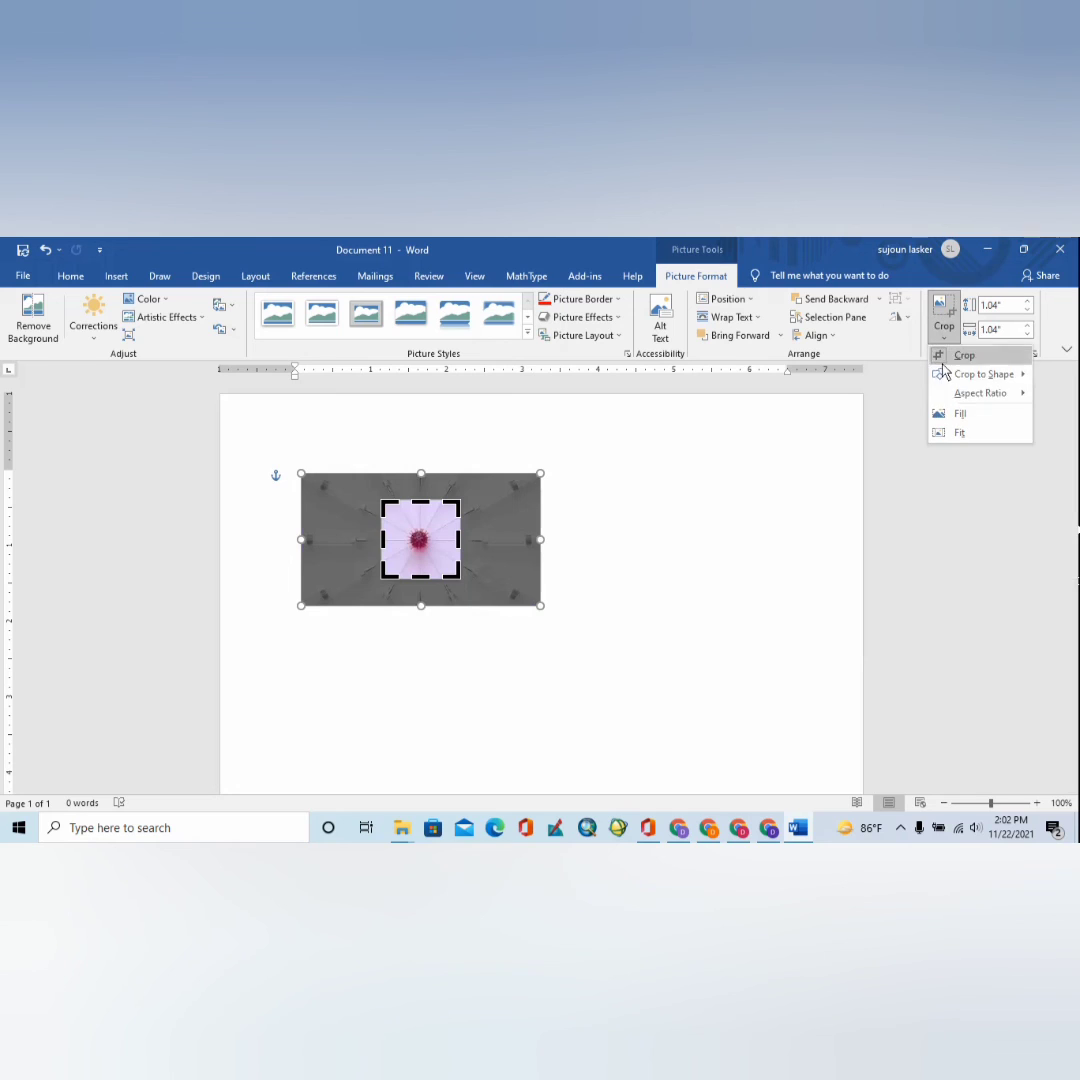
click(962, 415)
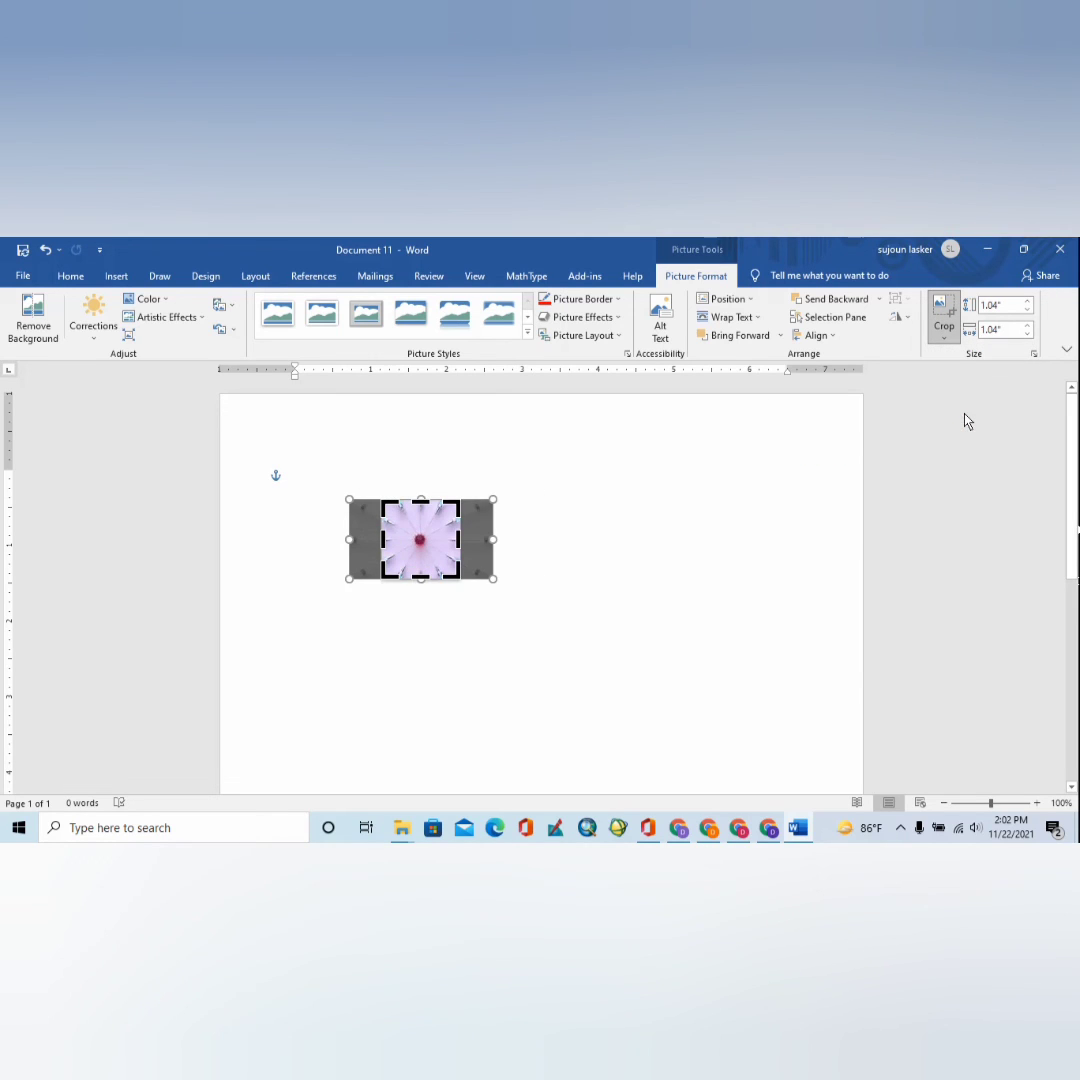
click(944, 337)
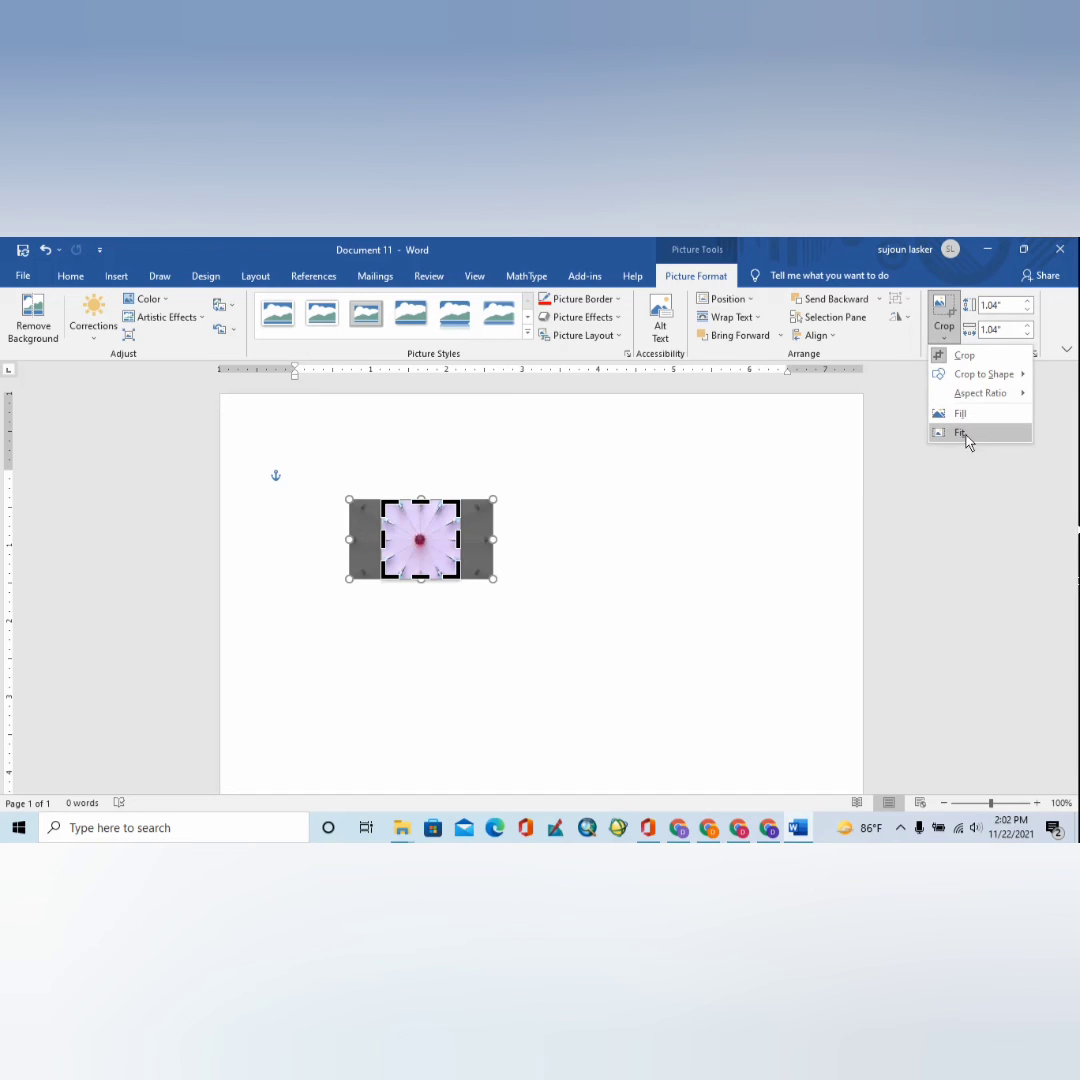
click(962, 433)
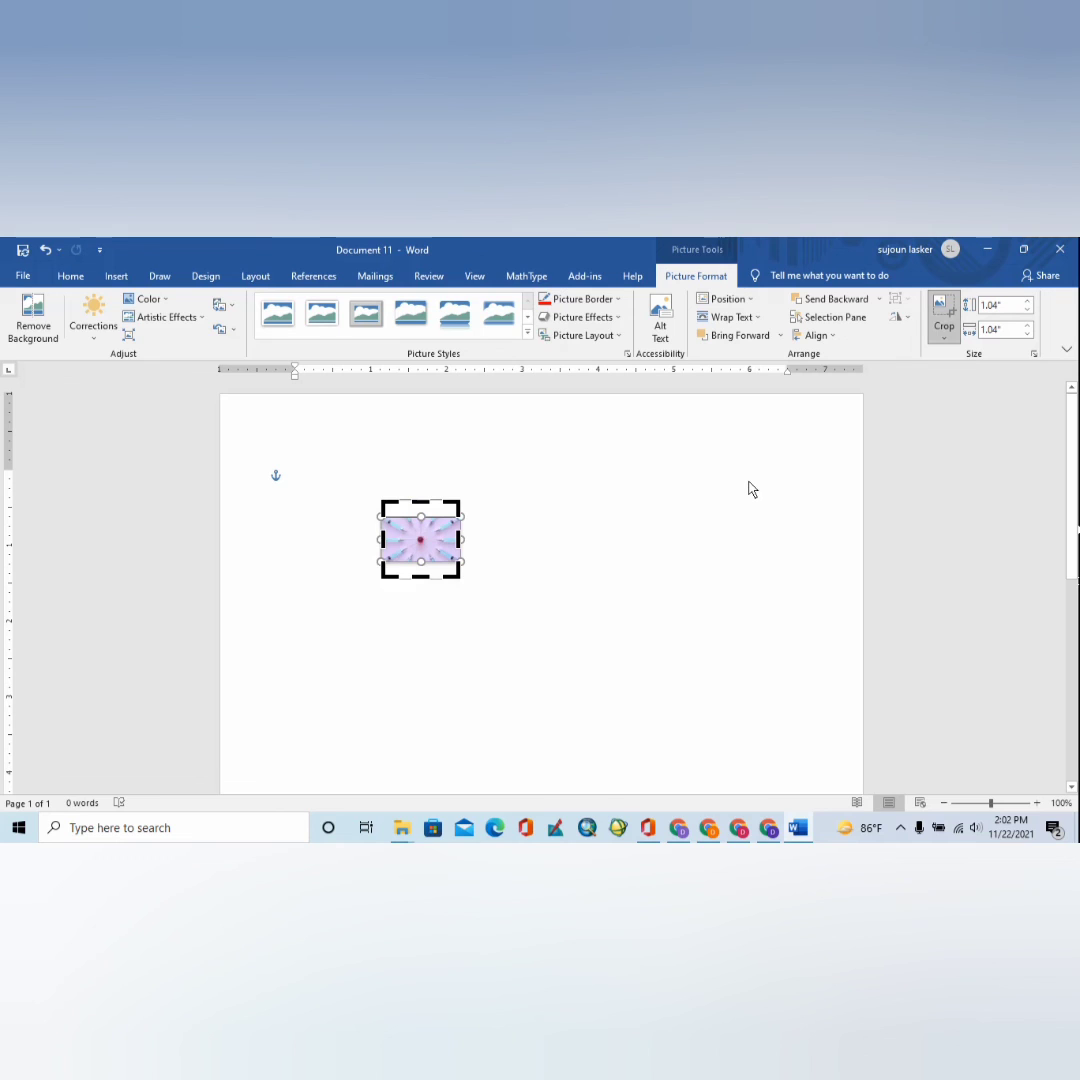
- Undo the Fit, Fill and aspect ratio crops of the picture
key(ctrl+z)
key(ctrl+z)
key(ctrl+z)
key(ctrl+z)
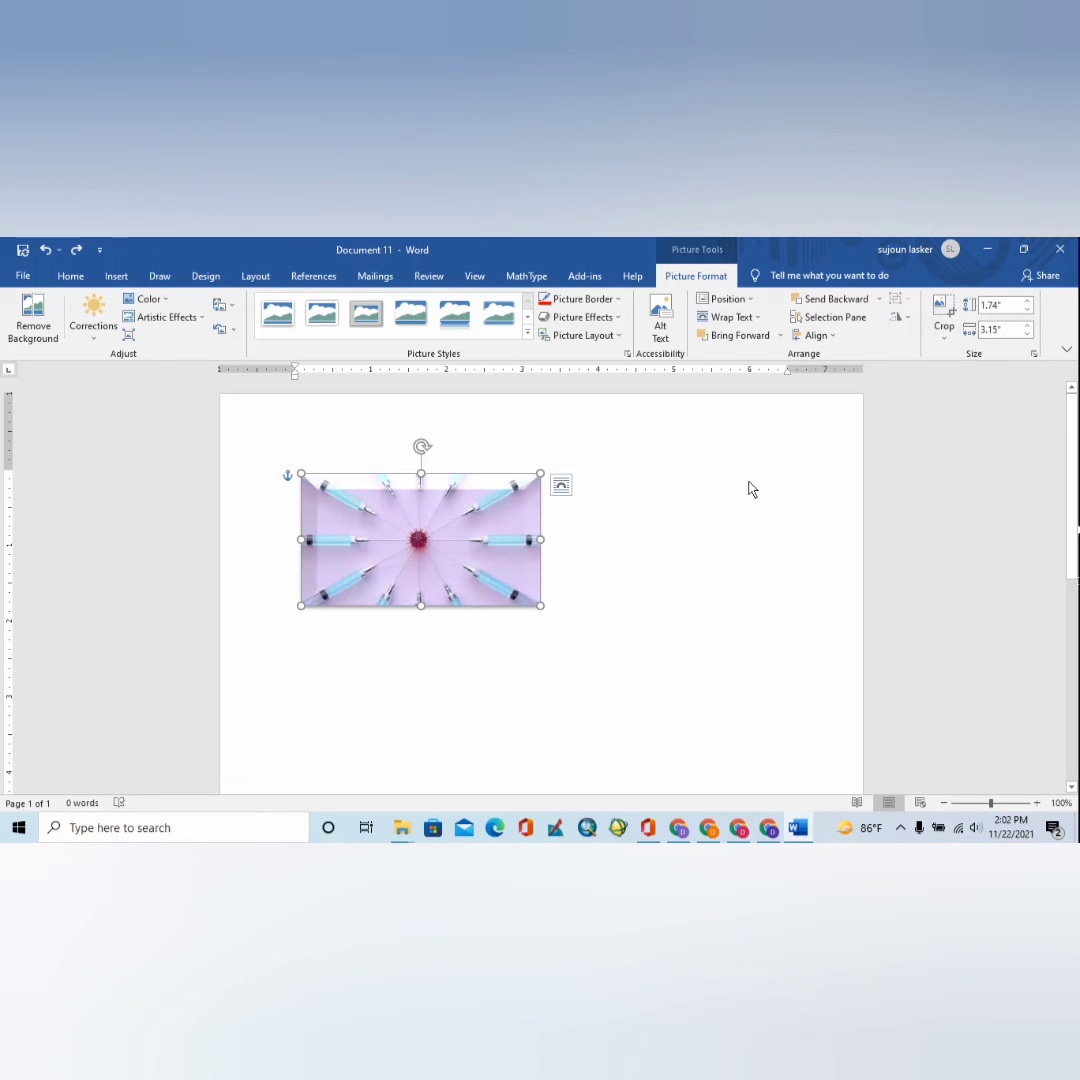
- Undo the picture's wrapping and page position changes back to the in line with text placement
key(ctrl+z)
key(ctrl+z)
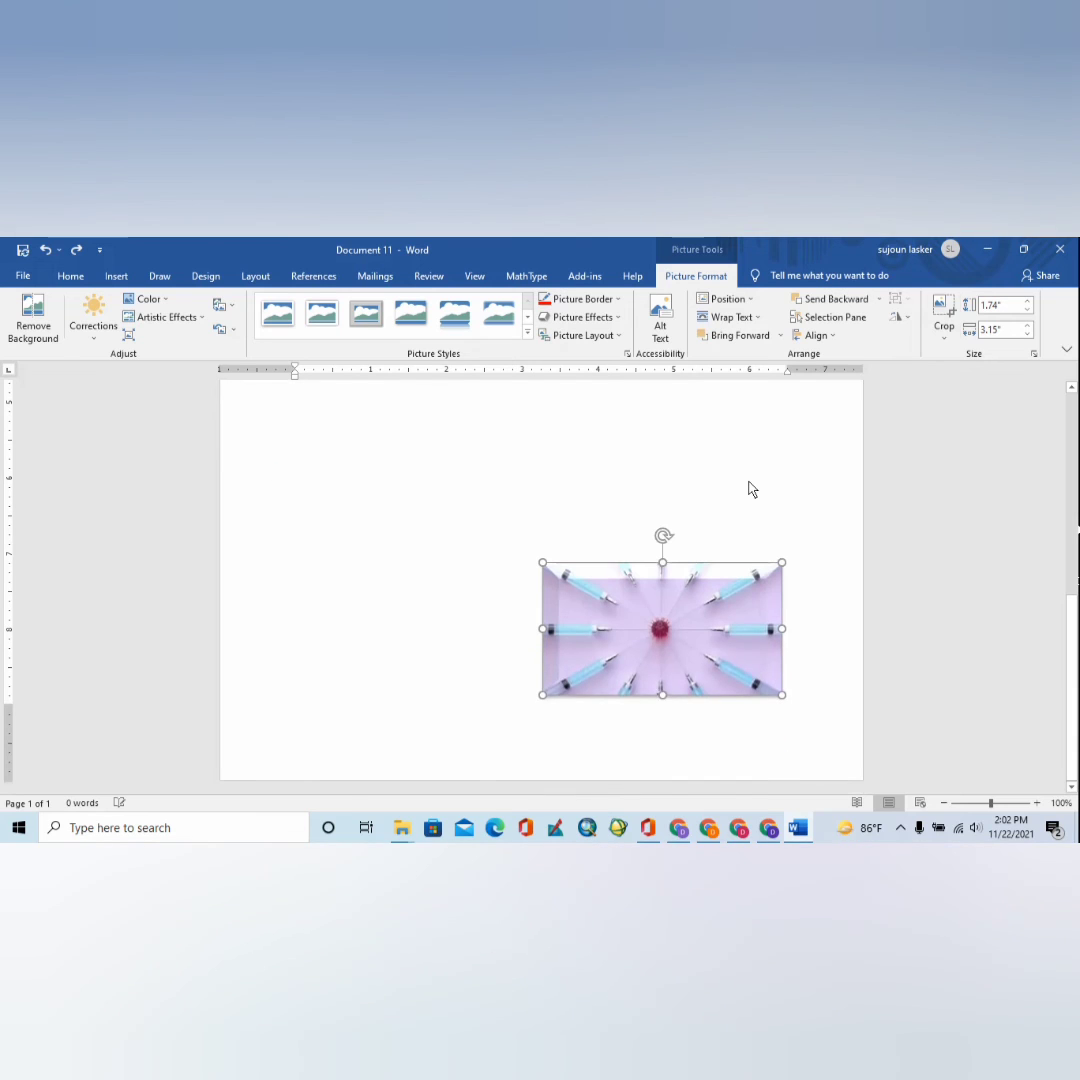
key(ctrl+z)
key(ctrl+z)
key(ctrl+z)
key(ctrl+z)
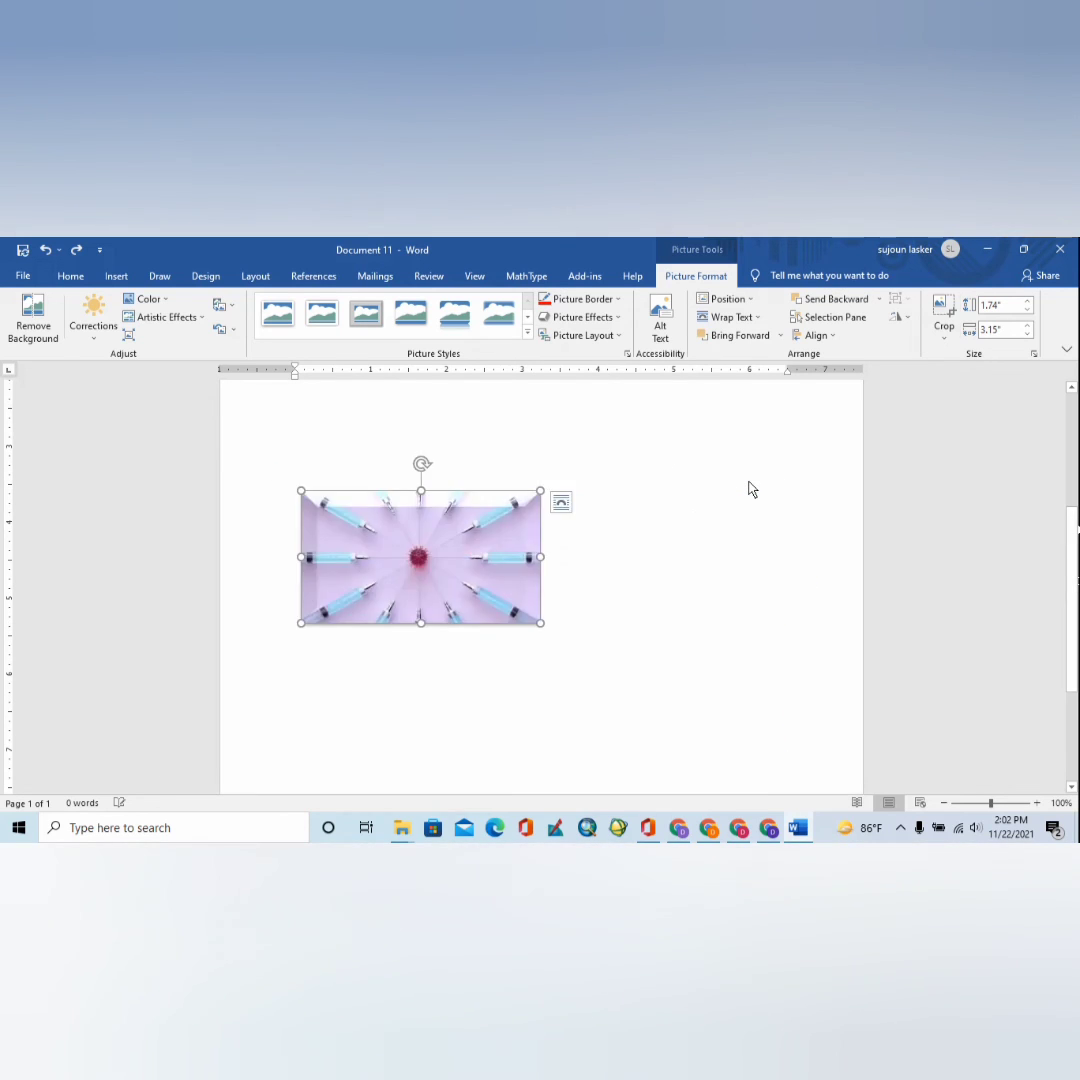
key(ctrl+z)
key(ctrl+z)
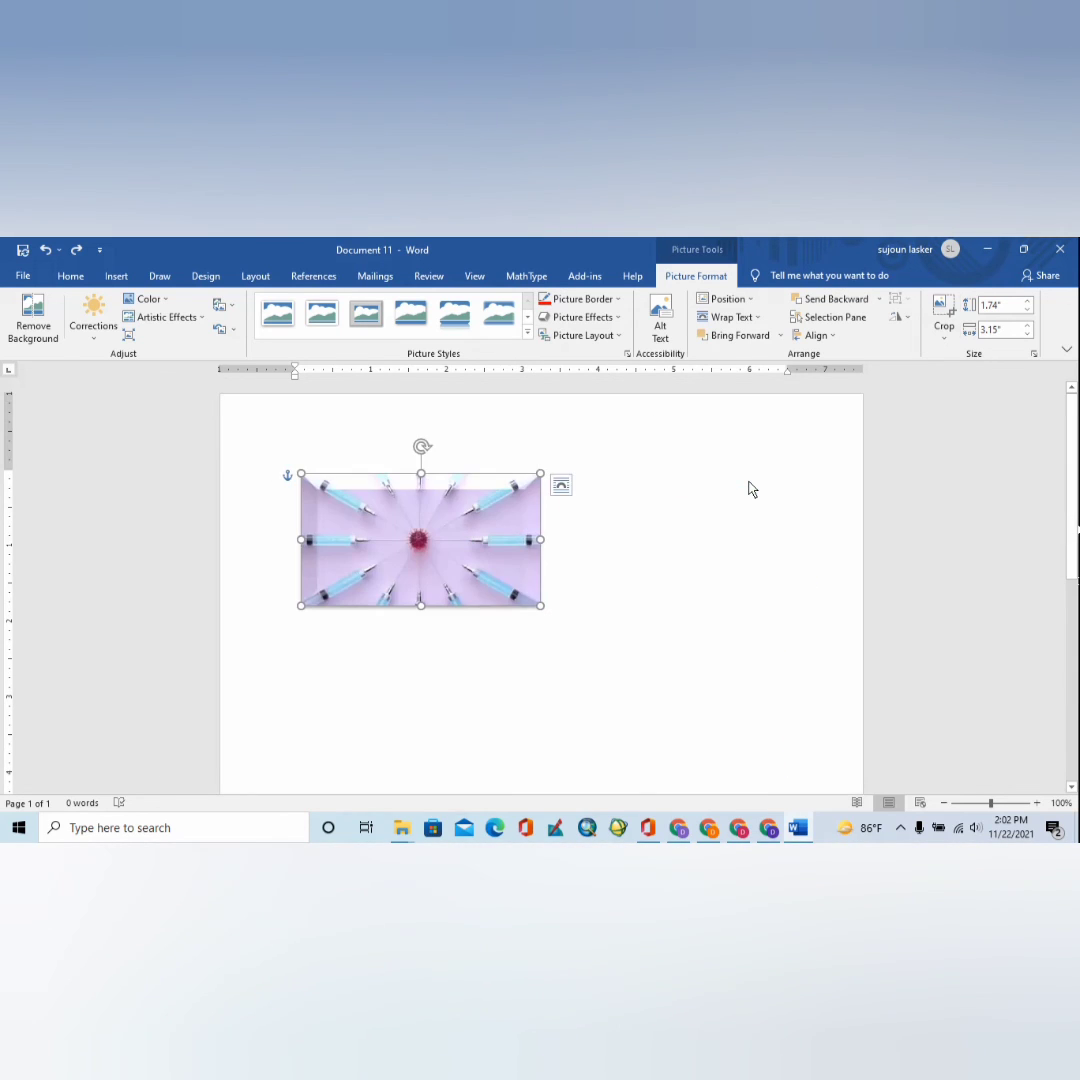
key(ctrl+z)
scroll(590, 530, down, 2)
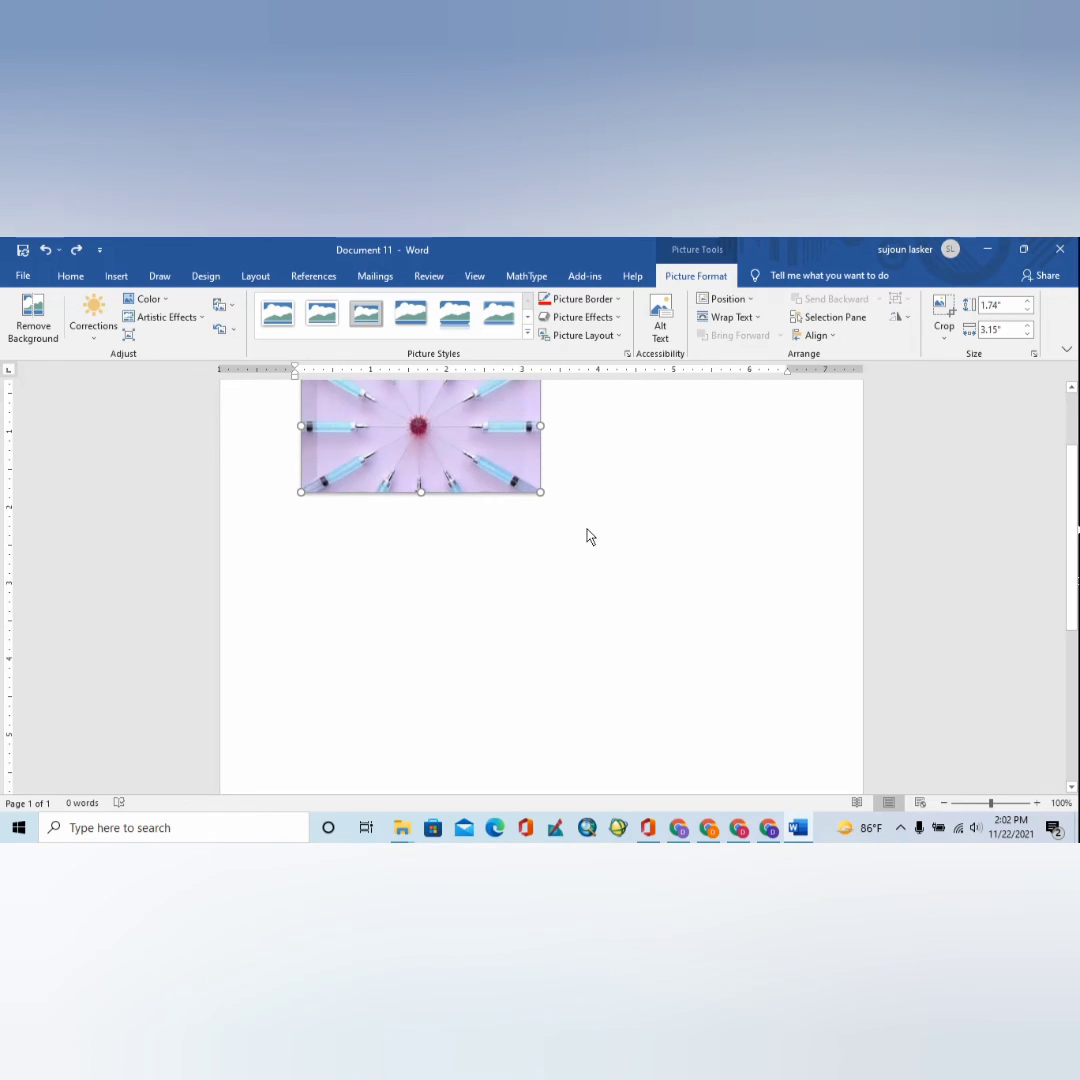
scroll(586, 535, up, 1)
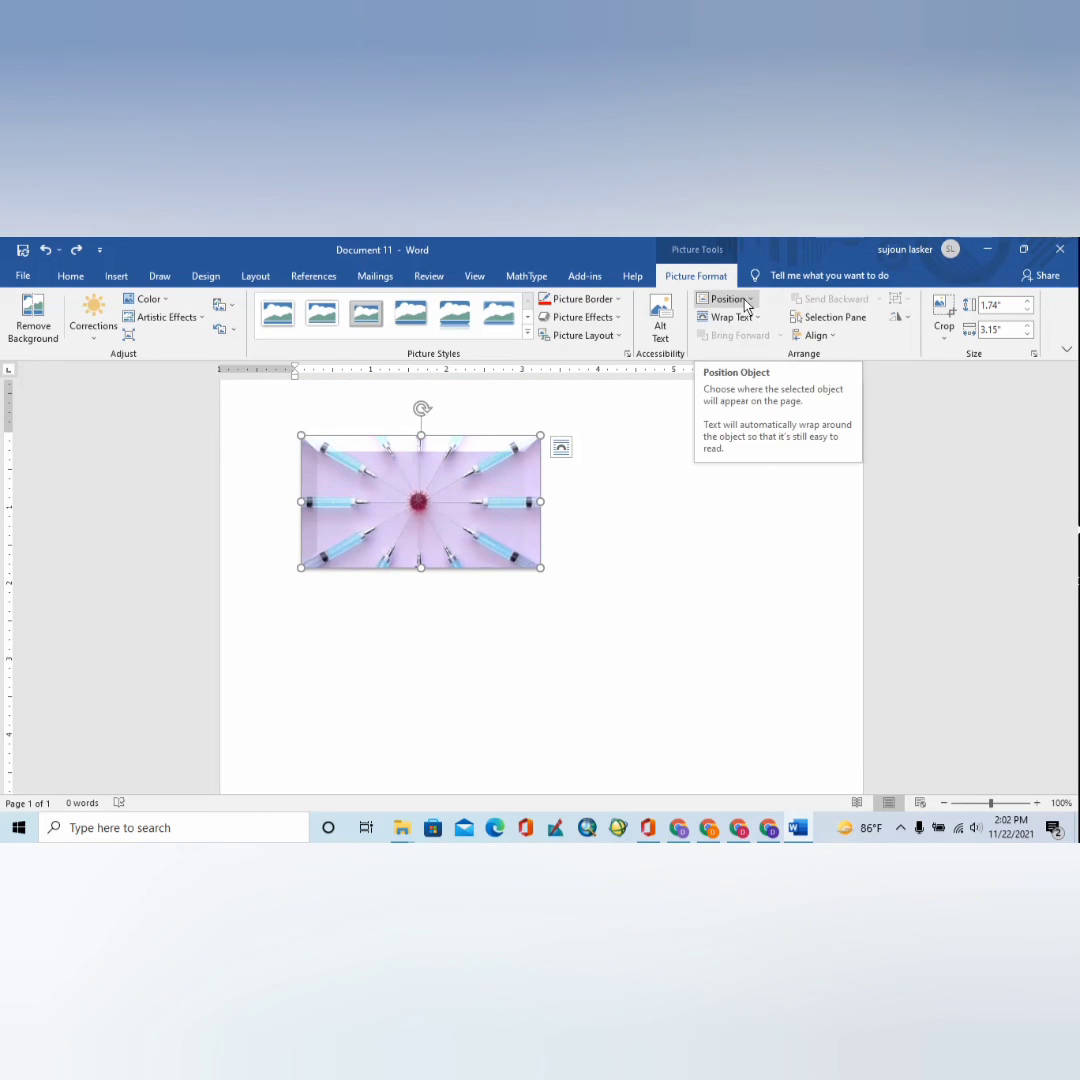
click(742, 302)
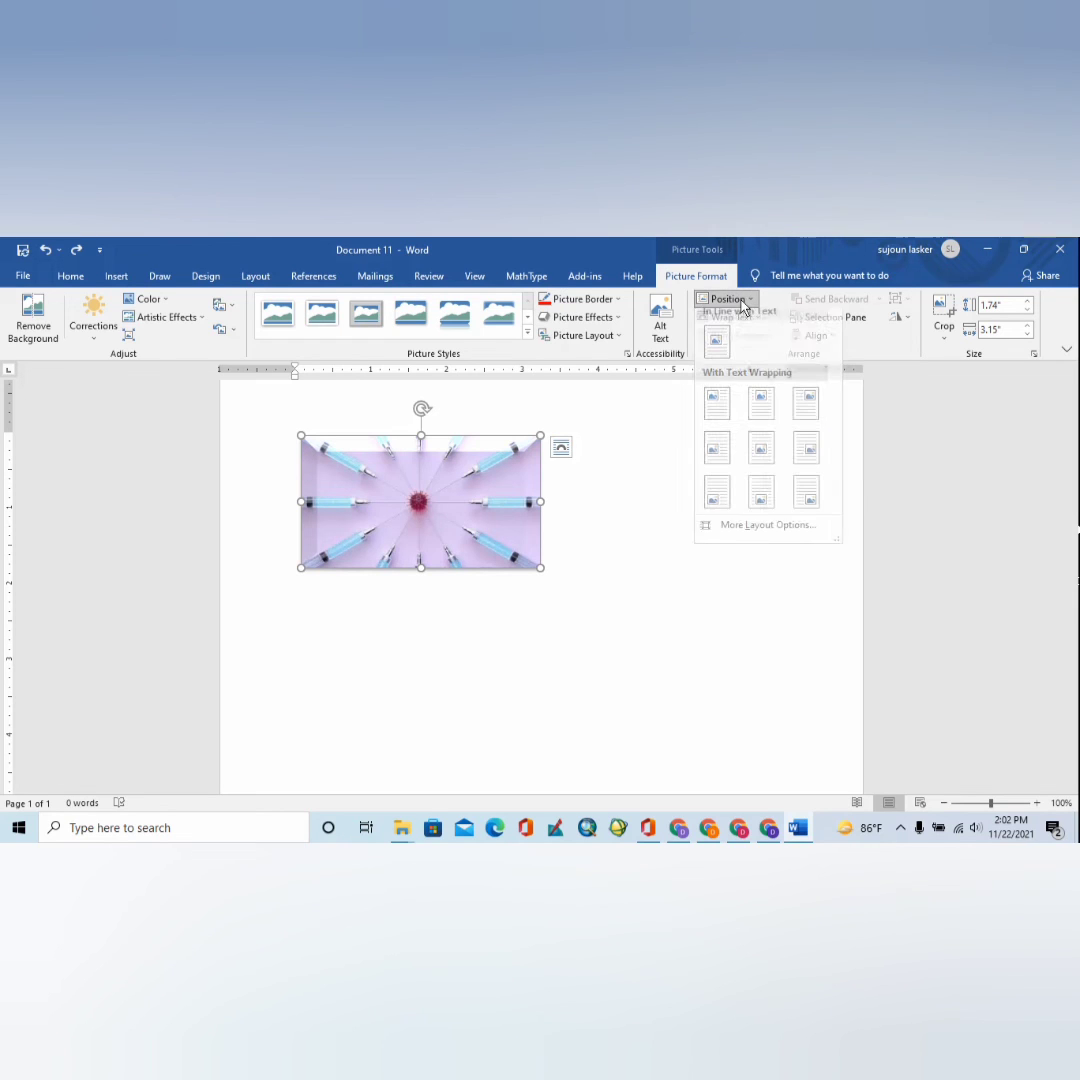
click(743, 302)
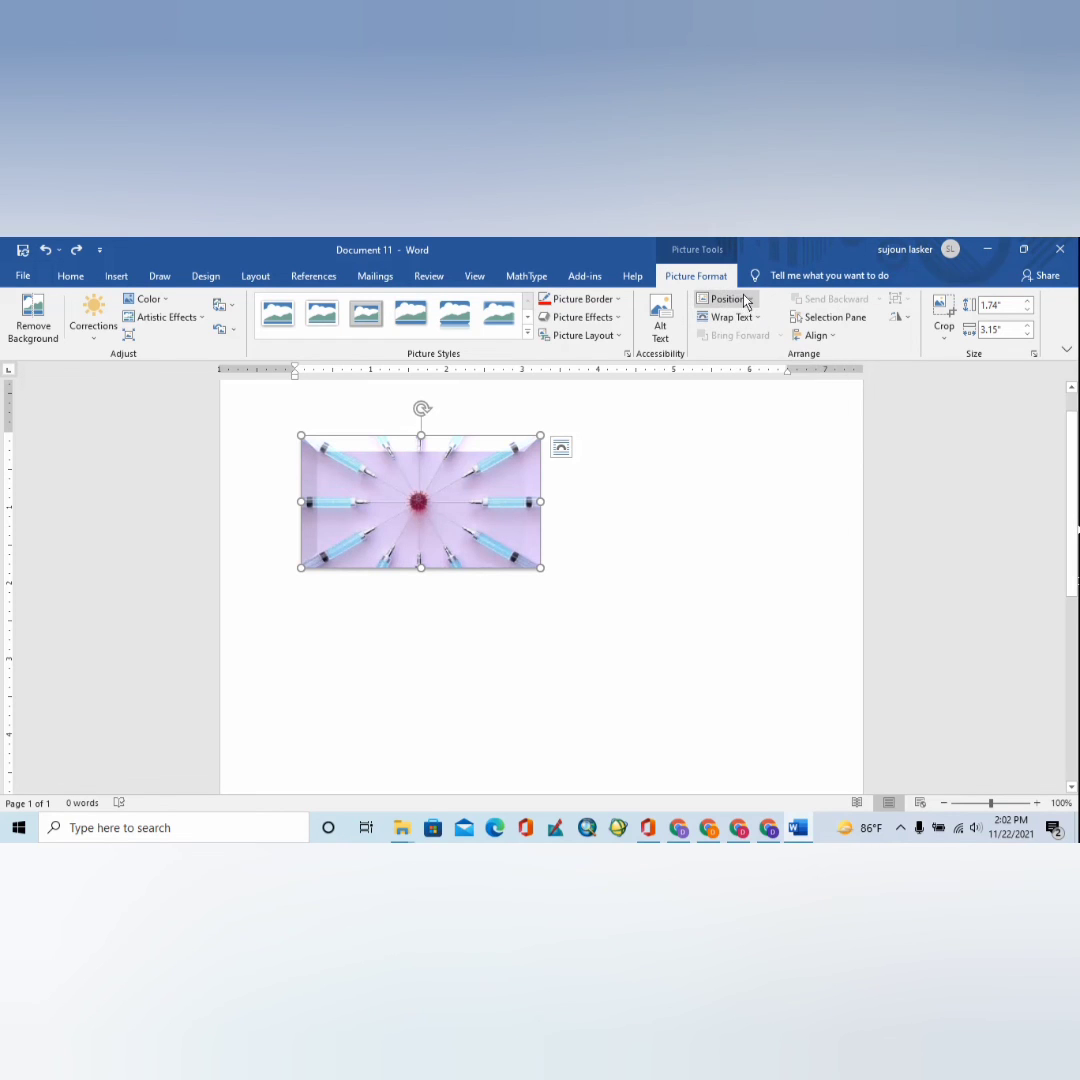
click(604, 526)
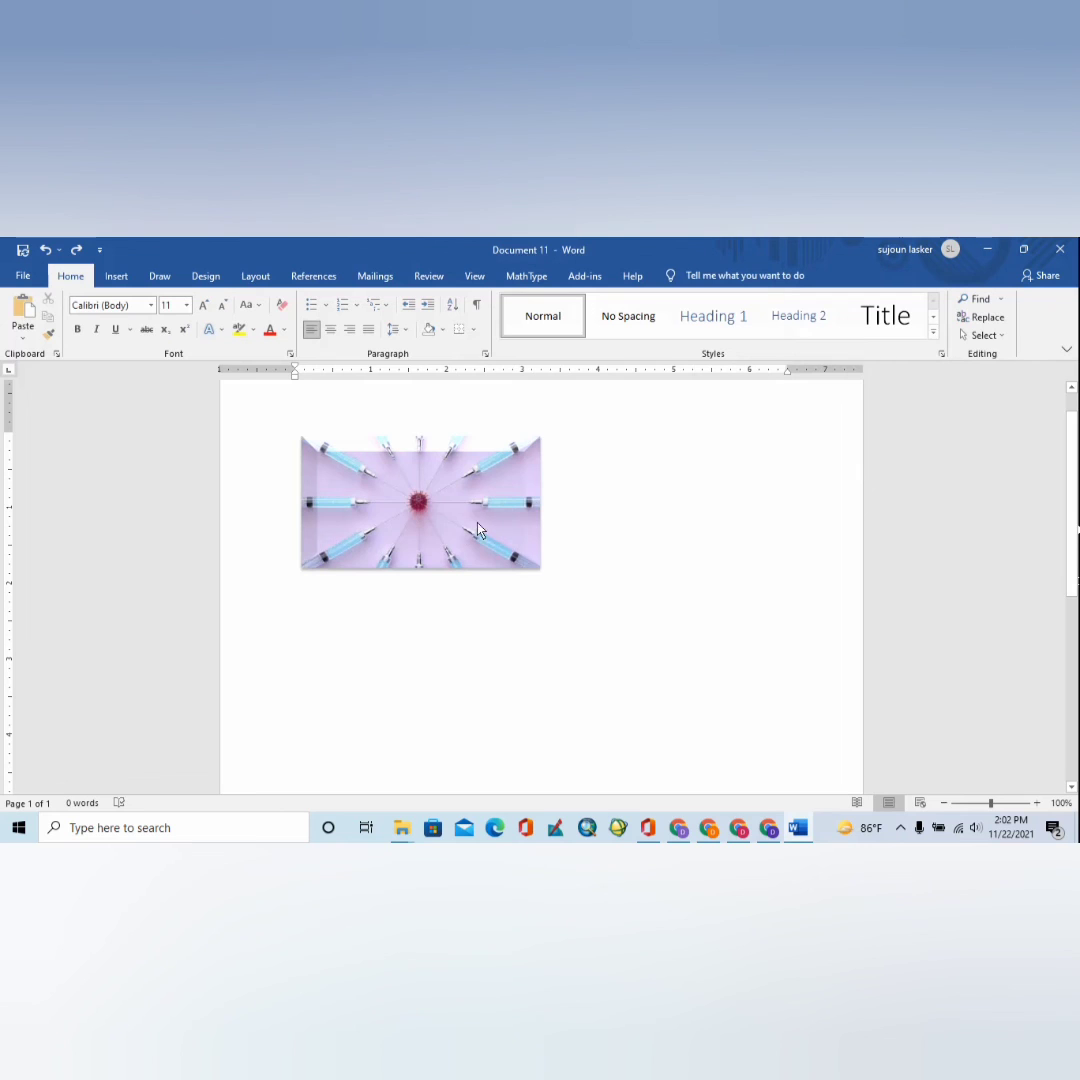
- Shift the in-line picture about 2 inches away from the left margin by inserting spaces before it
click(408, 530)
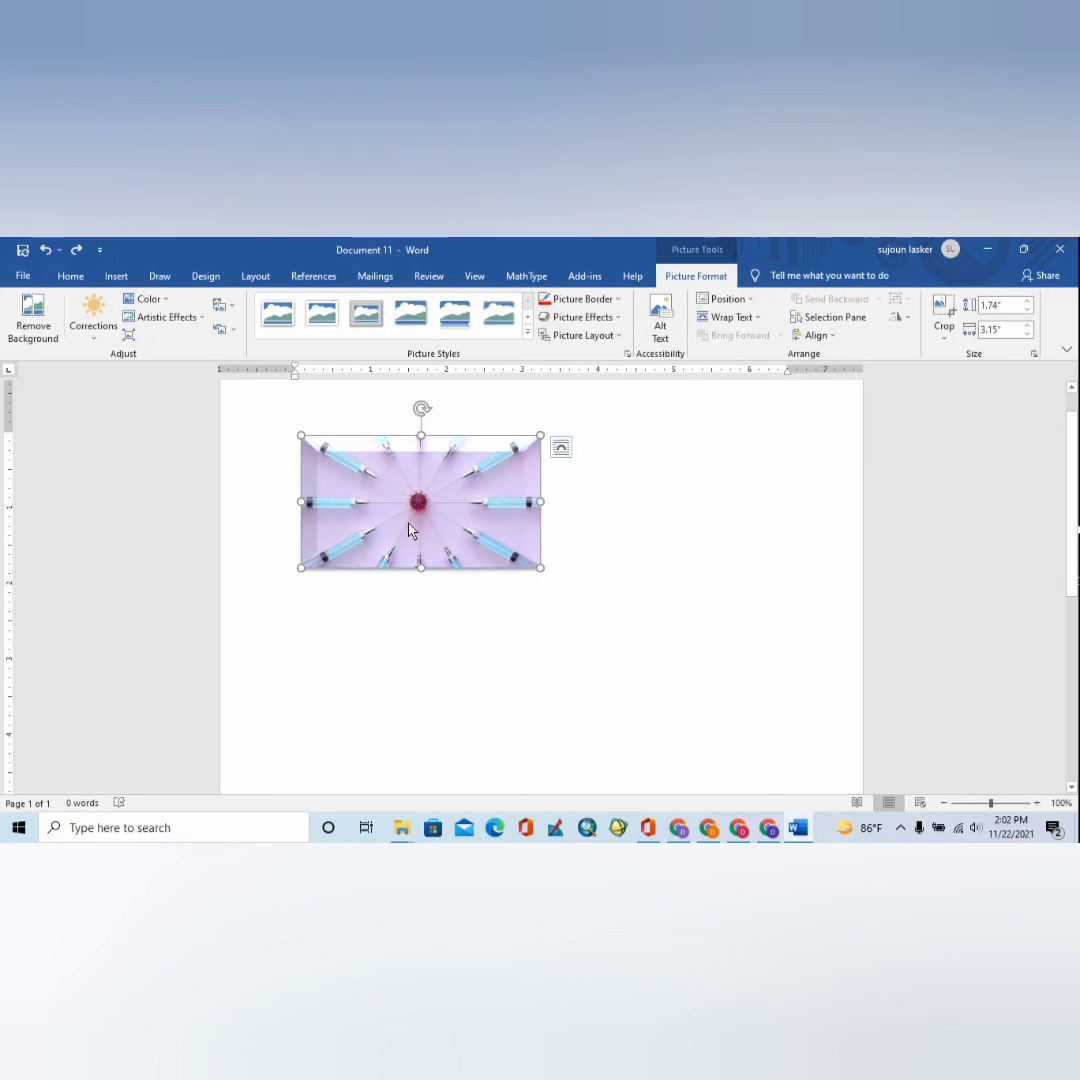
click(629, 591)
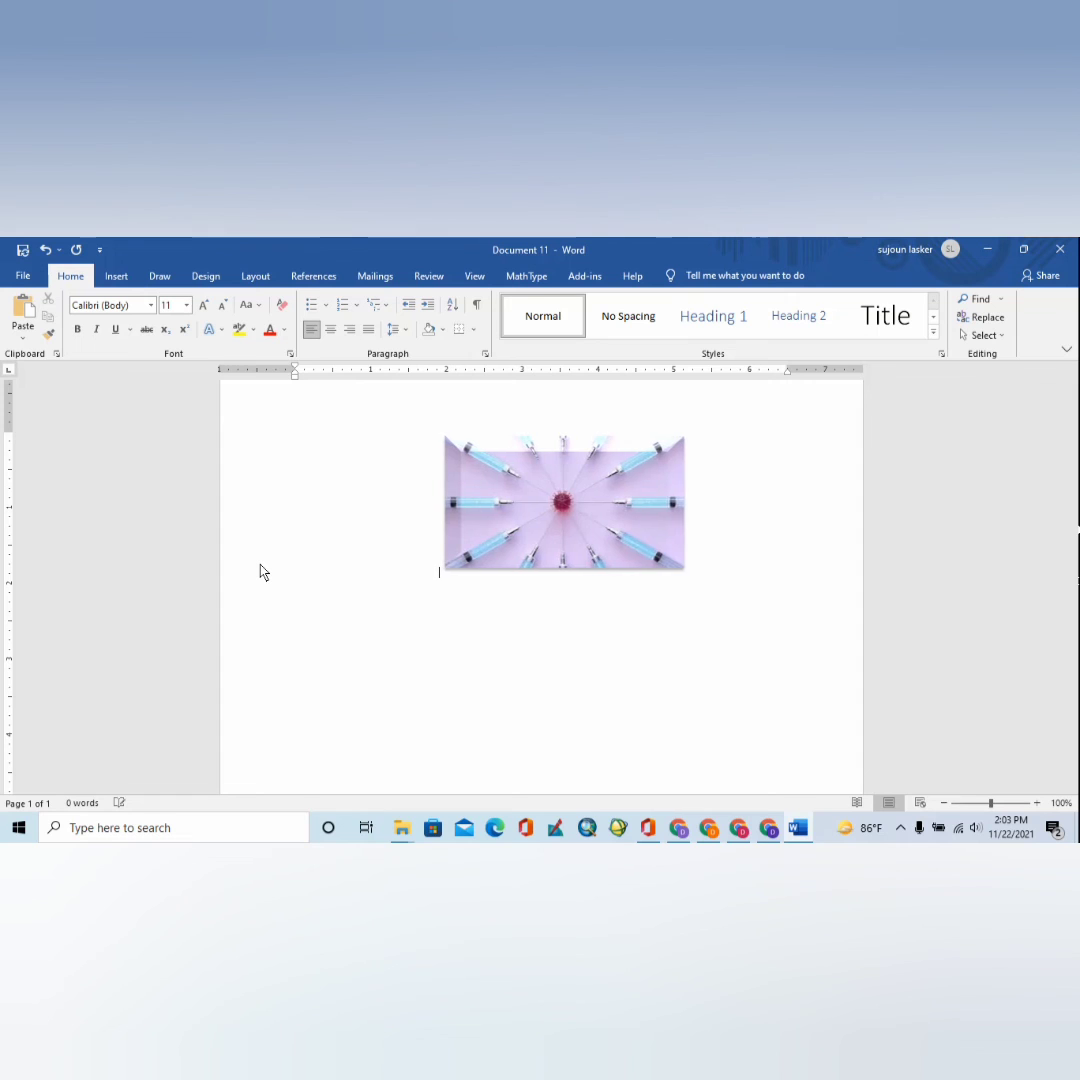
scroll(400, 576, up, 1)
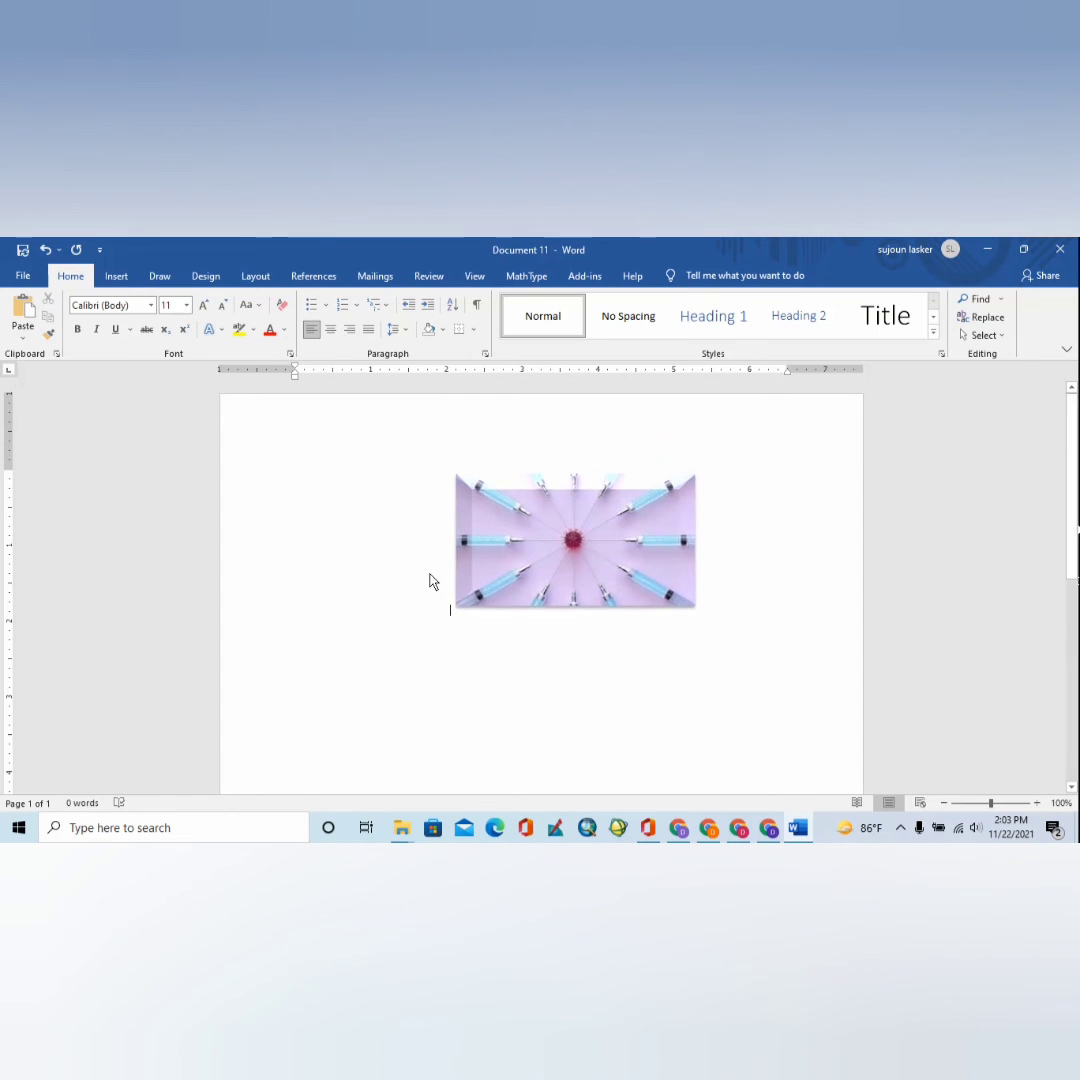
click(540, 539)
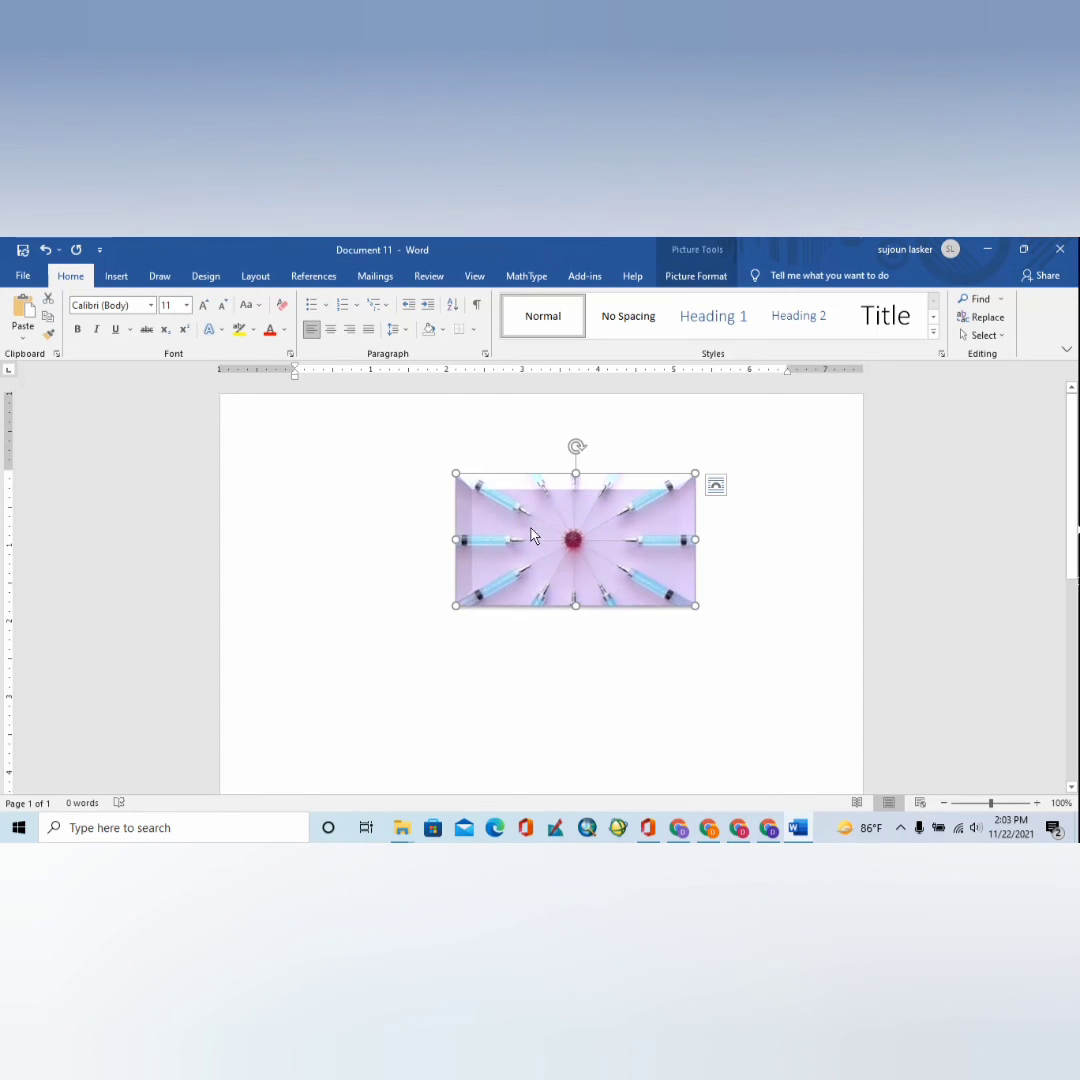
click(764, 557)
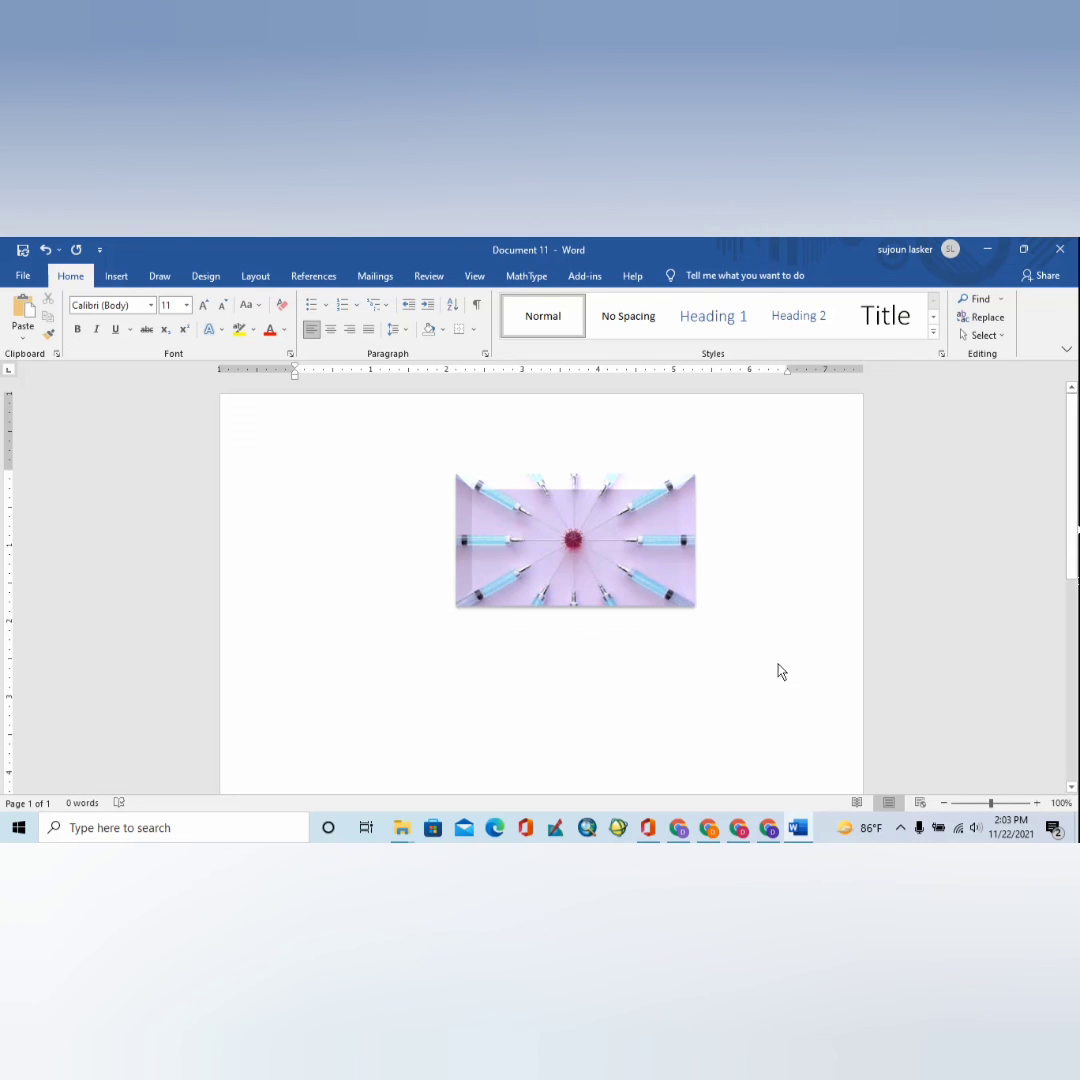
click(901, 829)
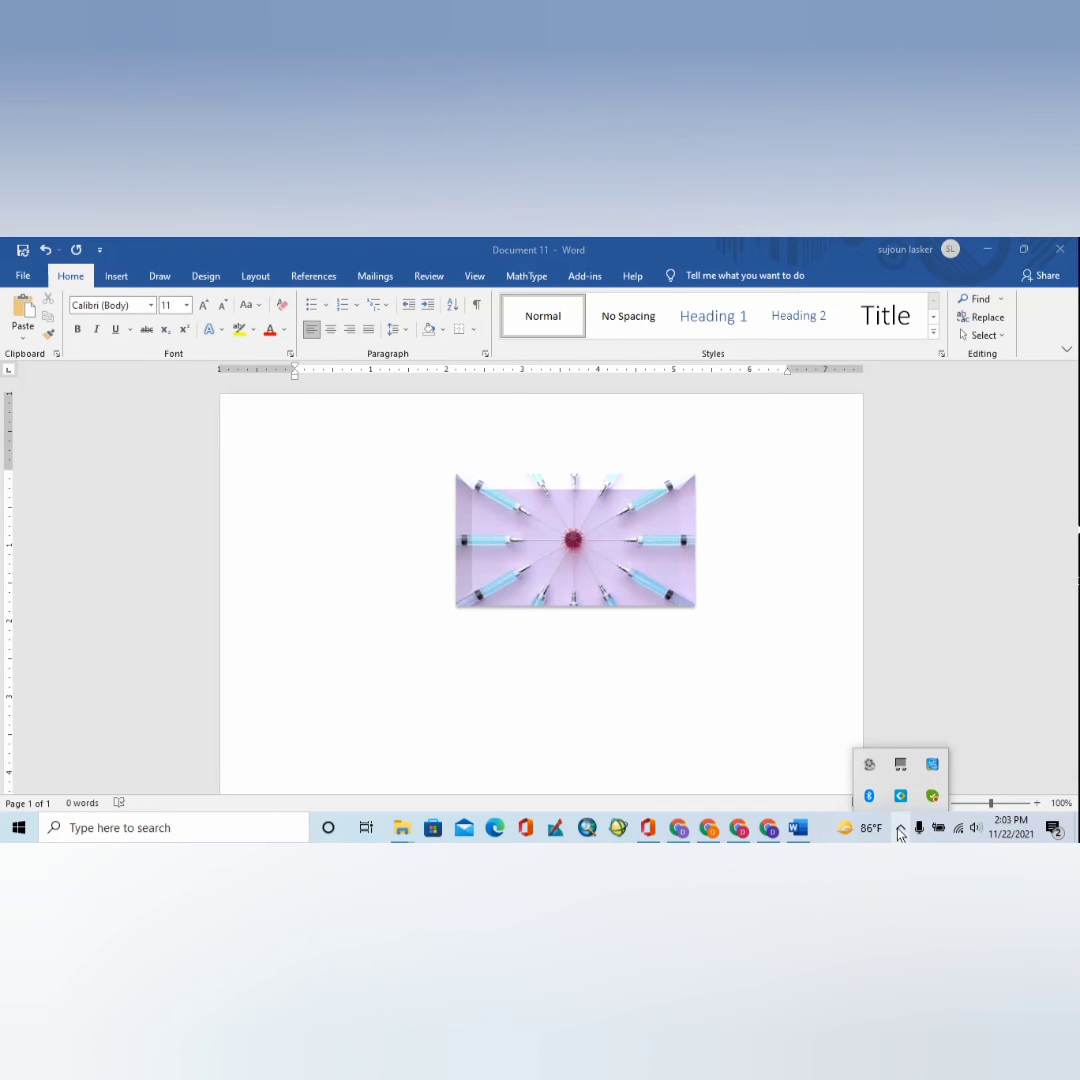
right_click(901, 768)
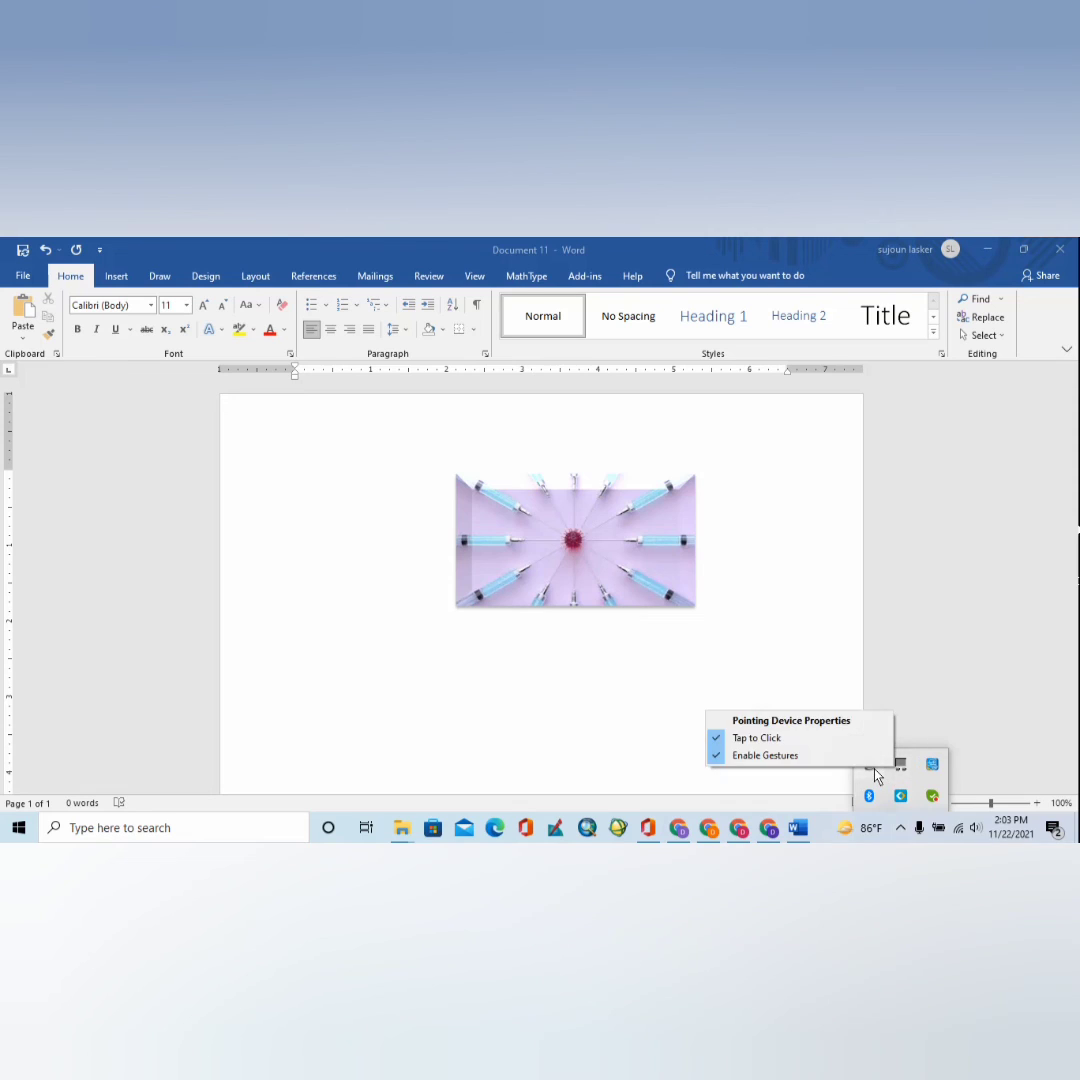